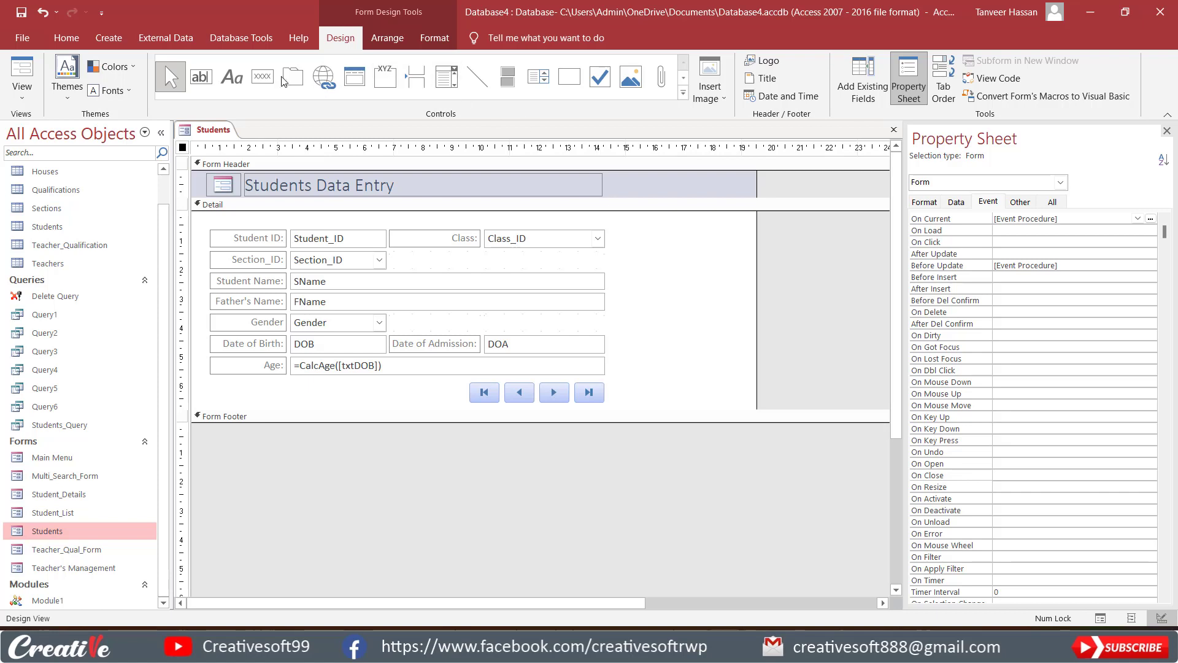
Add an attachment control beside the Class field in the form's Detail section and delete its attached label.
{"action": "left_click", "coordinate": [684, 78]}
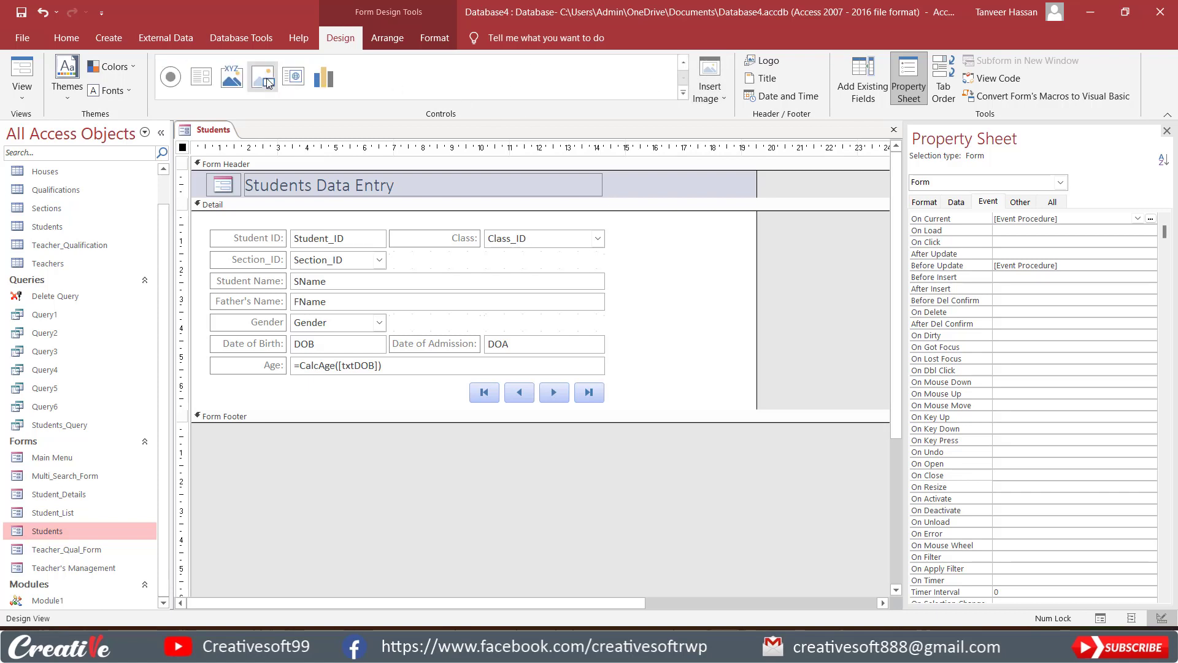
{"action": "left_click", "coordinate": [684, 62]}
{"action": "left_click", "coordinate": [661, 77]}
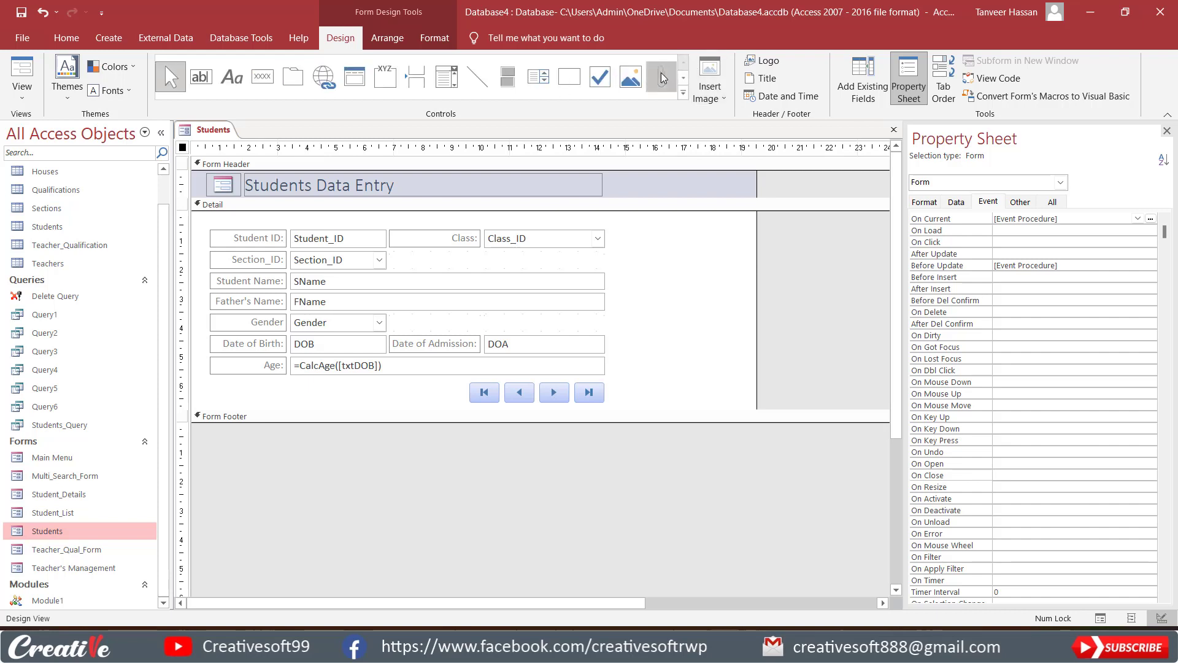
{"action": "left_click", "coordinate": [635, 232]}
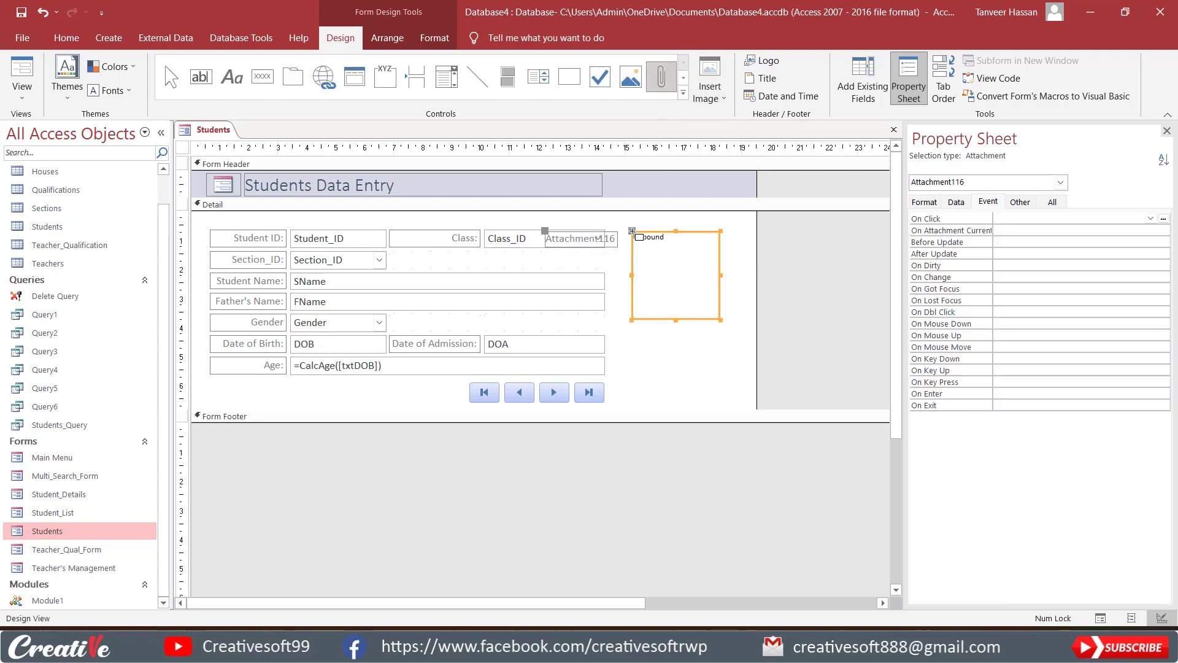
{"action": "left_click", "coordinate": [611, 243]}
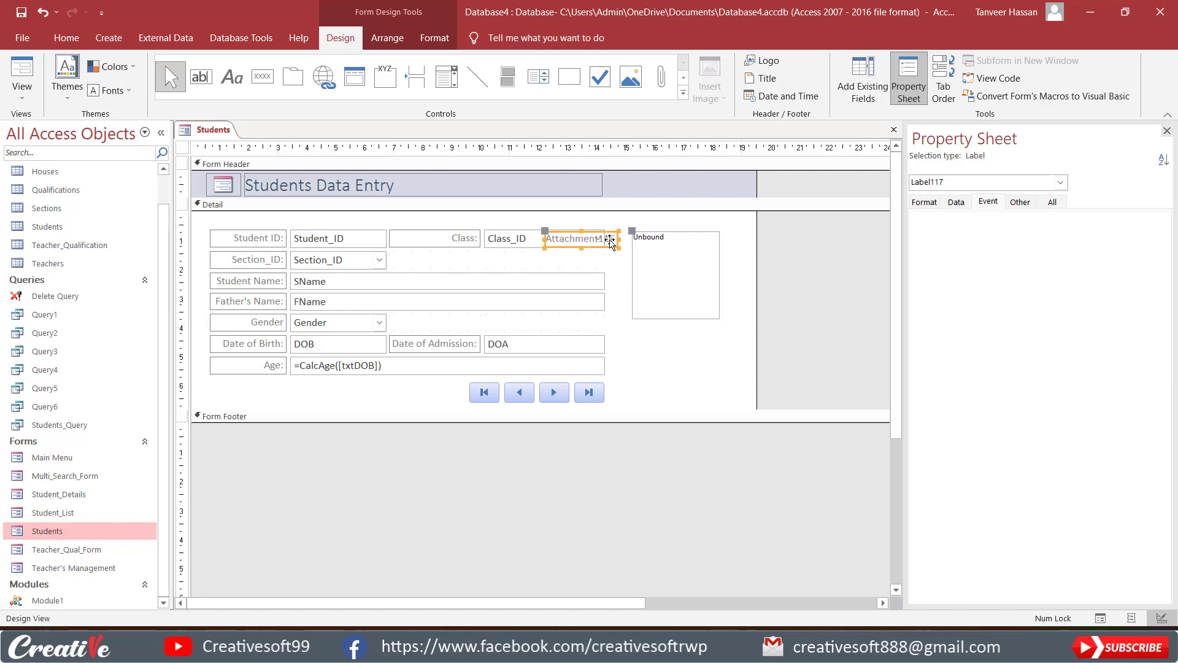
{"action": "key", "text": "Delete"}
Resize the attachment control to about 3 cm square beside the Class field and narrow the form to fit.
{"action": "left_click", "coordinate": [681, 270]}
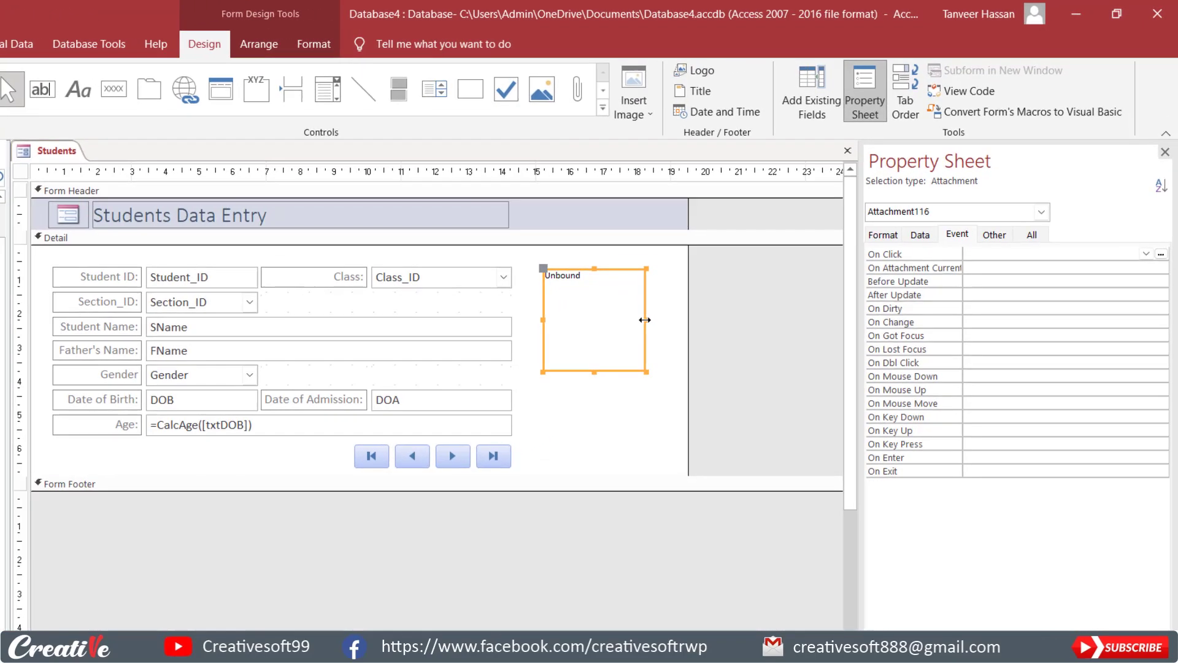
{"action": "left_click_drag", "start_coordinate": [719, 275], "coordinate": [712, 275]}
{"action": "left_click_drag", "start_coordinate": [635, 319], "coordinate": [636, 319]}
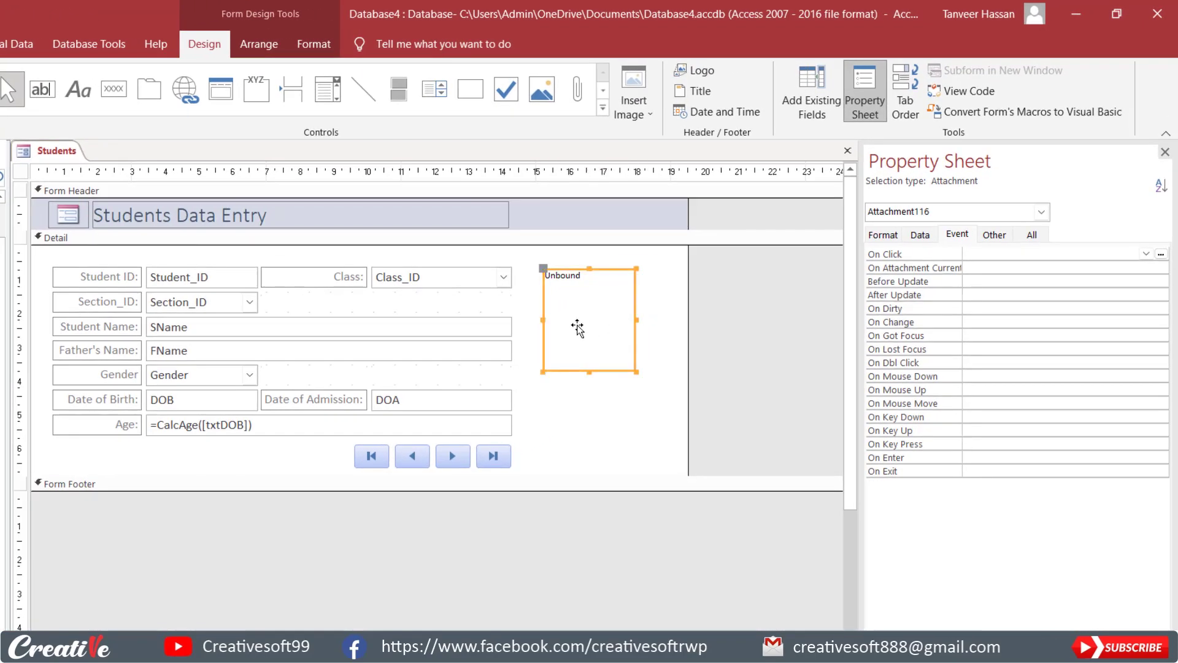
{"action": "left_click_drag", "start_coordinate": [543, 321], "coordinate": [528, 318]}
{"action": "left_click_drag", "start_coordinate": [580, 270], "coordinate": [584, 266]}
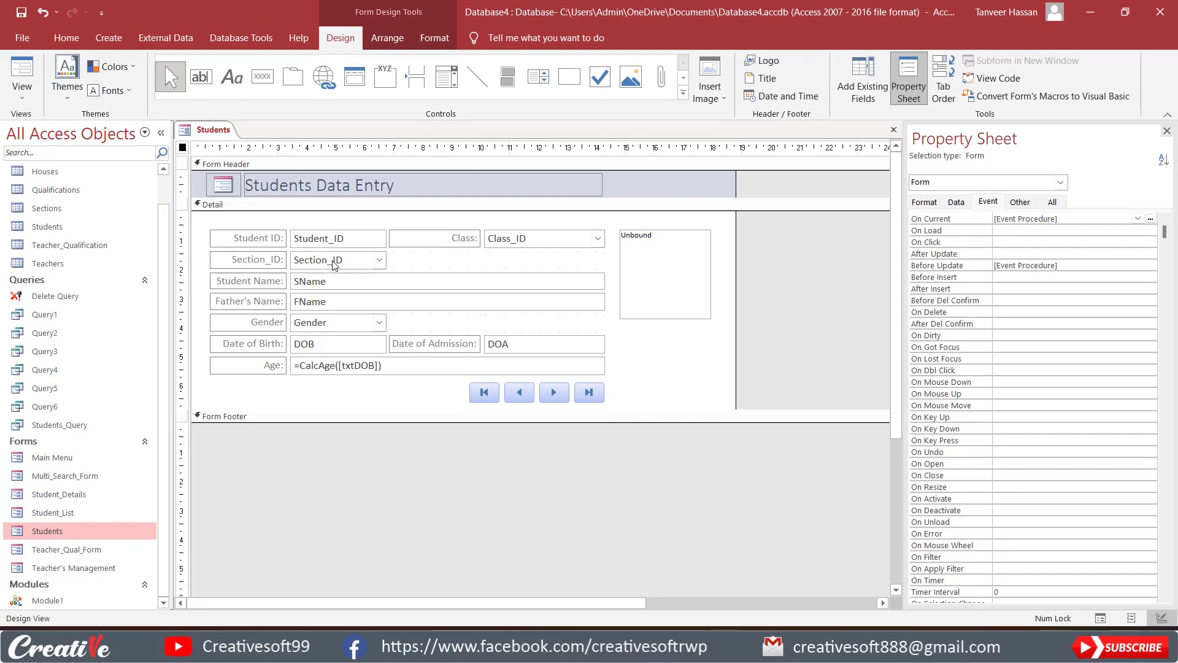
{"action": "left_click", "coordinate": [62, 227]}
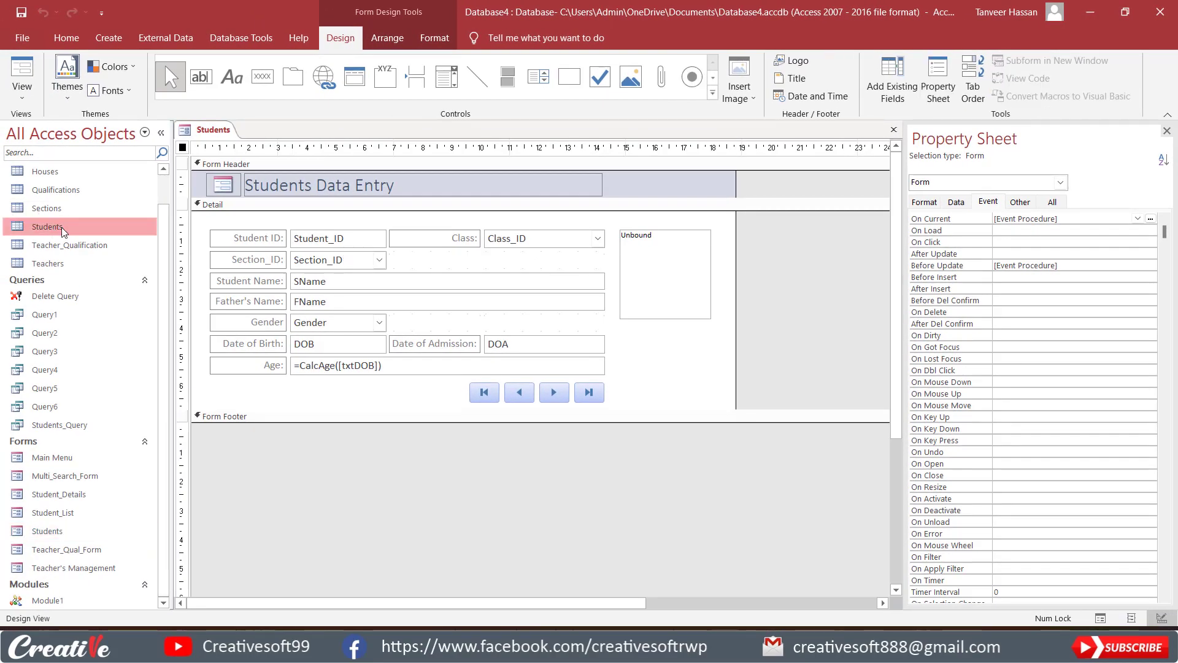
{"action": "right_click", "coordinate": [62, 227]}
{"action": "left_click", "coordinate": [105, 241]}
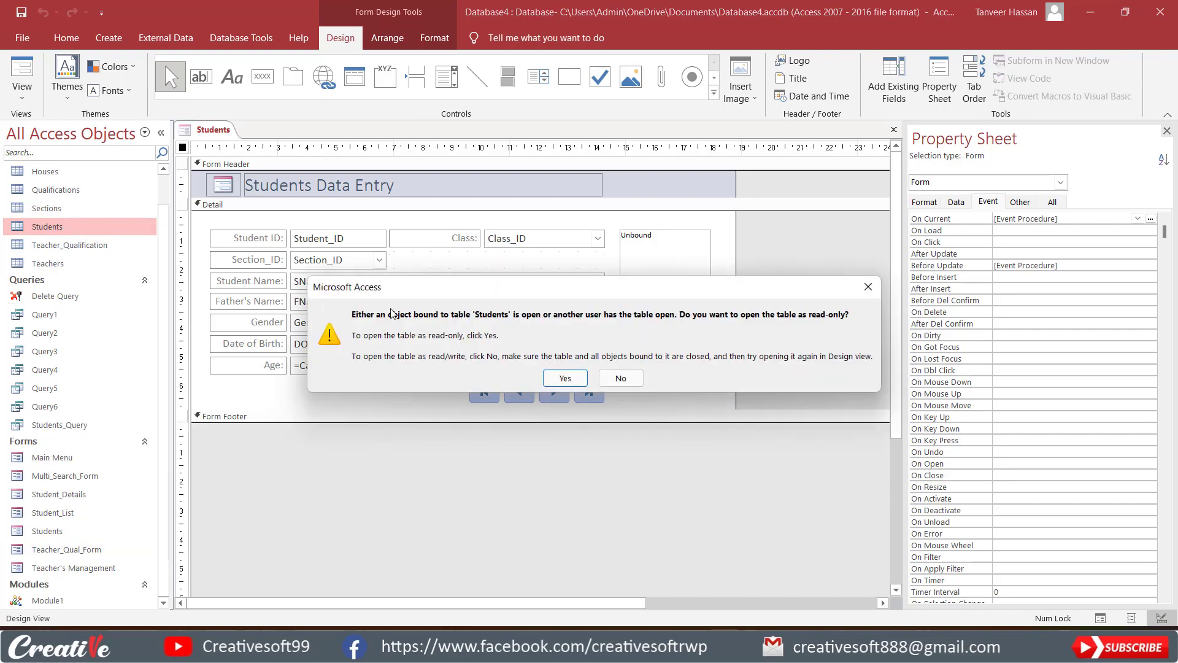
{"action": "left_click", "coordinate": [621, 378]}
Close the Students form with its layout changes saved and open the Students table in Design view.
{"action": "left_click", "coordinate": [894, 129]}
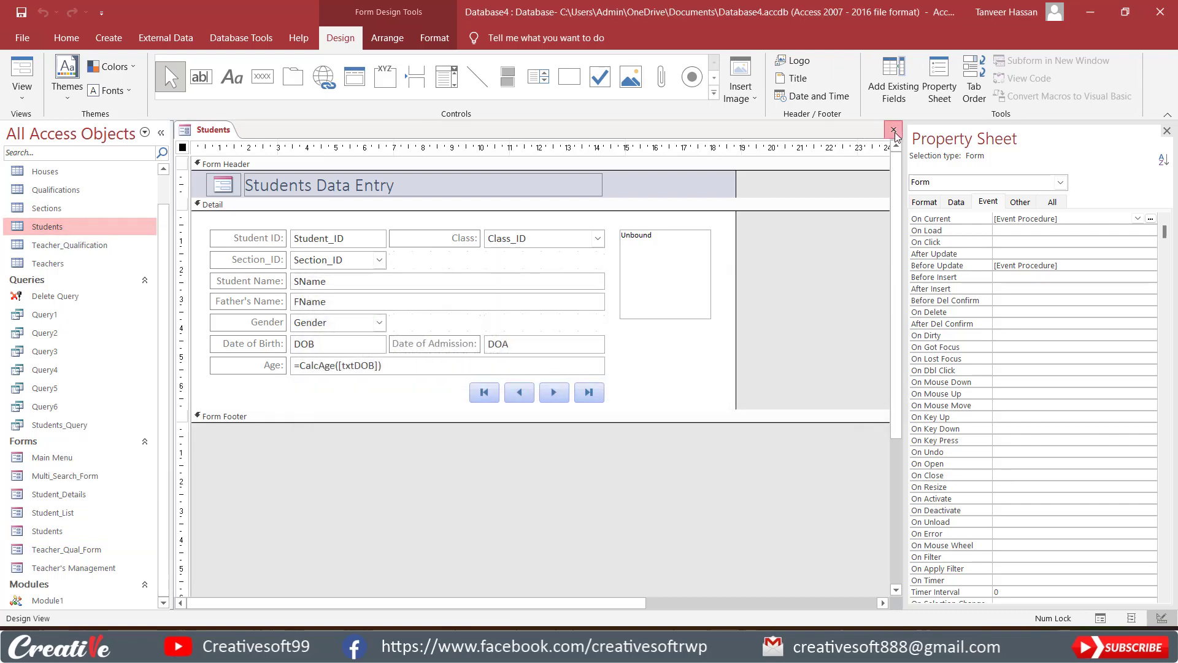
{"action": "left_click", "coordinate": [537, 362]}
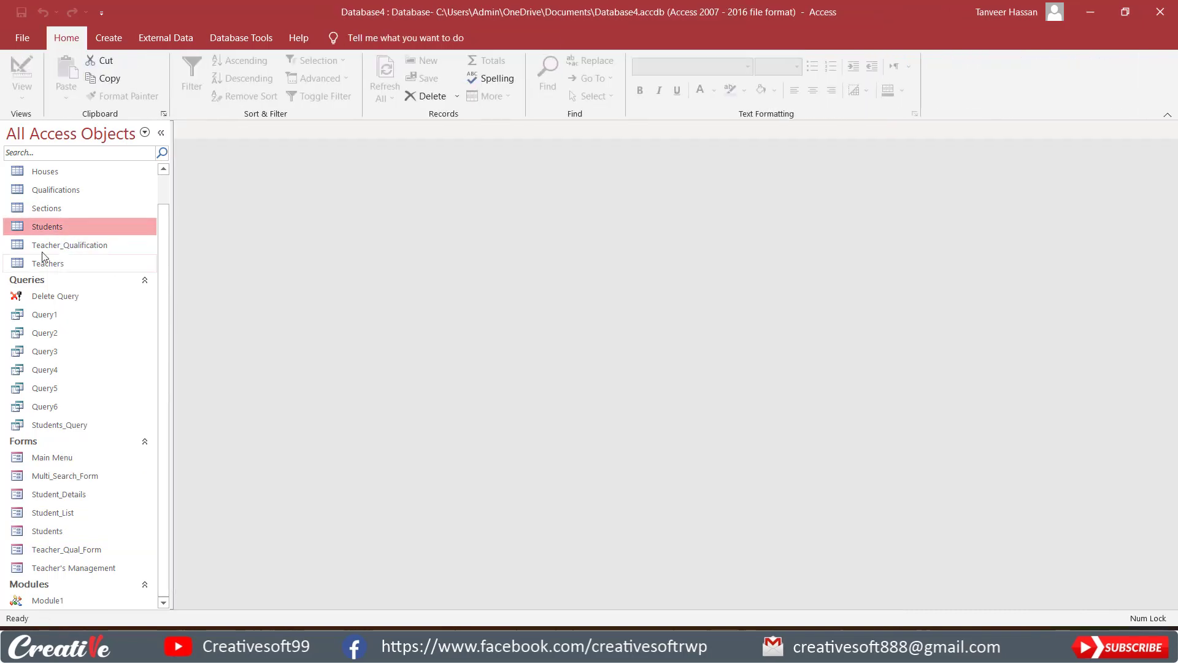
{"action": "right_click", "coordinate": [62, 226]}
{"action": "left_click", "coordinate": [100, 253]}
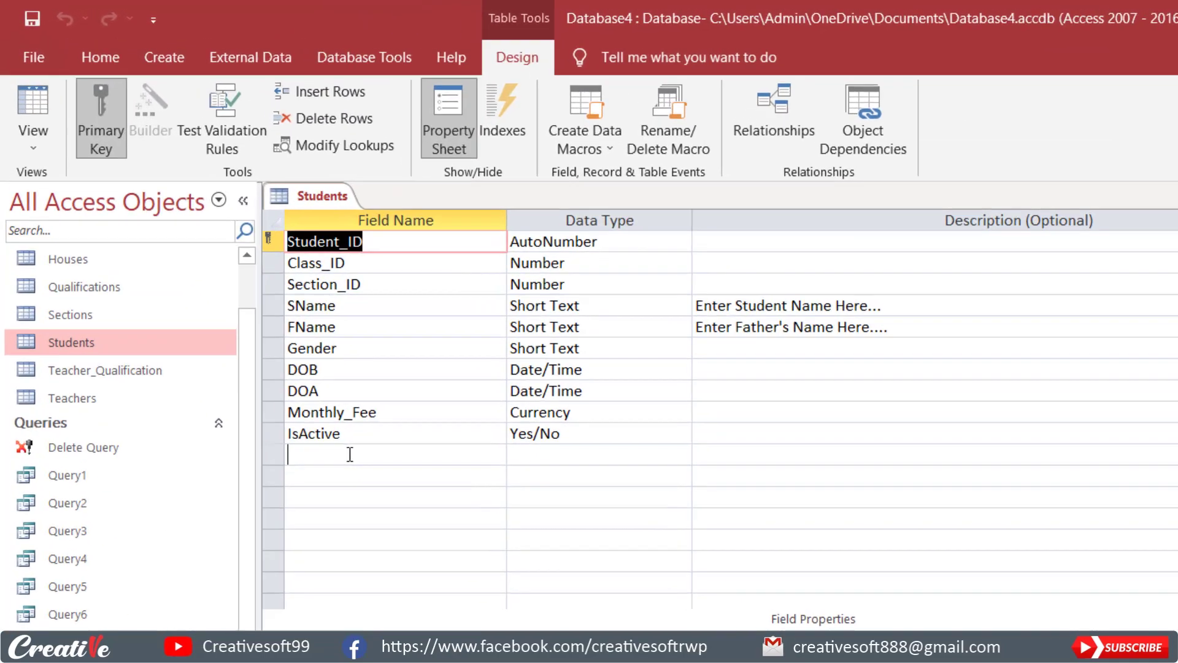
Add a field named Student_Pic with the Attachment data type below IsActive in the Students table.
{"action": "left_click", "coordinate": [231, 300]}
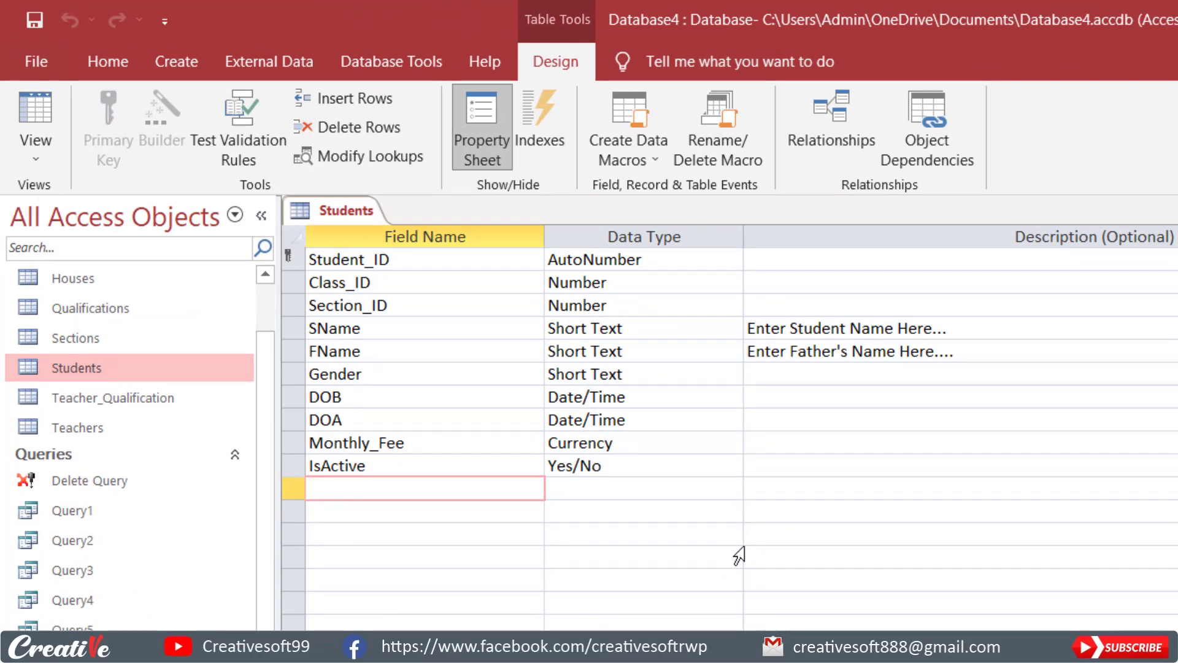
{"action": "type", "text": "Stue"}
{"action": "type", "text": "dent"}
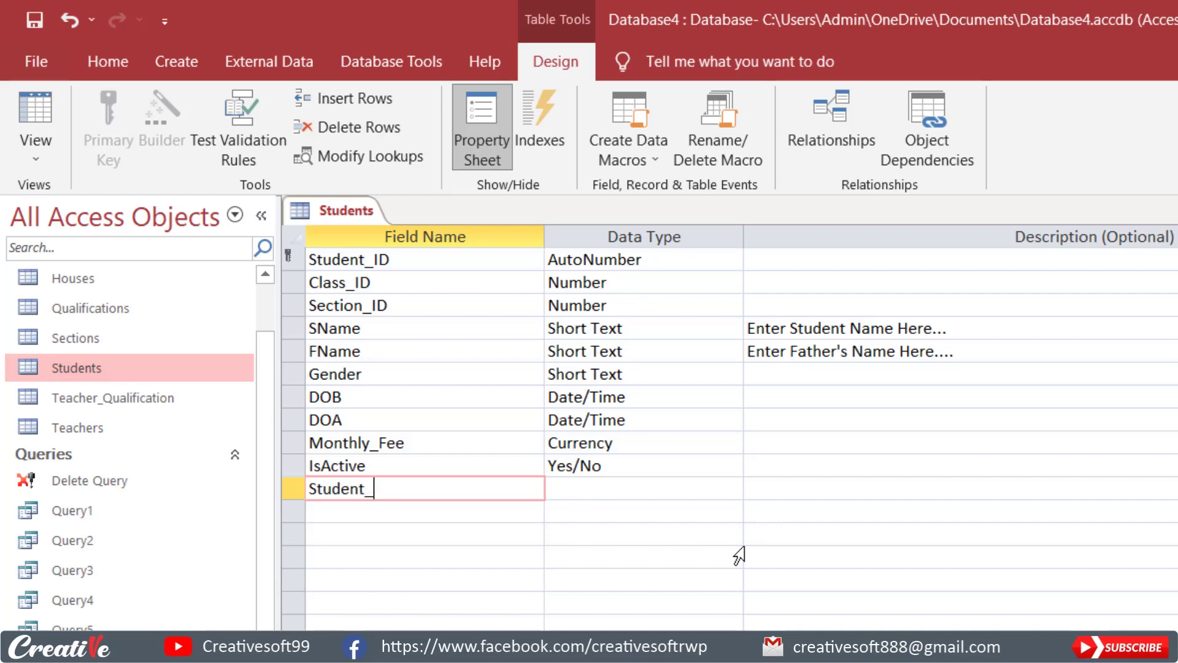
{"action": "type", "text": "_Pic"}
{"action": "key", "text": "Tab"}
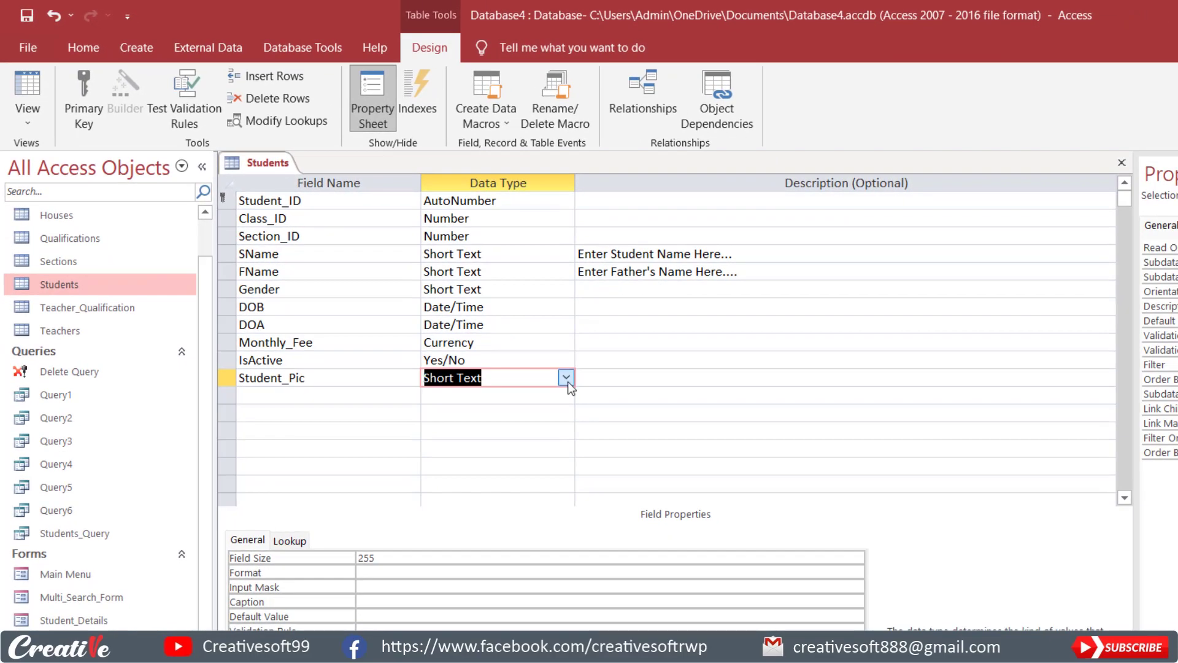
{"action": "left_click", "coordinate": [566, 378]}
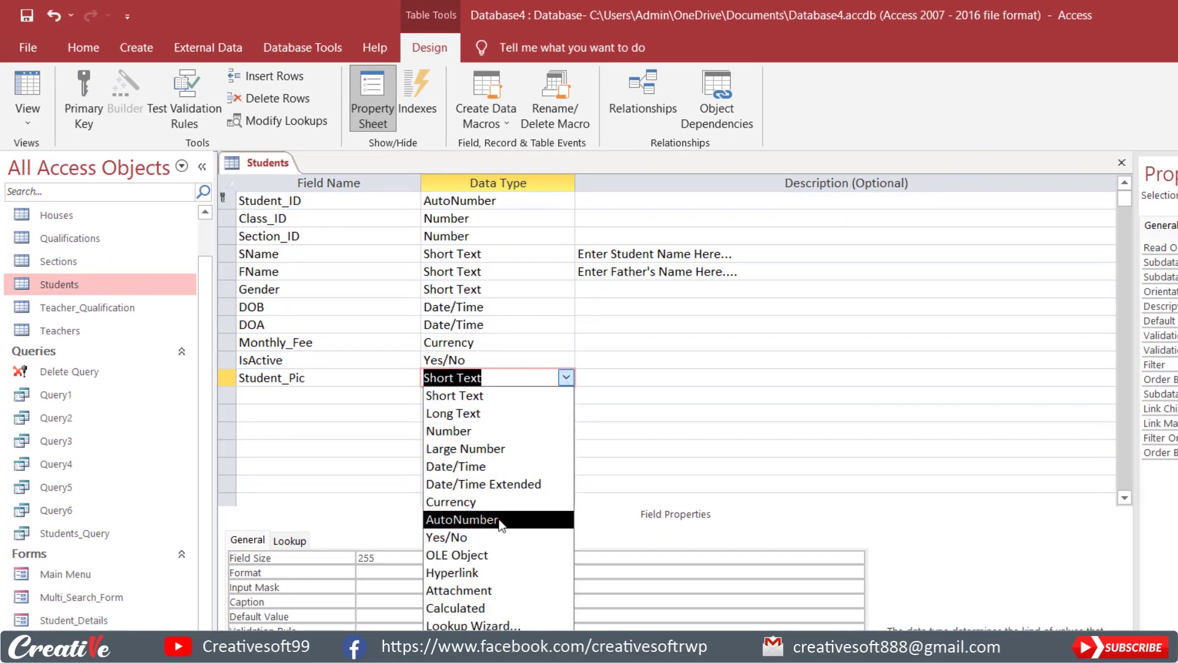
{"action": "left_click", "coordinate": [495, 589]}
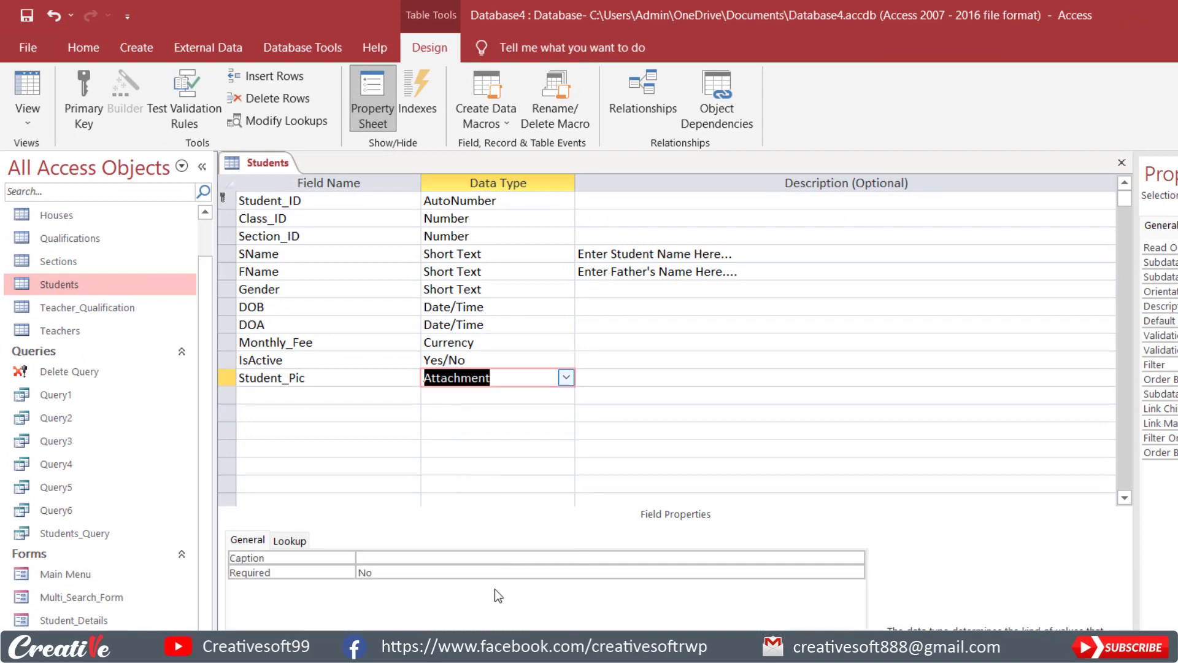
{"action": "left_click", "coordinate": [495, 413]}
{"action": "left_click", "coordinate": [356, 395]}
{"action": "left_click", "coordinate": [332, 377]}
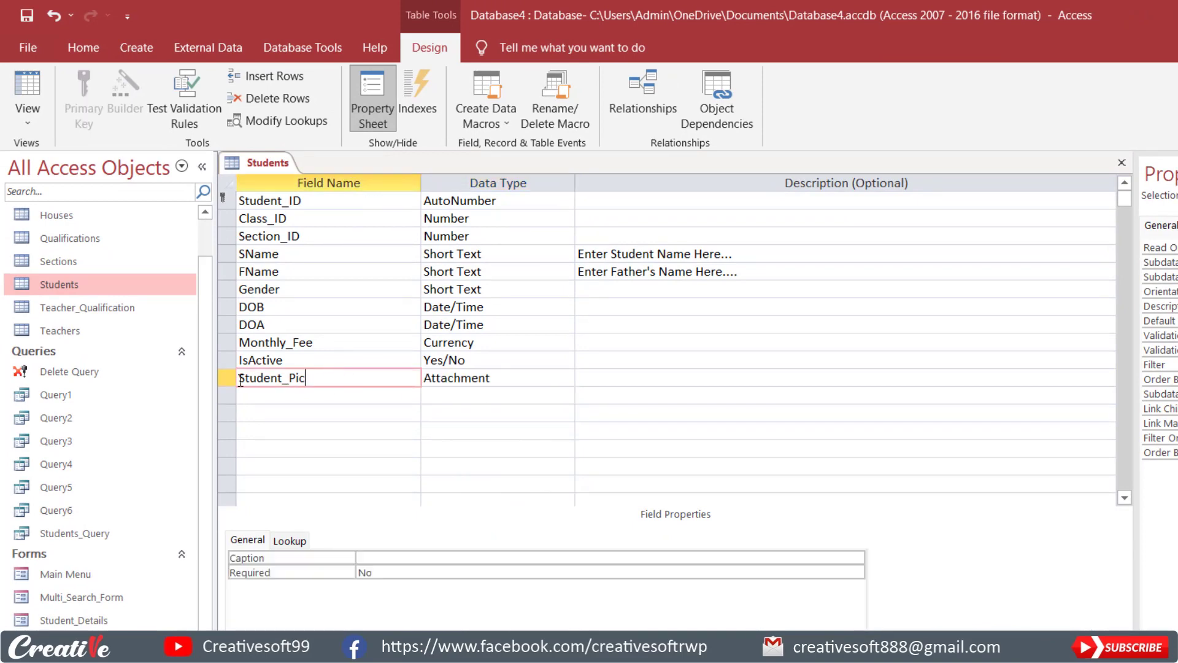
Close the Students table with its changes saved and reopen the Students form in Design view.
{"action": "left_click", "coordinate": [1122, 162]}
{"action": "left_click", "coordinate": [674, 455]}
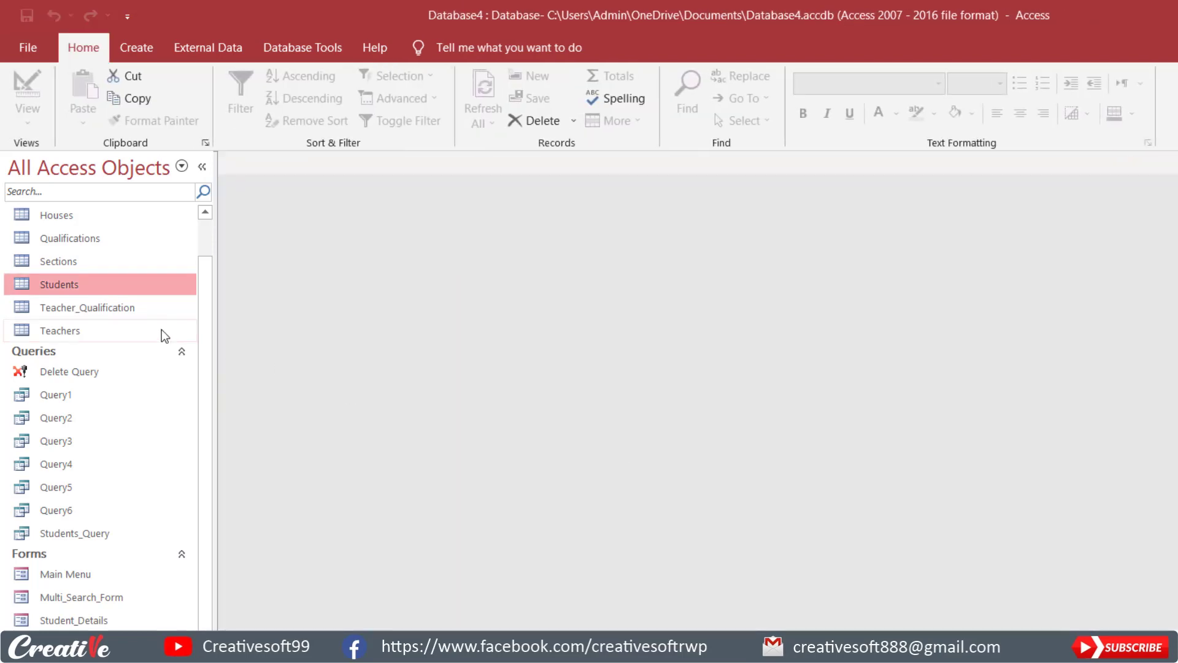
{"action": "left_click", "coordinate": [78, 529]}
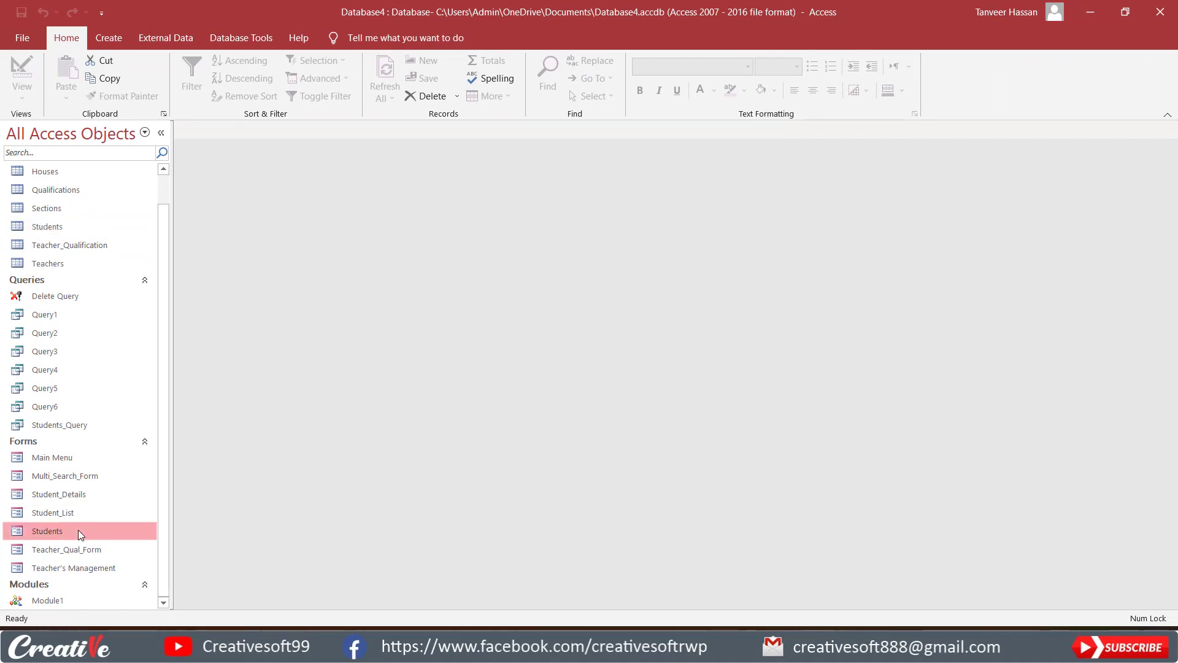
{"action": "right_click", "coordinate": [79, 529]}
{"action": "left_click", "coordinate": [110, 366]}
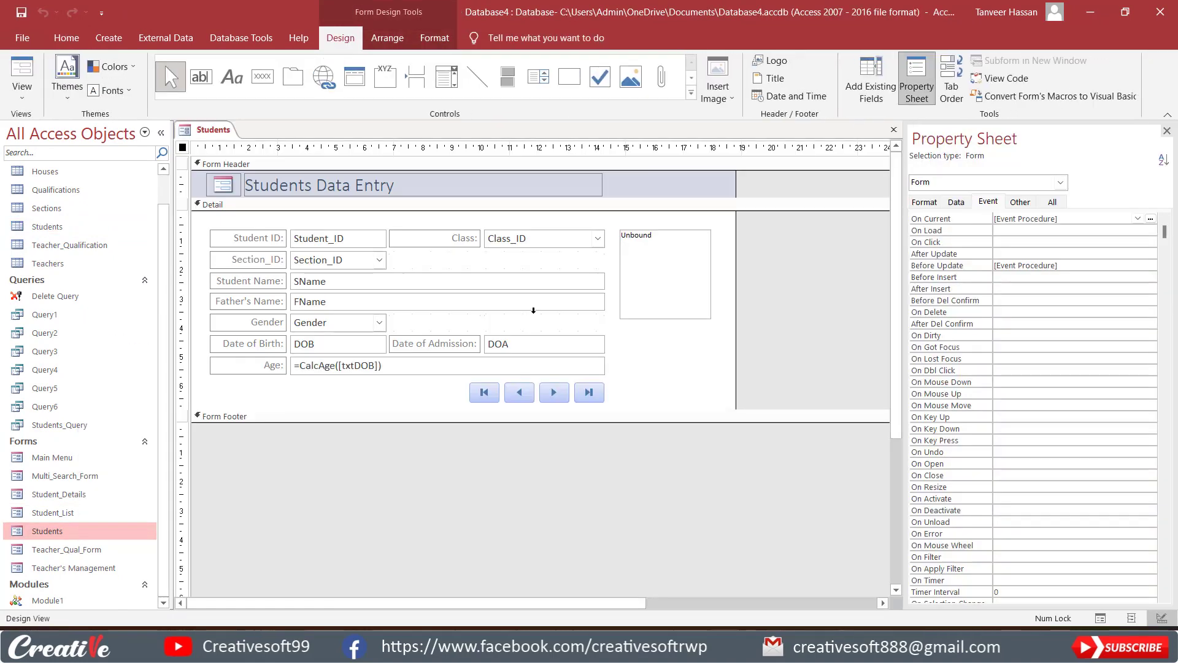
Set the attachment control's Control Source to Student_Pic and show the form in Form view.
{"action": "left_click", "coordinate": [681, 267]}
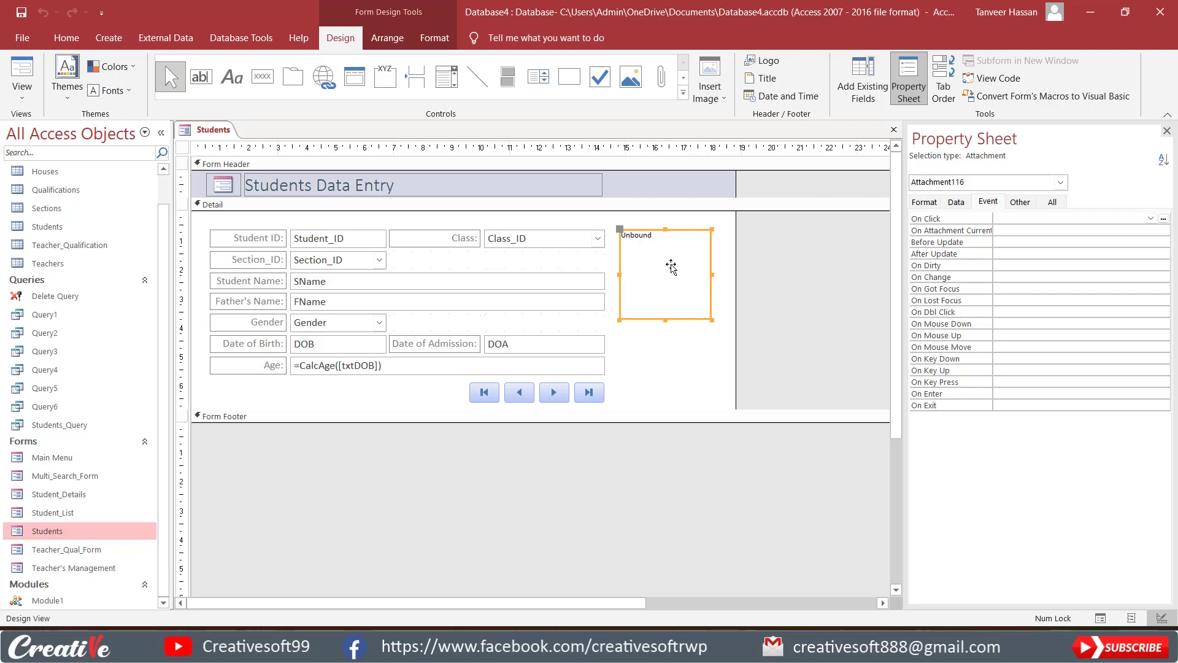
{"action": "left_click", "coordinate": [956, 203]}
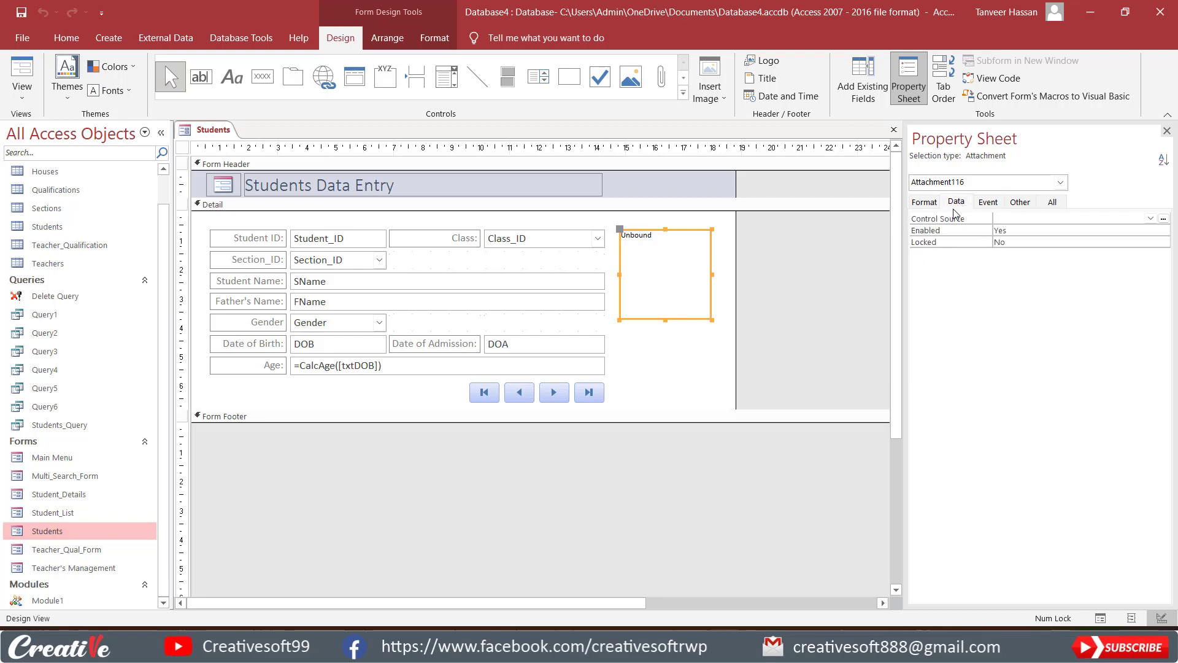
{"action": "left_click", "coordinate": [1151, 218]}
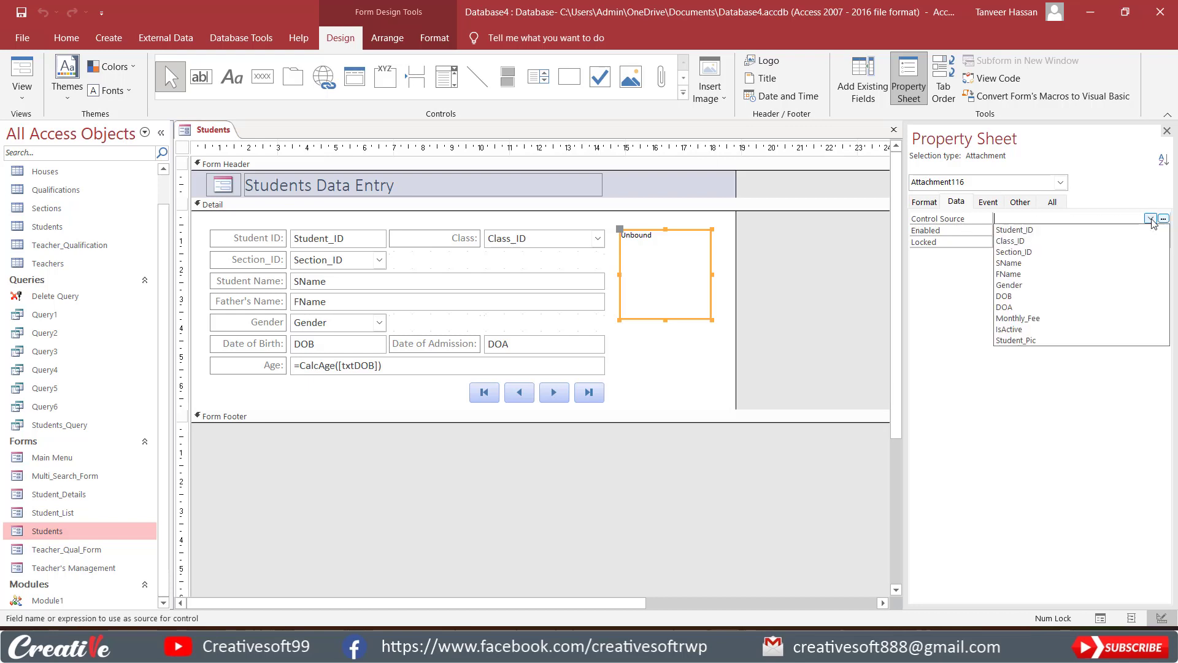
{"action": "left_click", "coordinate": [1025, 340]}
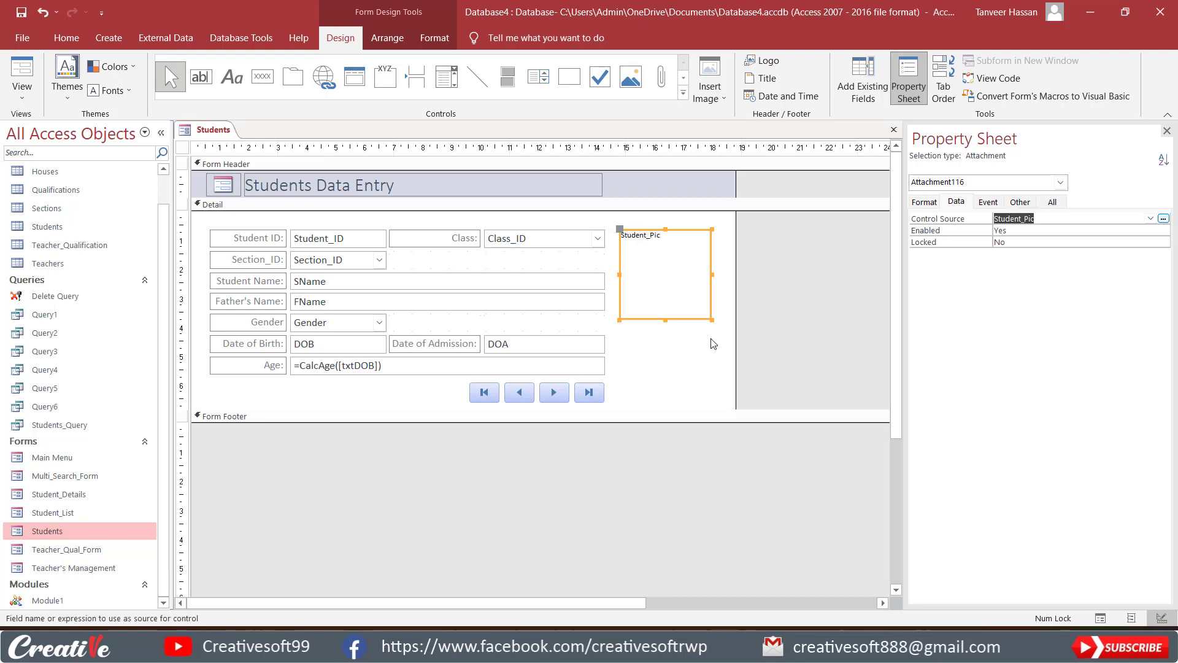
{"action": "left_click", "coordinate": [680, 343]}
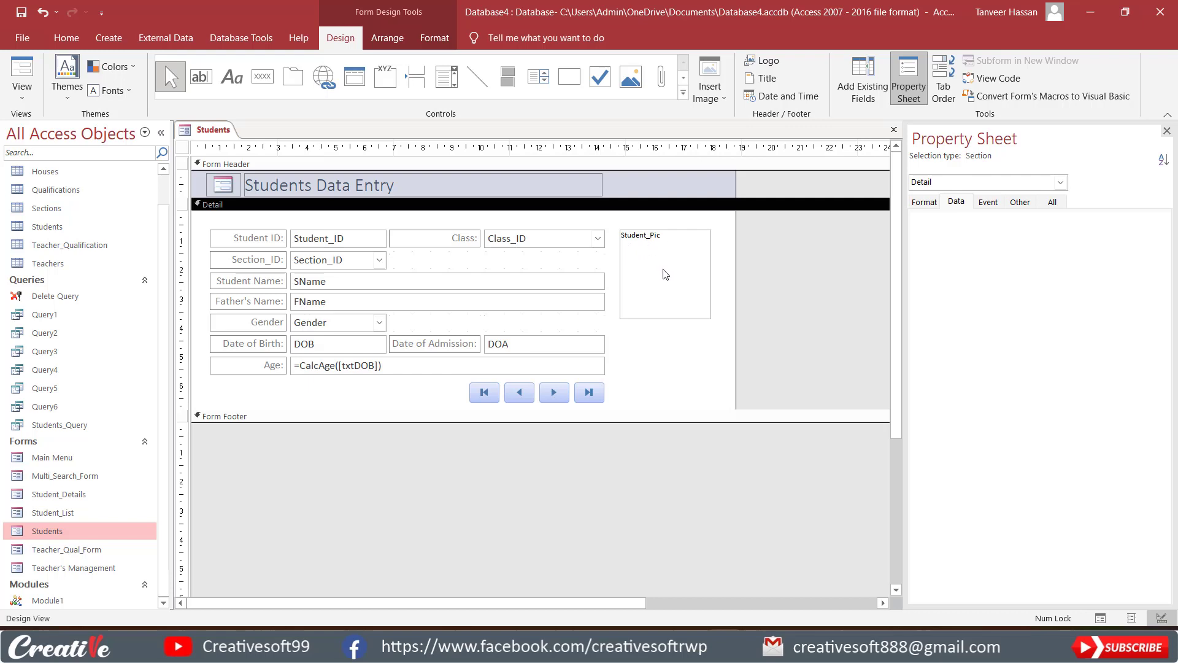
{"action": "left_click", "coordinate": [22, 75]}
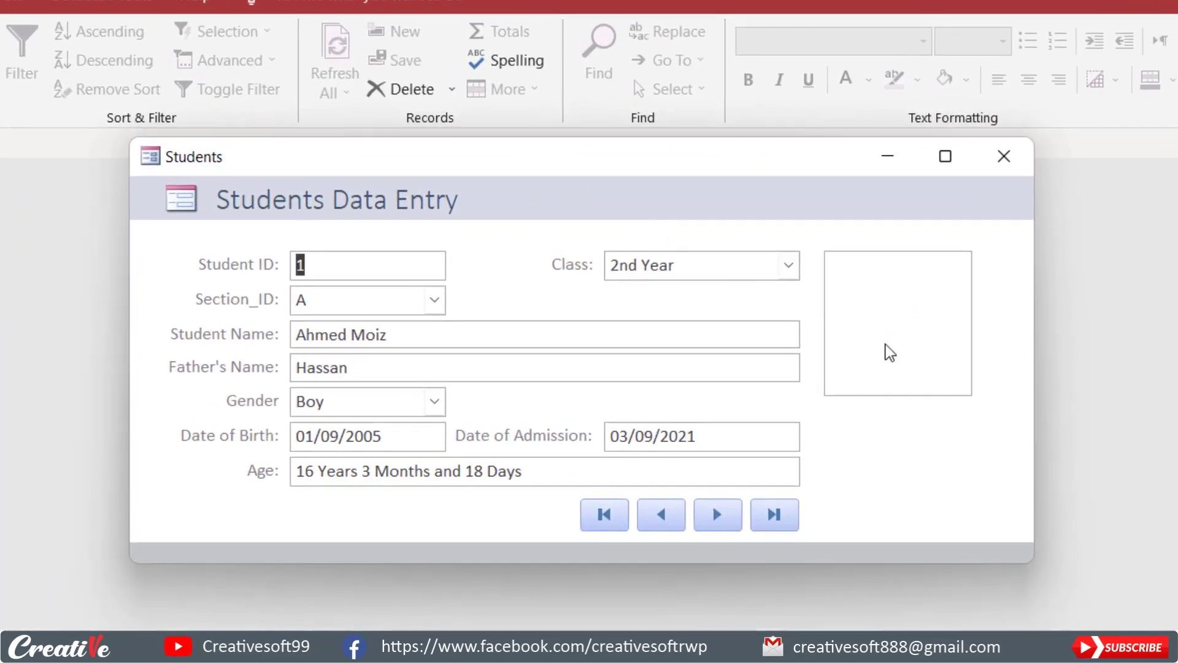
Attach 1.jpg from the Desktop's Students Images folder to the picture box of the record with Student ID 1.
{"action": "left_click", "coordinate": [898, 304]}
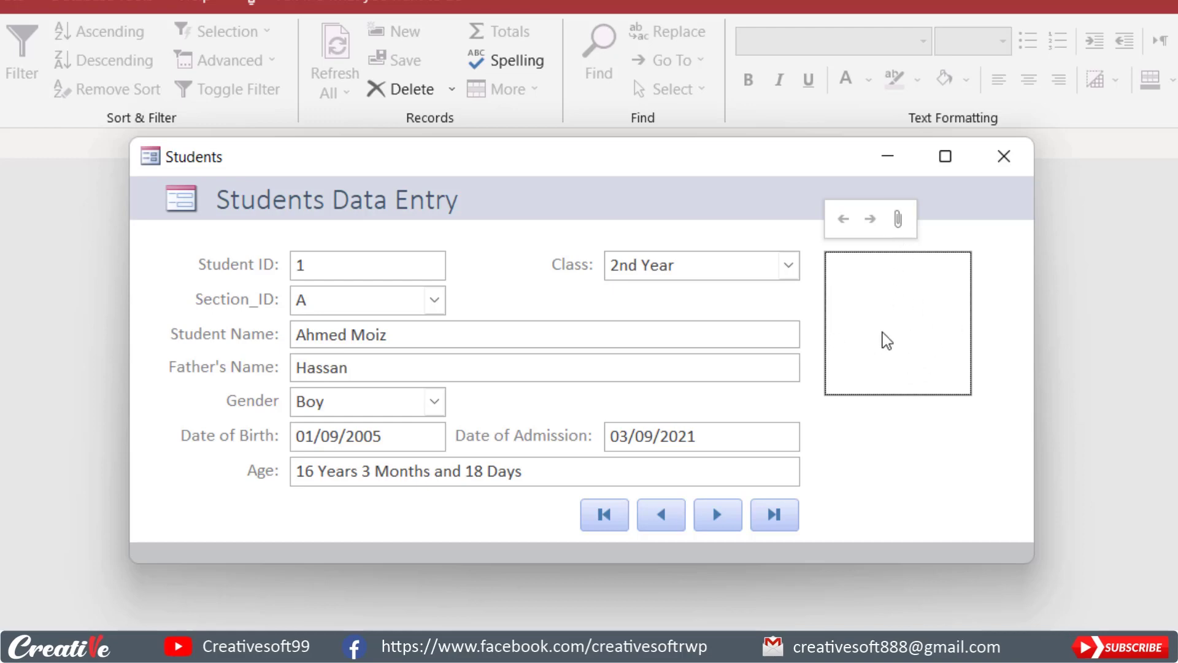
{"action": "left_click", "coordinate": [897, 219]}
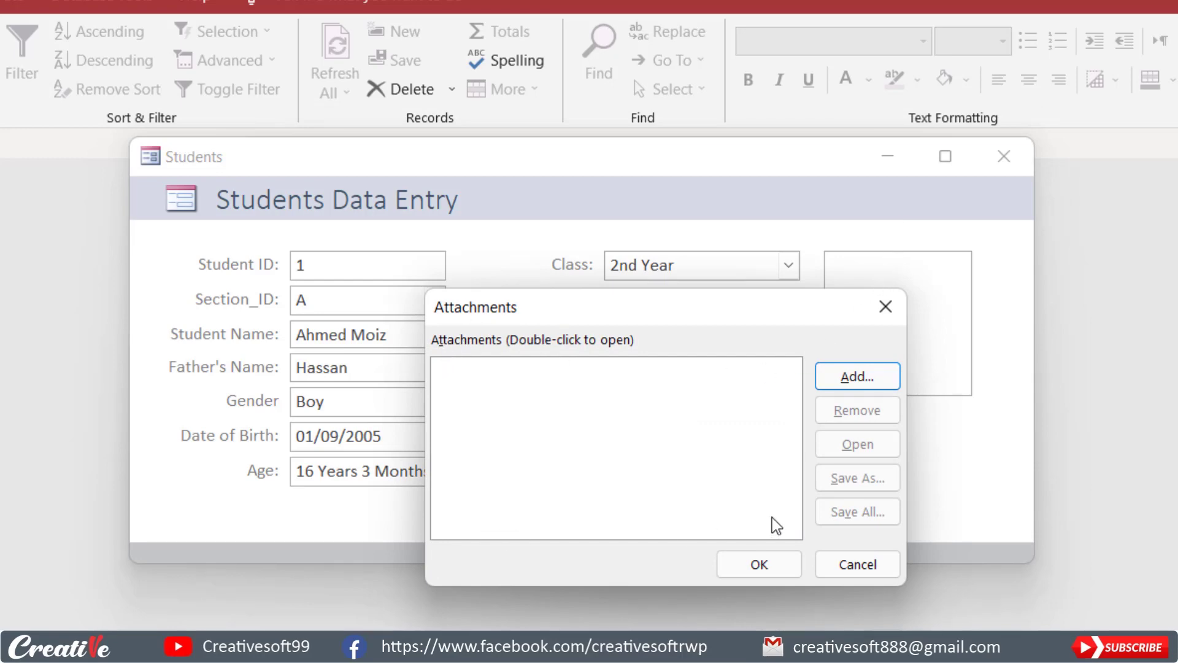
{"action": "left_click", "coordinate": [856, 377]}
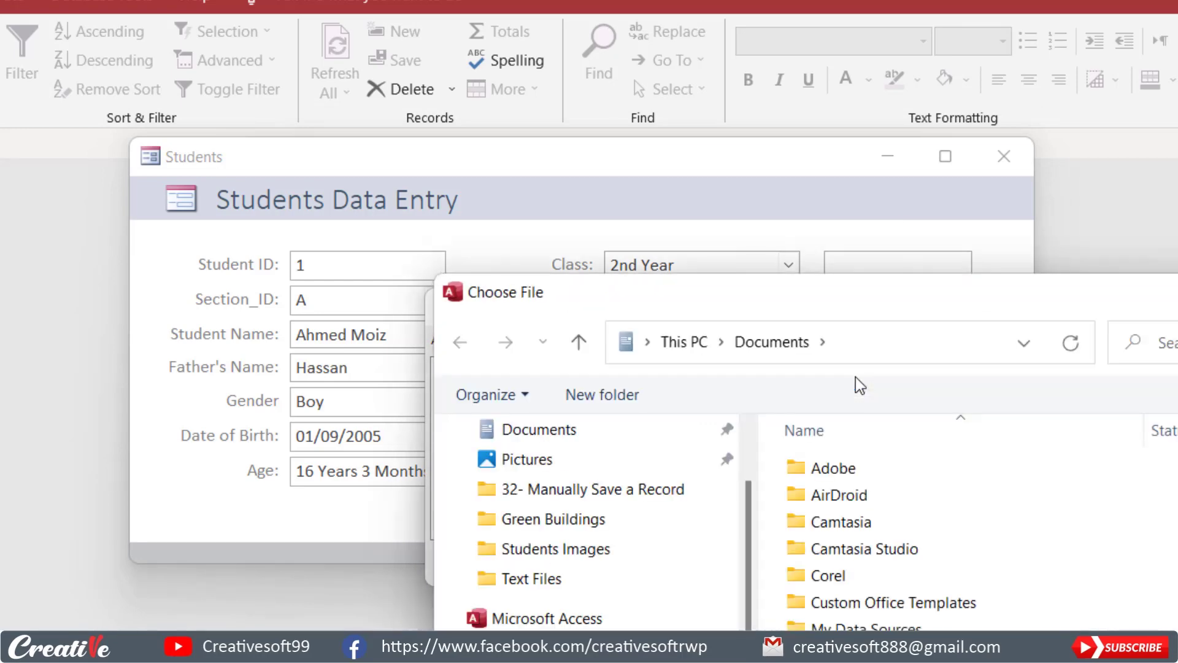
{"action": "left_click_drag", "start_coordinate": [878, 305], "coordinate": [631, 84]}
{"action": "left_click", "coordinate": [313, 479]}
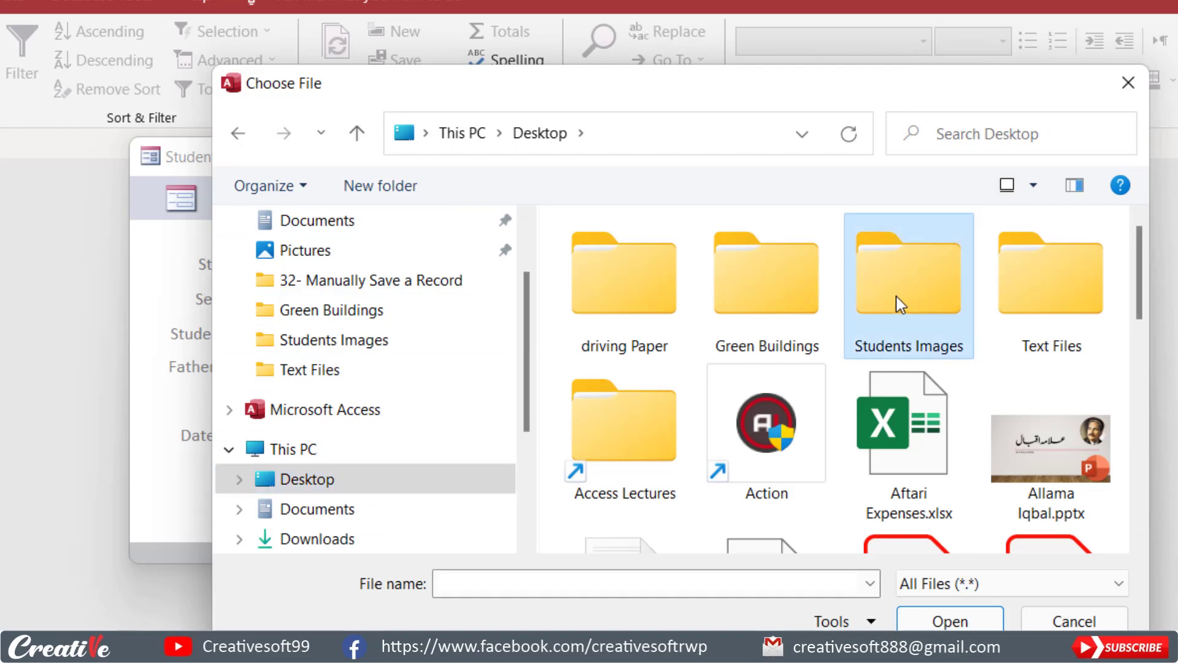
{"action": "double_click", "coordinate": [896, 297]}
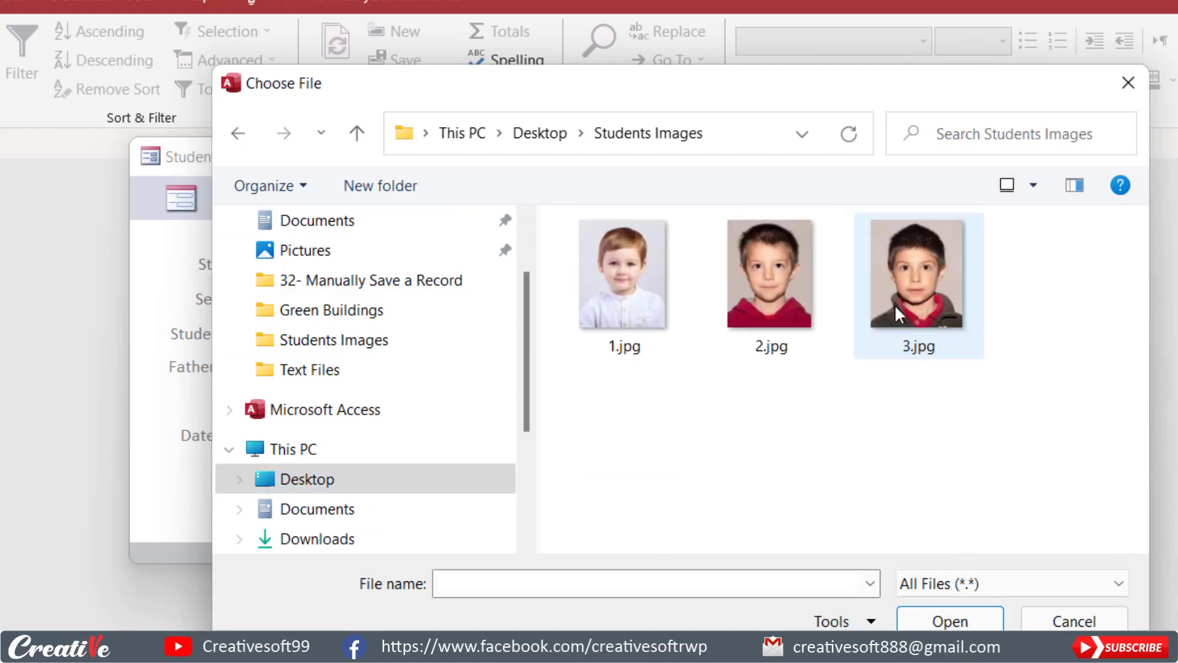
{"action": "left_click", "coordinate": [613, 258]}
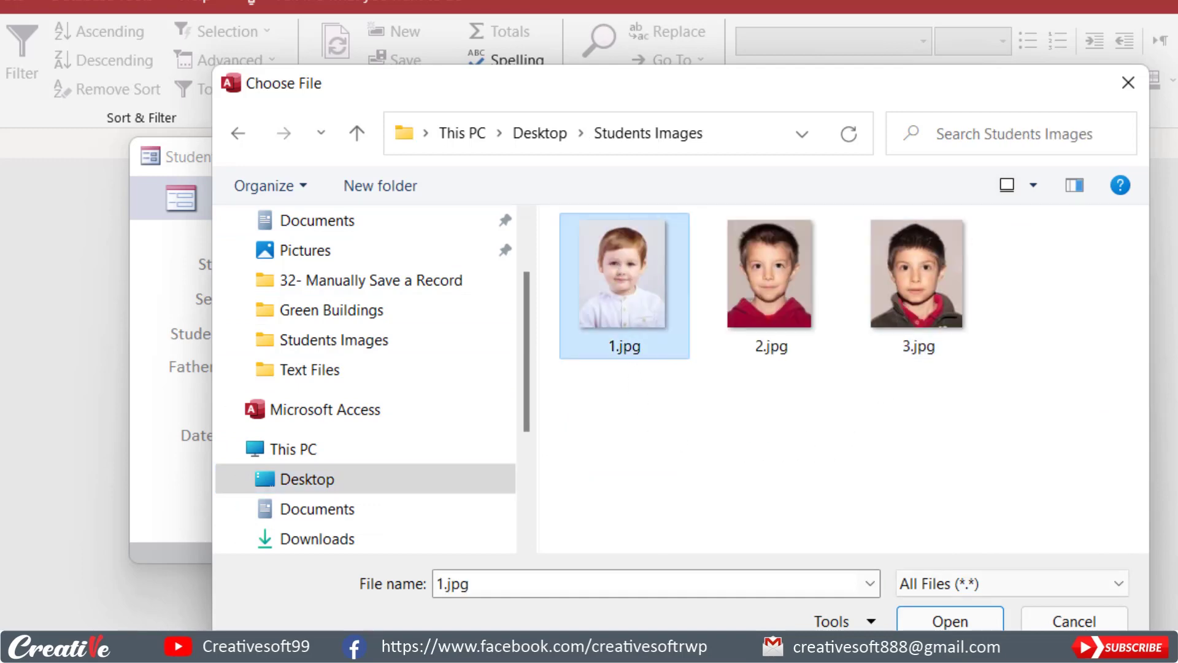
{"action": "left_click", "coordinate": [950, 621]}
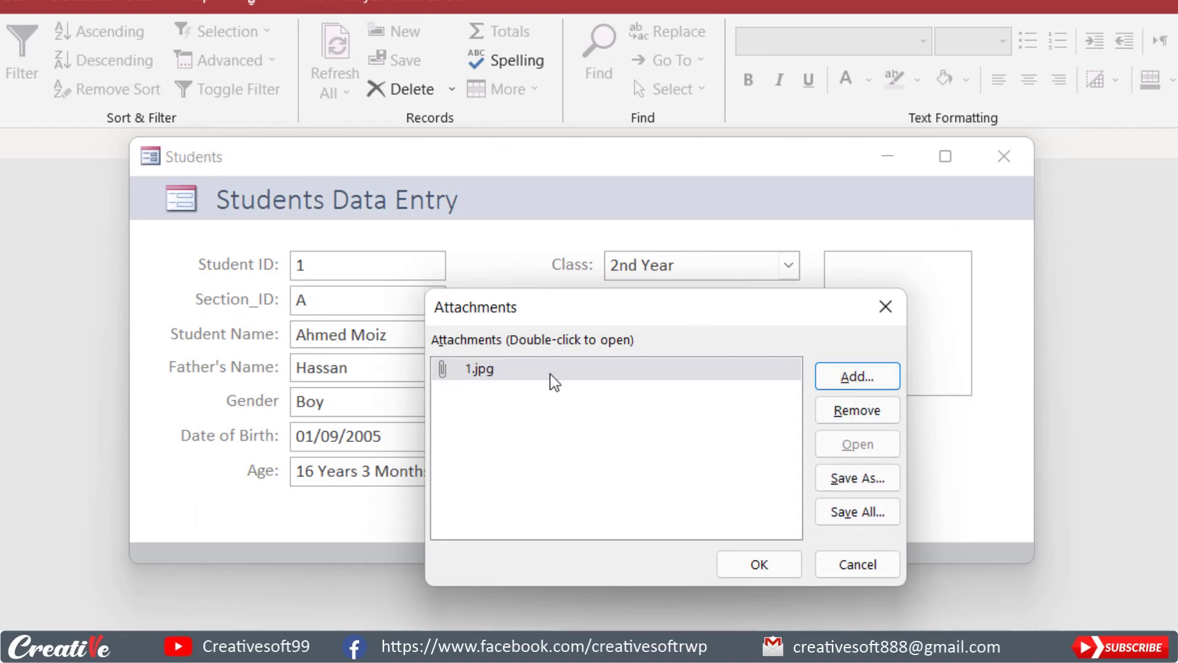
{"action": "left_click", "coordinate": [759, 566]}
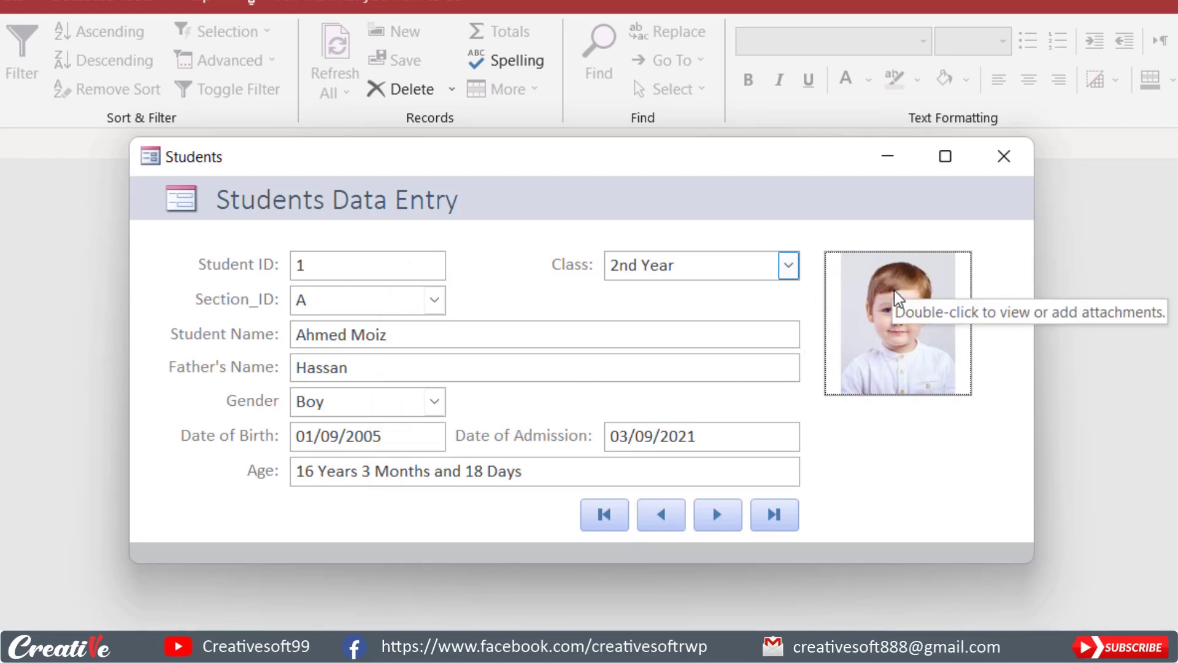
Leave Form view with the record for Student ID 1 saved, and switch the Students form to Layout view.
{"action": "right_click", "coordinate": [896, 431]}
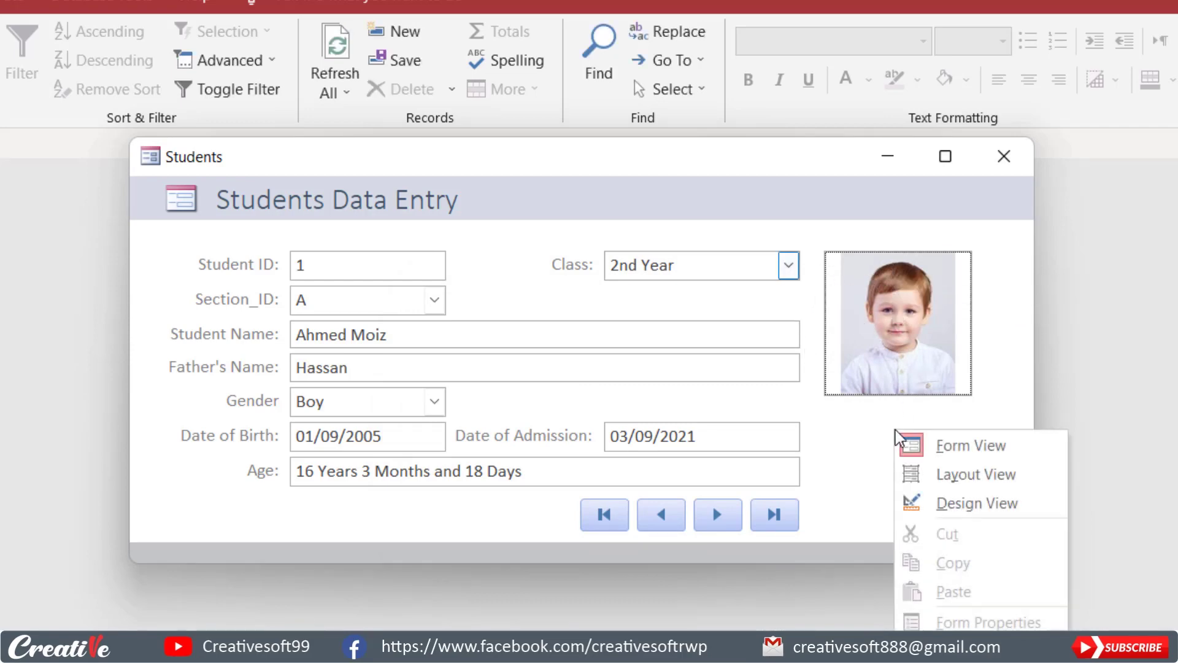
{"action": "left_click", "coordinate": [937, 505]}
{"action": "left_click", "coordinate": [695, 552]}
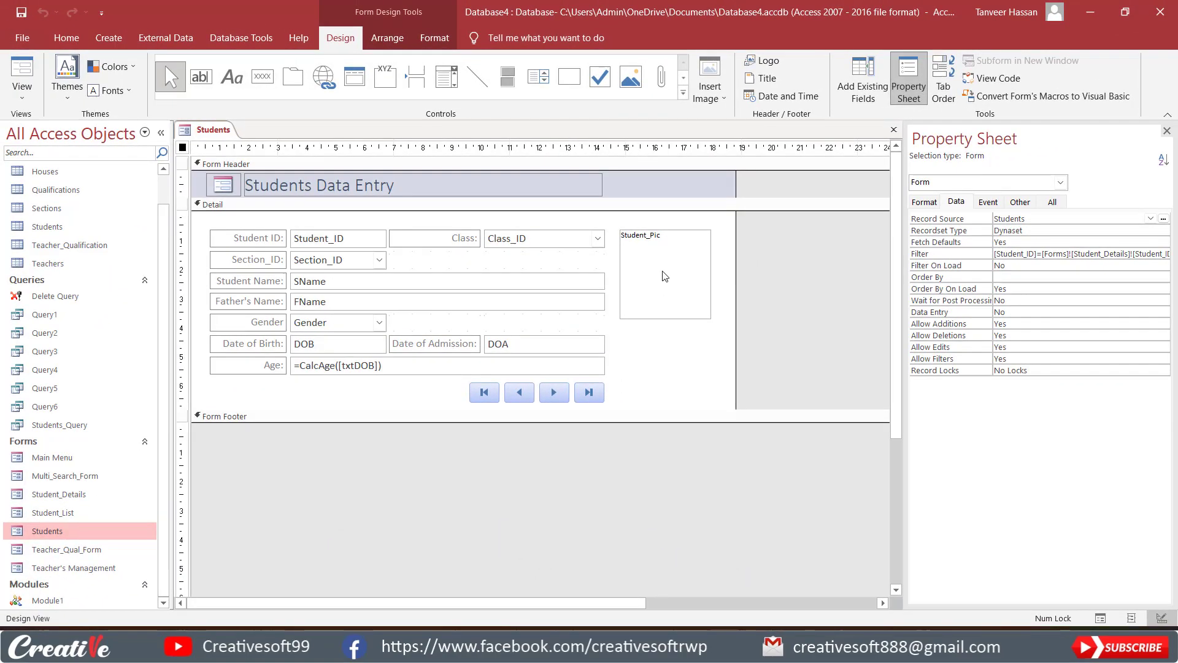
{"action": "left_click", "coordinate": [664, 276]}
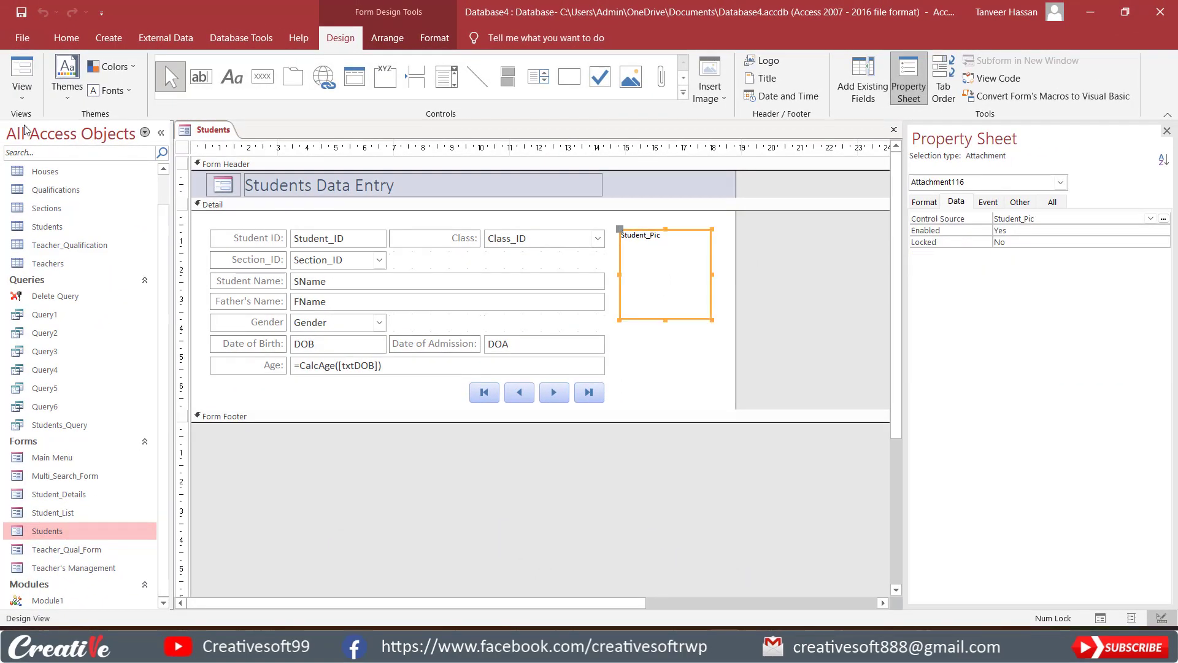
{"action": "left_click", "coordinate": [21, 97]}
{"action": "left_click", "coordinate": [43, 161]}
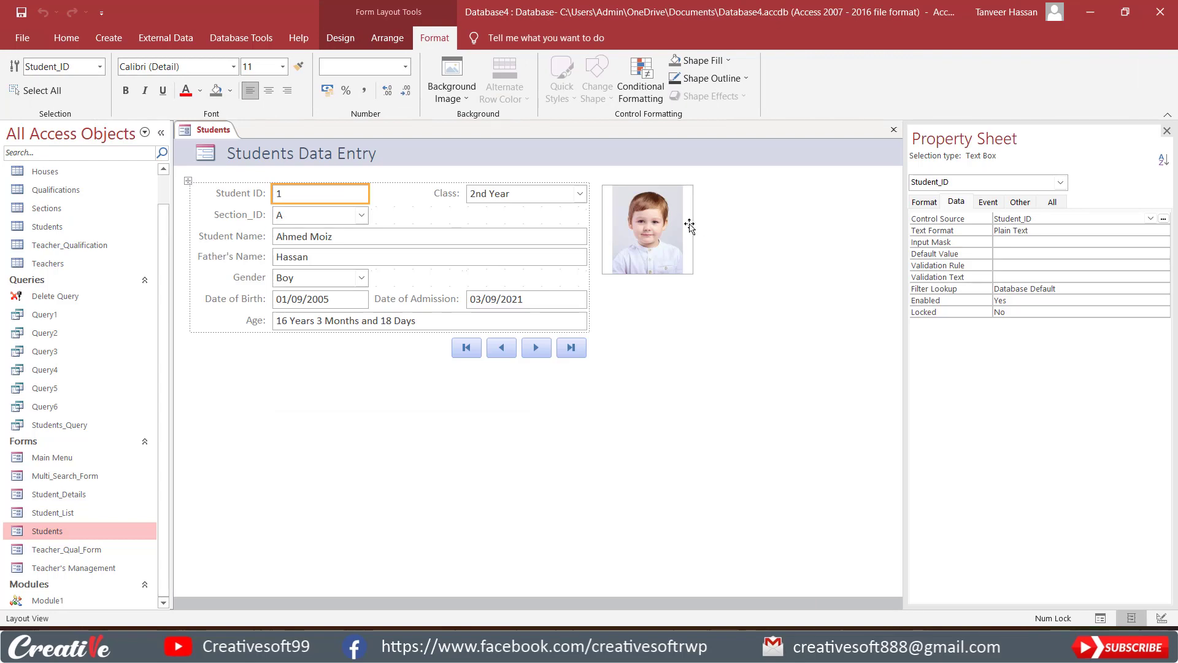
Show the picture box's format properties and resize it to about 2.83 cm wide and 3.15 cm high.
{"action": "left_click", "coordinate": [689, 237]}
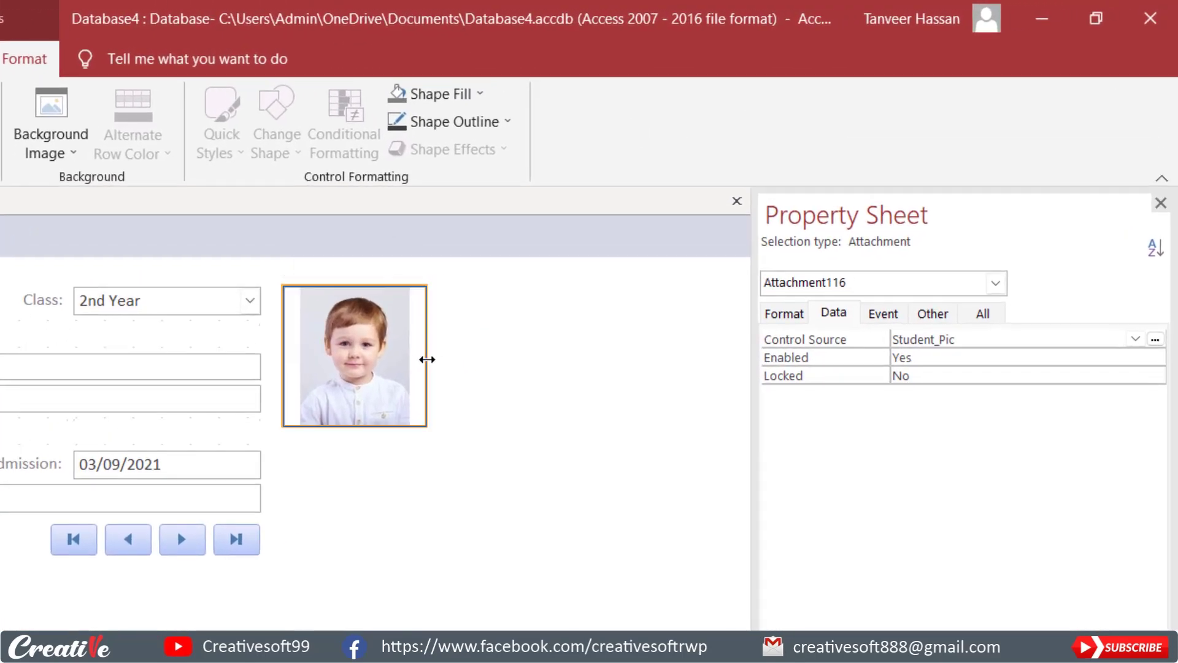
{"action": "left_click_drag", "start_coordinate": [427, 359], "coordinate": [408, 357]}
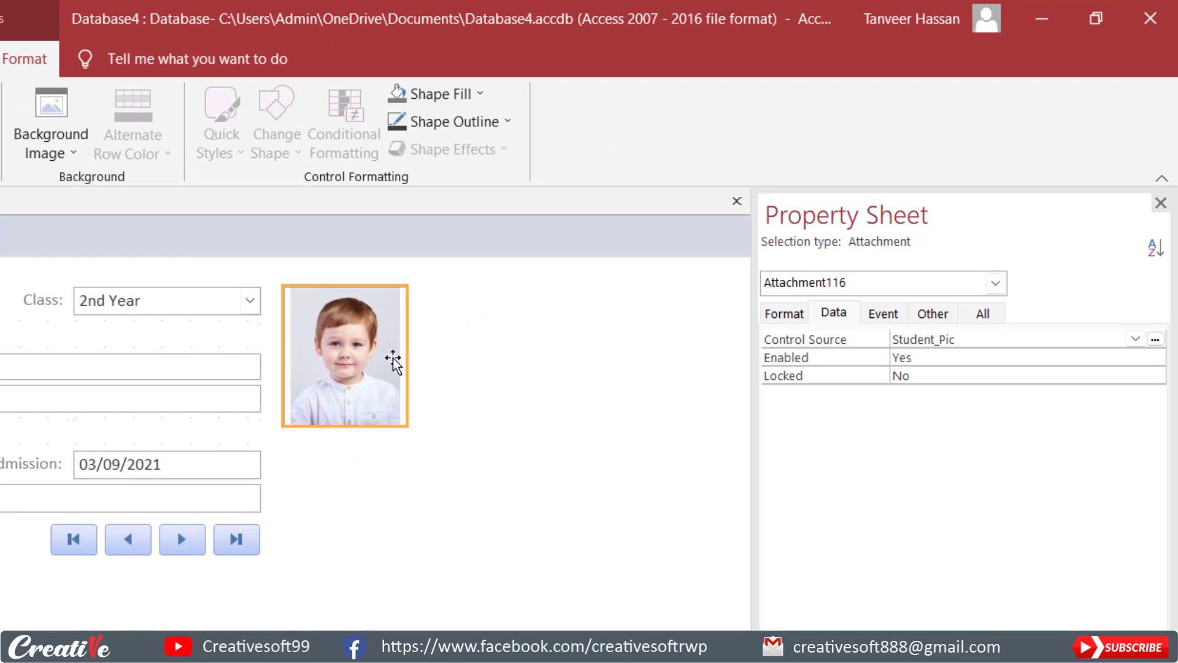
{"action": "left_click", "coordinate": [786, 313]}
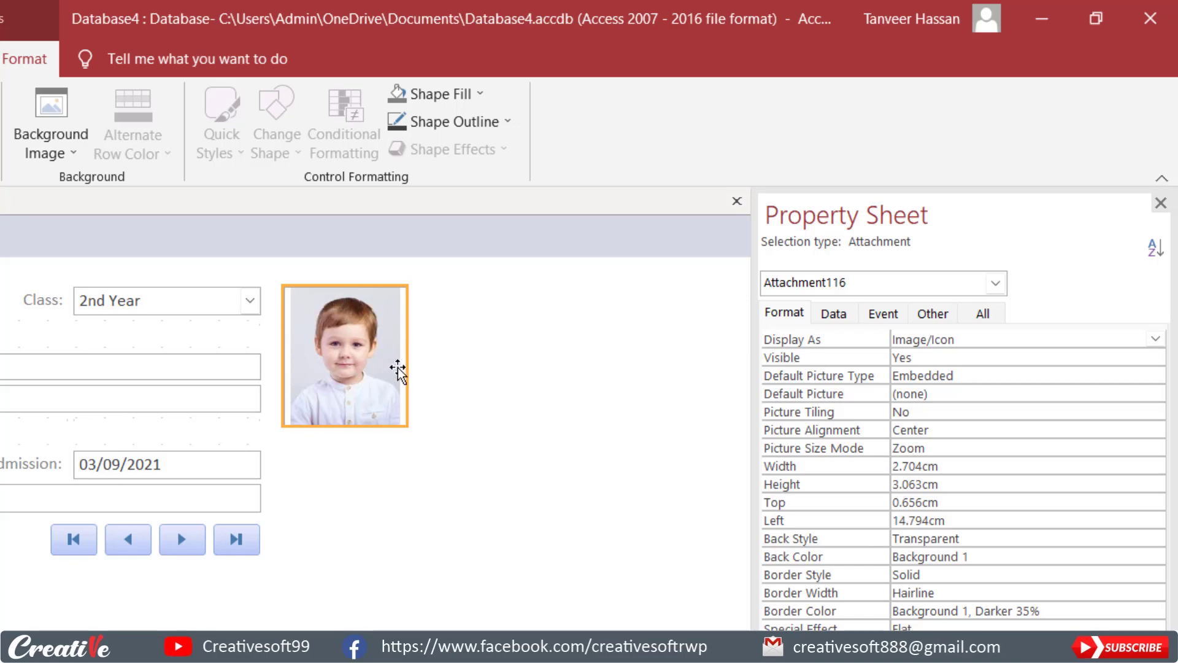
{"action": "mouse_move", "coordinate": [407, 365]}
{"action": "left_mouse_down"}
{"action": "mouse_move", "coordinate": [443, 364]}
{"action": "mouse_move", "coordinate": [424, 363]}
{"action": "left_mouse_up"}
{"action": "mouse_move", "coordinate": [423, 426]}
{"action": "left_mouse_down"}
{"action": "mouse_move", "coordinate": [467, 489]}
{"action": "mouse_move", "coordinate": [423, 436]}
{"action": "left_mouse_up"}
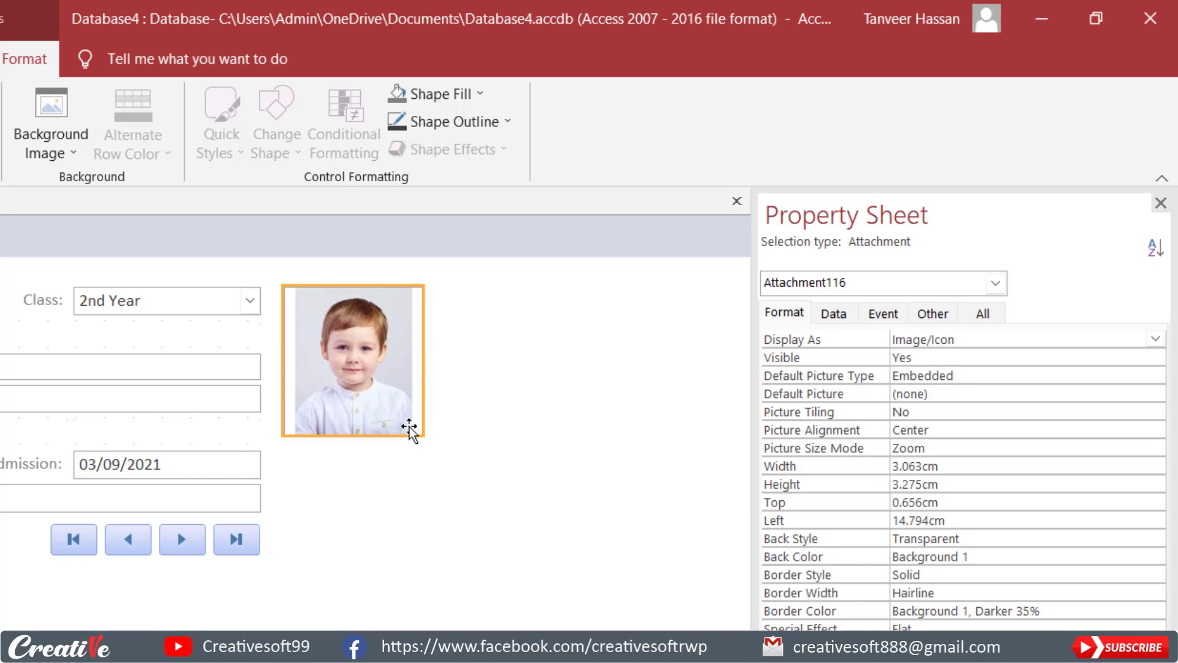
{"action": "left_click_drag", "start_coordinate": [422, 435], "coordinate": [413, 431]}
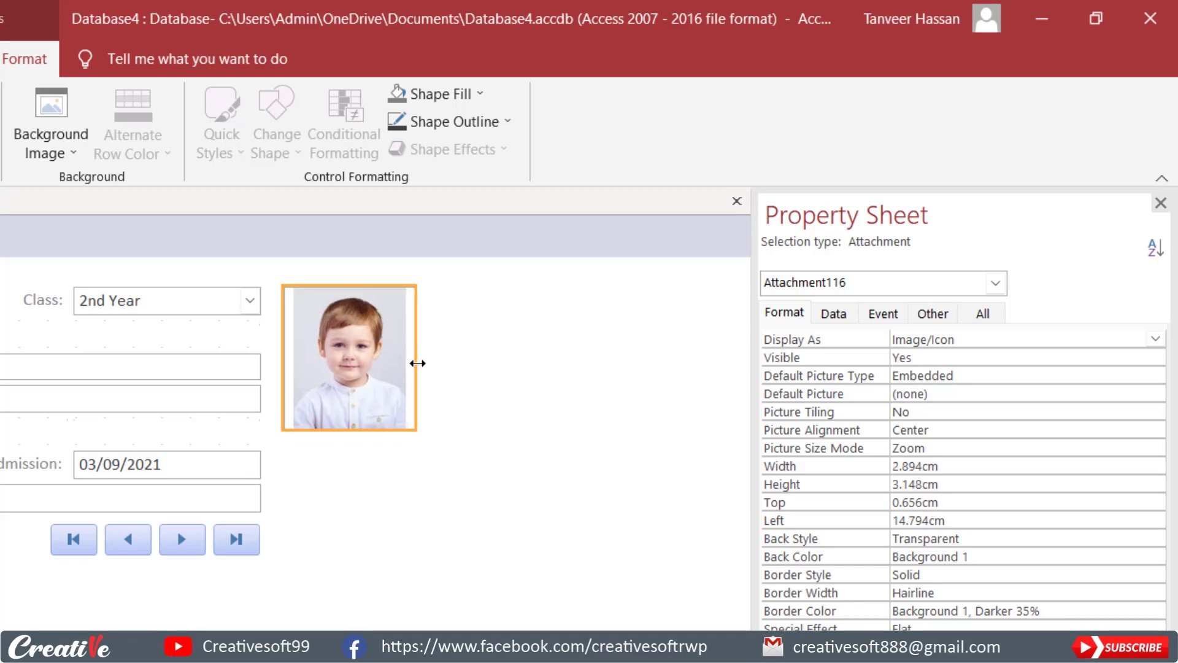
{"action": "left_click_drag", "start_coordinate": [415, 363], "coordinate": [413, 365]}
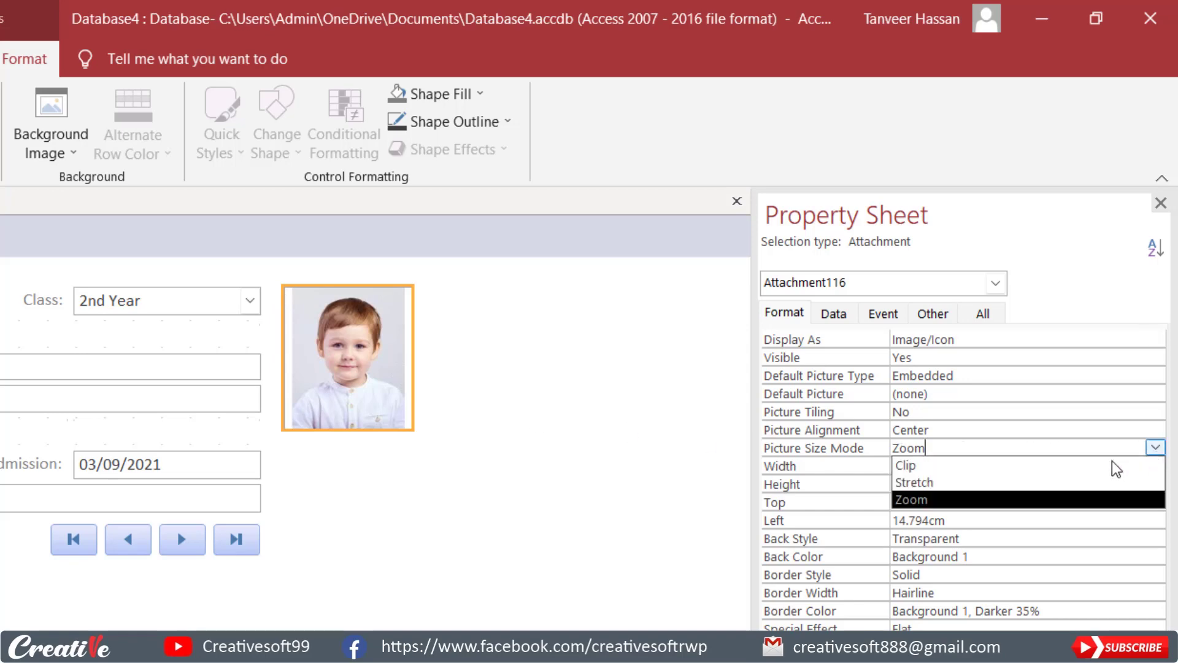
Set the picture box's Picture Size Mode to Stretch and shrink it to about 2.39 cm wide and 3.02 cm high.
{"action": "left_click", "coordinate": [981, 483]}
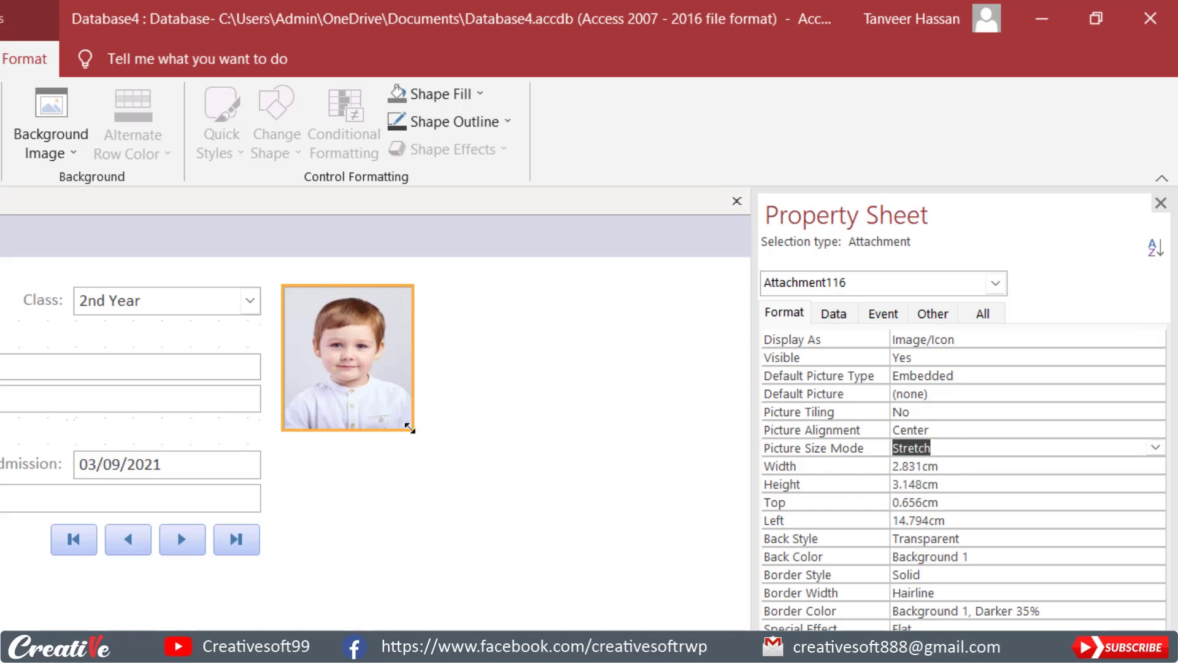
{"action": "mouse_move", "coordinate": [412, 429]}
{"action": "left_mouse_down"}
{"action": "mouse_move", "coordinate": [379, 418]}
{"action": "mouse_move", "coordinate": [391, 422]}
{"action": "left_mouse_up"}
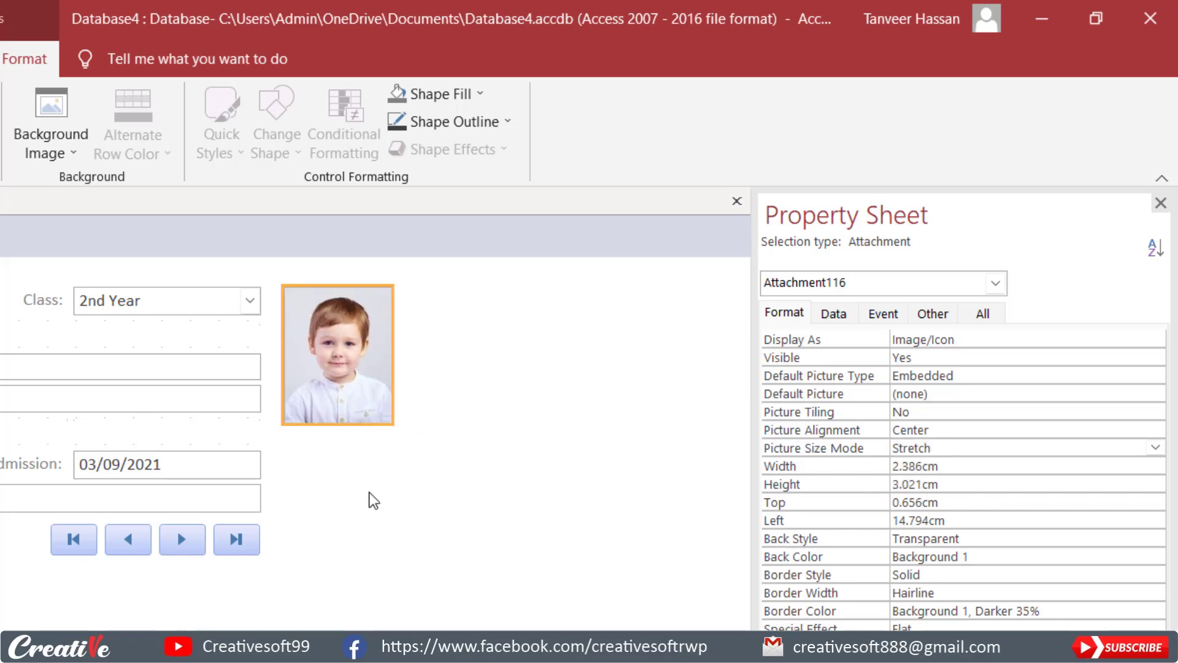
Close the Students form with its design changes saved and reopen it in Form view.
{"action": "left_click", "coordinate": [737, 201]}
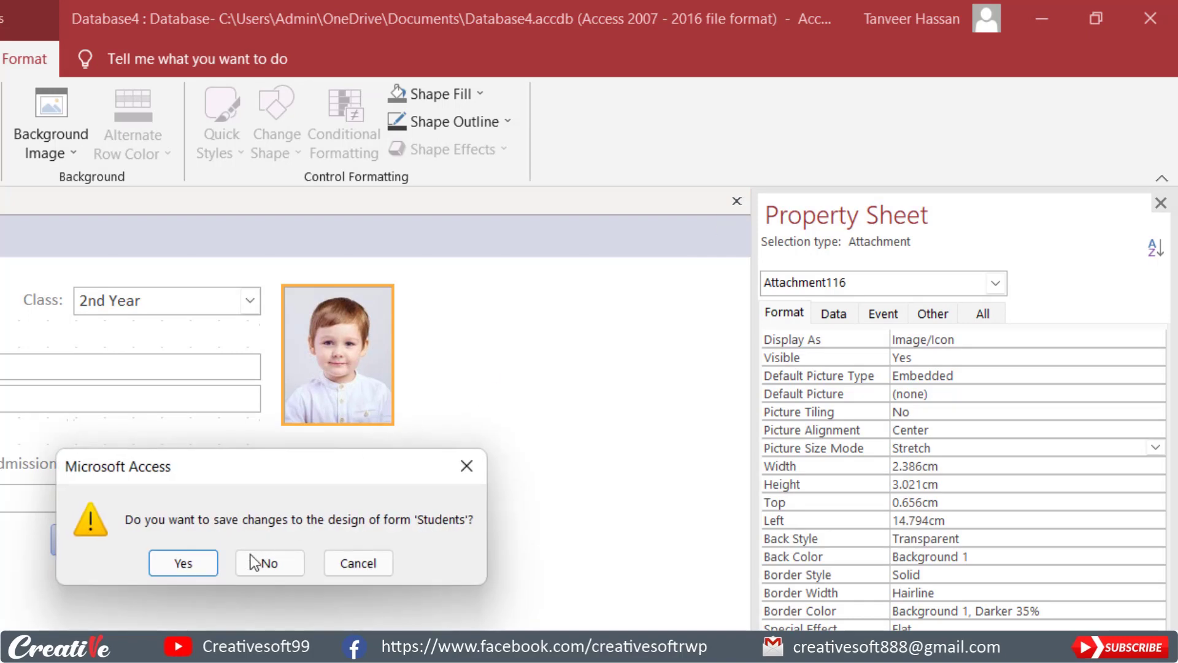
{"action": "left_click", "coordinate": [178, 560]}
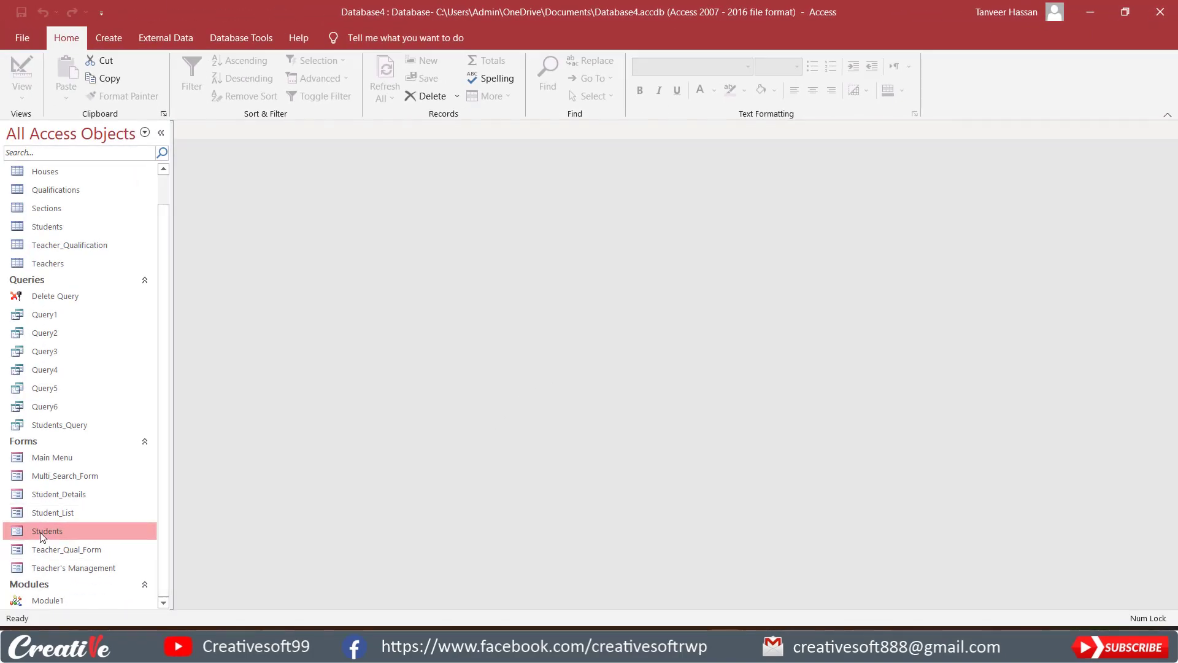
{"action": "double_click", "coordinate": [39, 532]}
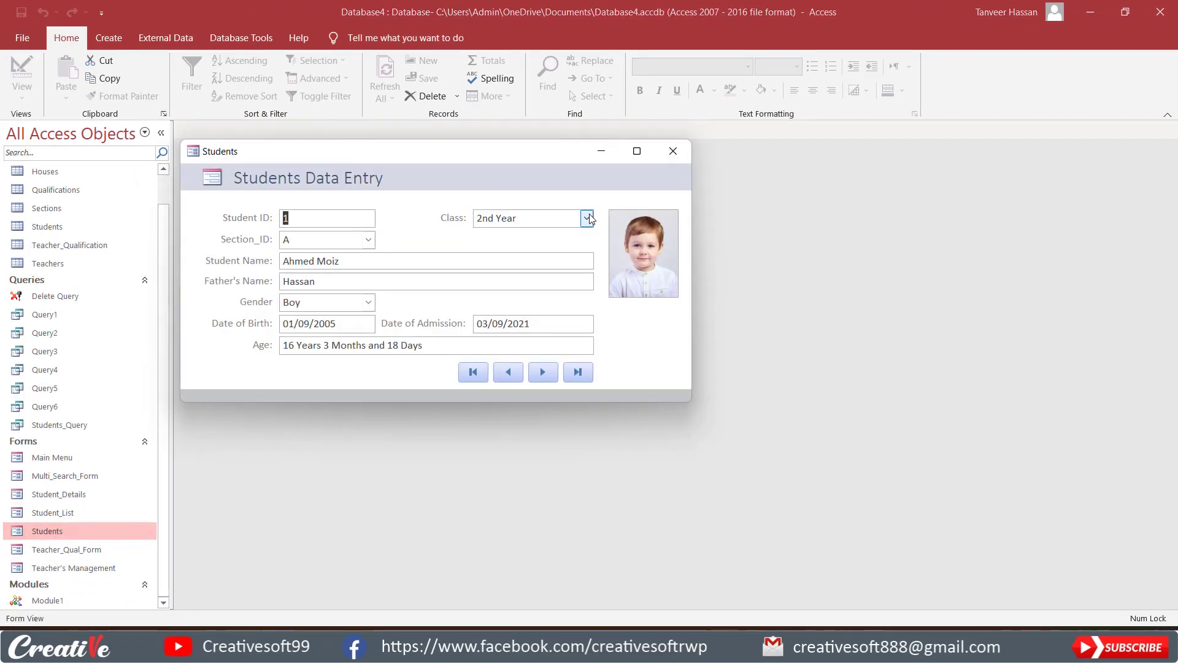
{"action": "left_click_drag", "start_coordinate": [481, 155], "coordinate": [566, 138]}
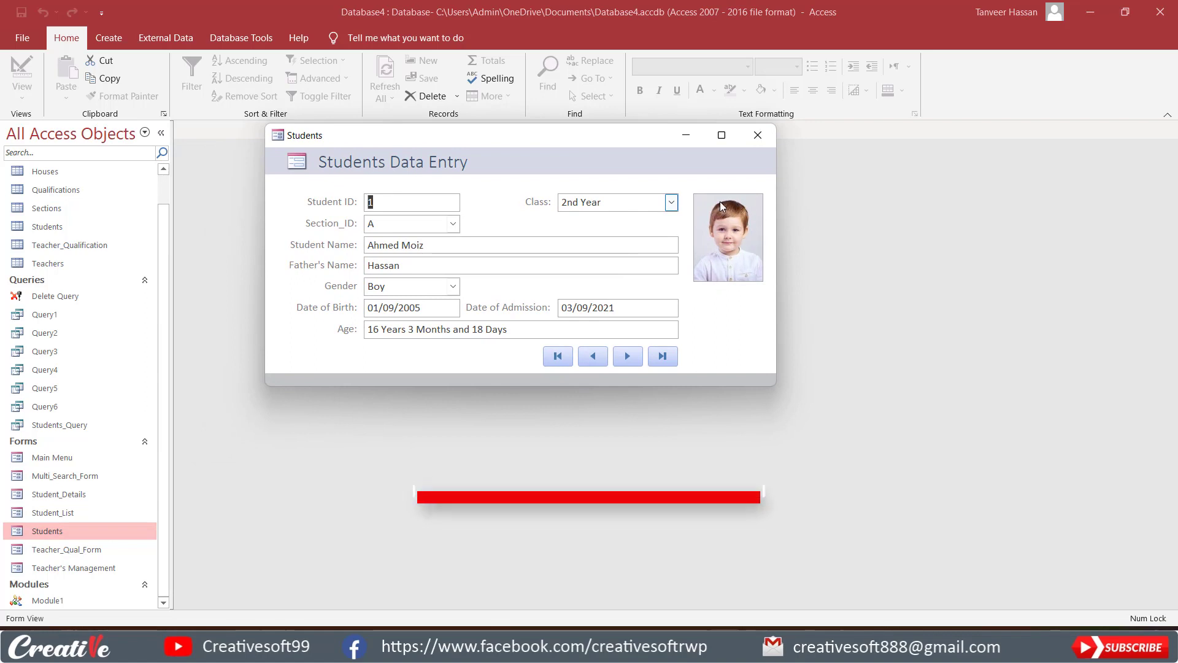
Attach 2.jpg from the Students Images folder to the record with Student ID 2 and save the record.
{"action": "left_click", "coordinate": [627, 357]}
{"action": "left_click", "coordinate": [735, 240]}
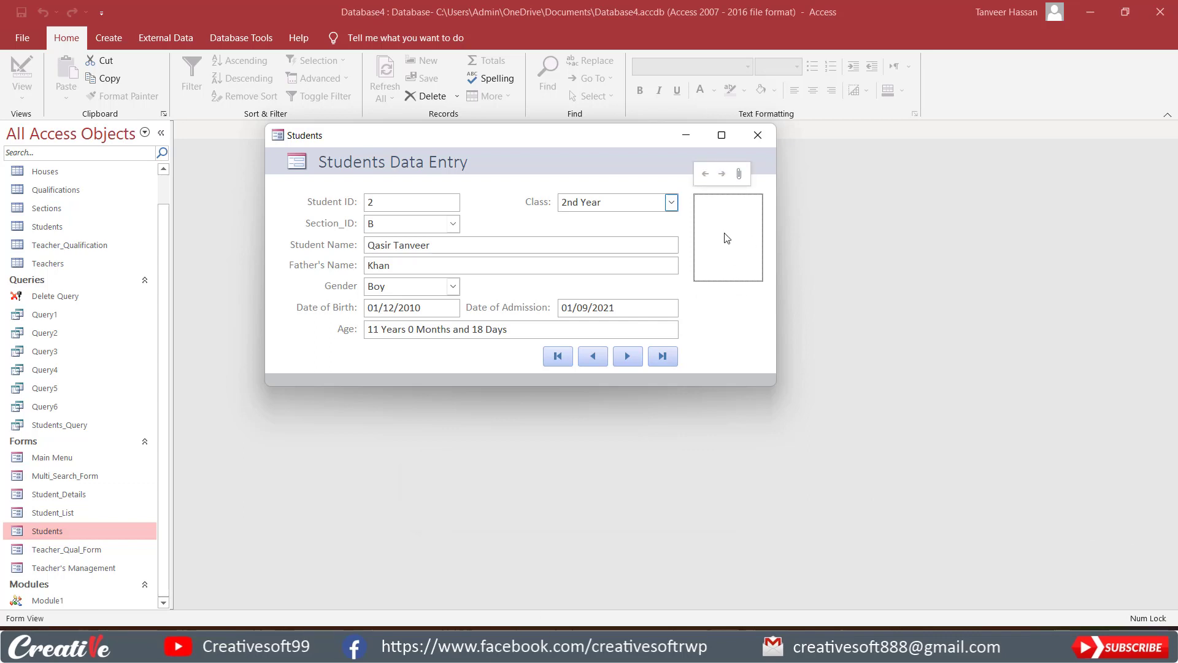
{"action": "left_click", "coordinate": [740, 174]}
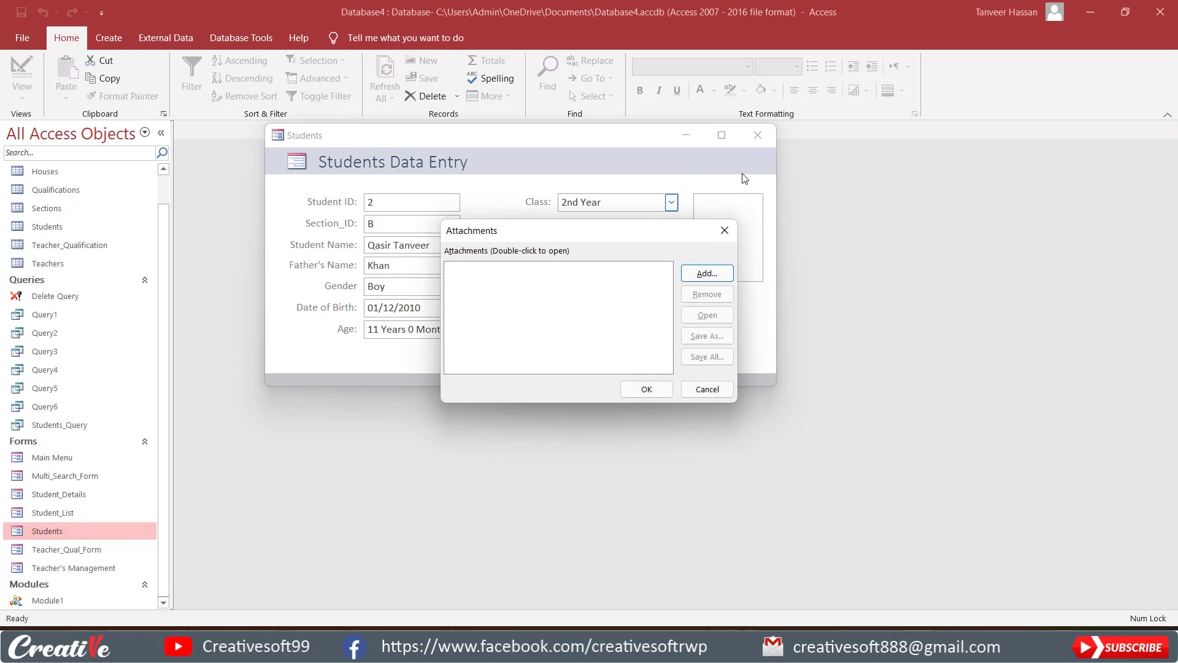
{"action": "left_click", "coordinate": [707, 274]}
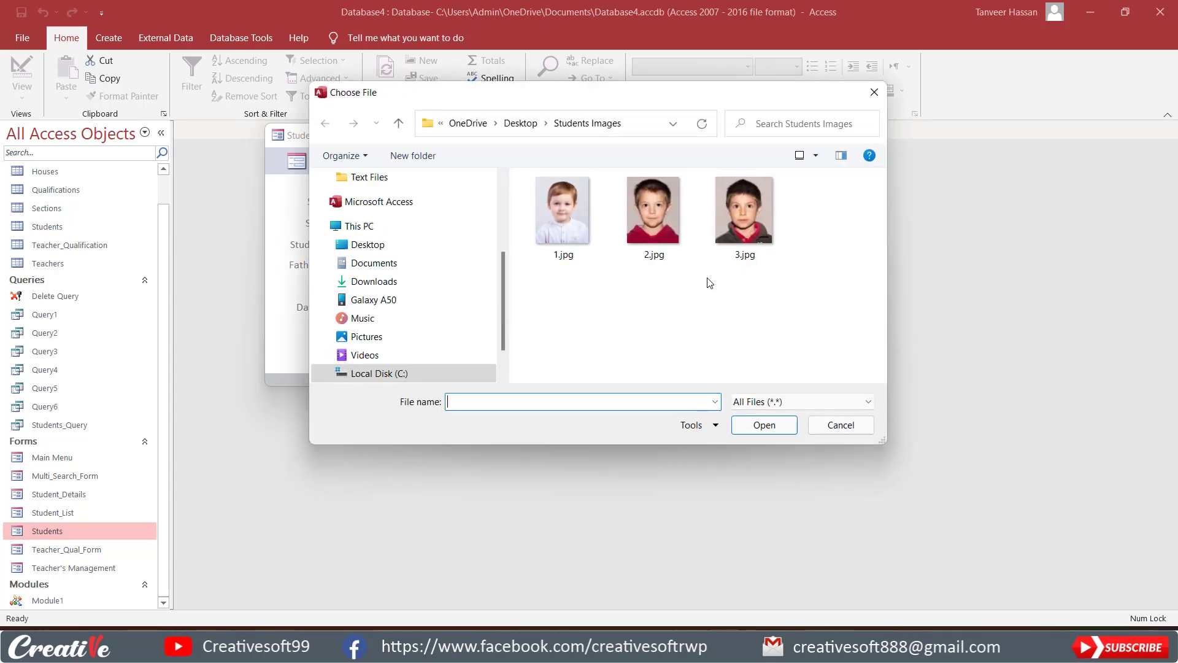
{"action": "left_click", "coordinate": [649, 204]}
{"action": "left_click", "coordinate": [761, 424]}
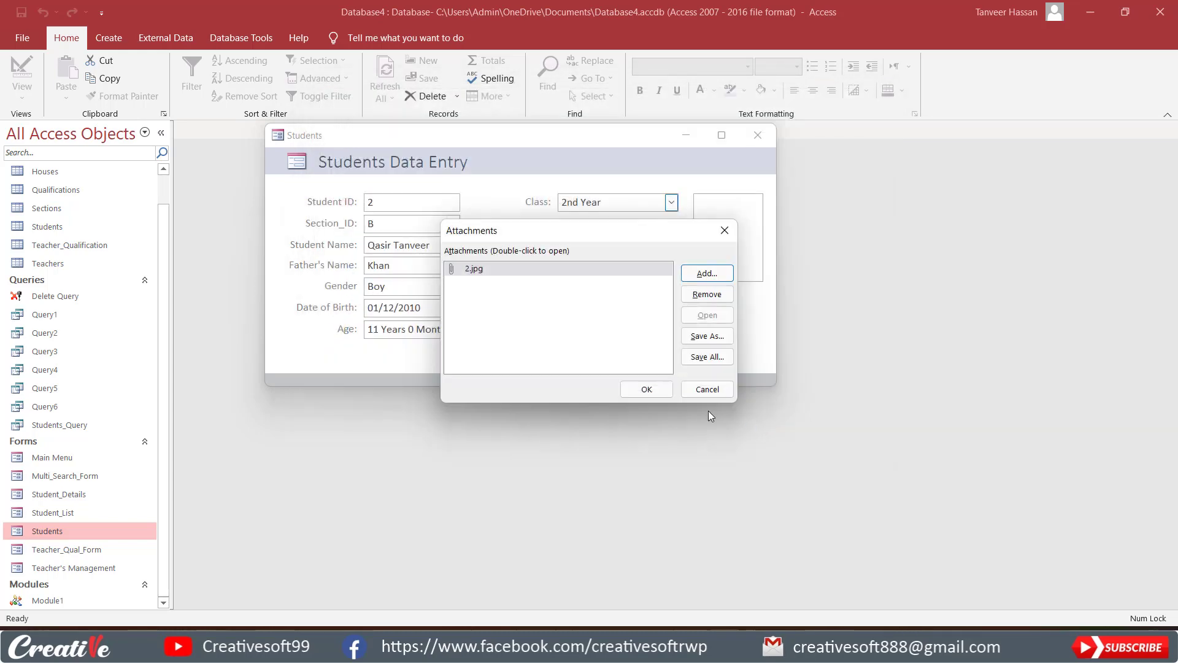
{"action": "left_click", "coordinate": [643, 389]}
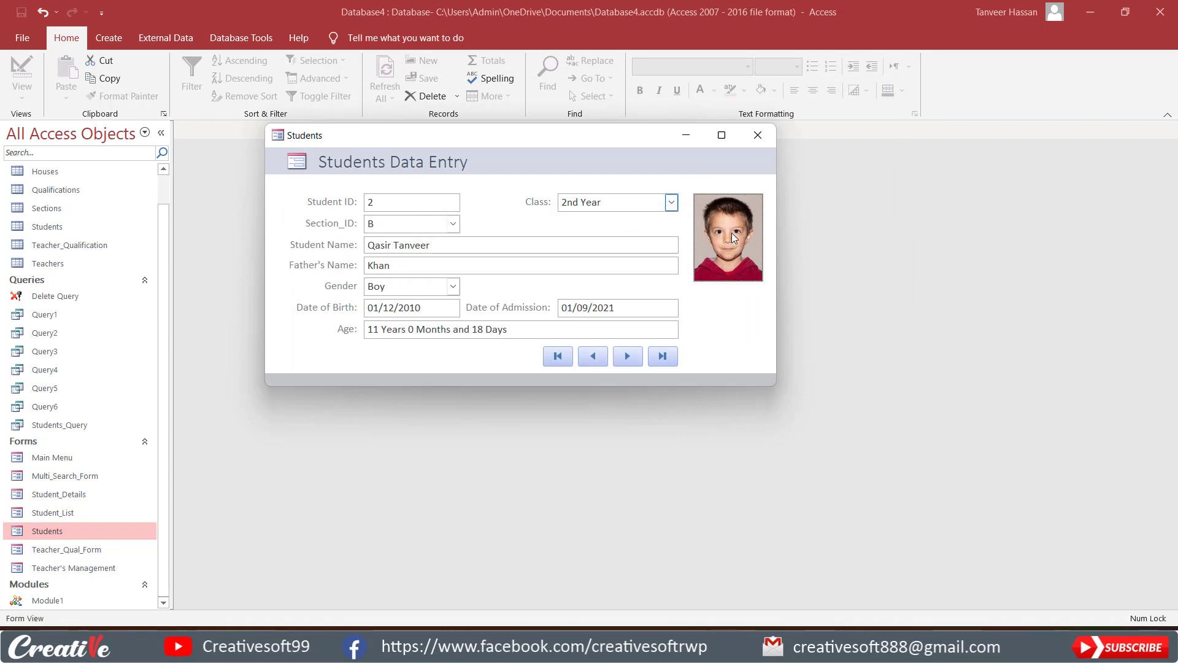
{"action": "left_click", "coordinate": [629, 359]}
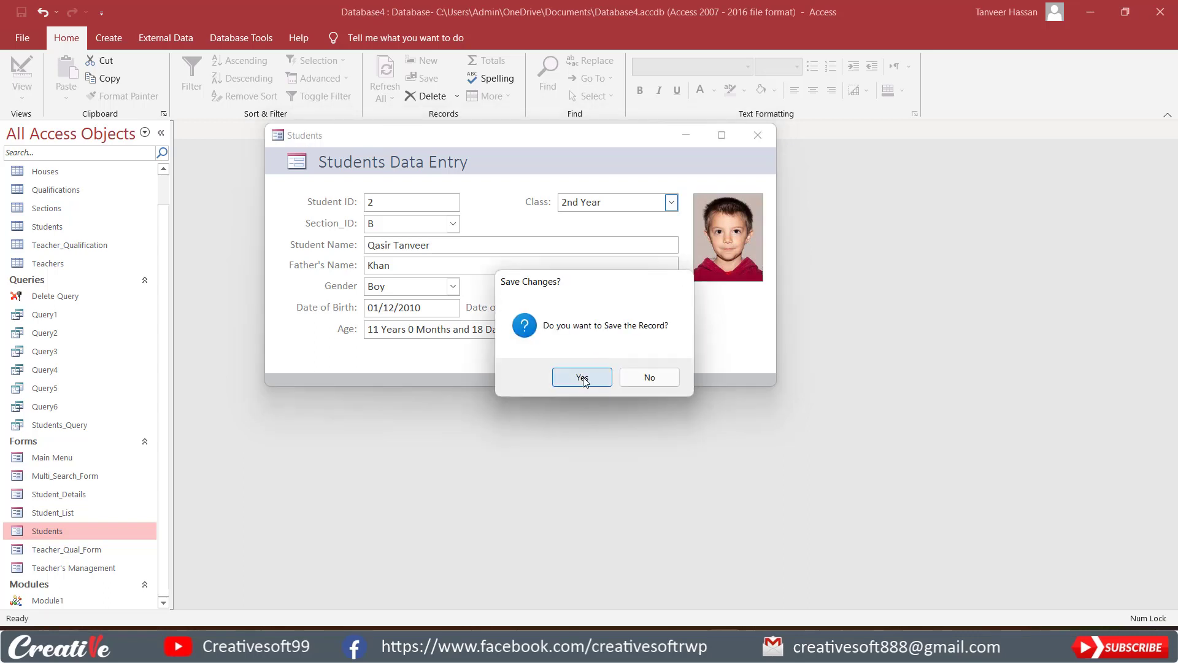
{"action": "left_click", "coordinate": [583, 378]}
Browse back and forth through the first few student records to check the picture on each one.
{"action": "left_click", "coordinate": [630, 357]}
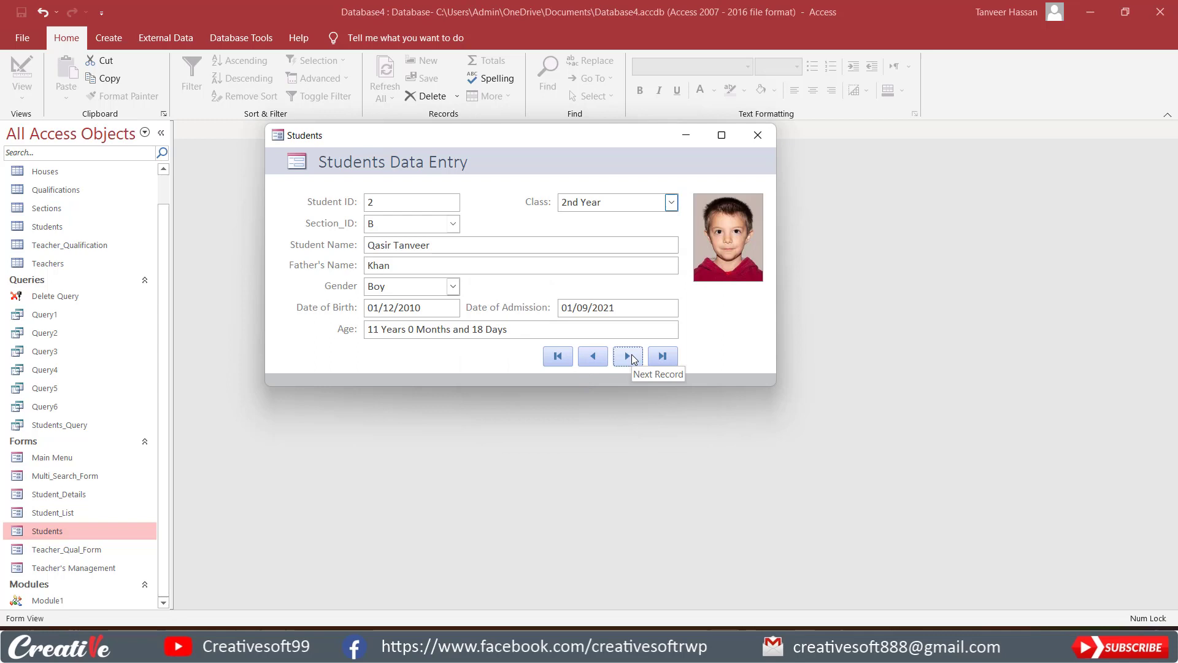
{"action": "left_click", "coordinate": [594, 356]}
{"action": "left_click", "coordinate": [628, 356]}
{"action": "left_click", "coordinate": [592, 357]}
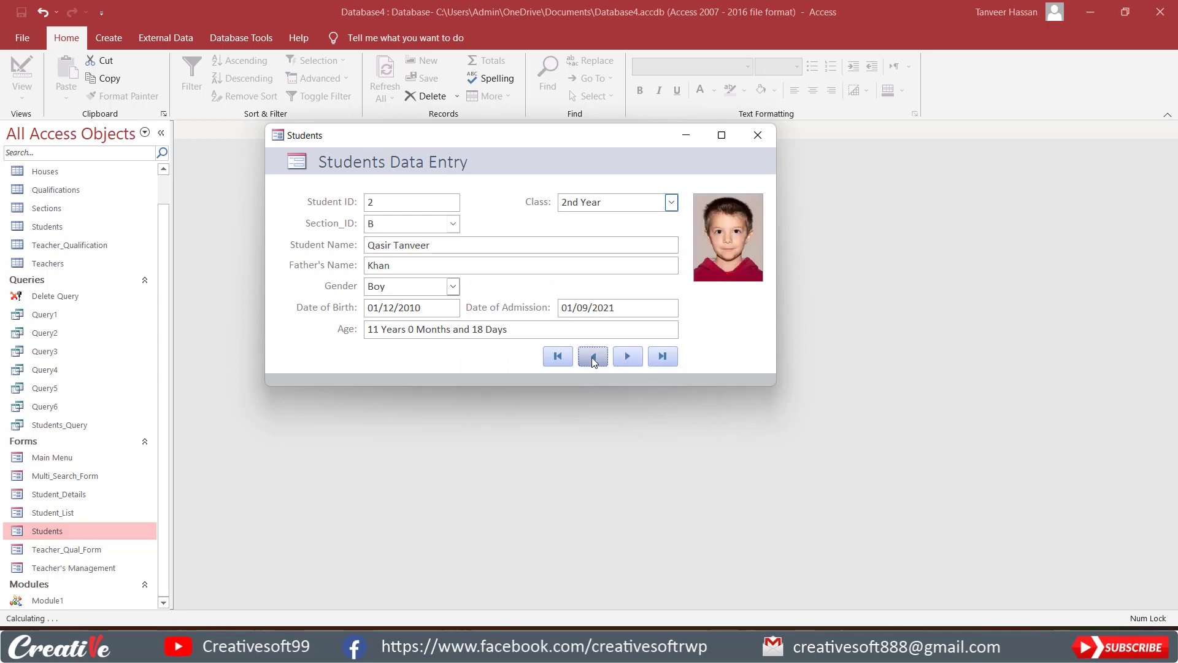
{"action": "left_click", "coordinate": [635, 357]}
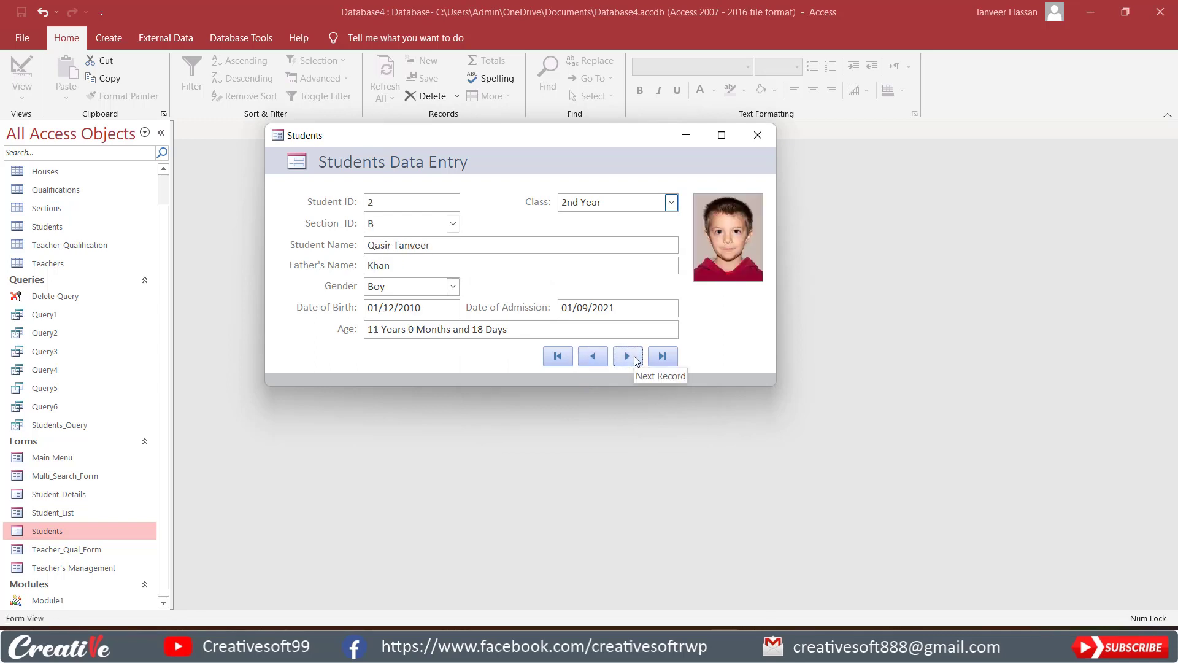
{"action": "left_click", "coordinate": [635, 357]}
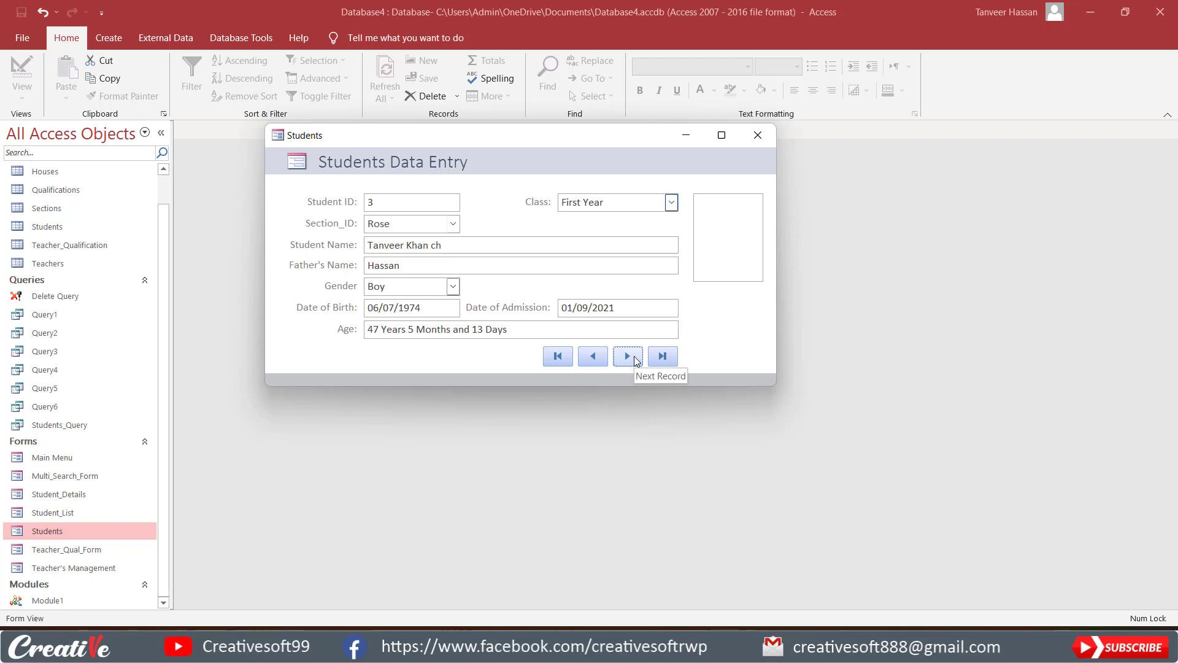
{"action": "left_click", "coordinate": [634, 357]}
{"action": "left_click", "coordinate": [595, 357]}
{"action": "left_click", "coordinate": [596, 358]}
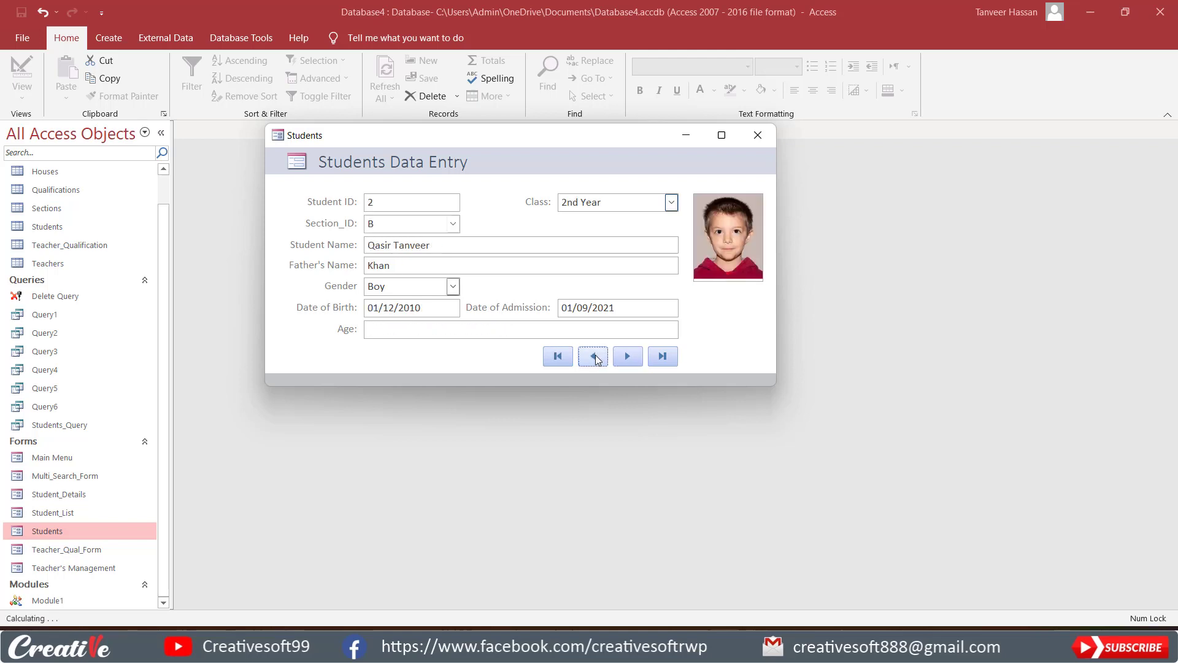
{"action": "left_click", "coordinate": [595, 357]}
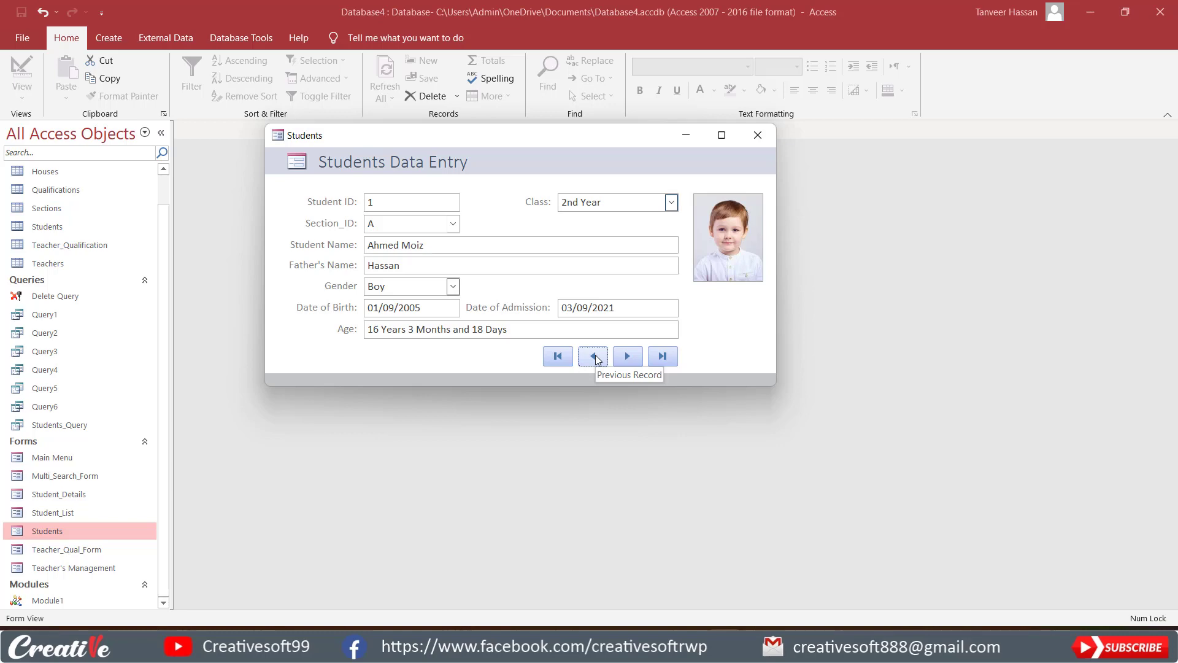
Switch the Students form to Design view and check the attachment column in the Students table's datasheet, closing the table again.
{"action": "right_click", "coordinate": [715, 323]}
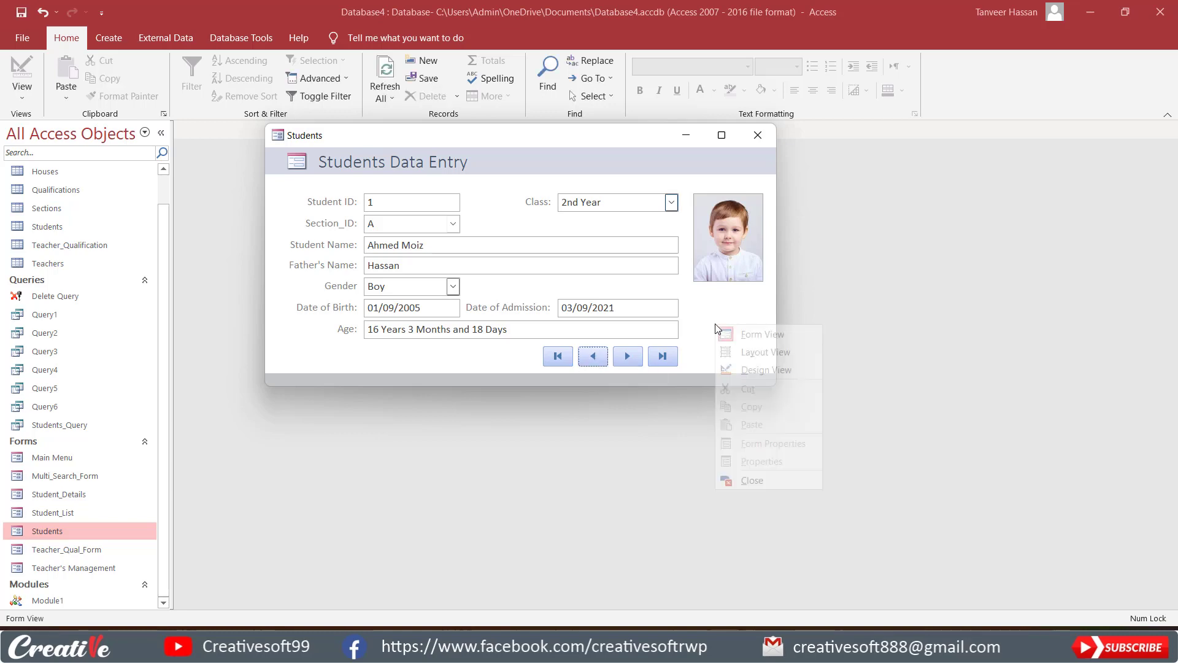
{"action": "left_click", "coordinate": [741, 374]}
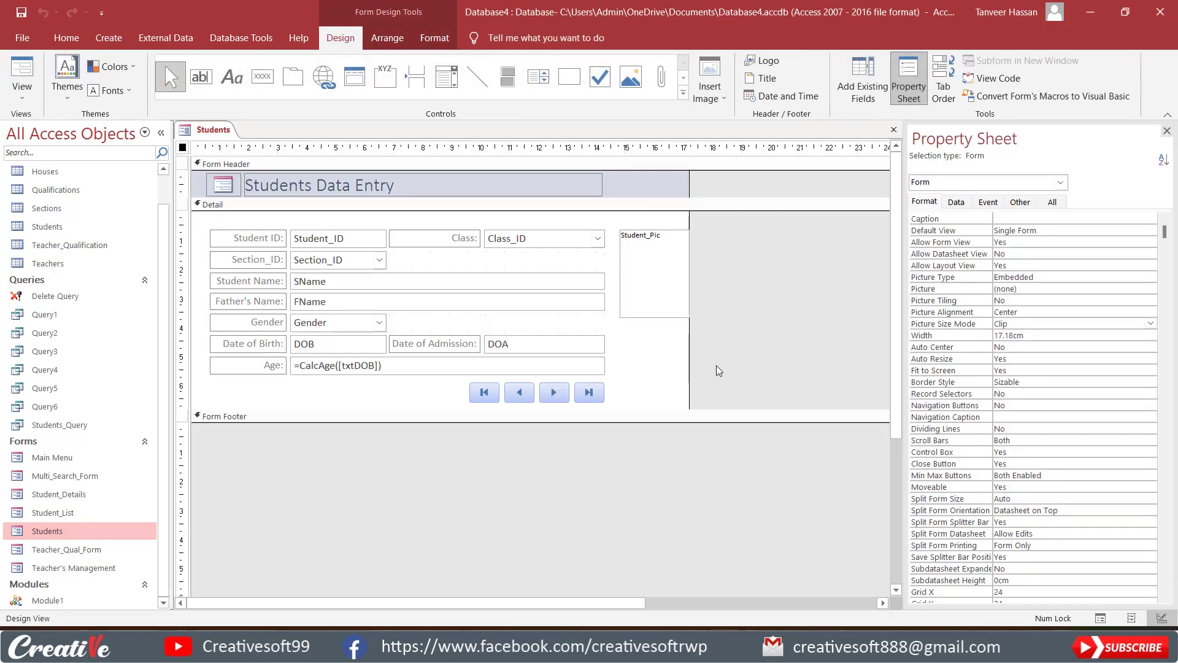
{"action": "left_click", "coordinate": [51, 227]}
{"action": "double_click", "coordinate": [51, 227]}
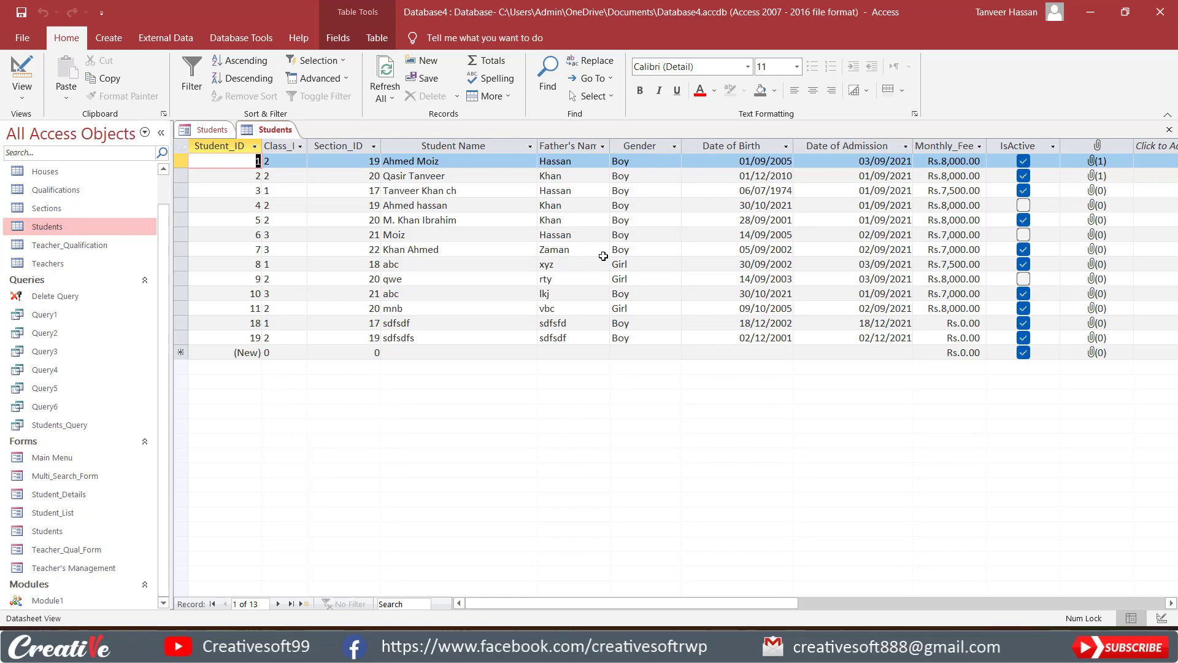
{"action": "left_click", "coordinate": [1170, 132]}
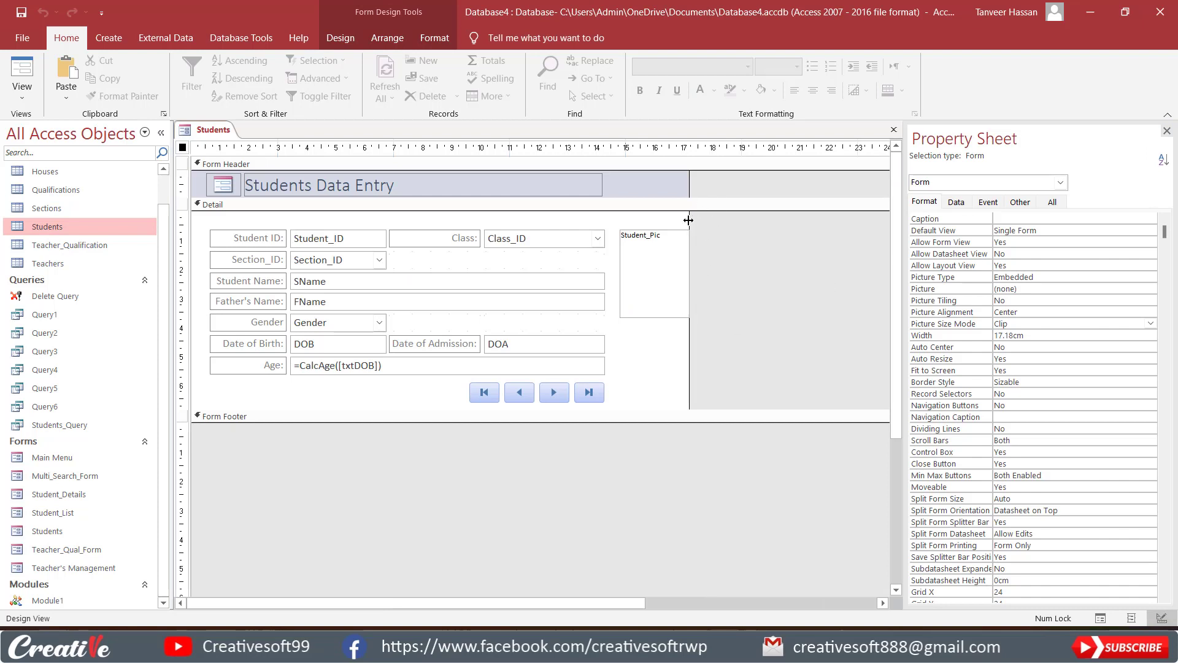
Widen the Students form to about 17.46 cm and show it in Form view.
{"action": "left_click_drag", "start_coordinate": [689, 220], "coordinate": [697, 220]}
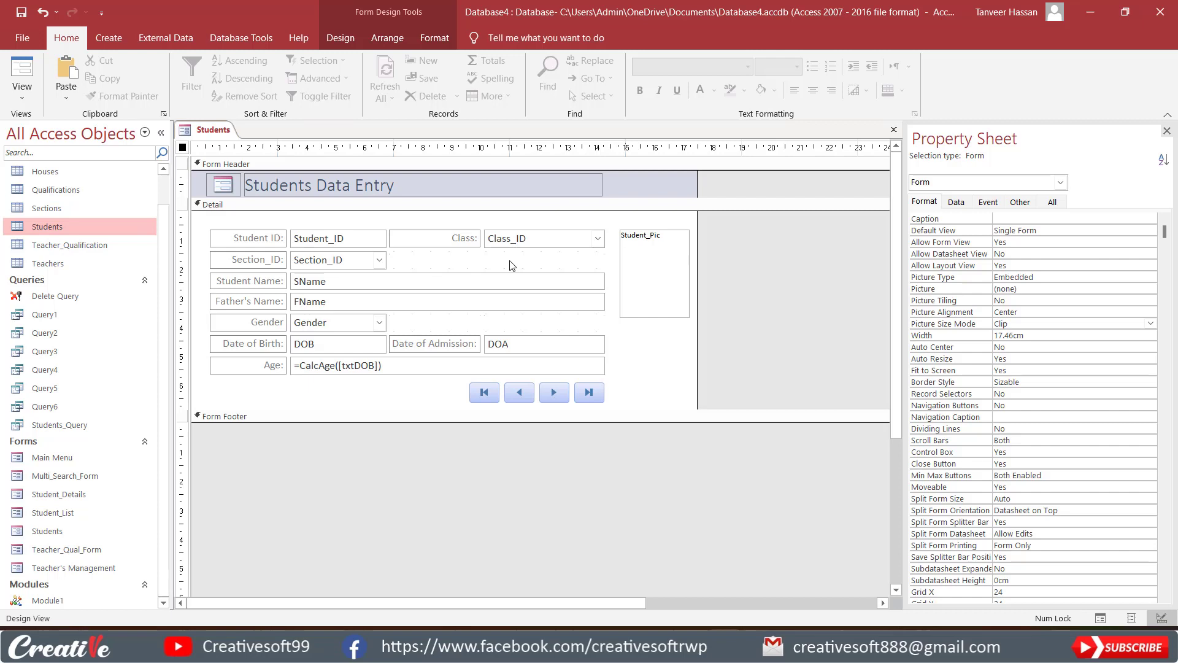
{"action": "left_click", "coordinate": [319, 242]}
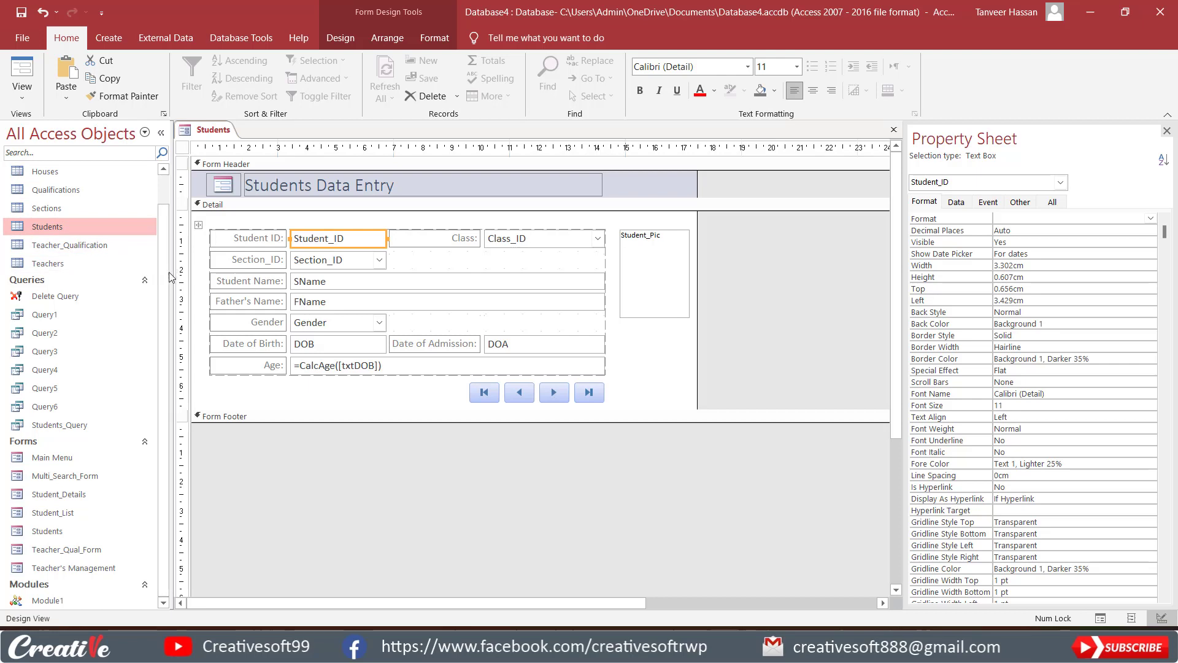
{"action": "scroll", "coordinate": [165, 262], "scroll_direction": "up", "scroll_amount": 1}
{"action": "scroll", "coordinate": [164, 262], "scroll_direction": "up", "scroll_amount": 1}
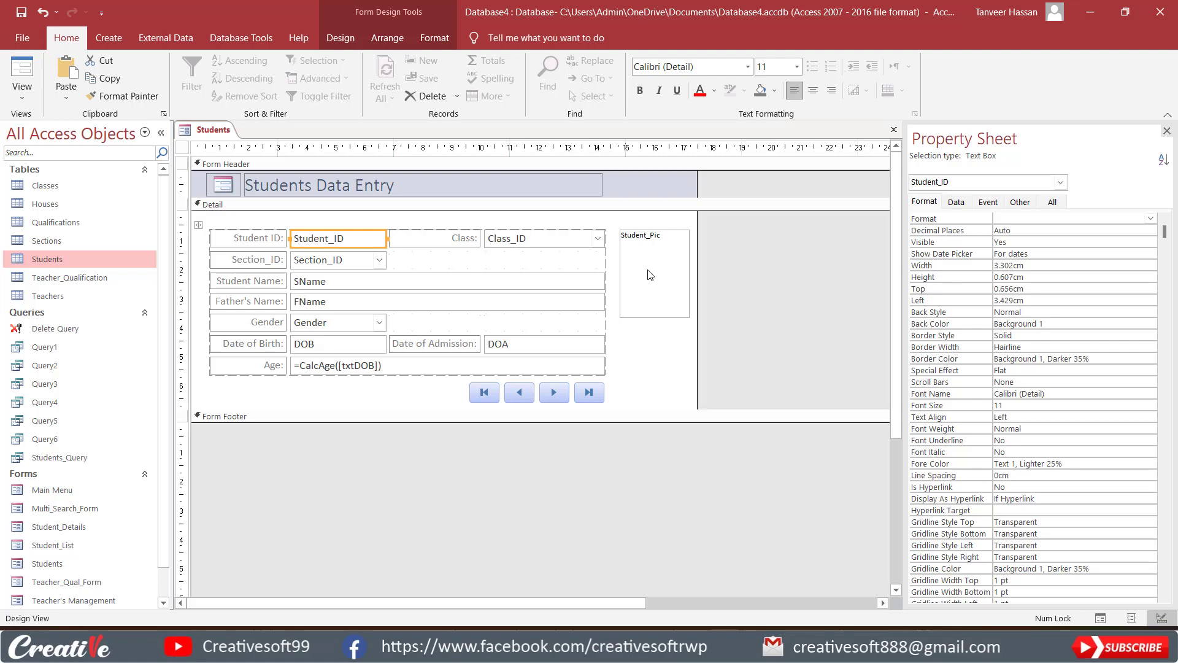
{"action": "left_click", "coordinate": [22, 73]}
{"action": "mouse_move", "coordinate": [657, 252]}
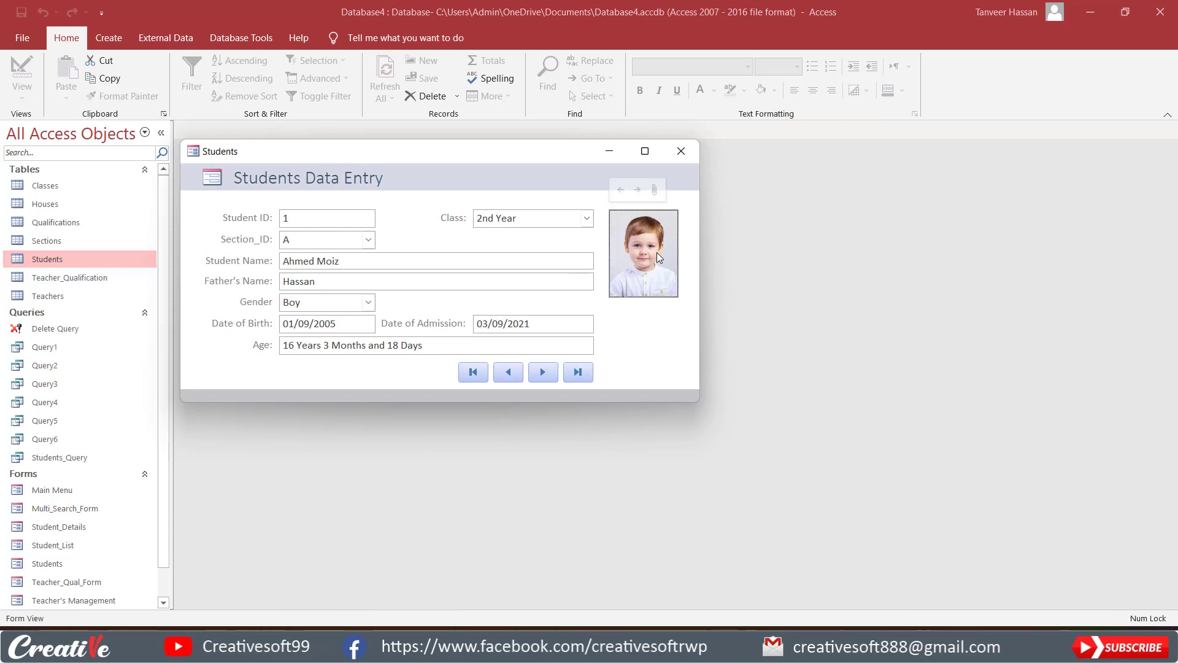
Review the attachments of the record with Student ID 1 and look through the Students Images folder, adding no file.
{"action": "left_click", "coordinate": [654, 189]}
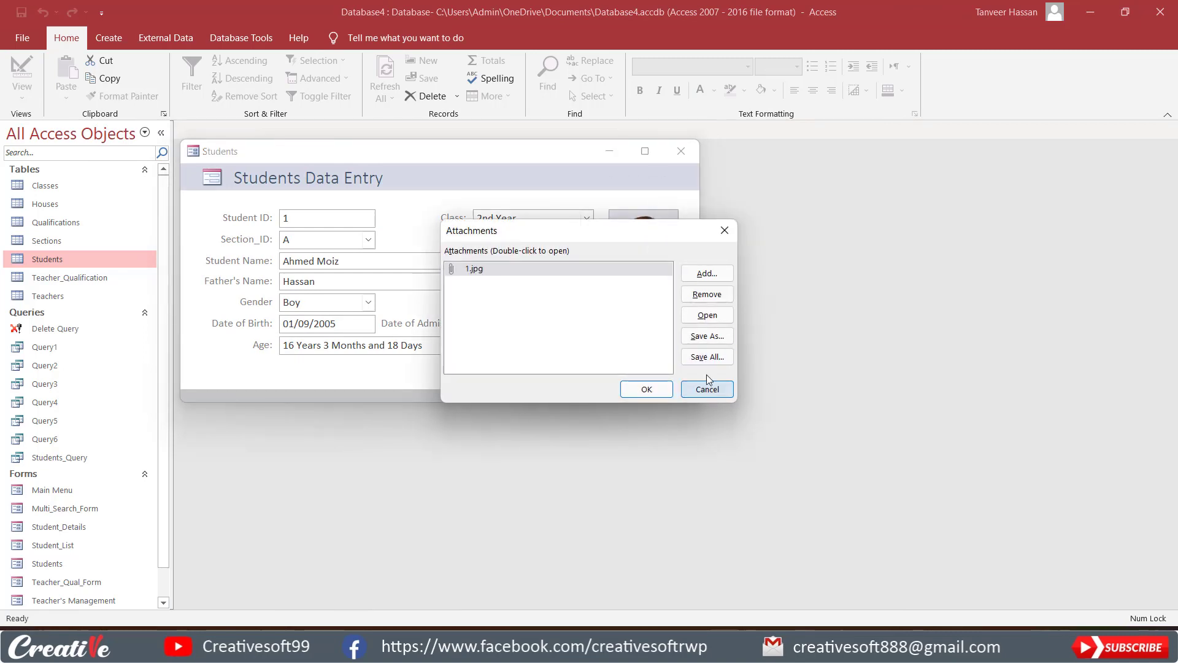
{"action": "left_click", "coordinate": [706, 274]}
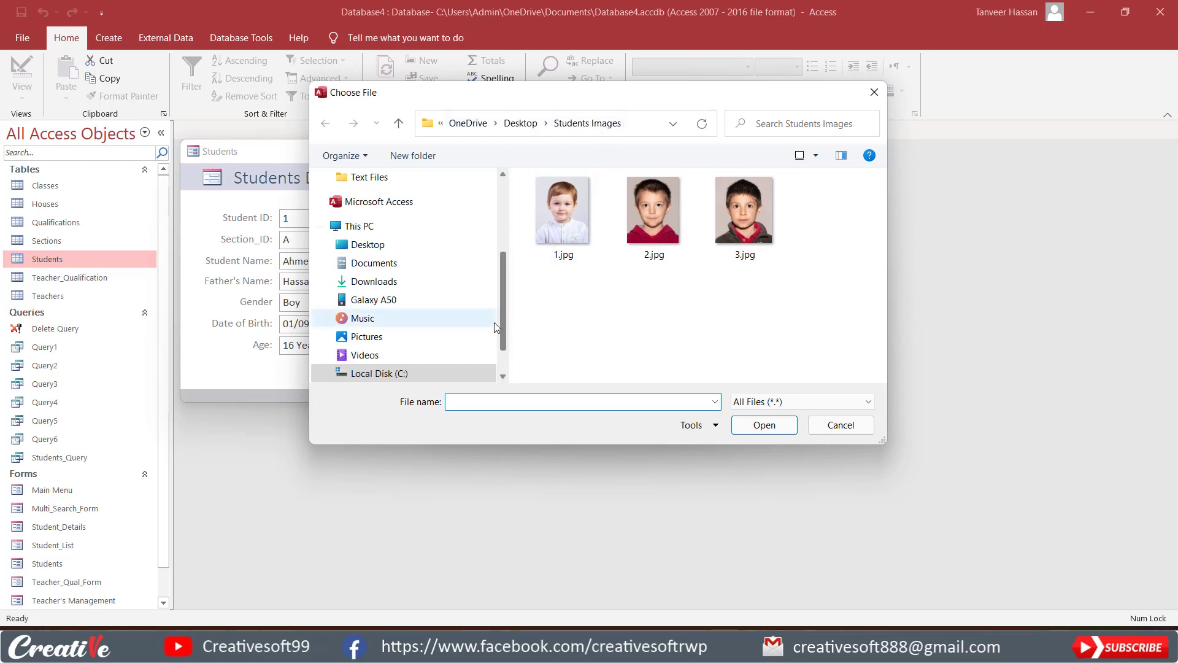
{"action": "left_click_drag", "start_coordinate": [503, 273], "coordinate": [504, 240]}
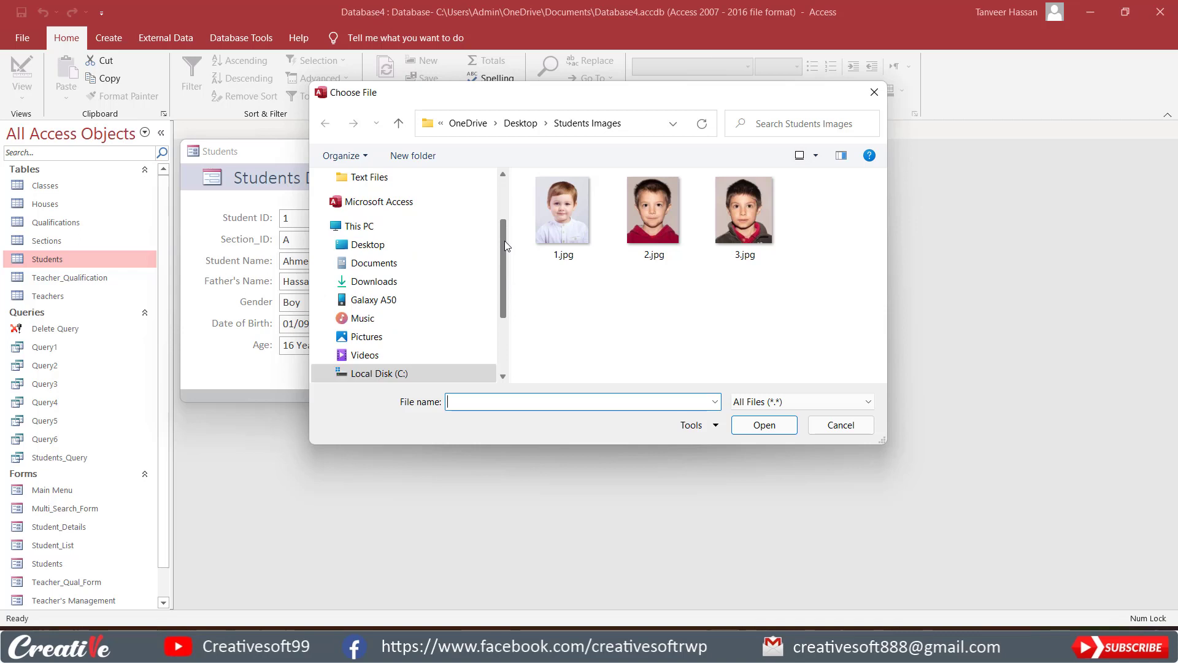
{"action": "scroll", "coordinate": [504, 246], "scroll_direction": "up", "scroll_amount": 1}
{"action": "left_click", "coordinate": [368, 196]}
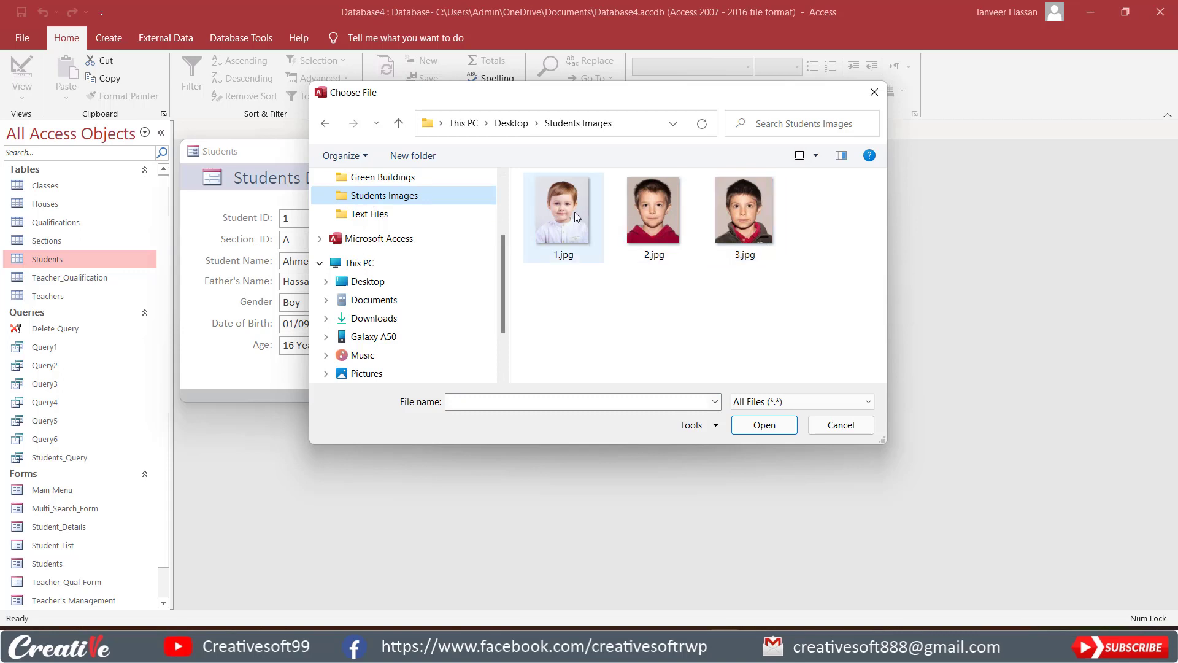
{"action": "left_click", "coordinate": [844, 429]}
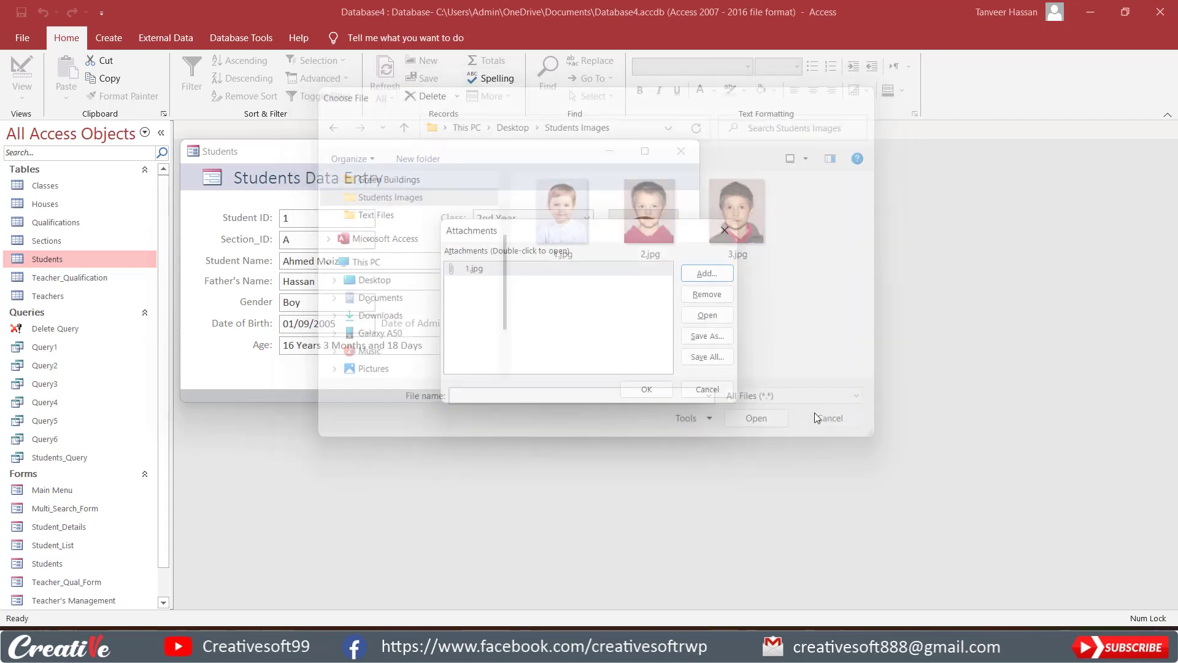
{"action": "left_click", "coordinate": [699, 389]}
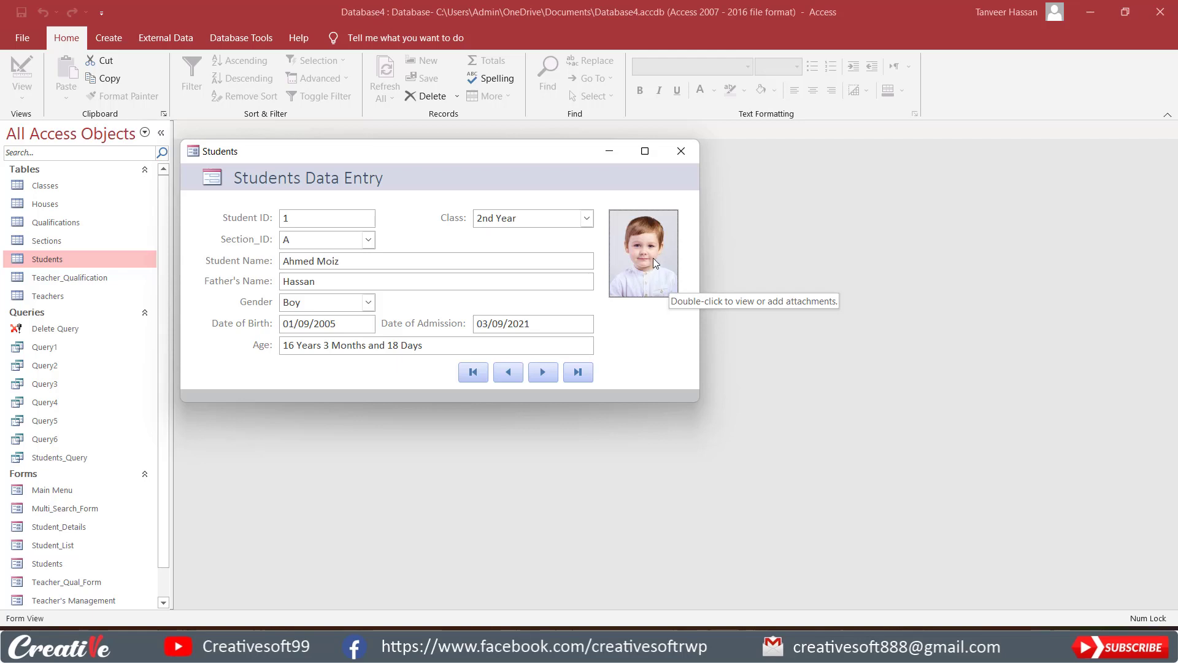
Switch the Students form to Design view and delete the Student_Pic attachment control.
{"action": "left_click_drag", "start_coordinate": [445, 156], "coordinate": [498, 162]}
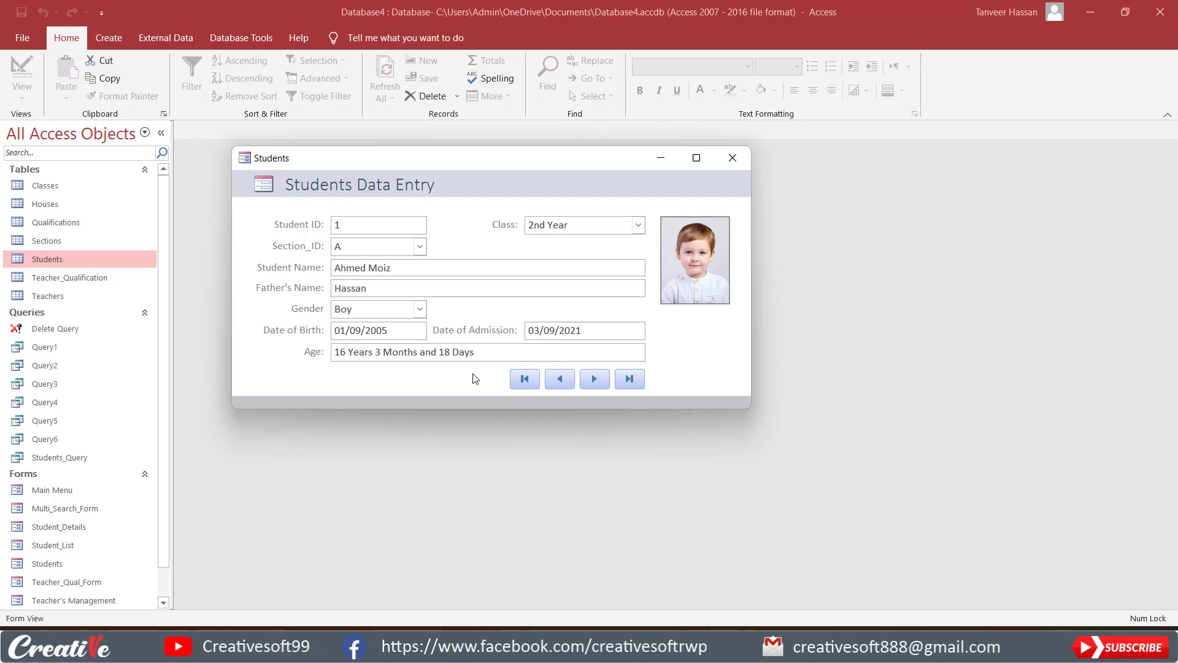
{"action": "right_click", "coordinate": [723, 326]}
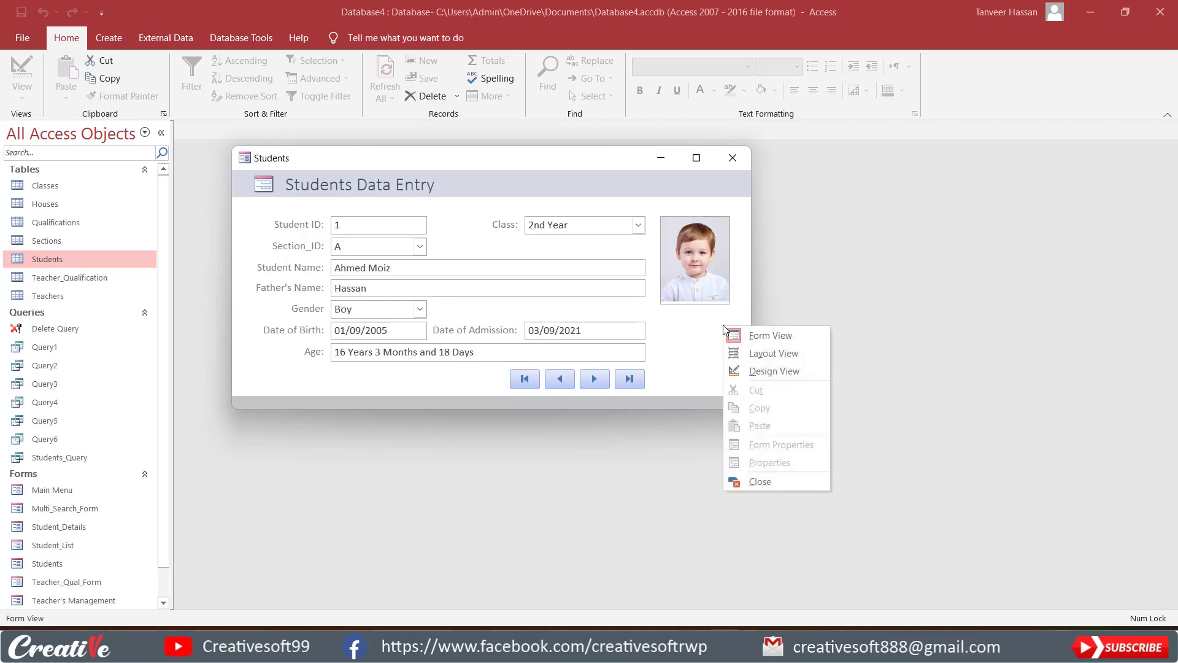
{"action": "left_click", "coordinate": [755, 371]}
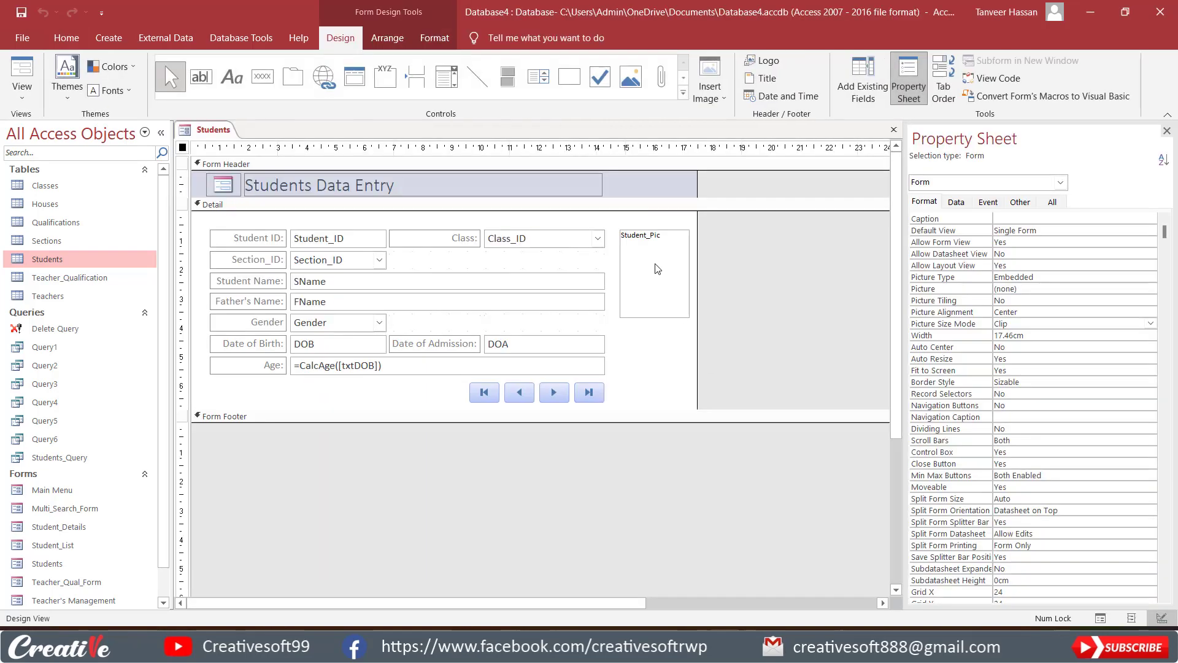
{"action": "left_click", "coordinate": [655, 265]}
{"action": "key", "text": "Delete"}
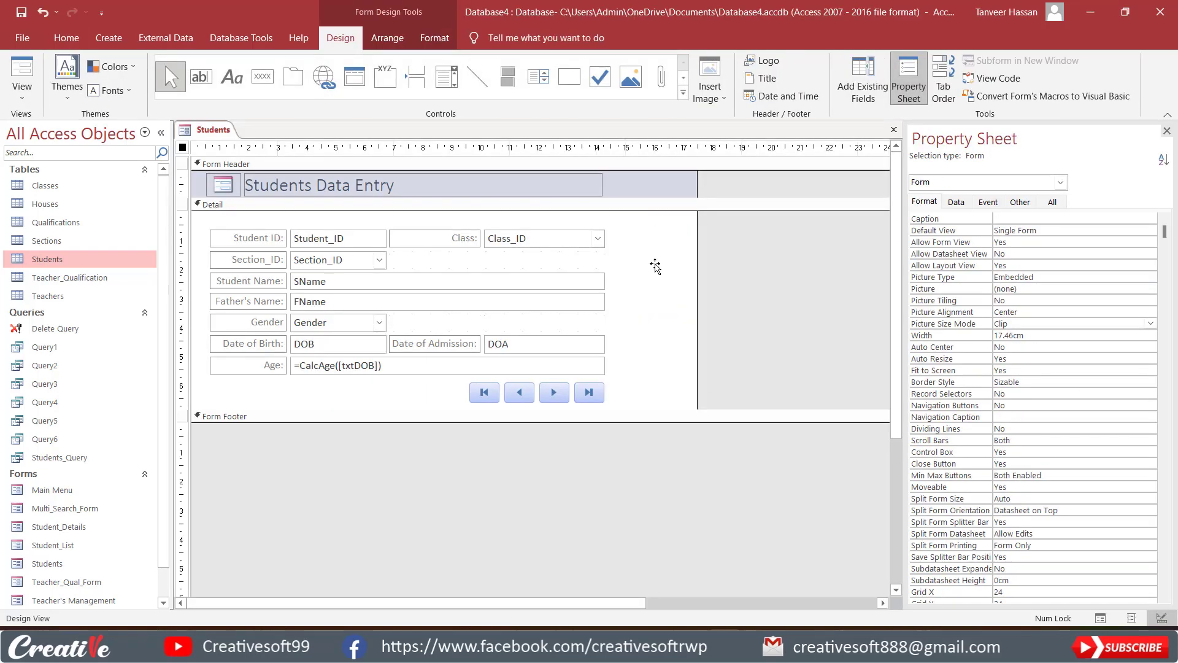
Add an unbound text box below the Age row of the Detail section and delete its attached label.
{"action": "left_click", "coordinate": [347, 393]}
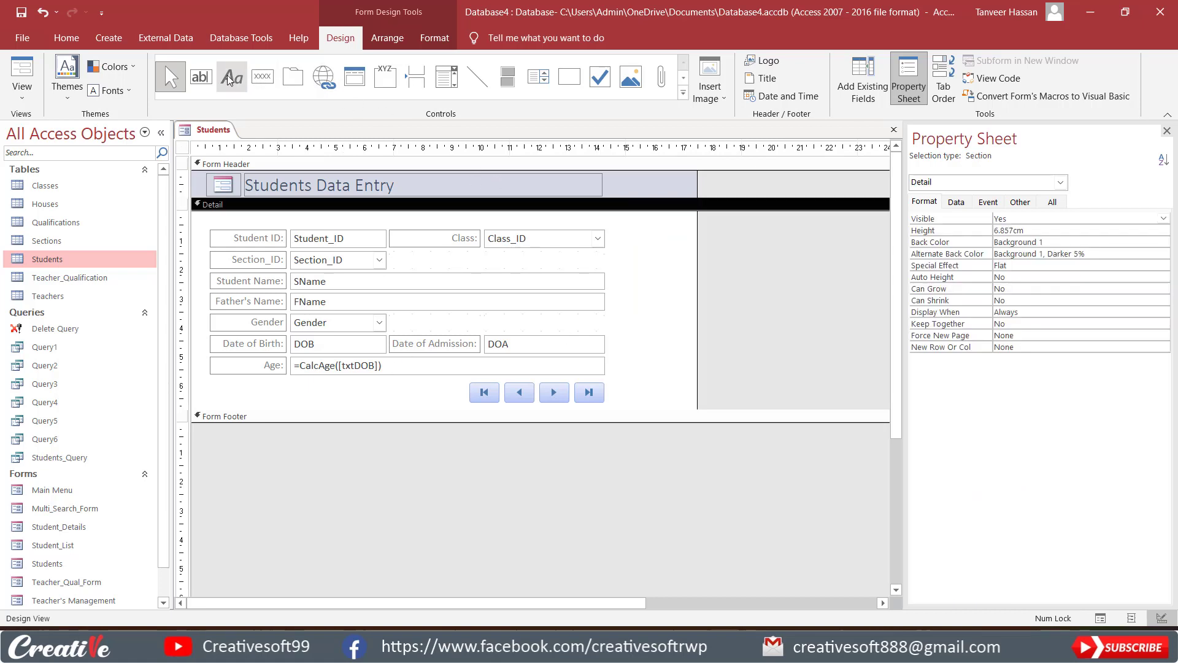
{"action": "left_click", "coordinate": [202, 78]}
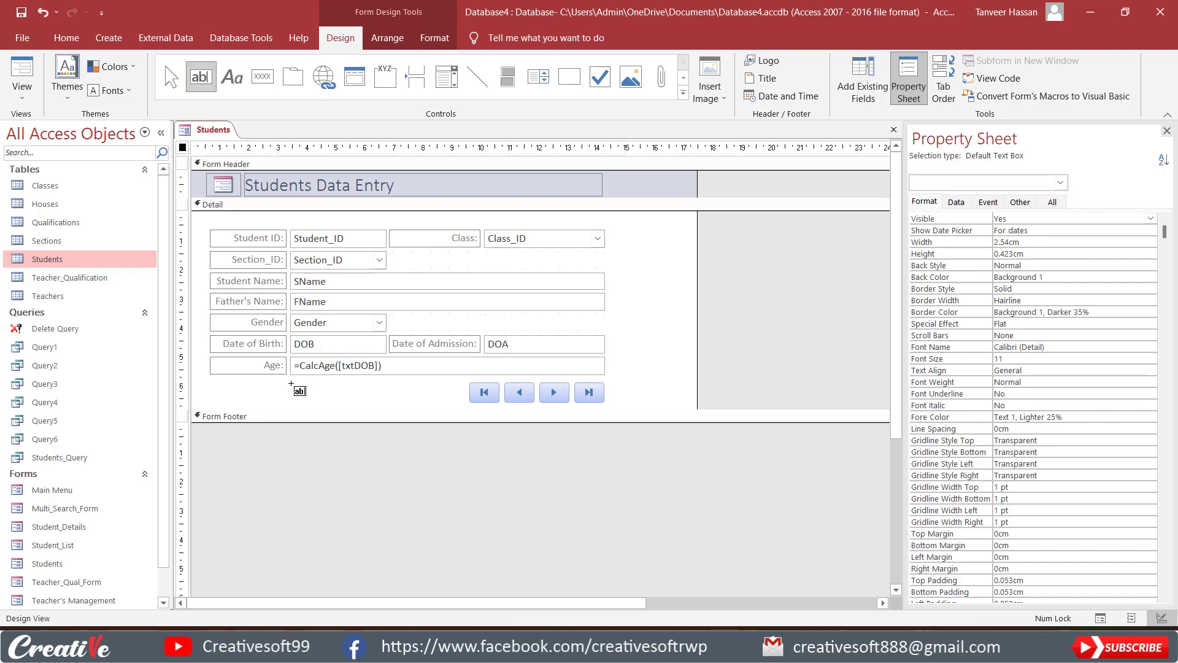
{"action": "left_click", "coordinate": [211, 380]}
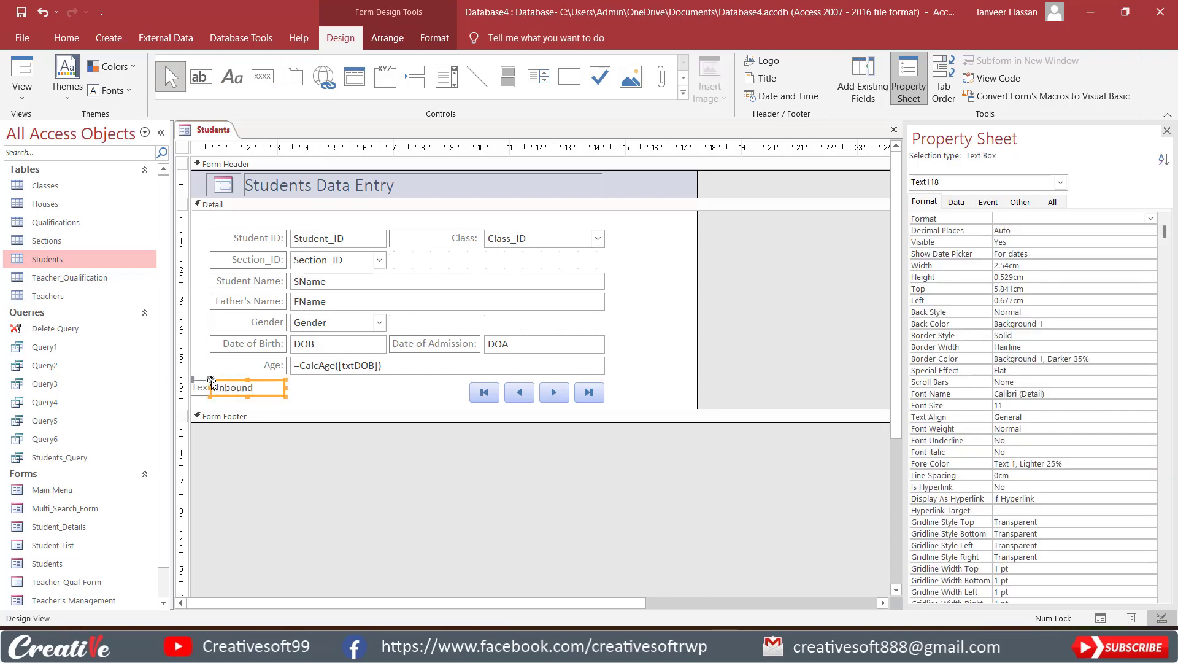
{"action": "left_click", "coordinate": [203, 389]}
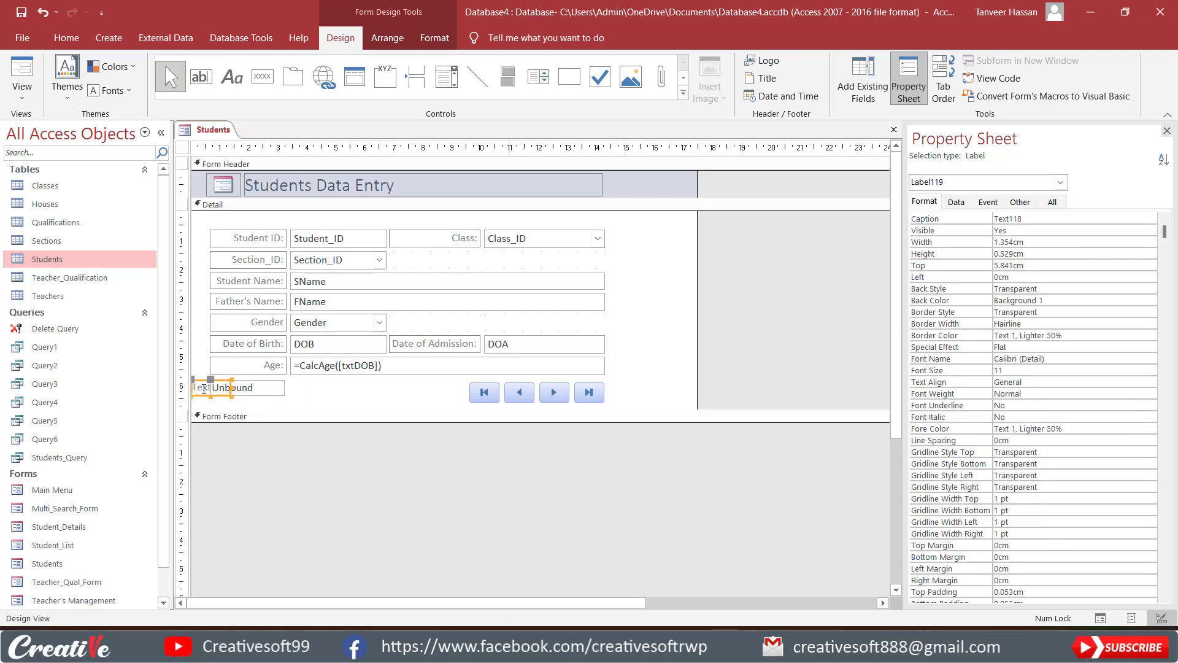
{"action": "key", "text": "Delete"}
Widen the unbound text box to about 8.72 cm, up to the record navigation buttons, and nudge it slightly down.
{"action": "left_click", "coordinate": [258, 389]}
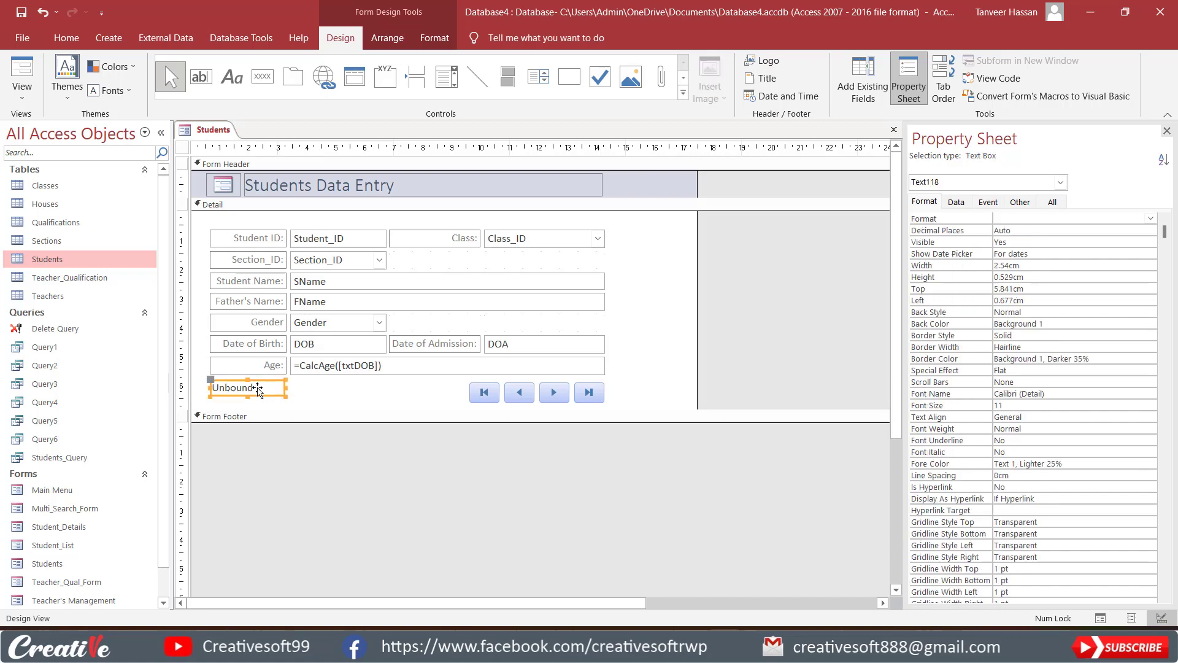
{"action": "left_click_drag", "start_coordinate": [286, 388], "coordinate": [465, 393]}
{"action": "left_click", "coordinate": [426, 420]}
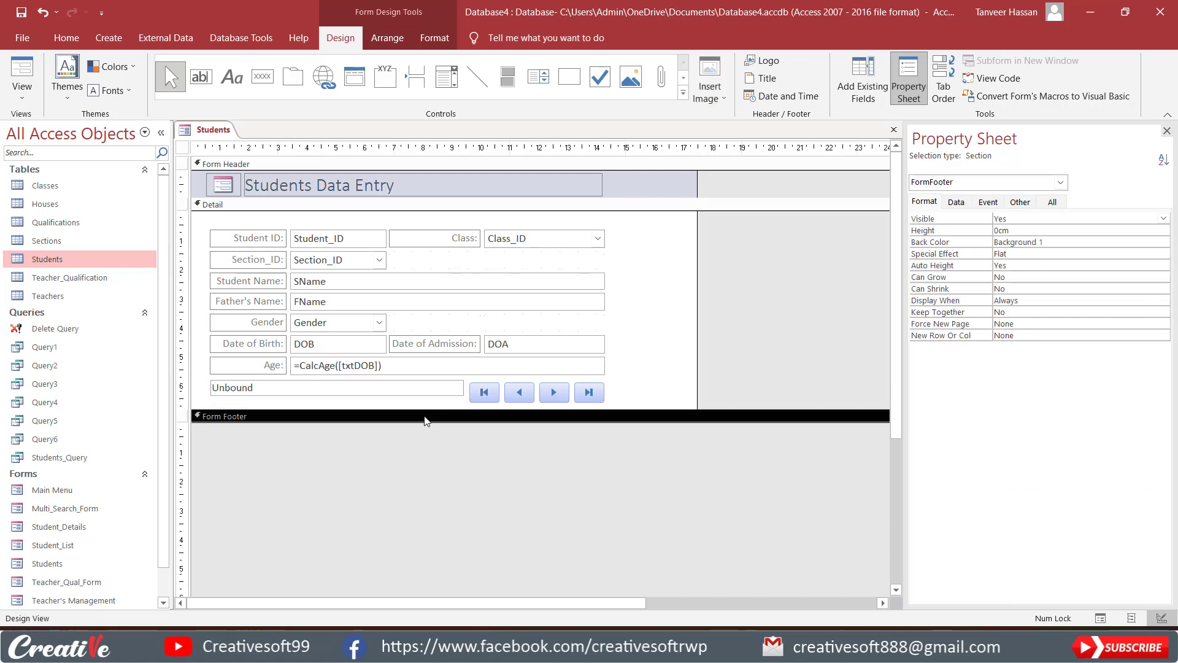
{"action": "left_click", "coordinate": [349, 402]}
{"action": "left_click", "coordinate": [348, 393]}
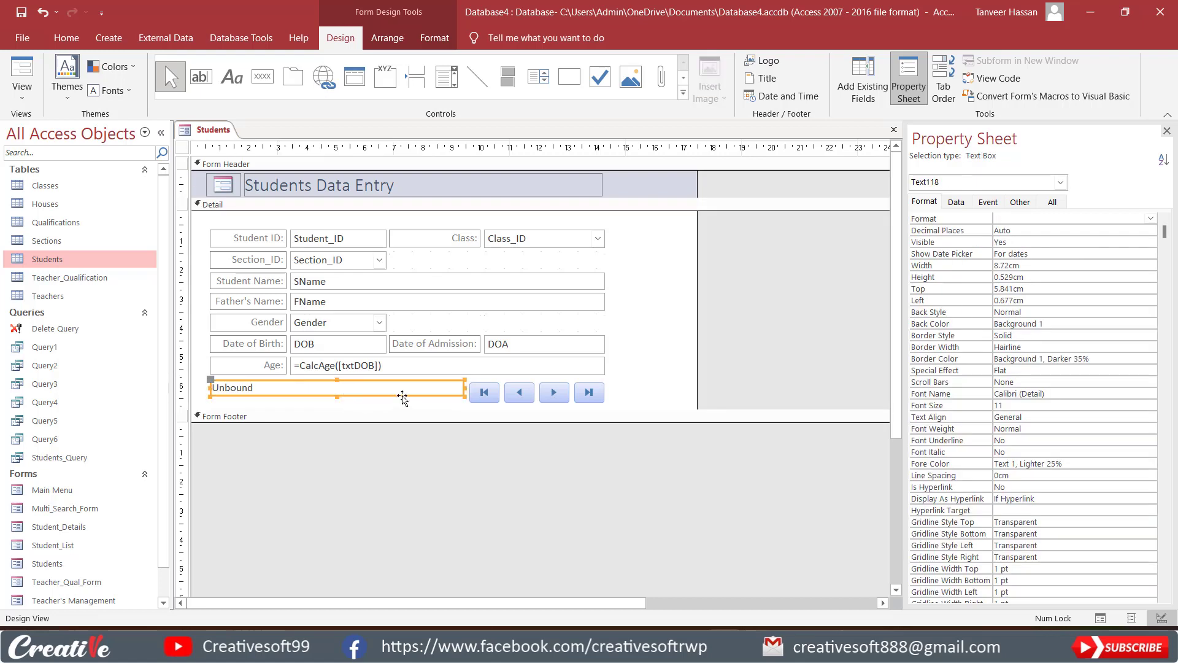
{"action": "left_click_drag", "start_coordinate": [403, 397], "coordinate": [403, 400]}
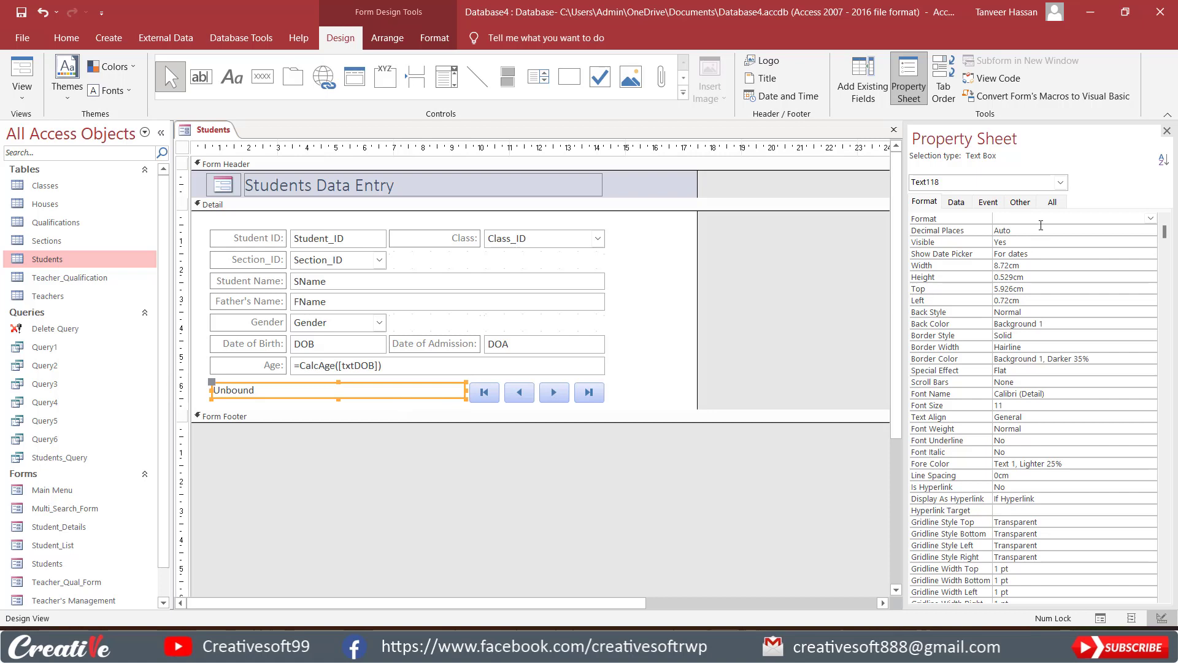
Name the unbound text box txtPicturePath.
{"action": "left_click", "coordinate": [1022, 203]}
{"action": "left_click", "coordinate": [1019, 217]}
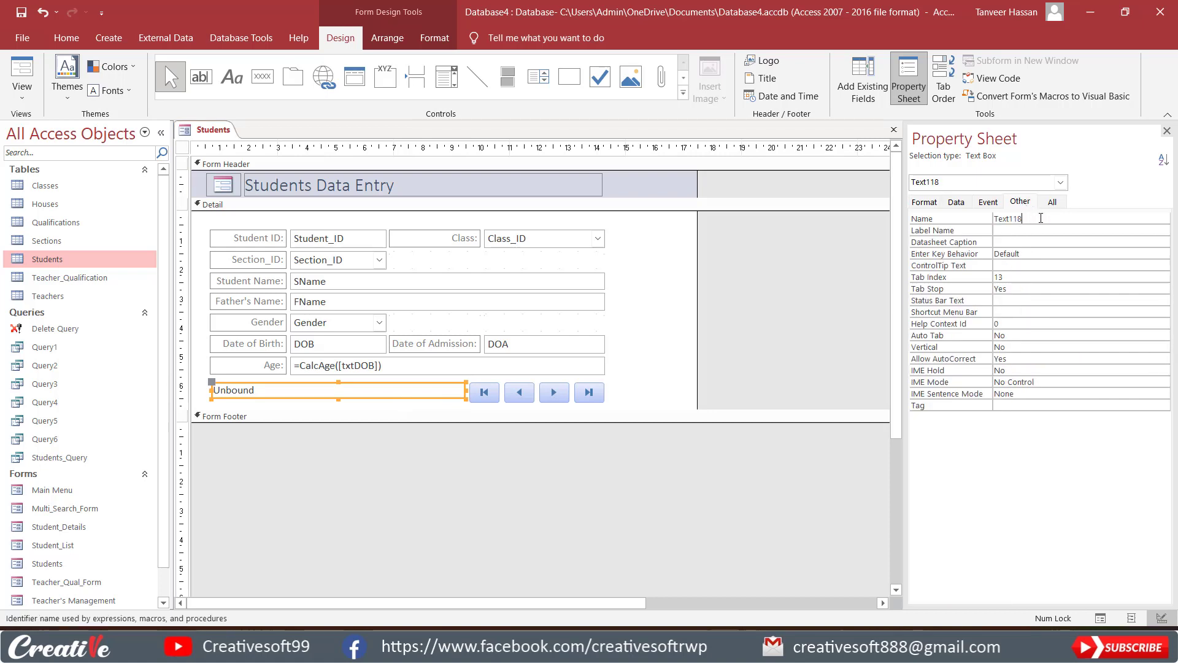
{"action": "left_click_drag", "start_coordinate": [1042, 218], "coordinate": [994, 218]}
{"action": "type", "text": "tx"}
{"action": "type", "text": "tfile"}
{"action": "type", "text": "Path"}
{"action": "key", "text": "BackSpace"}
{"action": "key", "text": "BackSpace"}
{"action": "key", "text": "BackSpace"}
{"action": "type", "text": "turePath"}
{"action": "key", "text": "Return"}
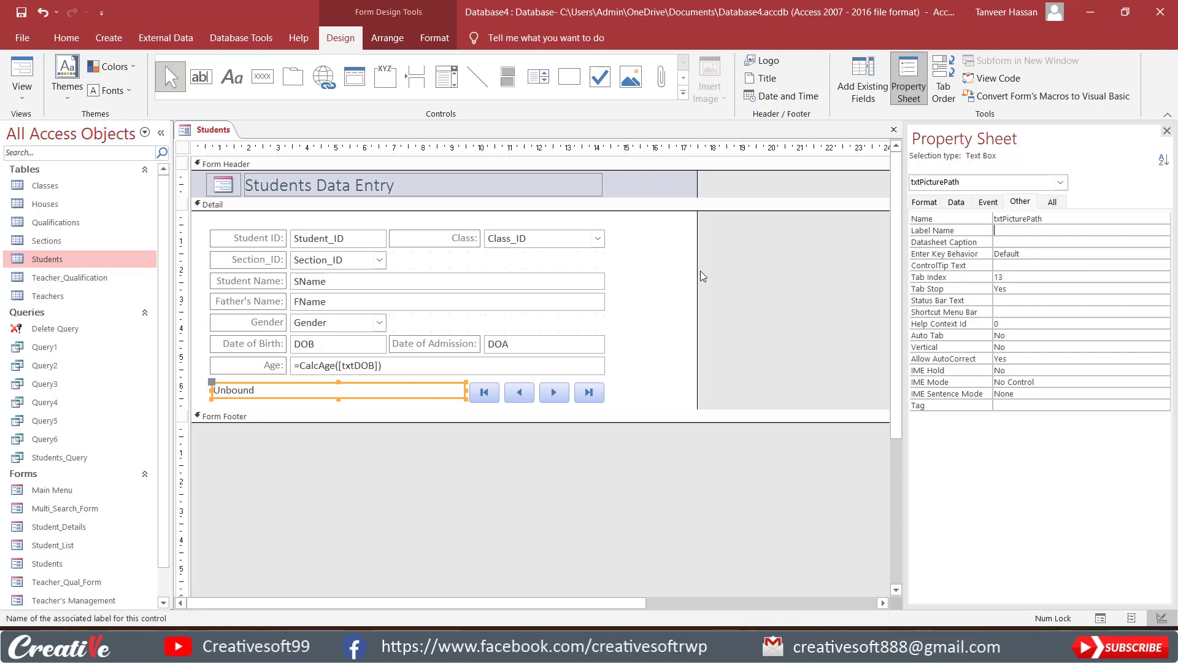
Widen the form slightly and draw an empty Image control beside the fields, from the Class row down to the Gender row, choosing no picture.
{"action": "left_click_drag", "start_coordinate": [700, 275], "coordinate": [736, 273]}
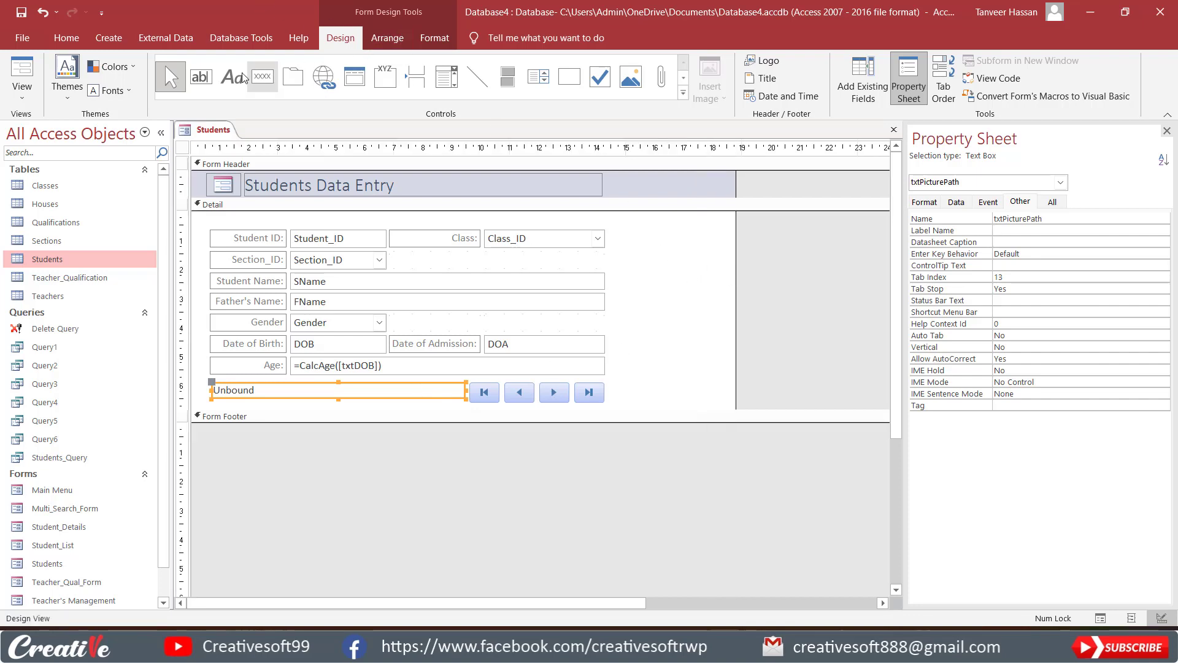
{"action": "left_click", "coordinate": [685, 78]}
{"action": "left_click", "coordinate": [684, 62]}
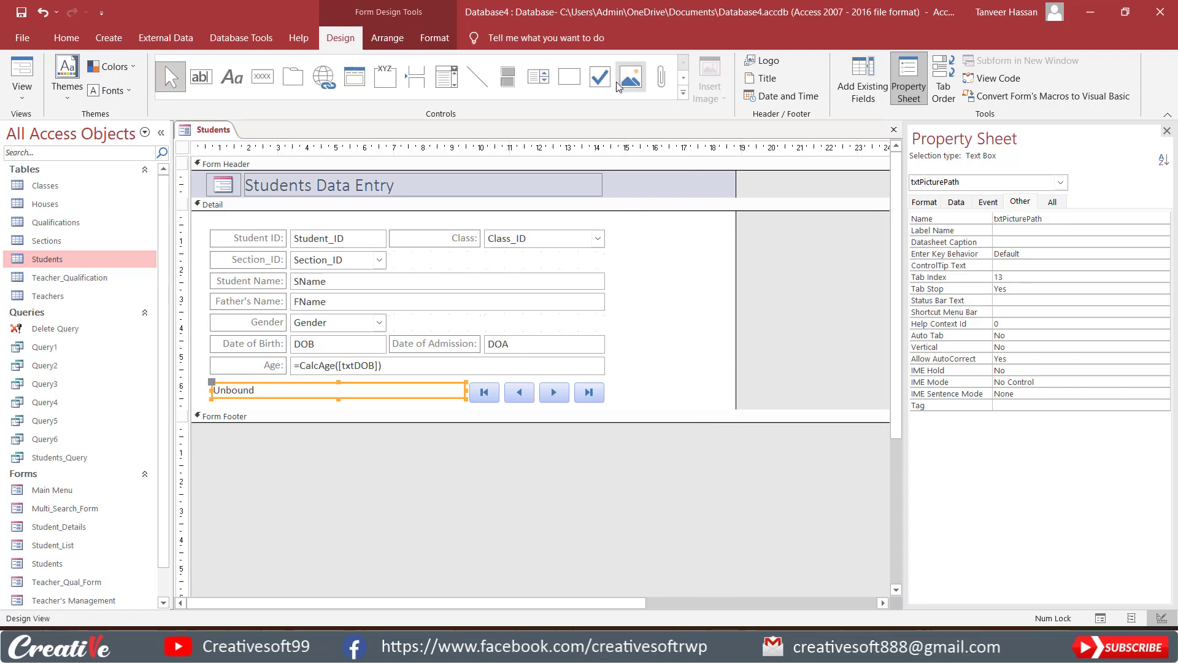
{"action": "left_click", "coordinate": [684, 78]}
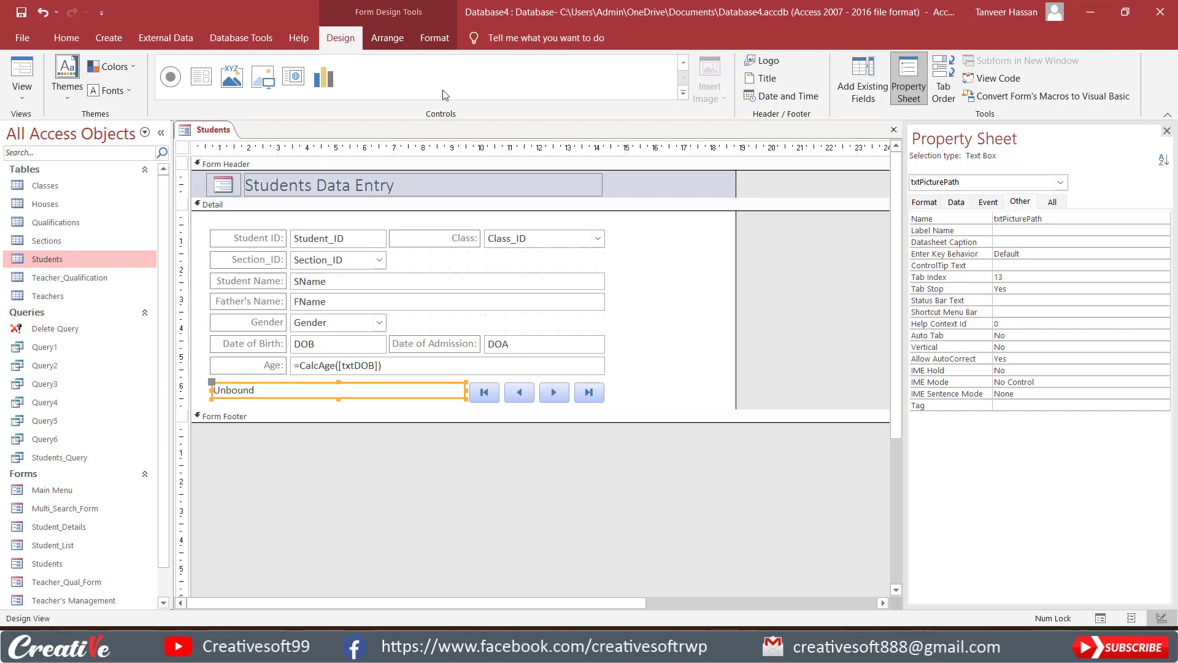
{"action": "left_click", "coordinate": [264, 78]}
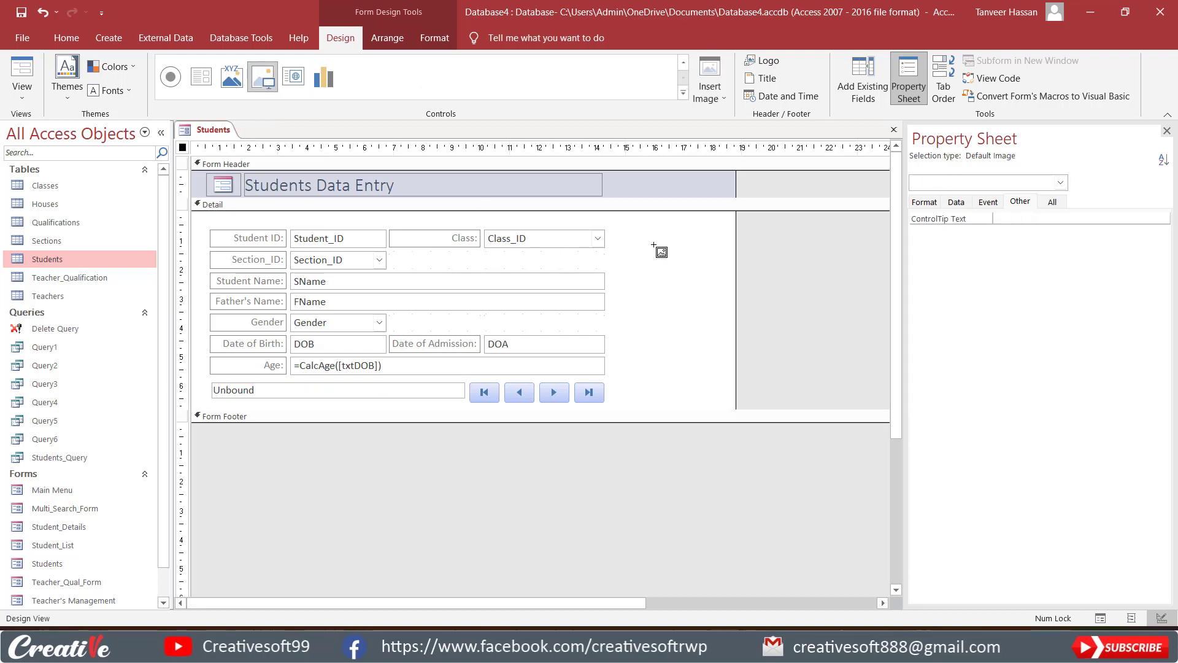
{"action": "left_click_drag", "start_coordinate": [622, 229], "coordinate": [712, 331]}
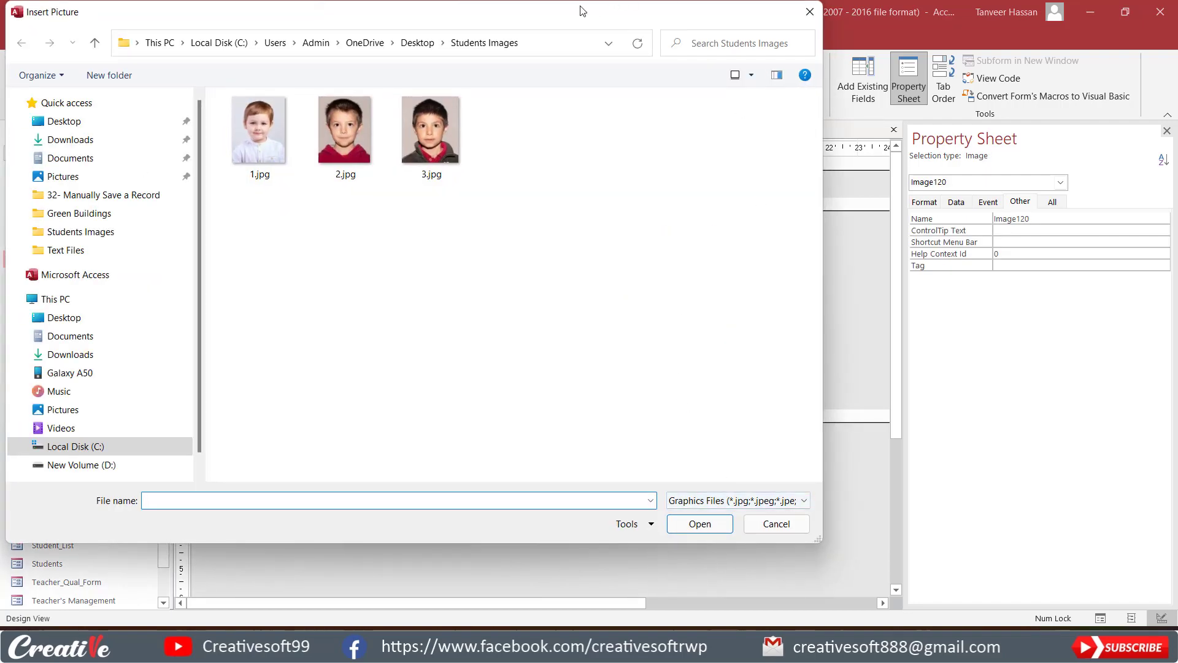
{"action": "mouse_move", "coordinate": [611, 24]}
{"action": "left_mouse_down"}
{"action": "mouse_move", "coordinate": [537, 14]}
{"action": "mouse_move", "coordinate": [609, 21]}
{"action": "left_mouse_up"}
{"action": "left_click", "coordinate": [776, 523]}
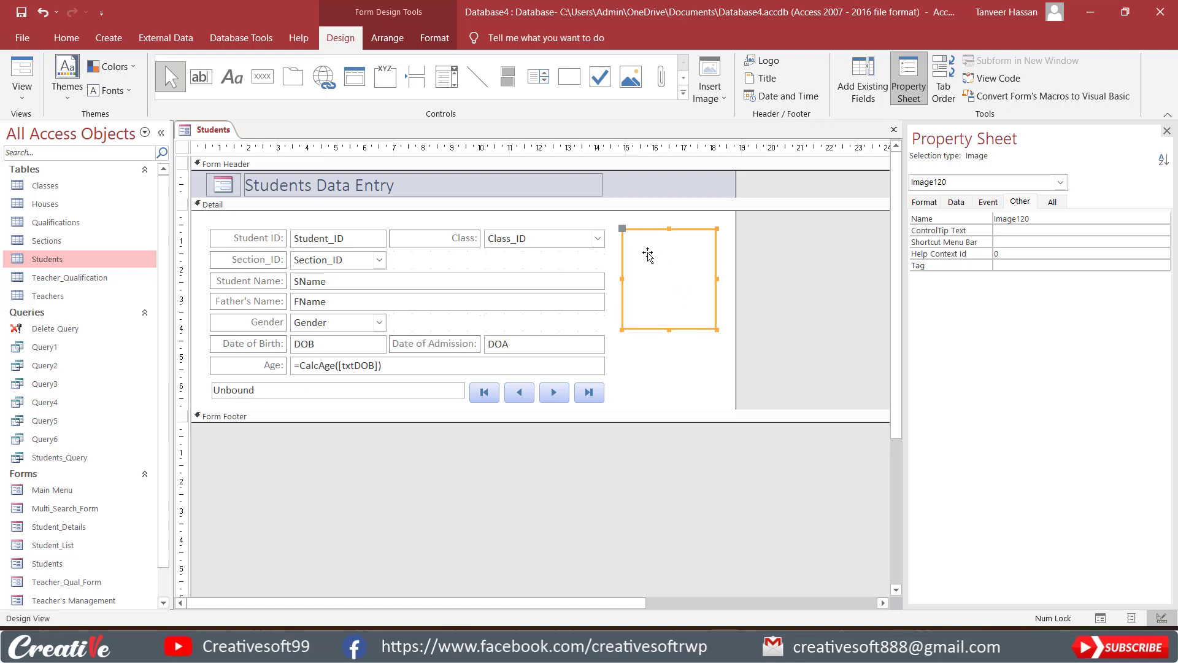
{"action": "left_click_drag", "start_coordinate": [651, 229], "coordinate": [647, 227]}
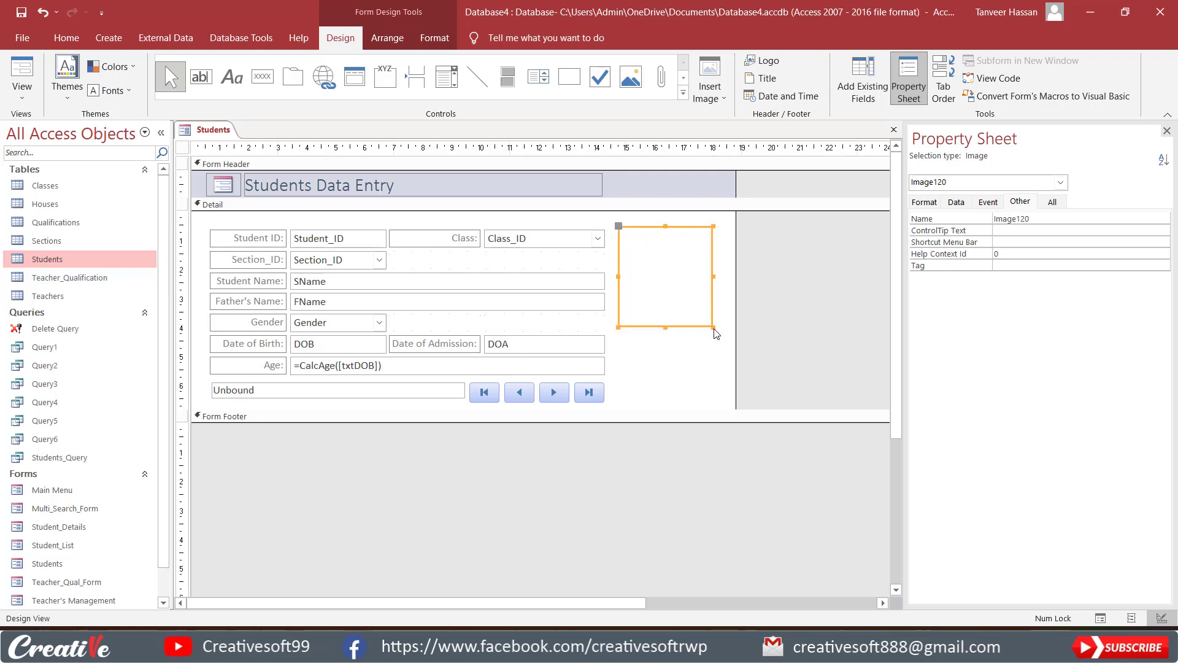
Name the new image control imgstudentPic.
{"action": "left_click", "coordinate": [1049, 219]}
{"action": "left_click", "coordinate": [956, 219]}
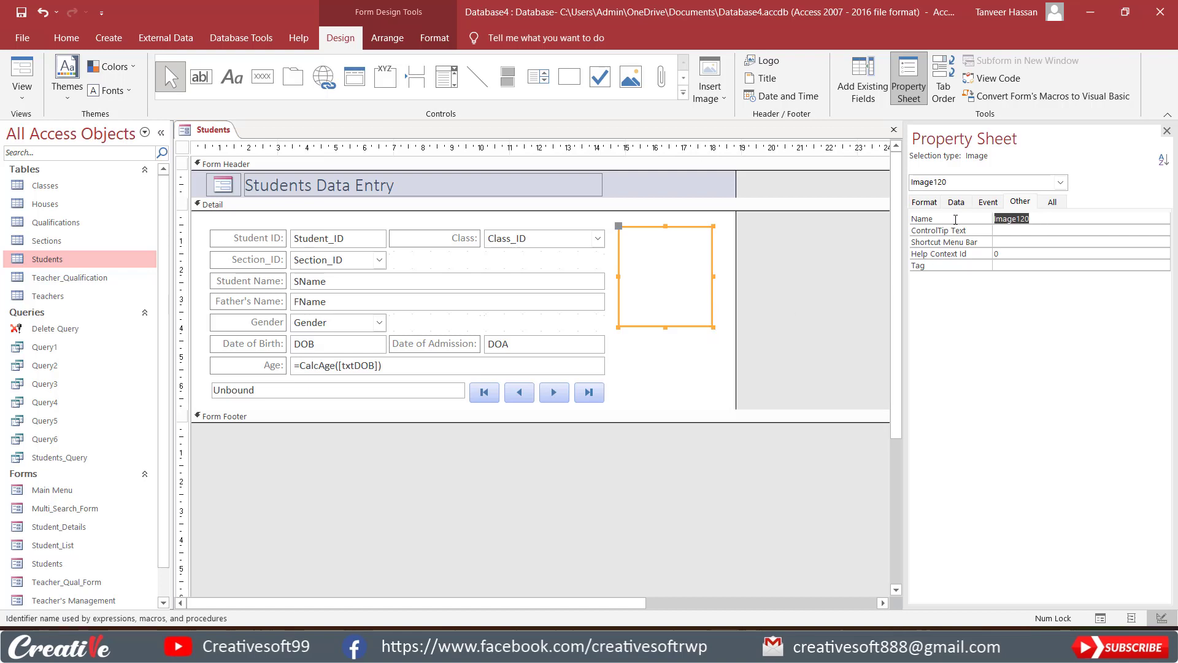
{"action": "type", "text": "img"}
{"action": "type", "text": "stur"}
{"action": "type", "text": "dentPic"}
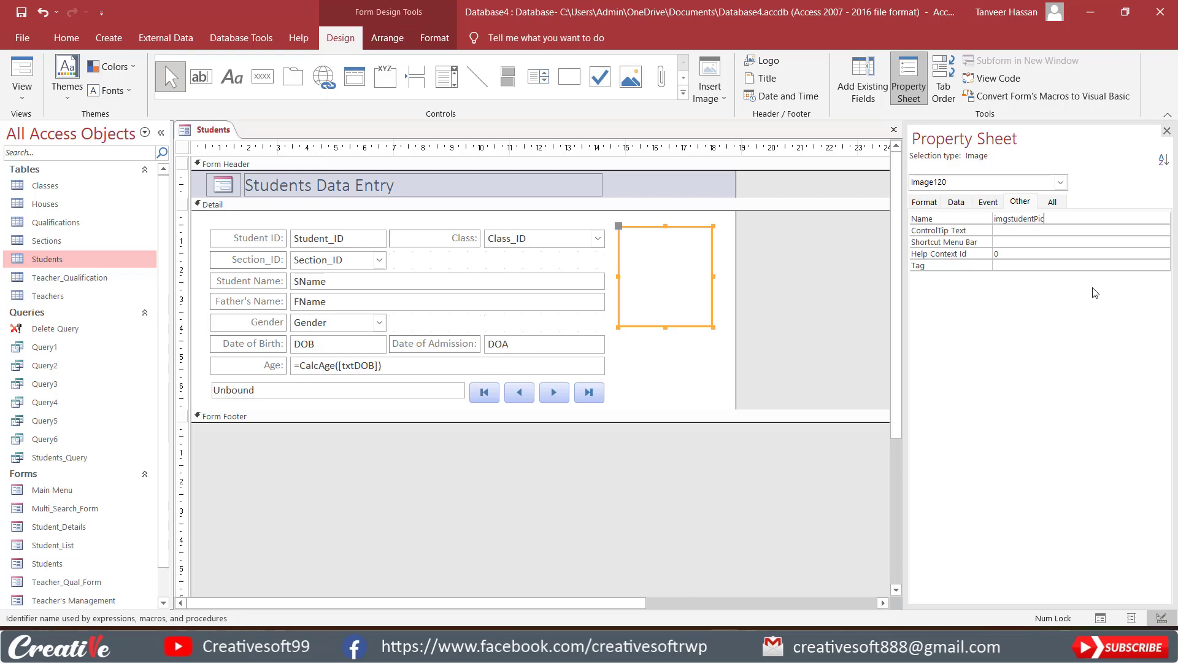
{"action": "key", "text": "Return"}
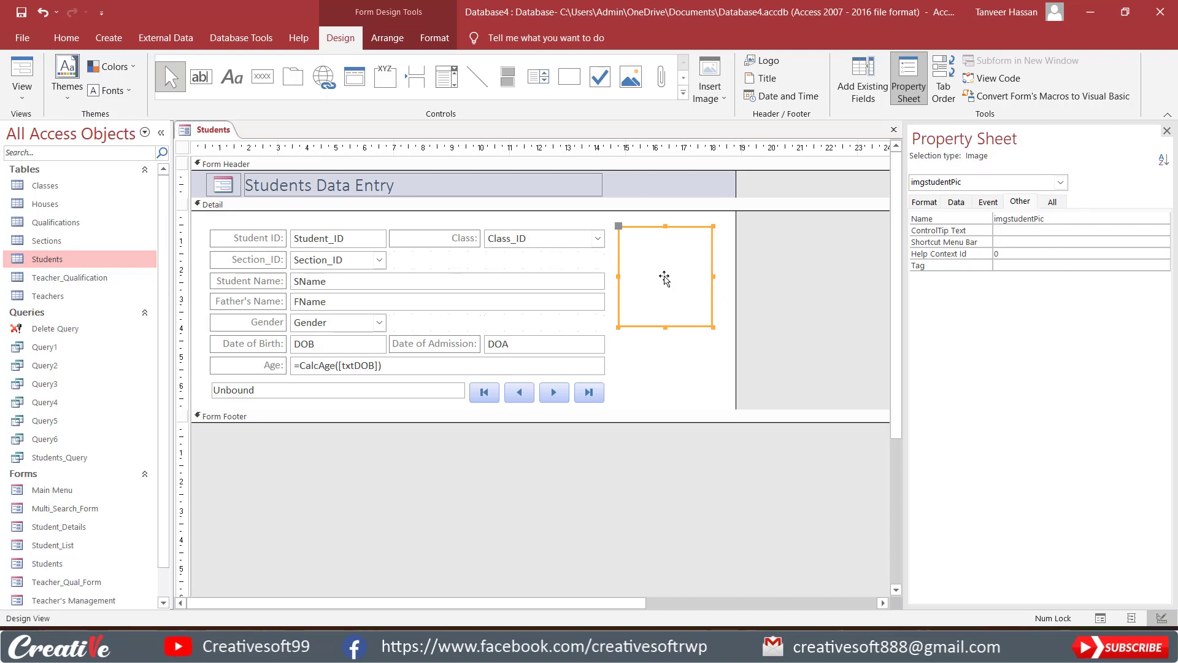
Copy the name txtPicturePath from the unbound text box's Name property.
{"action": "left_click", "coordinate": [408, 391]}
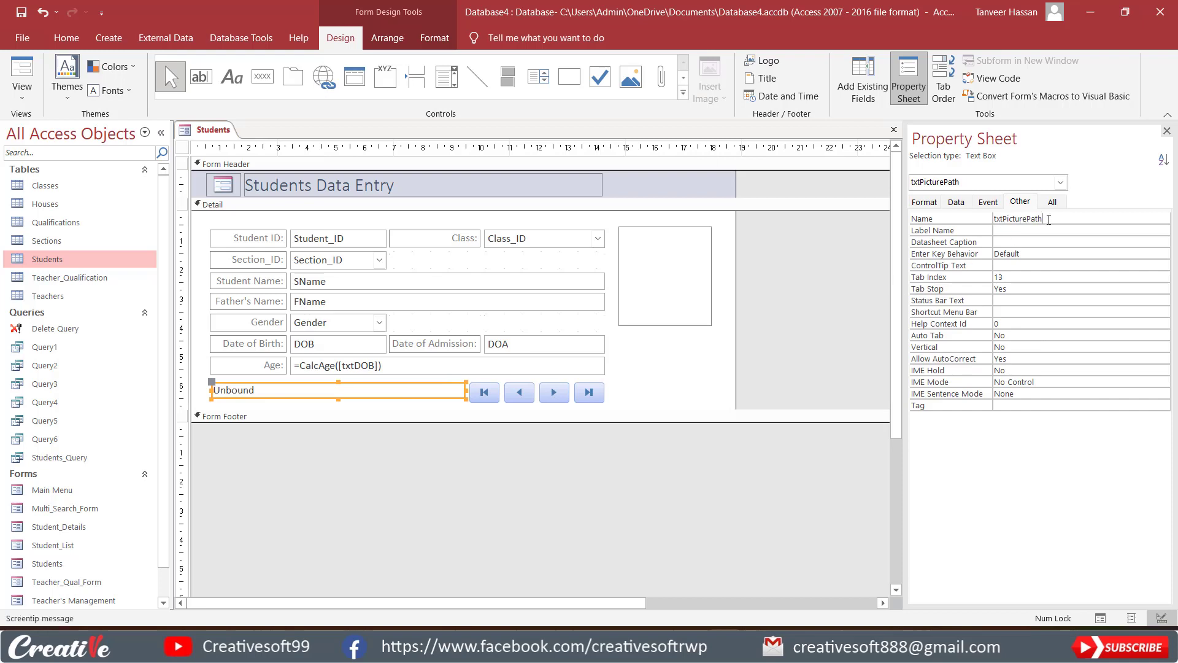
{"action": "left_click_drag", "start_coordinate": [1048, 220], "coordinate": [966, 223]}
{"action": "key", "text": "ctrl+v"}
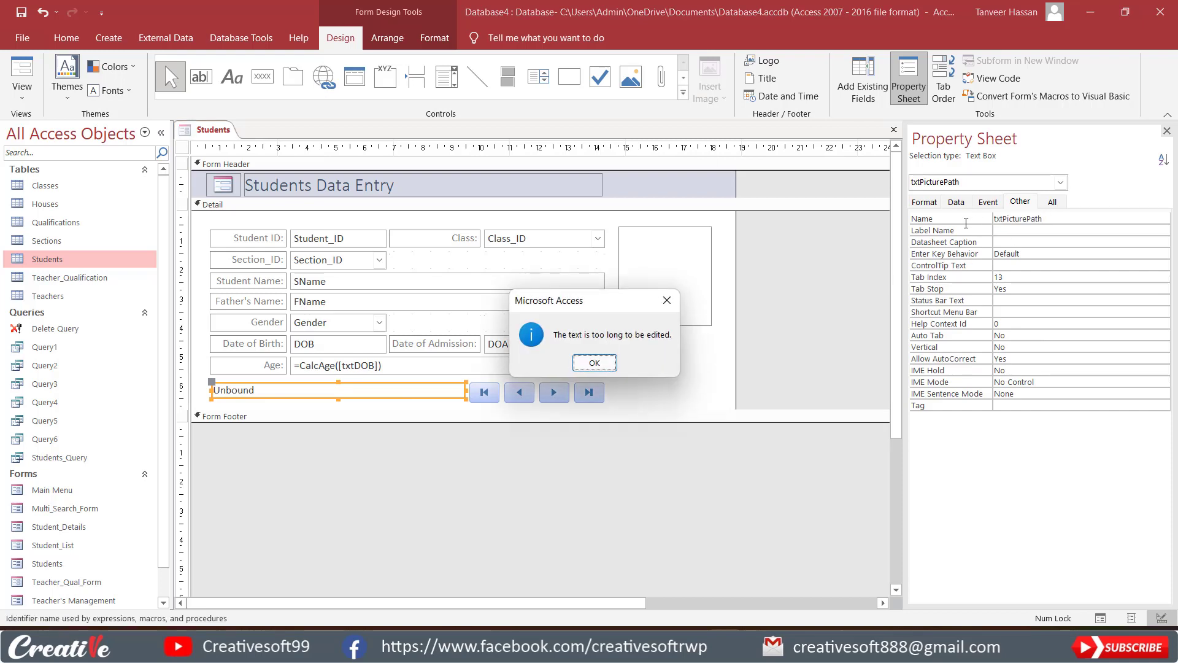
{"action": "key", "text": "Return"}
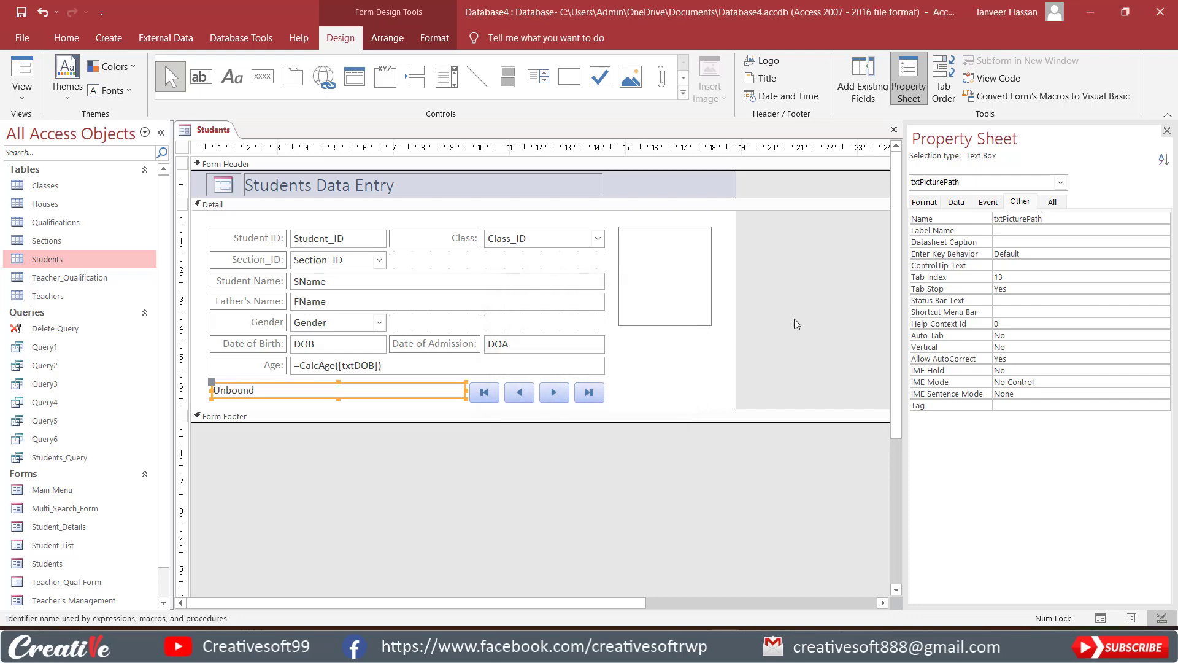
{"action": "left_click_drag", "start_coordinate": [1063, 221], "coordinate": [961, 219]}
Set the Control Source of the imgstudentPic image control to =txtPicturePath.
{"action": "left_click", "coordinate": [666, 285]}
{"action": "left_click", "coordinate": [957, 203]}
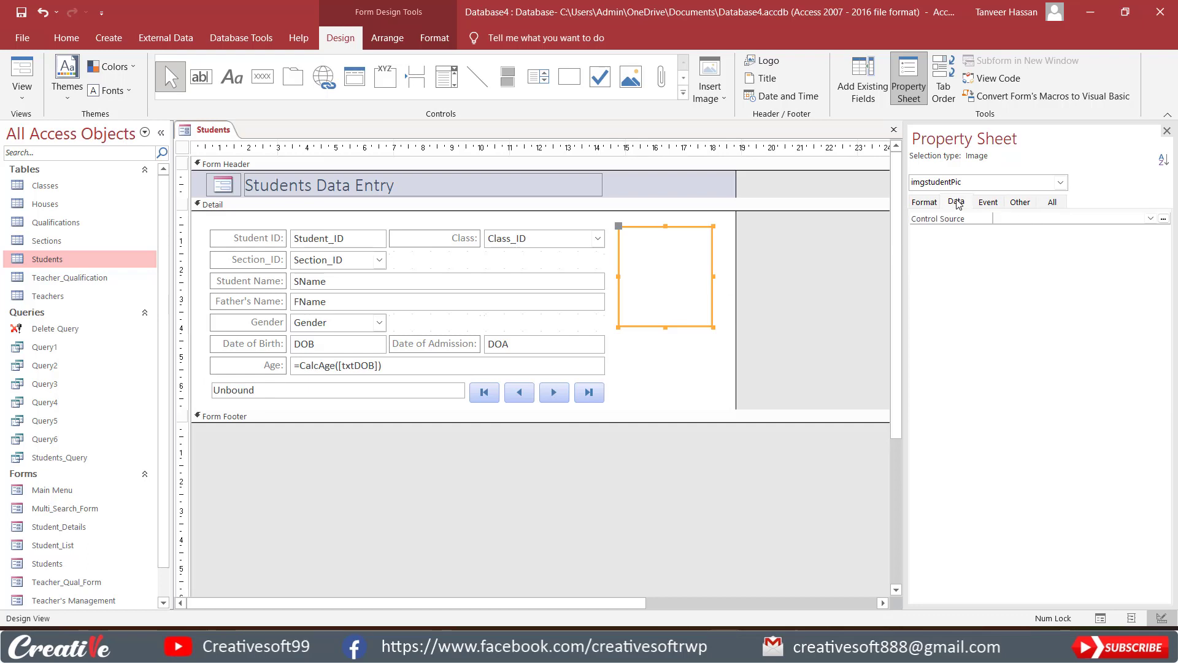
{"action": "left_click", "coordinate": [994, 219]}
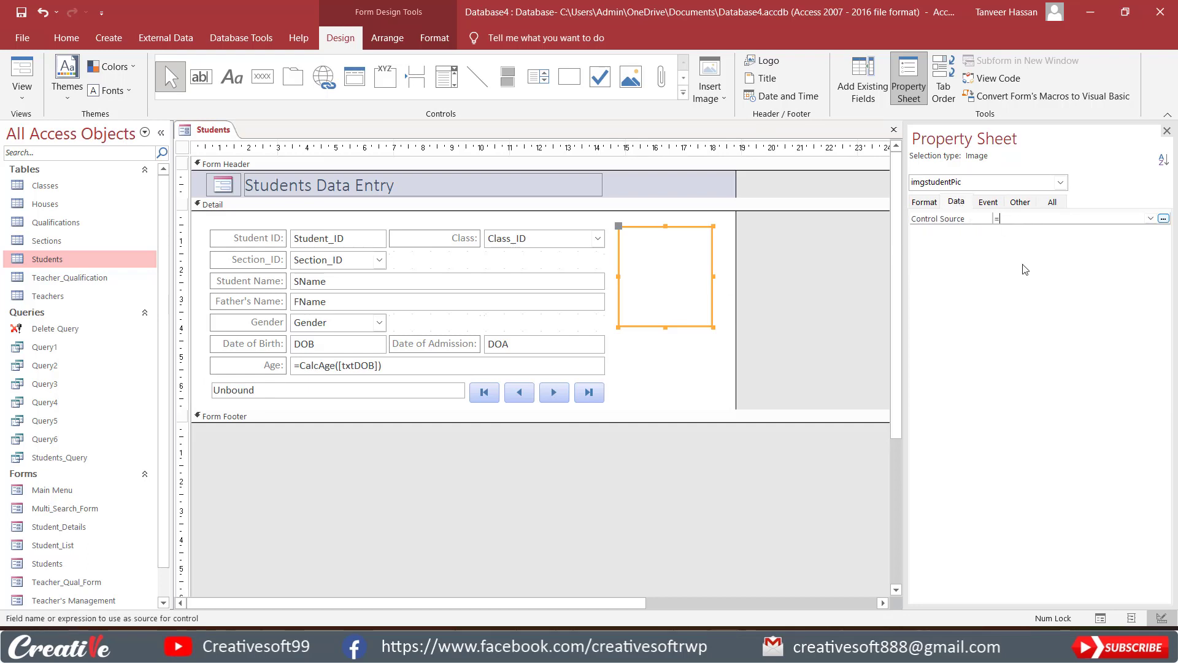
{"action": "type", "text": "=txtPicturePath"}
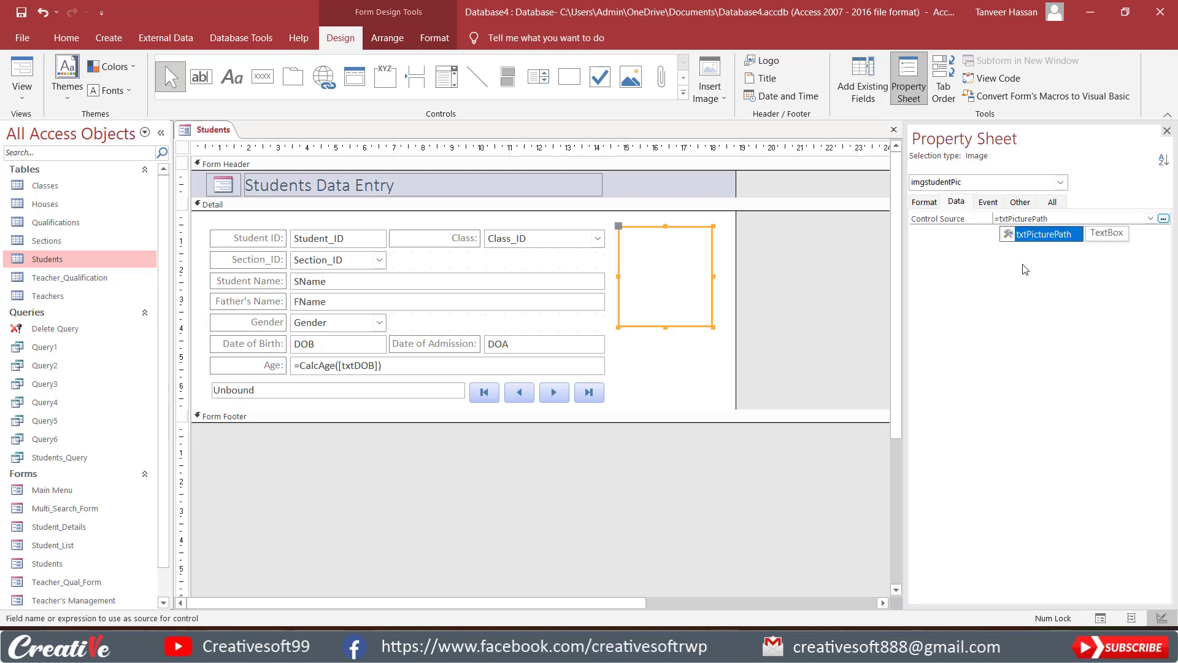
{"action": "key", "text": "Return"}
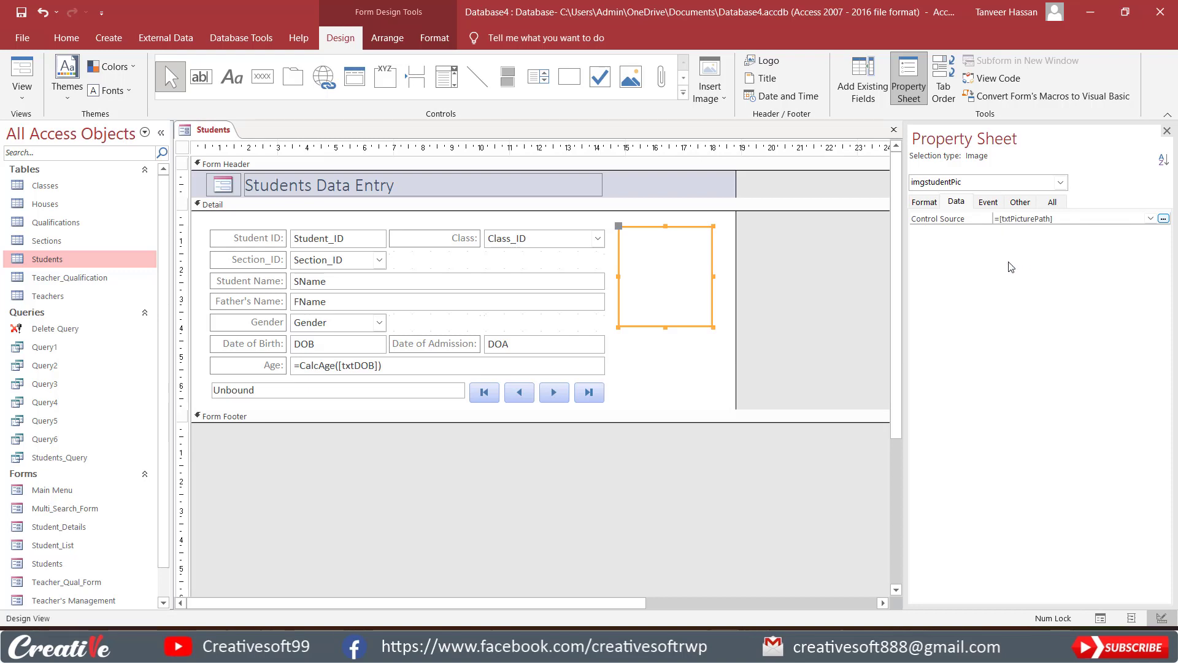
{"action": "left_click", "coordinate": [262, 391]}
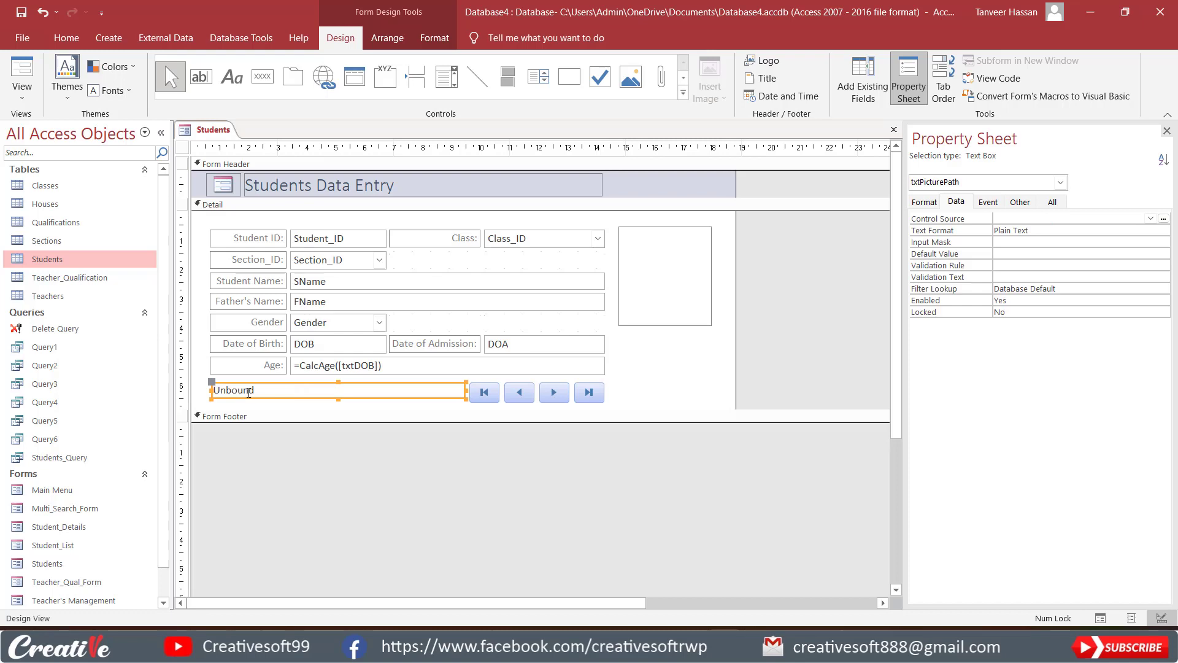
{"action": "left_click", "coordinate": [672, 286]}
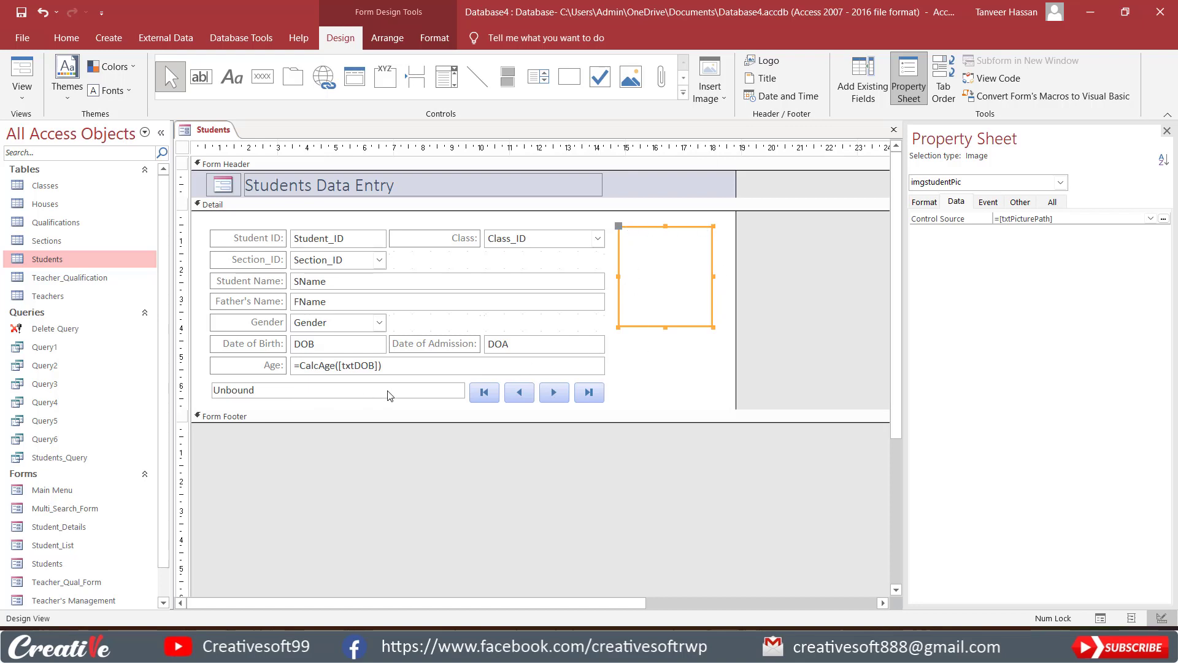
Switch to the desktop, open the Students Images folder, copy its full folder path, and close the folder.
{"action": "left_click", "coordinate": [1090, 14]}
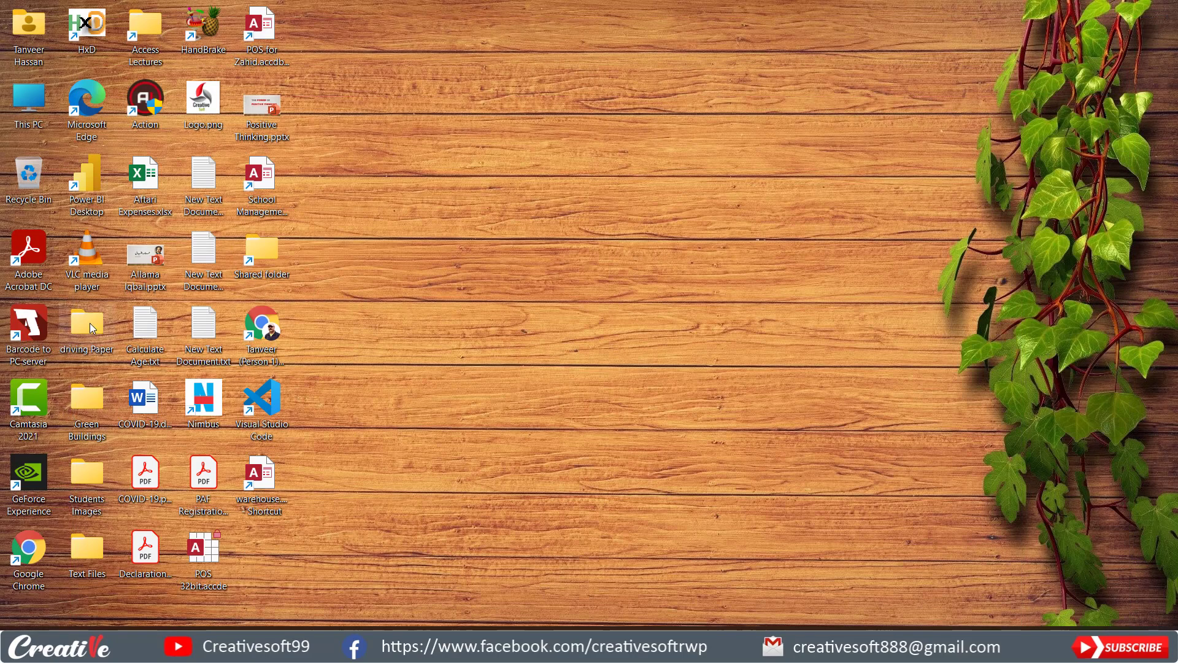
{"action": "double_click", "coordinate": [85, 481]}
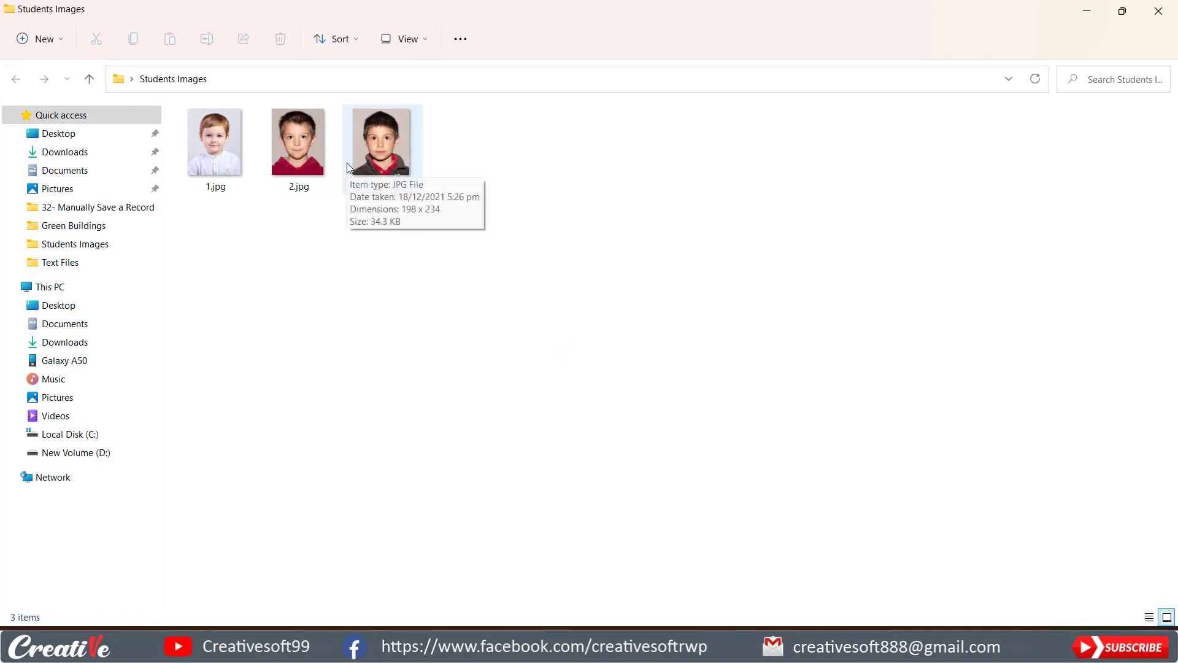
{"action": "left_click", "coordinate": [368, 79]}
{"action": "left_click", "coordinate": [421, 79]}
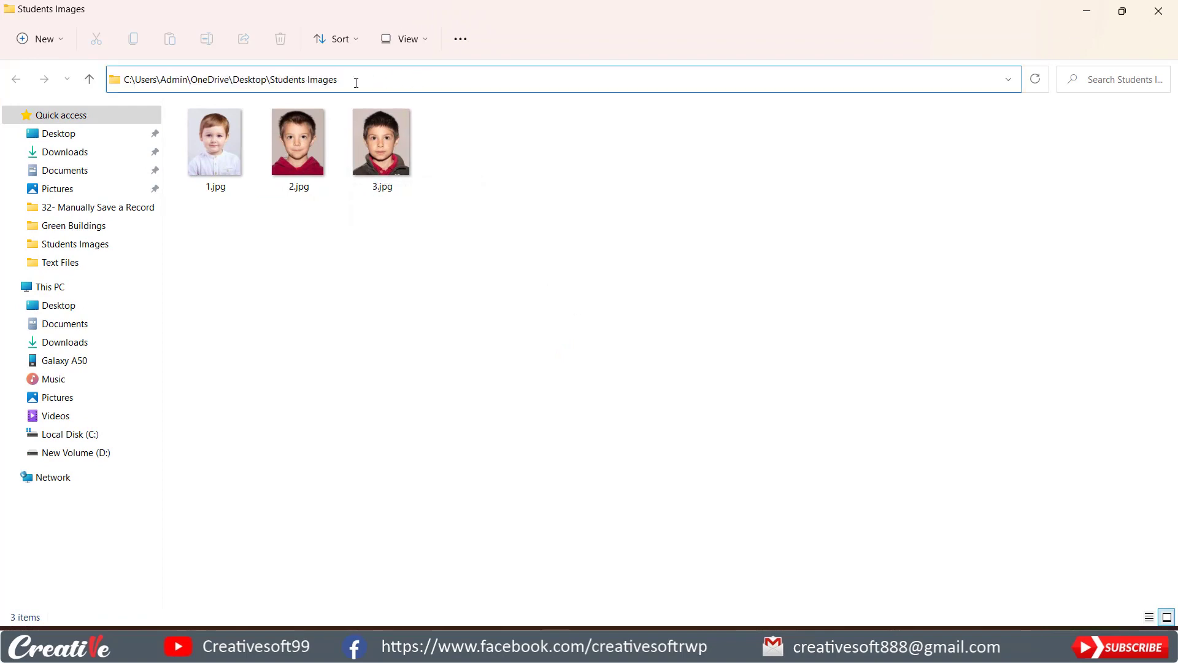
{"action": "left_click_drag", "start_coordinate": [356, 82], "coordinate": [123, 80]}
{"action": "key", "text": "ctrl+c"}
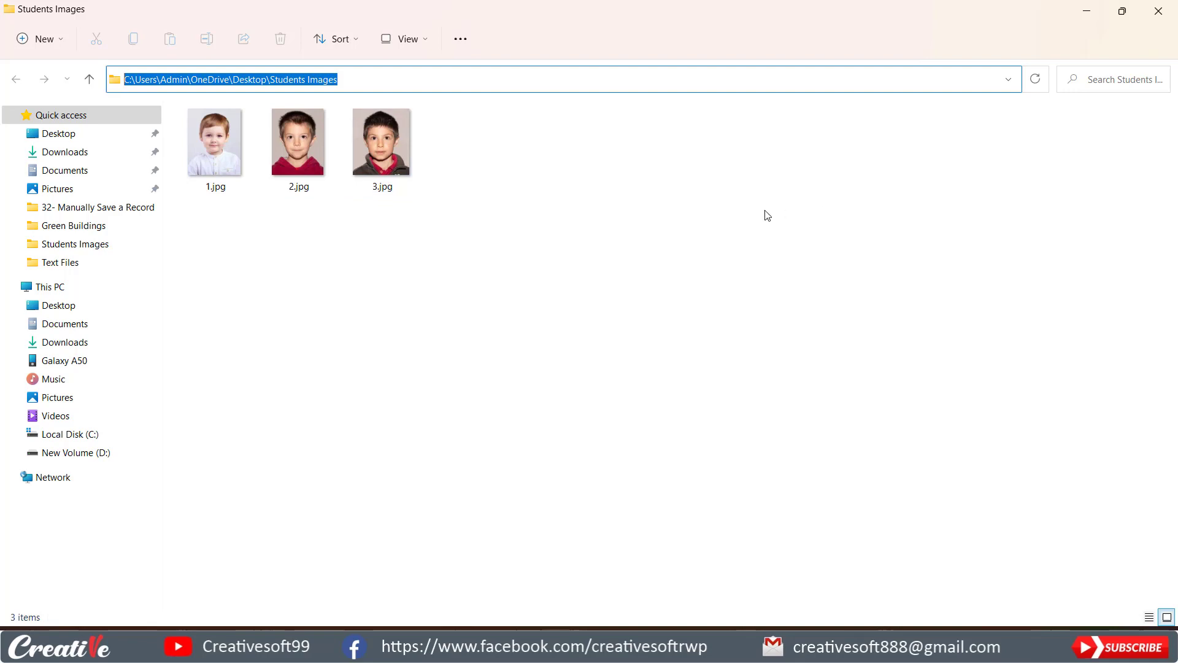
{"action": "mouse_move", "coordinate": [216, 195]}
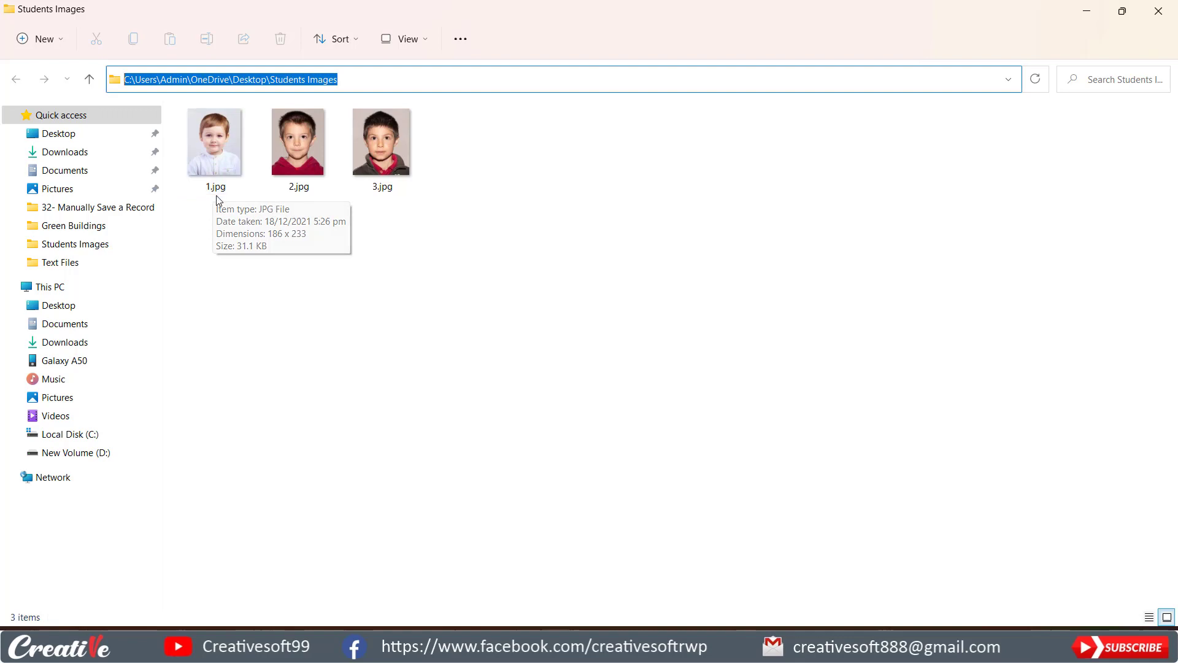
{"action": "left_click", "coordinate": [1166, 11]}
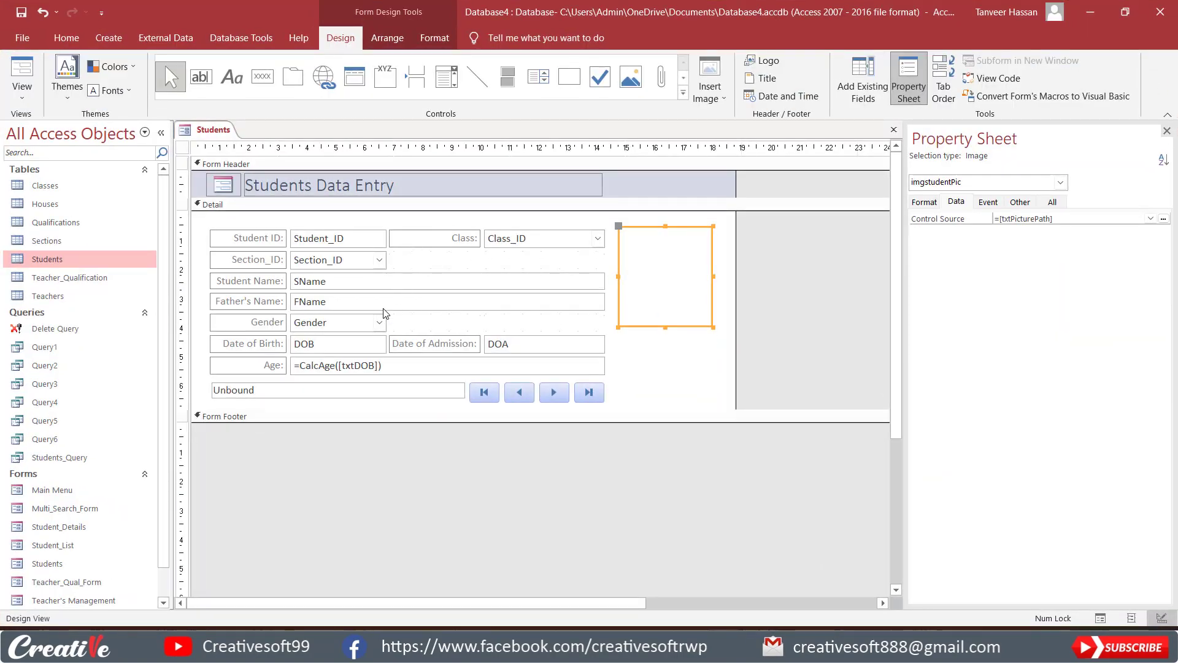
Show the Students form in Form View and enter C:\Users\Admin\OneDrive\Desktop\Students Images\1.jpg in the unbound picture path box.
{"action": "left_click", "coordinate": [22, 72]}
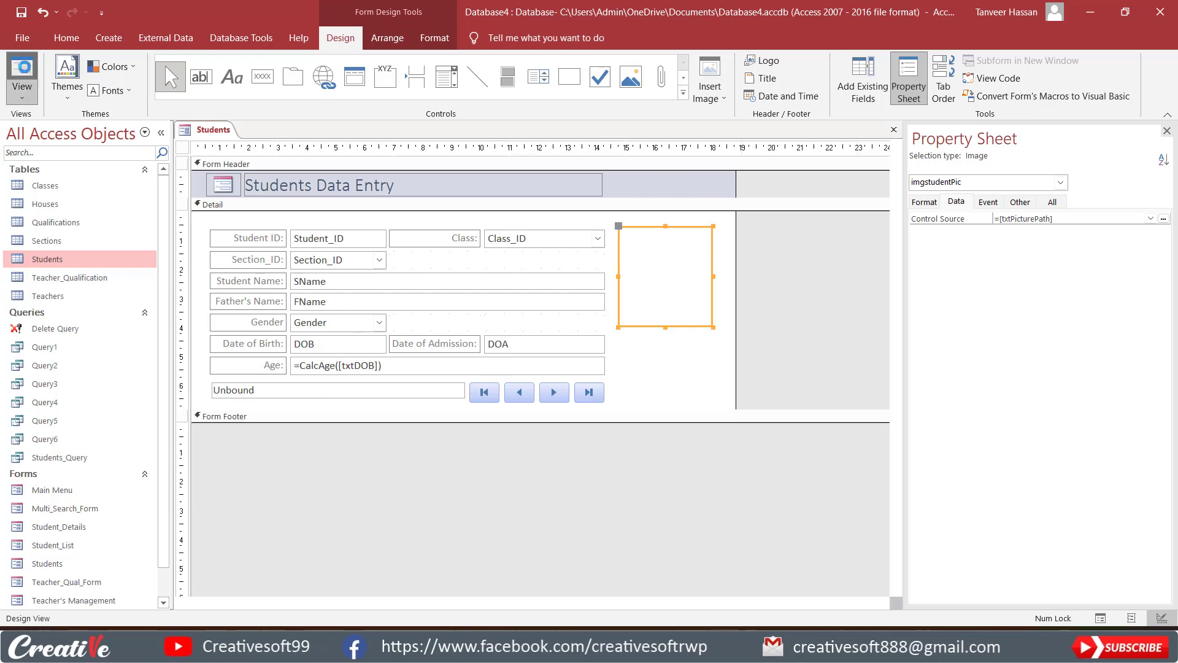
{"action": "left_click_drag", "start_coordinate": [507, 158], "coordinate": [590, 135]}
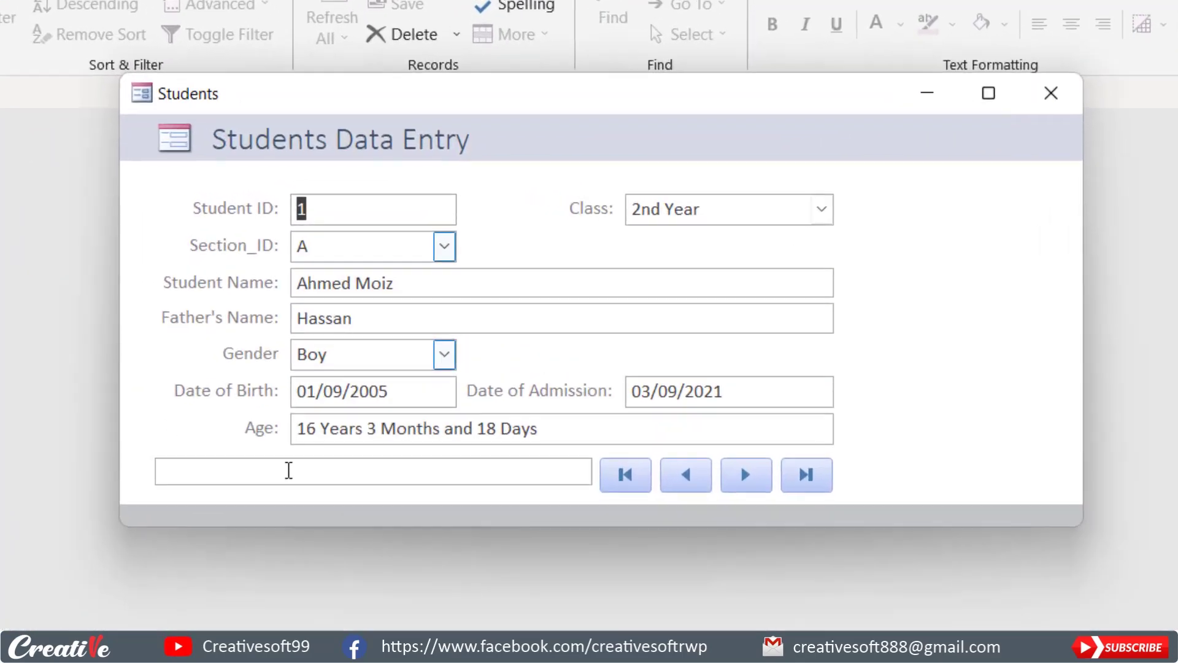
{"action": "left_click", "coordinate": [289, 470]}
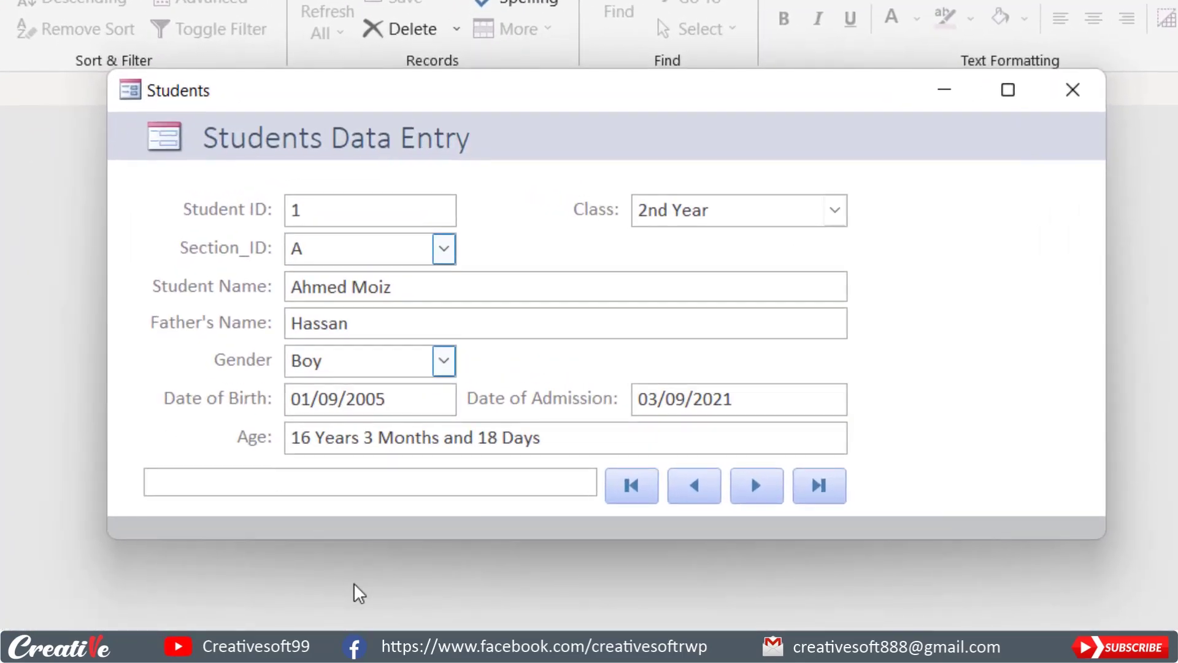
{"action": "key", "text": "ctrl+v"}
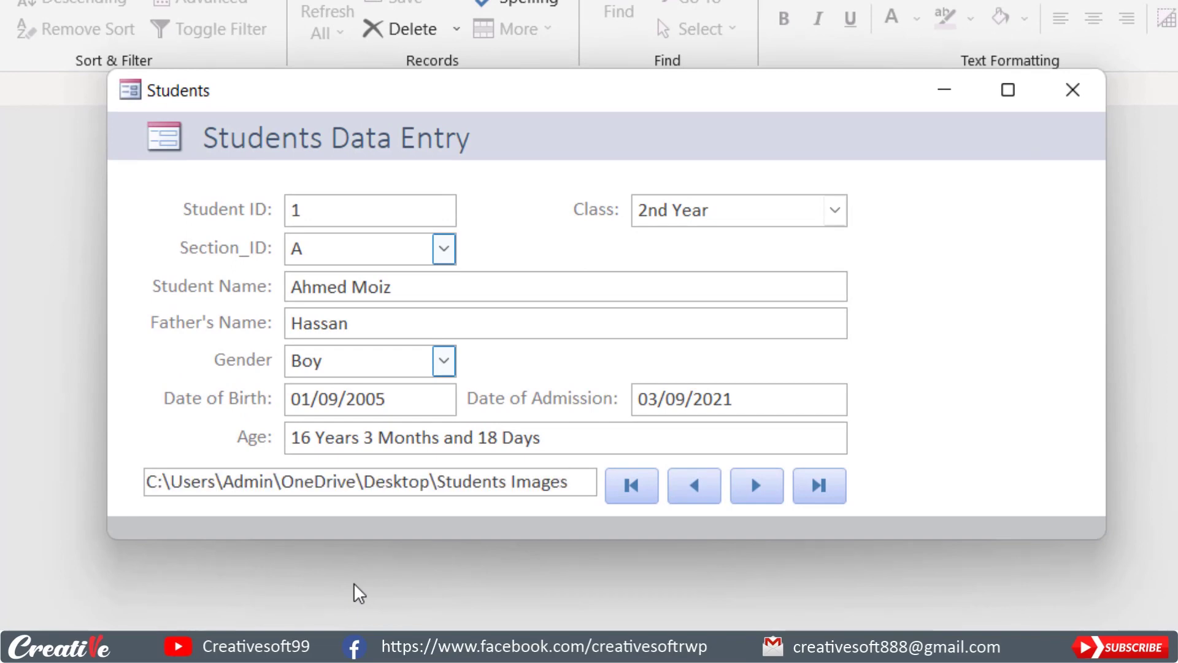
{"action": "type", "text": "\\1.p"}
{"action": "key", "text": "BackSpace"}
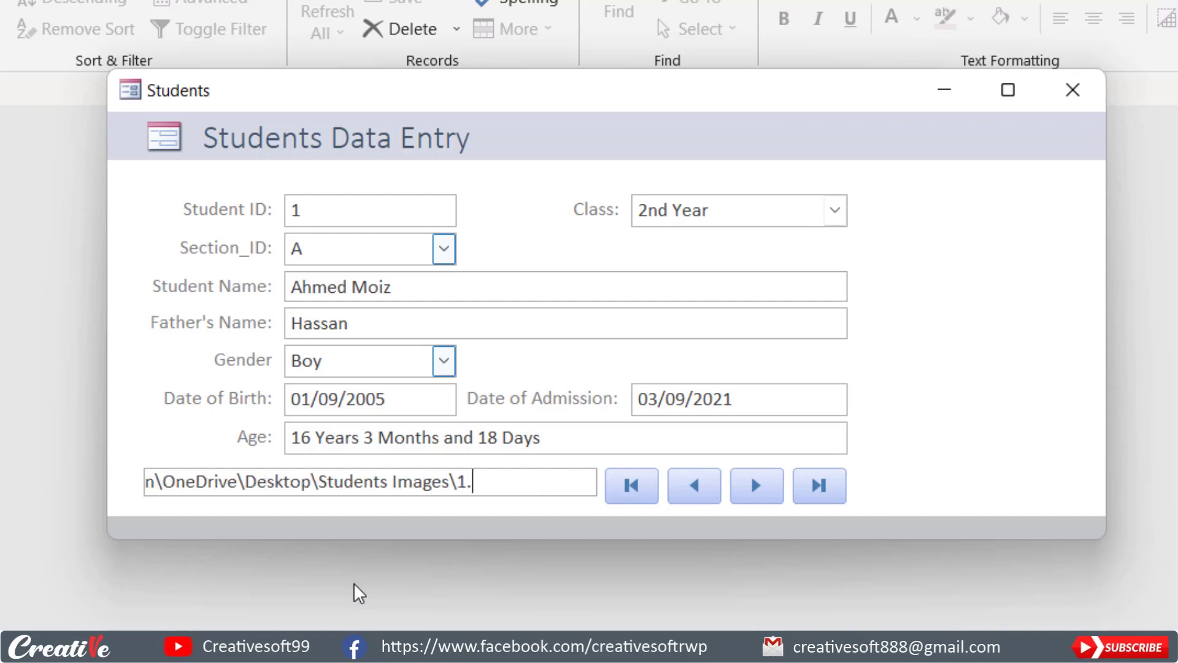
{"action": "type", "text": "jpg"}
{"action": "left_click", "coordinate": [599, 429]}
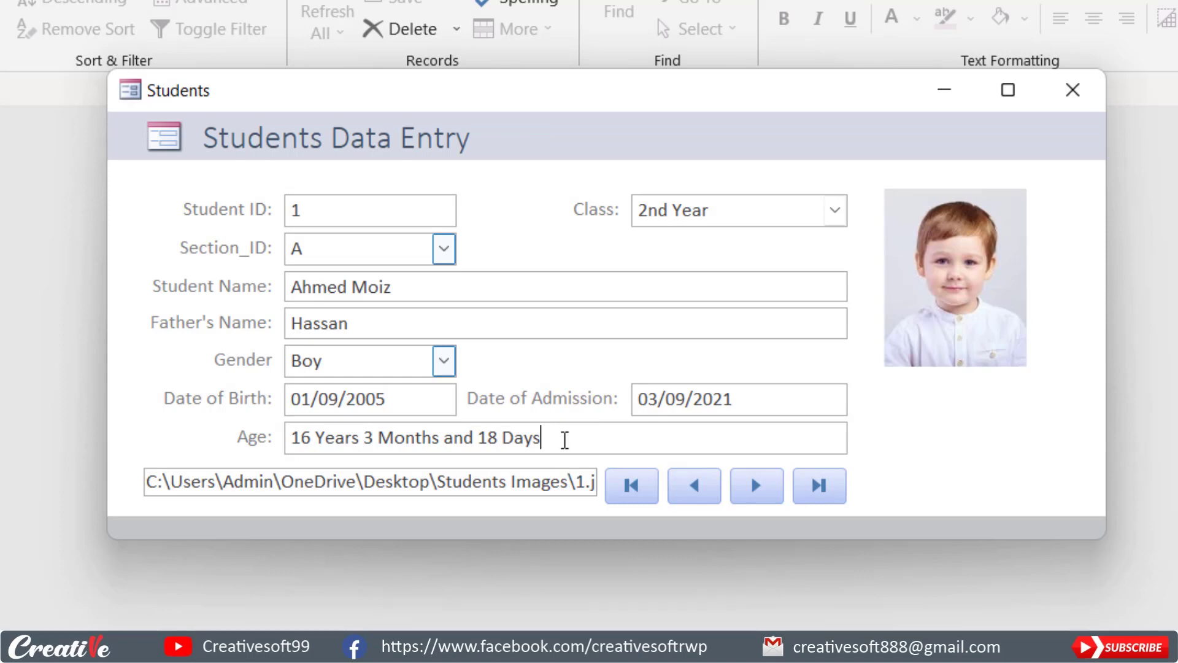
Change the file name at the end of the picture path to 2.jpg and commit the entry.
{"action": "left_click", "coordinate": [571, 325]}
{"action": "left_click", "coordinate": [514, 482]}
{"action": "left_click_drag", "start_coordinate": [153, 481], "coordinate": [697, 485]}
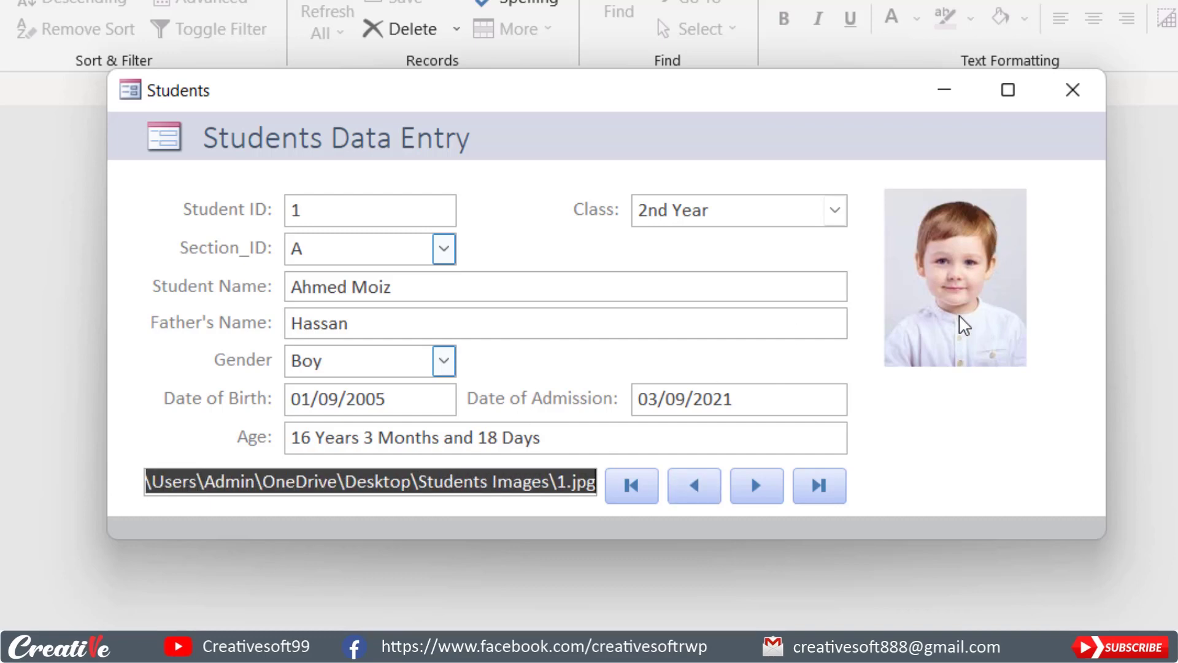
{"action": "left_click", "coordinate": [558, 481]}
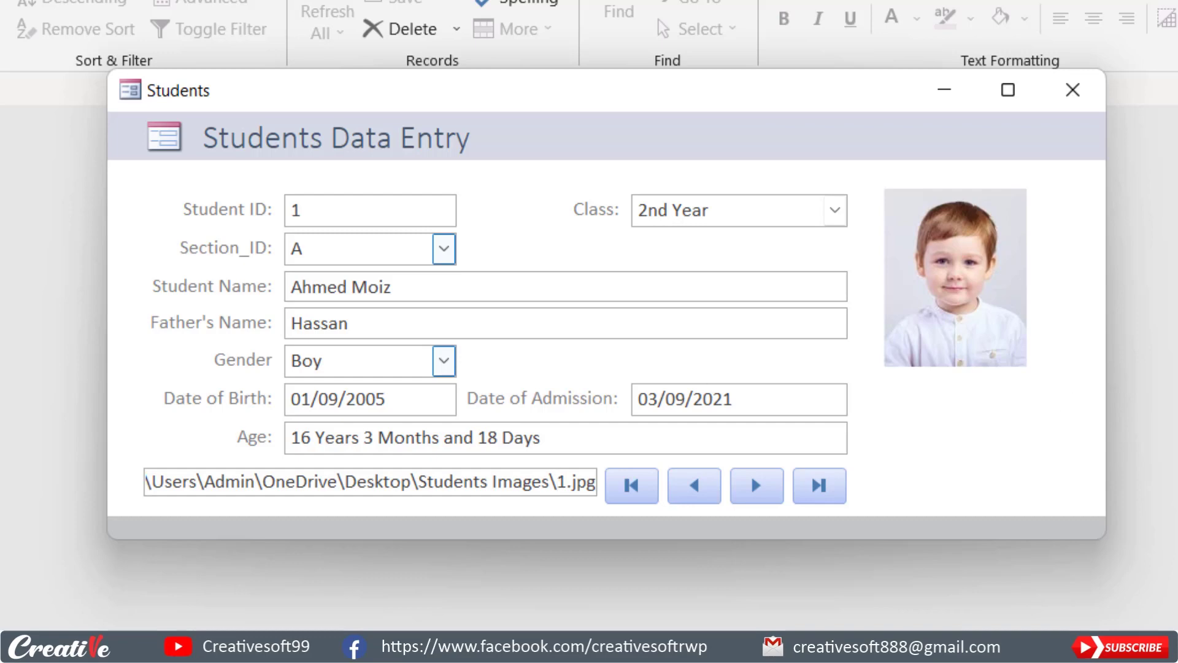
{"action": "key", "text": "Delete"}
{"action": "type", "text": "2"}
{"action": "left_click", "coordinate": [600, 443]}
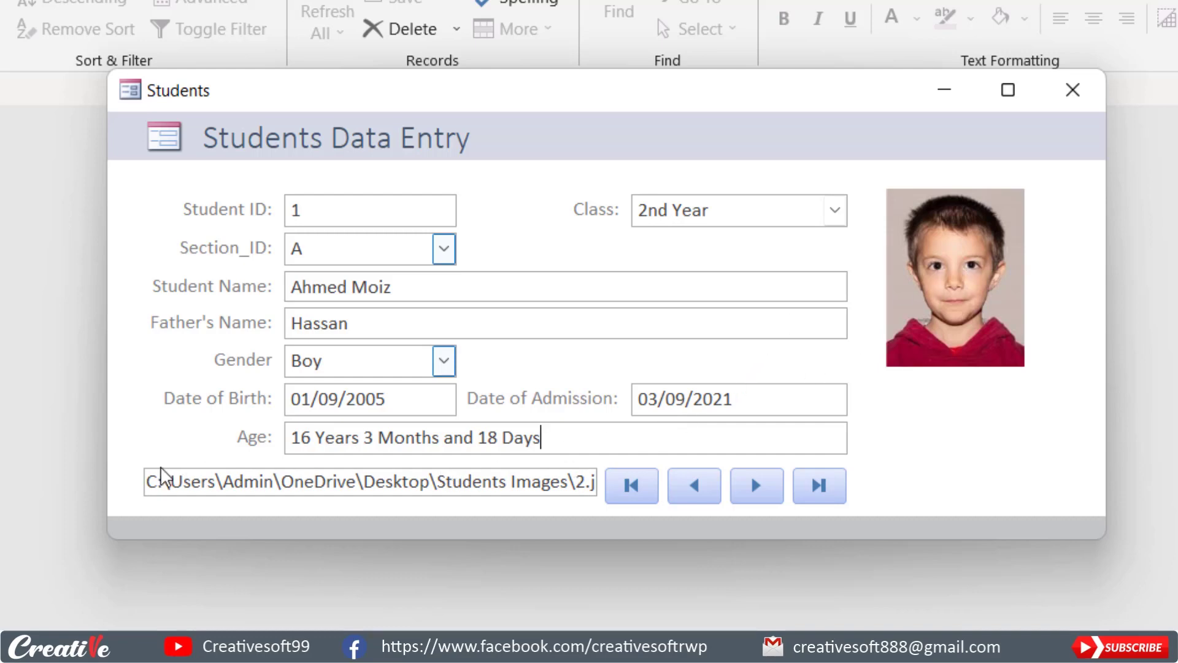
Return the Students form to Design View, then close it and save its design changes.
{"action": "left_click_drag", "start_coordinate": [149, 479], "coordinate": [561, 489]}
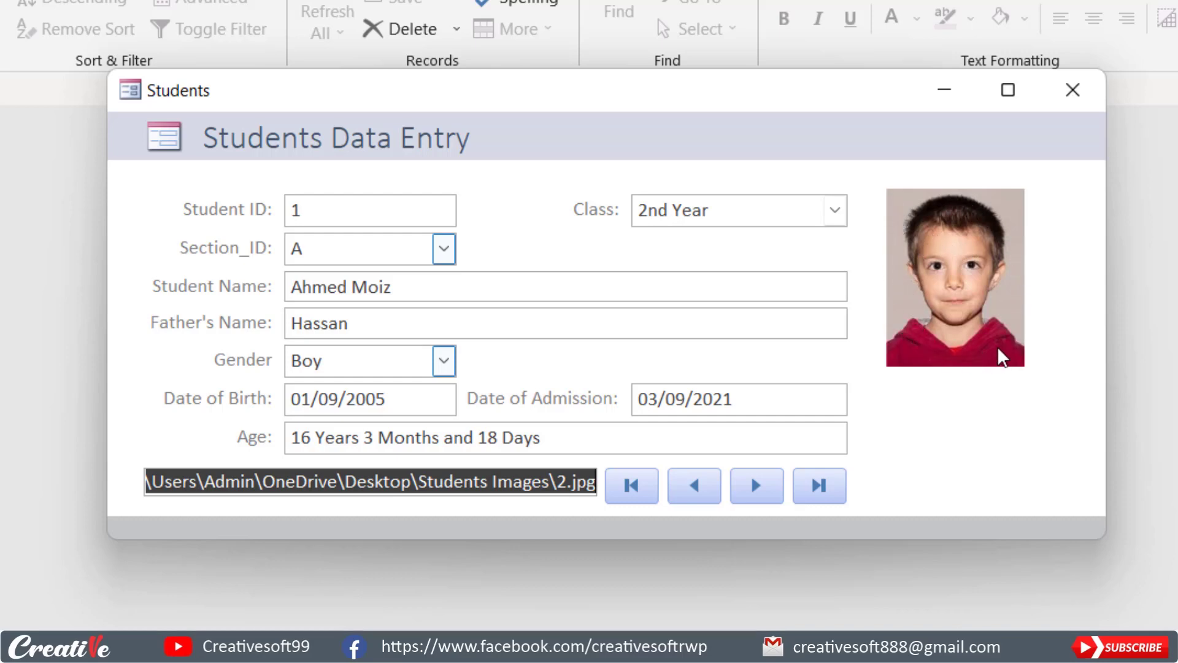
{"action": "left_click_drag", "start_coordinate": [1108, 311], "coordinate": [1055, 311]}
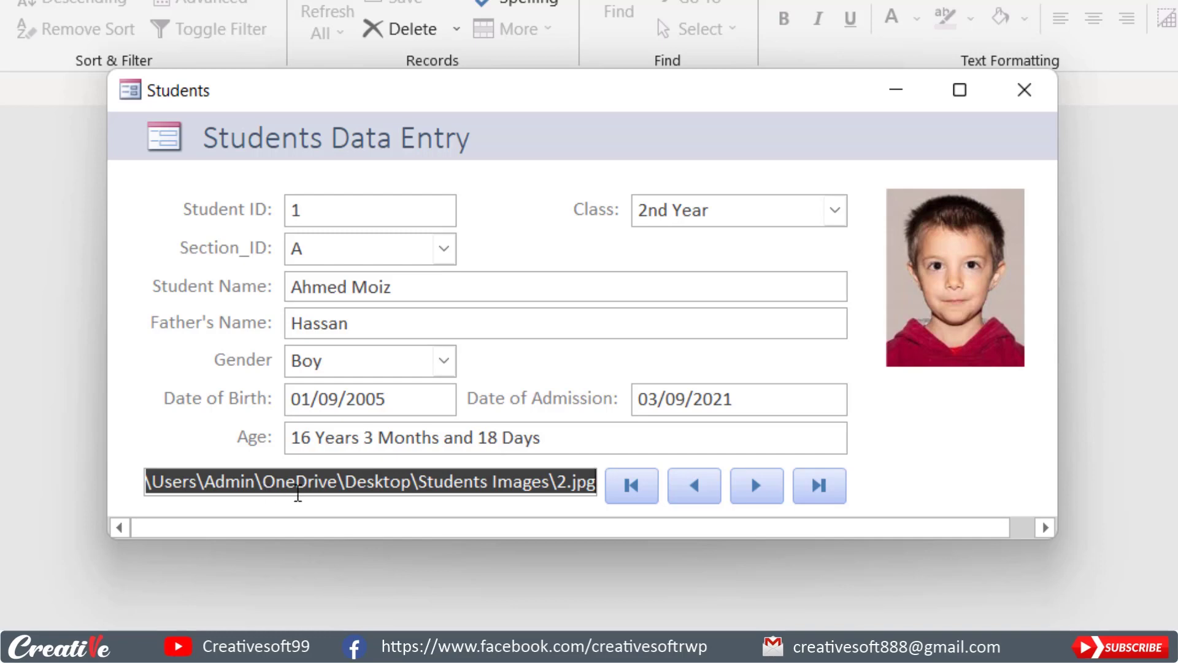
{"action": "right_click", "coordinate": [939, 432]}
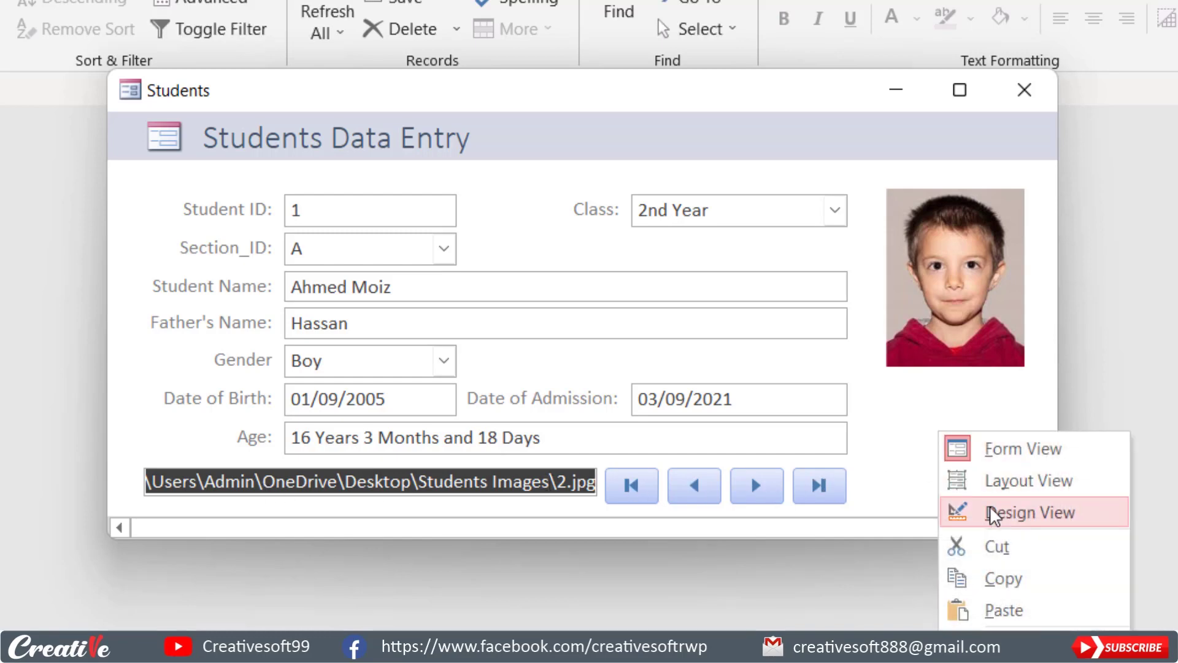
{"action": "left_click", "coordinate": [991, 509]}
{"action": "left_click", "coordinate": [182, 570]}
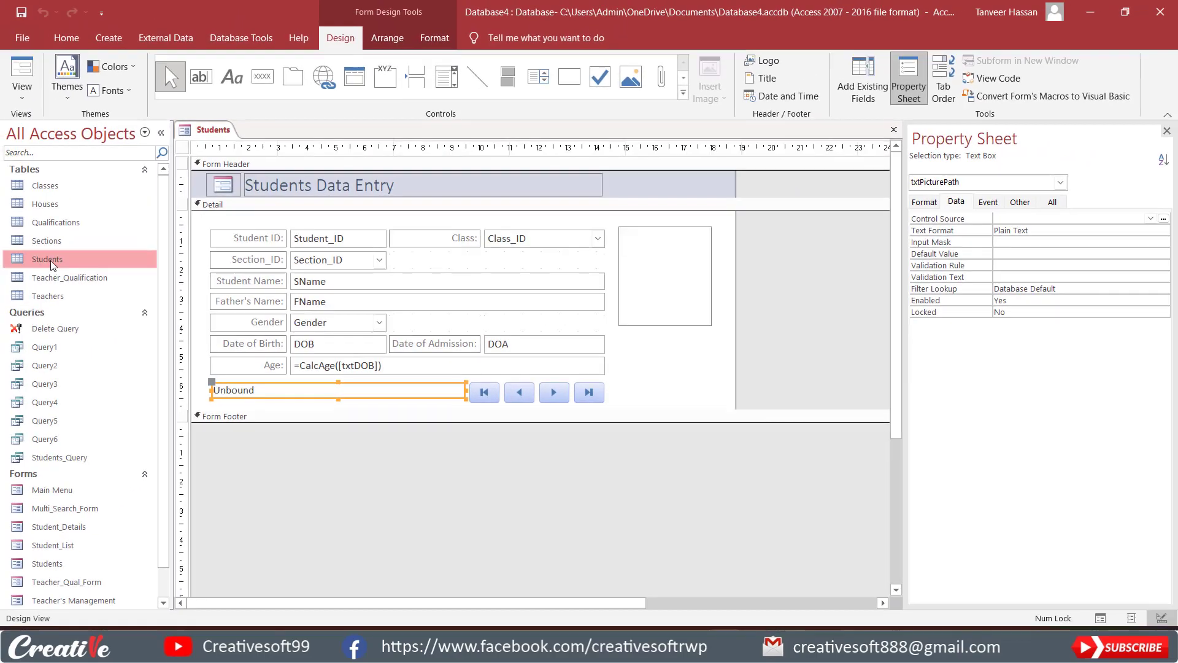
{"action": "left_click", "coordinate": [893, 131]}
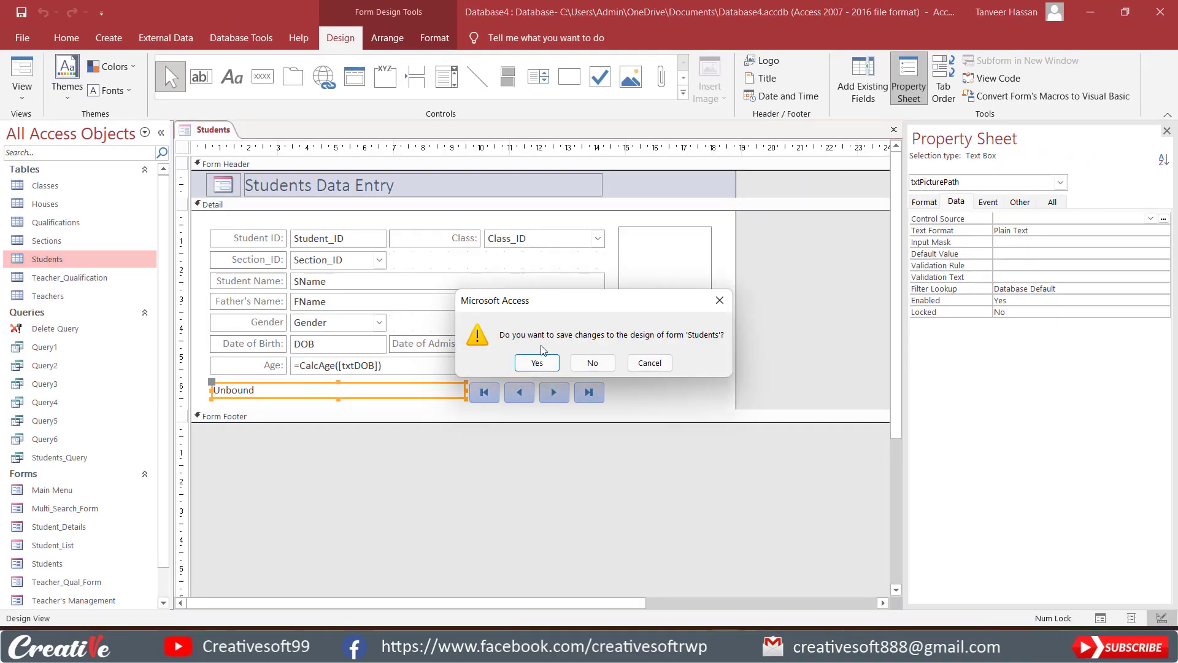
{"action": "left_click", "coordinate": [539, 361]}
Open the Students table in Design View and permanently delete the Student_Pic attachment field.
{"action": "right_click", "coordinate": [91, 256]}
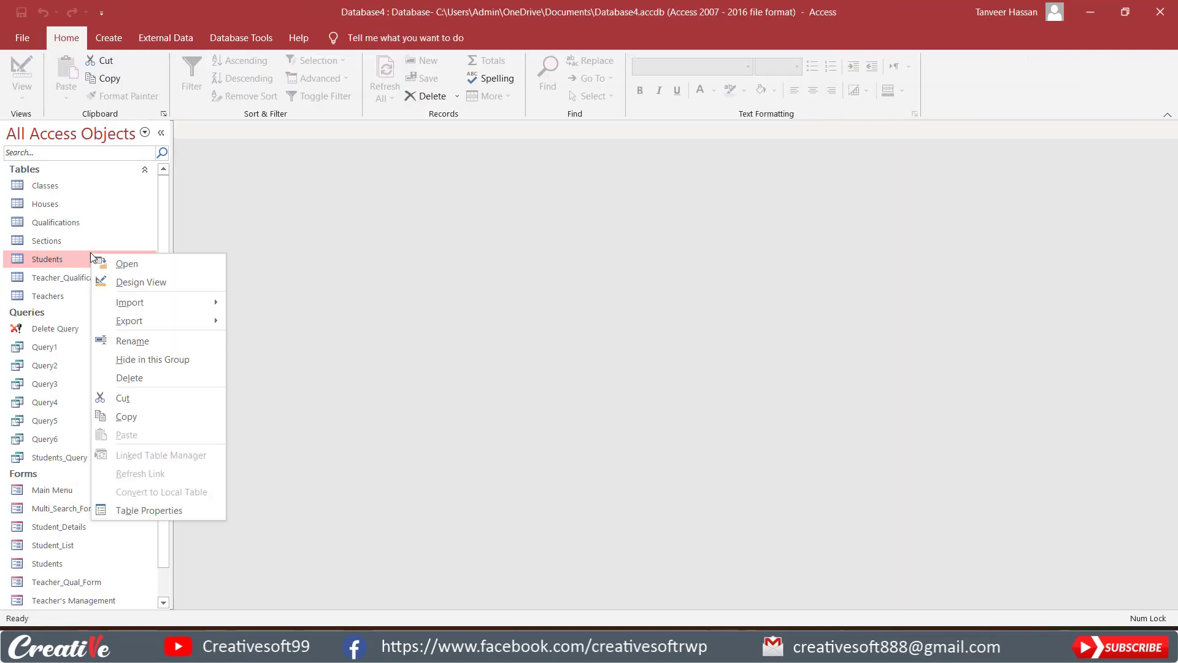
{"action": "left_click", "coordinate": [142, 282]}
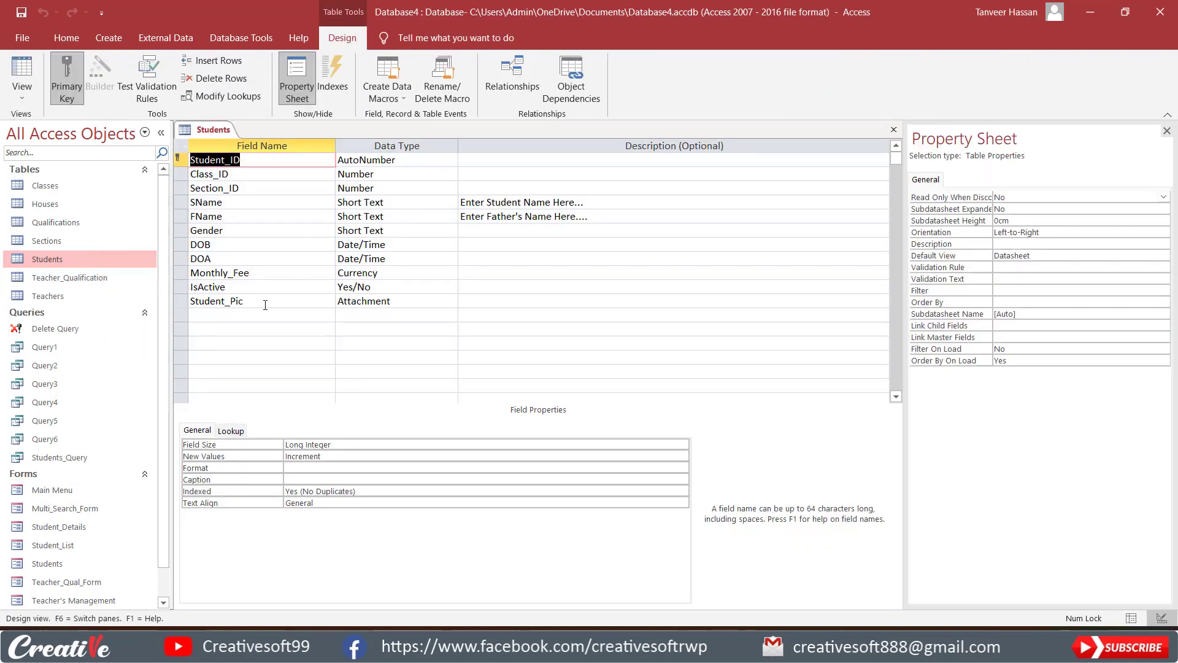
{"action": "left_click", "coordinate": [253, 301]}
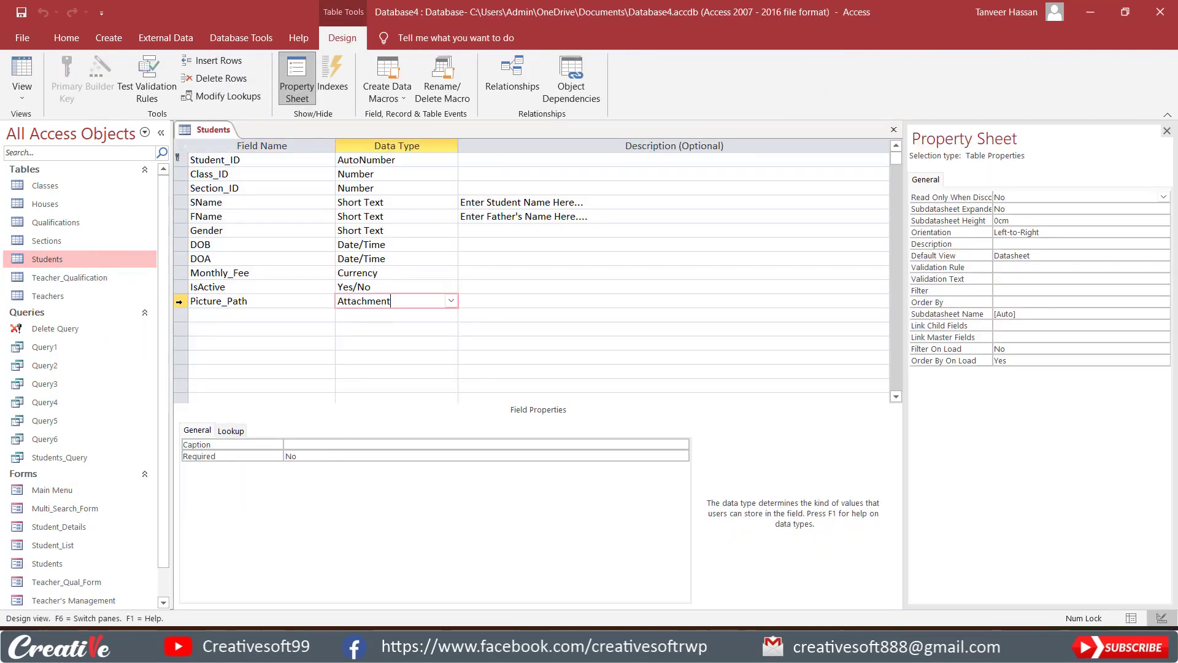
{"action": "left_click", "coordinate": [178, 302]}
{"action": "right_click", "coordinate": [179, 302]}
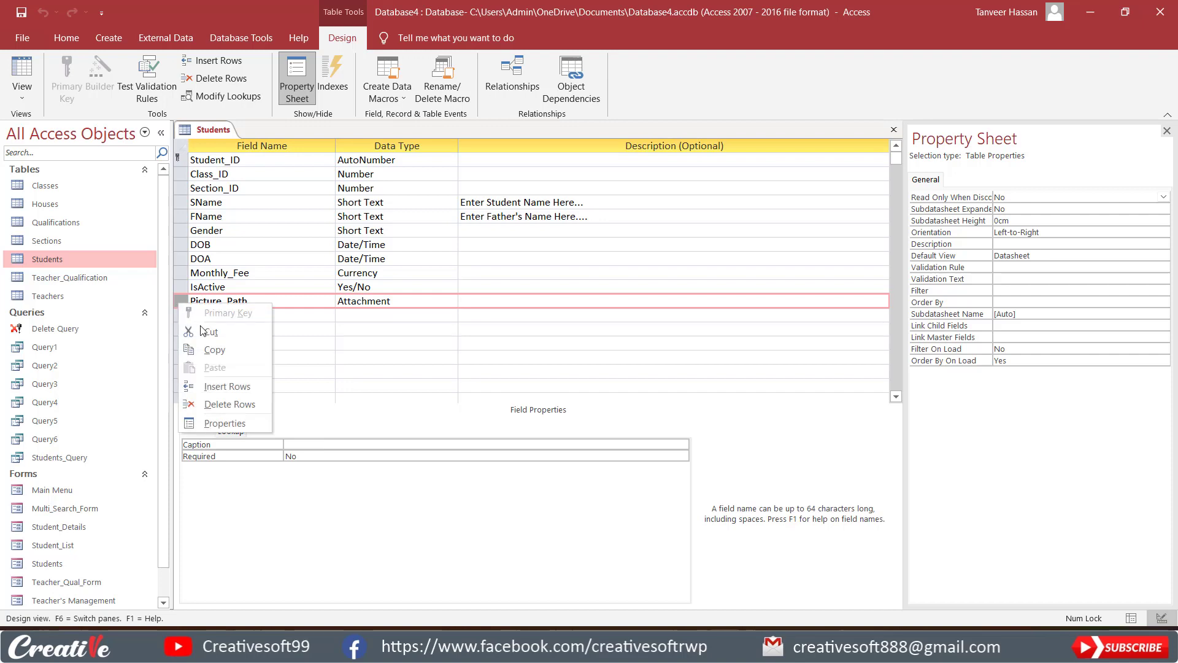
{"action": "left_click", "coordinate": [229, 403]}
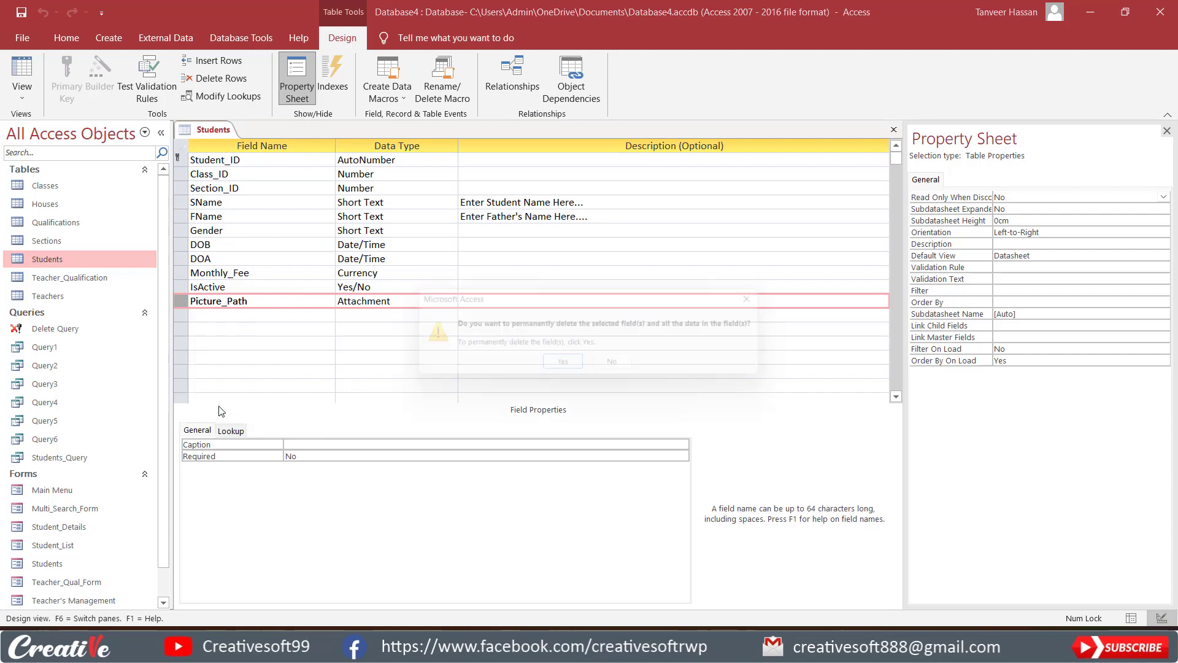
{"action": "left_click", "coordinate": [566, 367]}
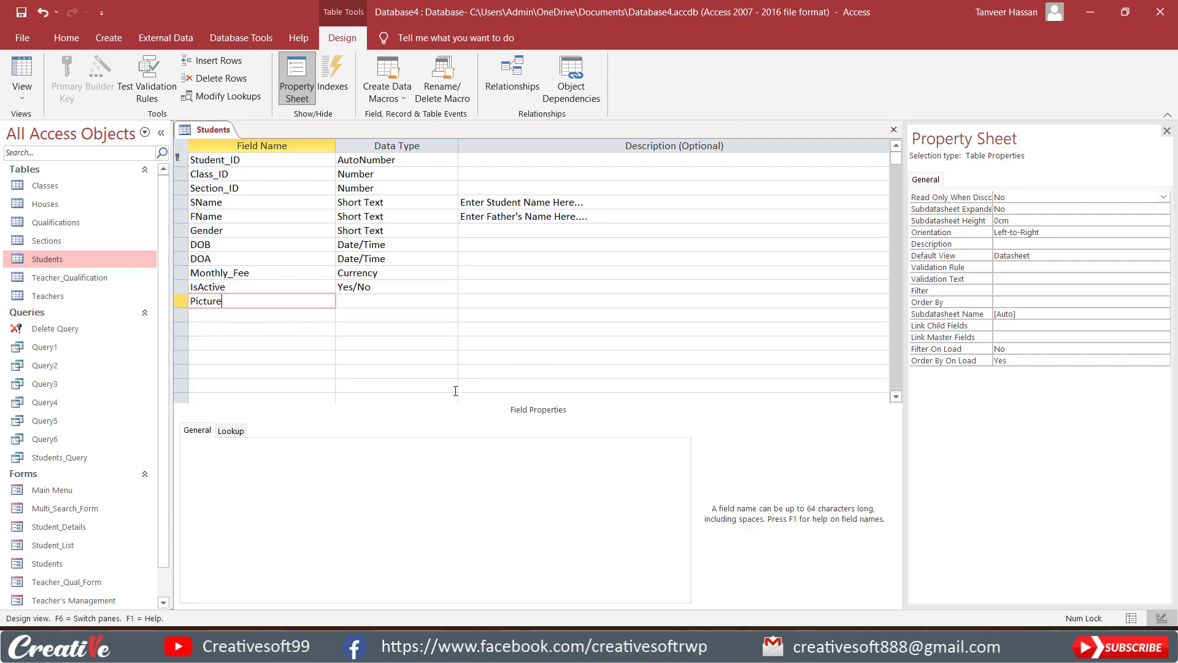
Add a Short Text field named Picture_Path below IsActive, then close the Students table and save its design.
{"action": "key", "text": "Tab"}
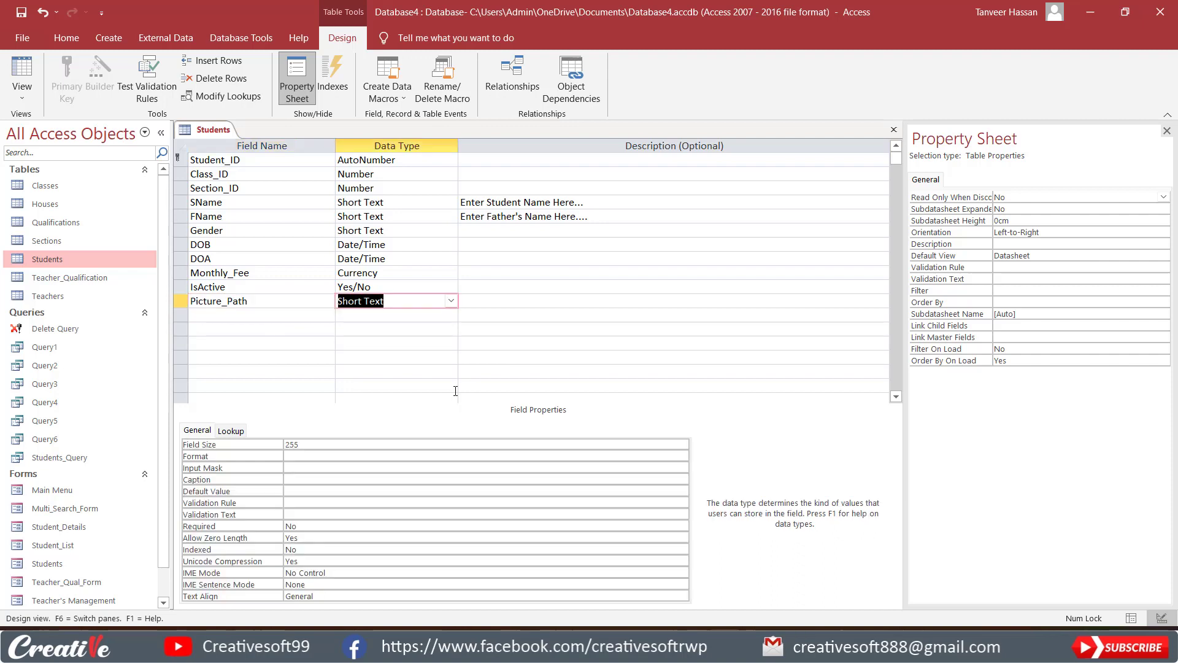
{"action": "key", "text": "Tab"}
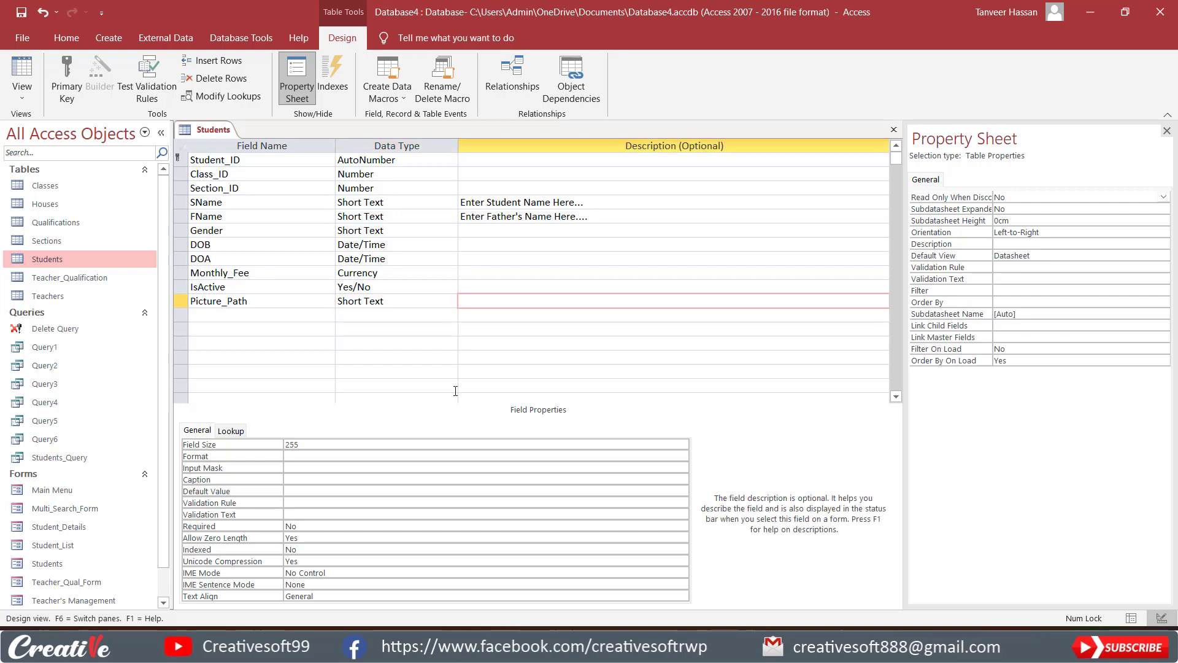
{"action": "left_click", "coordinate": [892, 131]}
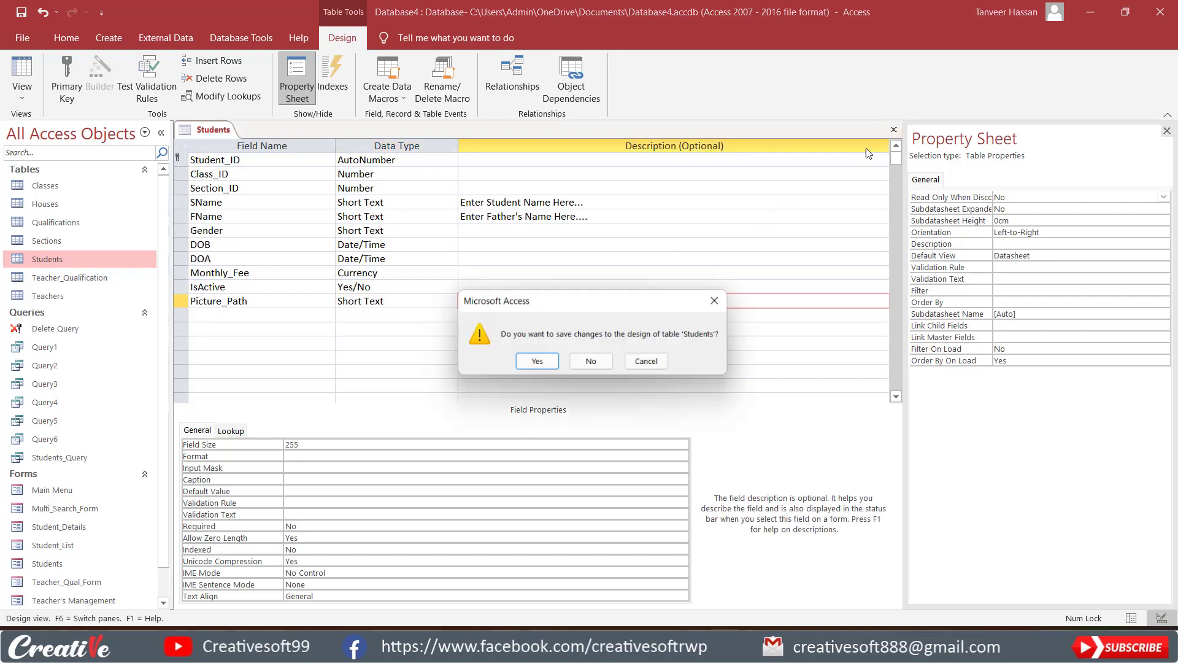
{"action": "left_click", "coordinate": [539, 364]}
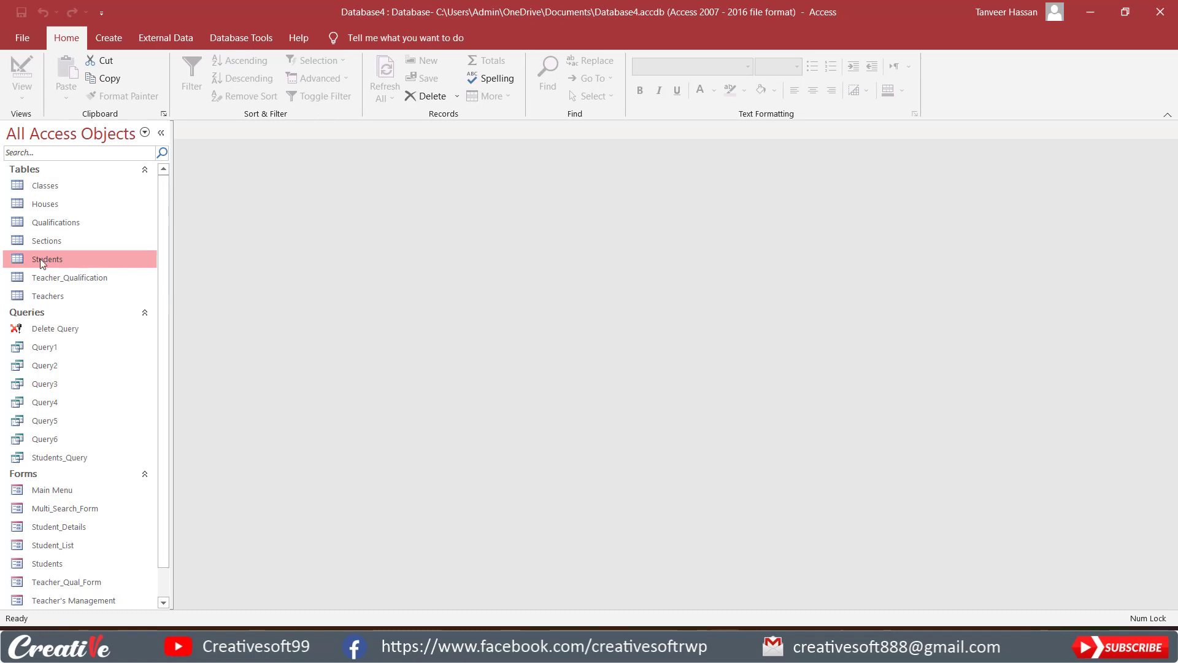
Open the Students form in Design View and bind the txtPicturePath text box to the Picture_Path field.
{"action": "right_click", "coordinate": [42, 561]}
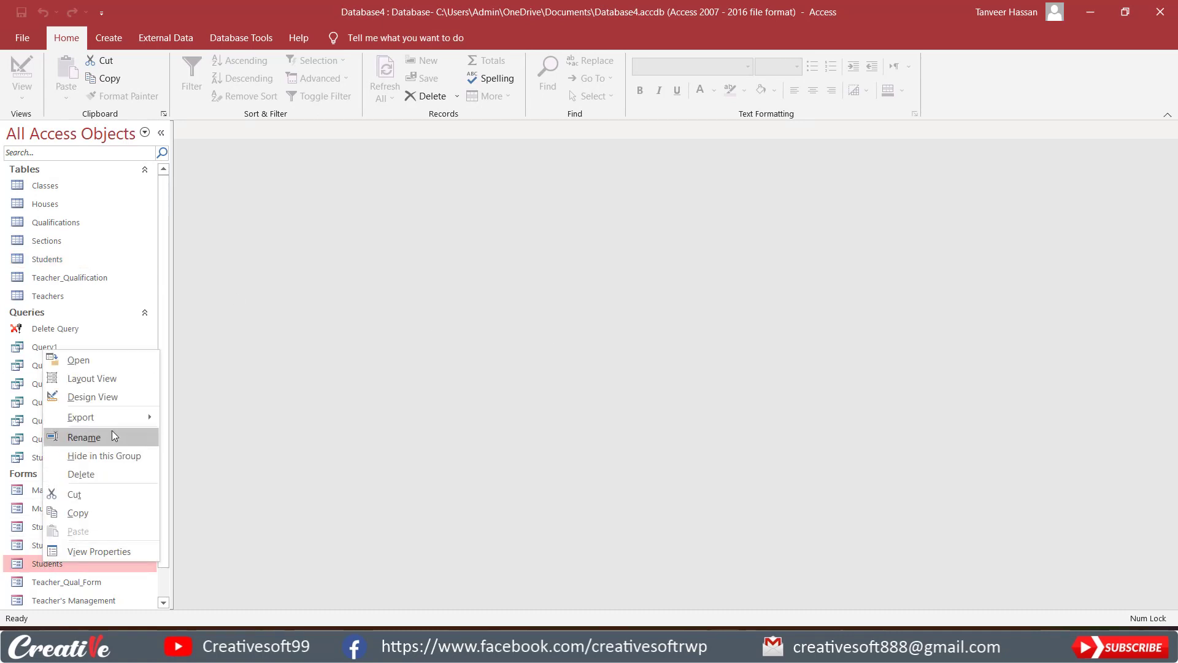
{"action": "left_click", "coordinate": [119, 398]}
{"action": "left_click", "coordinate": [375, 390]}
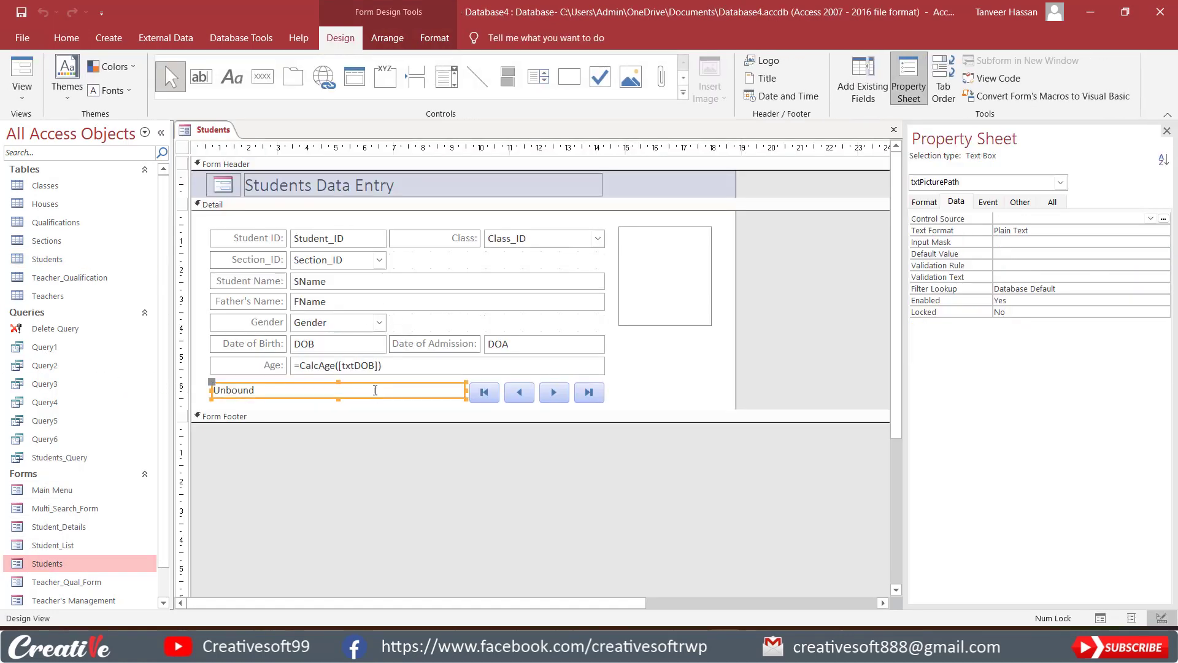
{"action": "left_click", "coordinate": [1151, 218]}
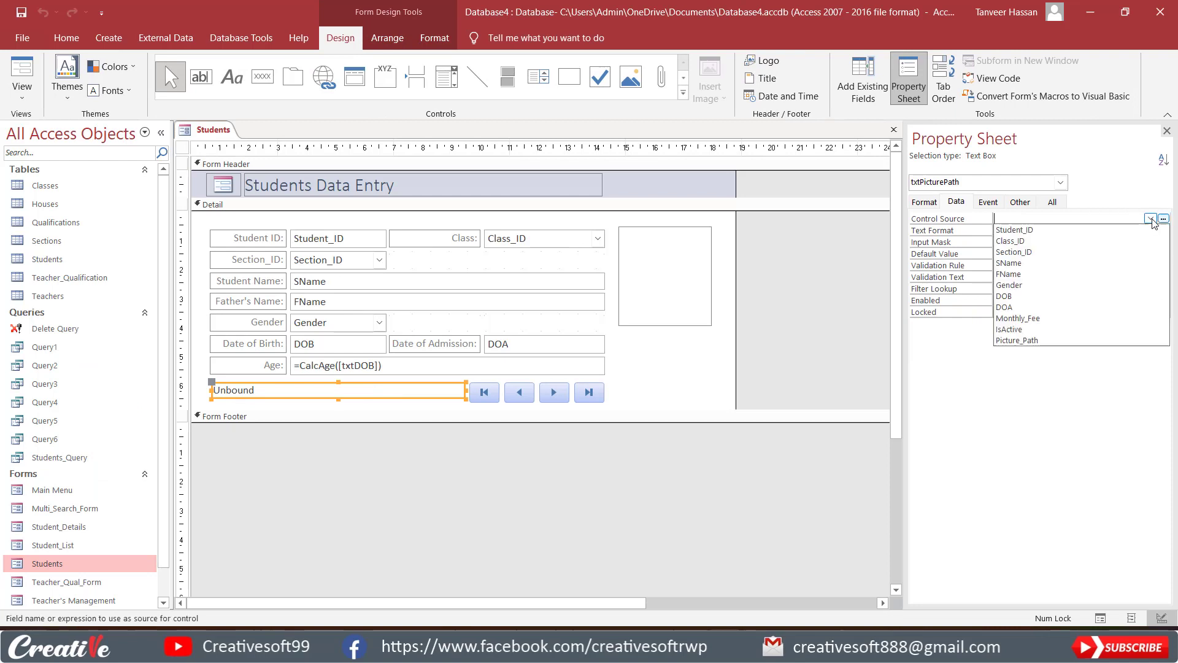
{"action": "left_click", "coordinate": [1019, 342]}
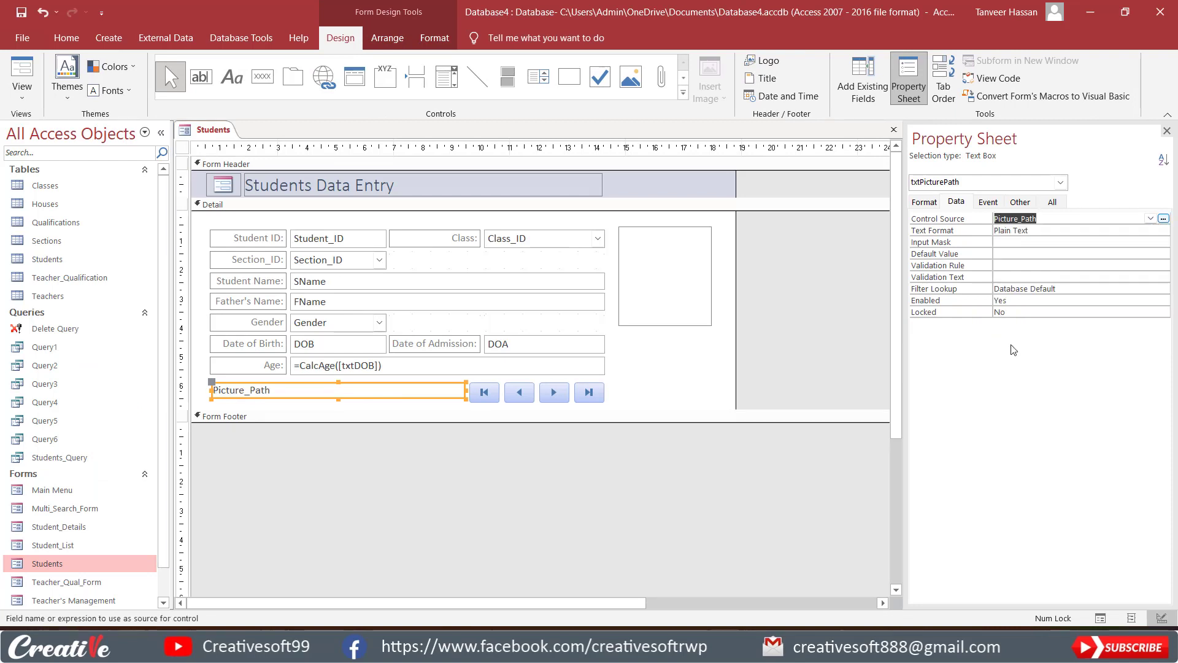
{"action": "left_click", "coordinate": [643, 373]}
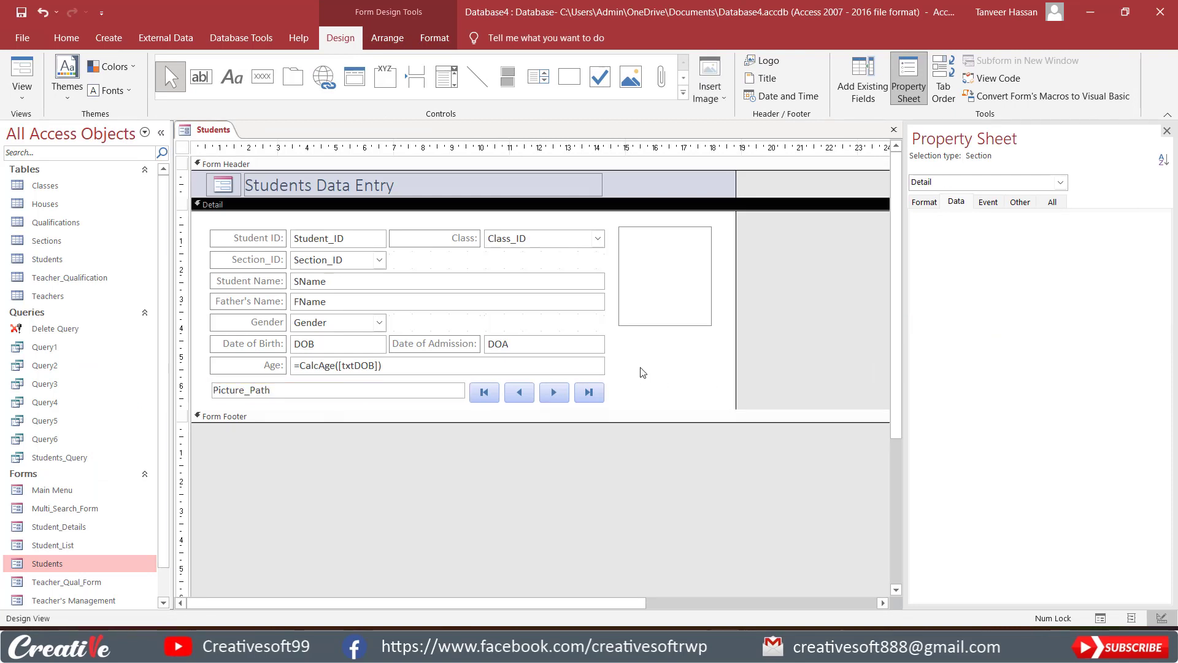
{"action": "left_click", "coordinate": [366, 391]}
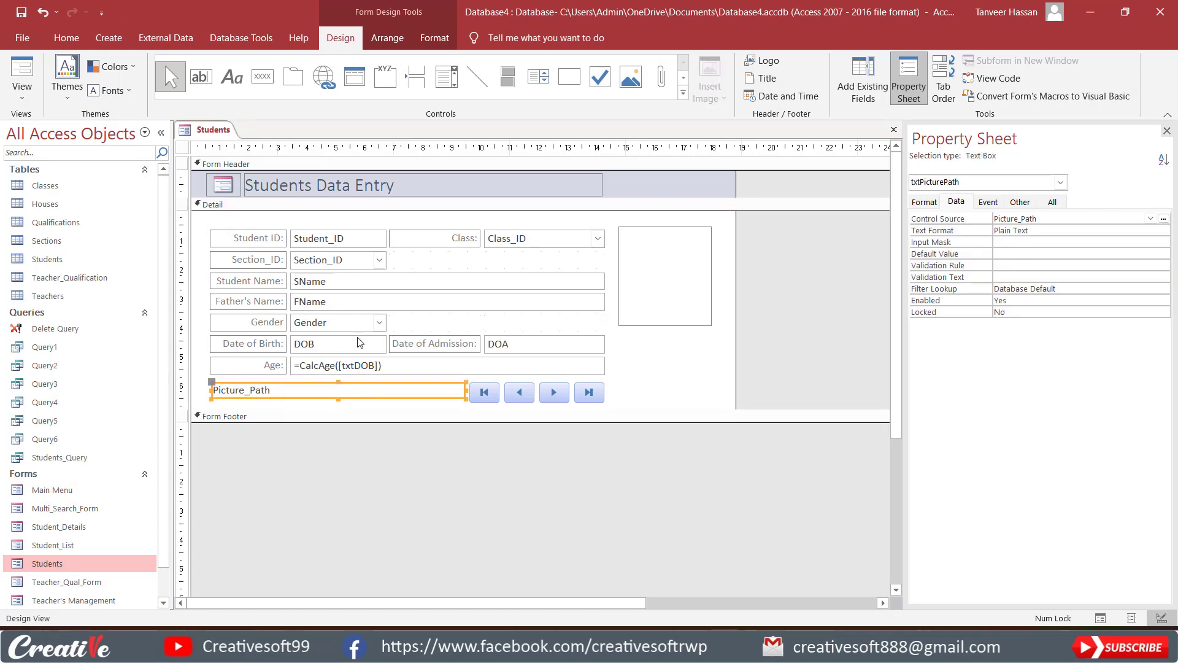
Switch the form to Form View and complete the first student's picture path with \1.jpg after the Students Images folder.
{"action": "left_click", "coordinate": [22, 73]}
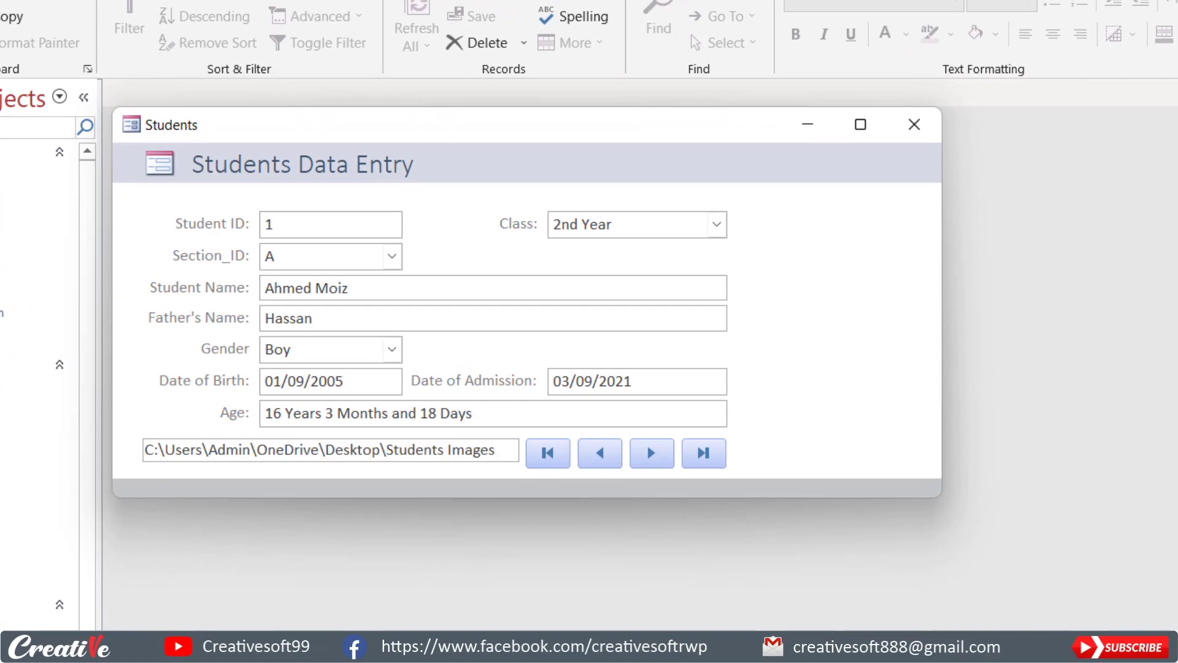
{"action": "type", "text": "\\1.jpg"}
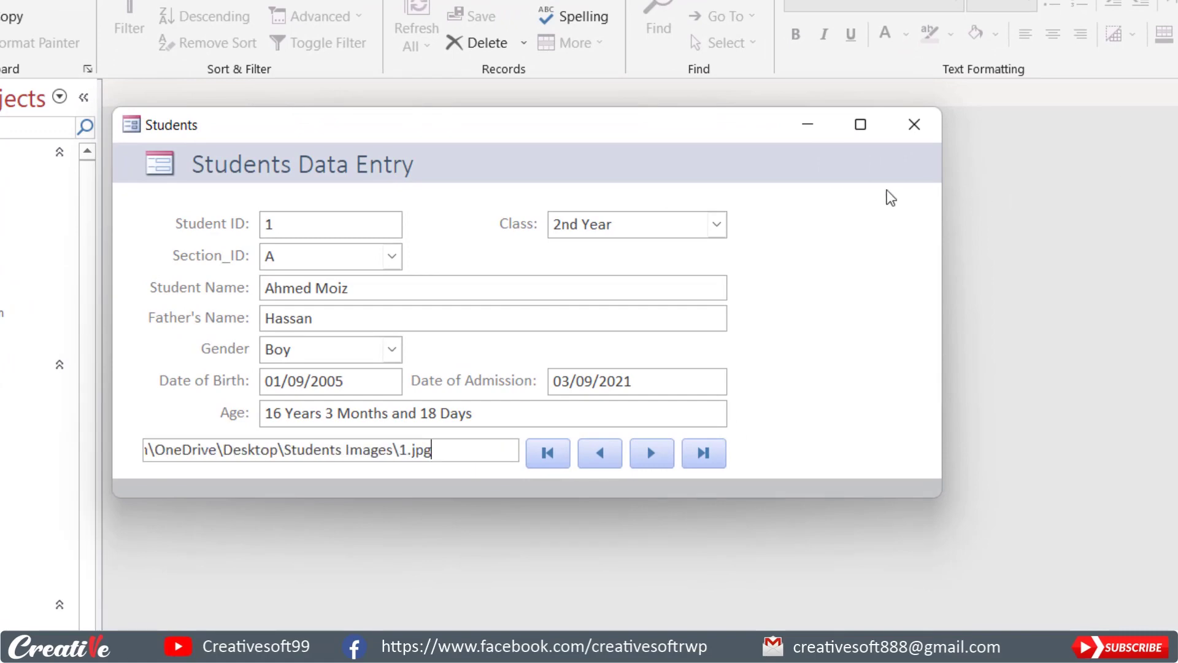
{"action": "key", "text": "Return"}
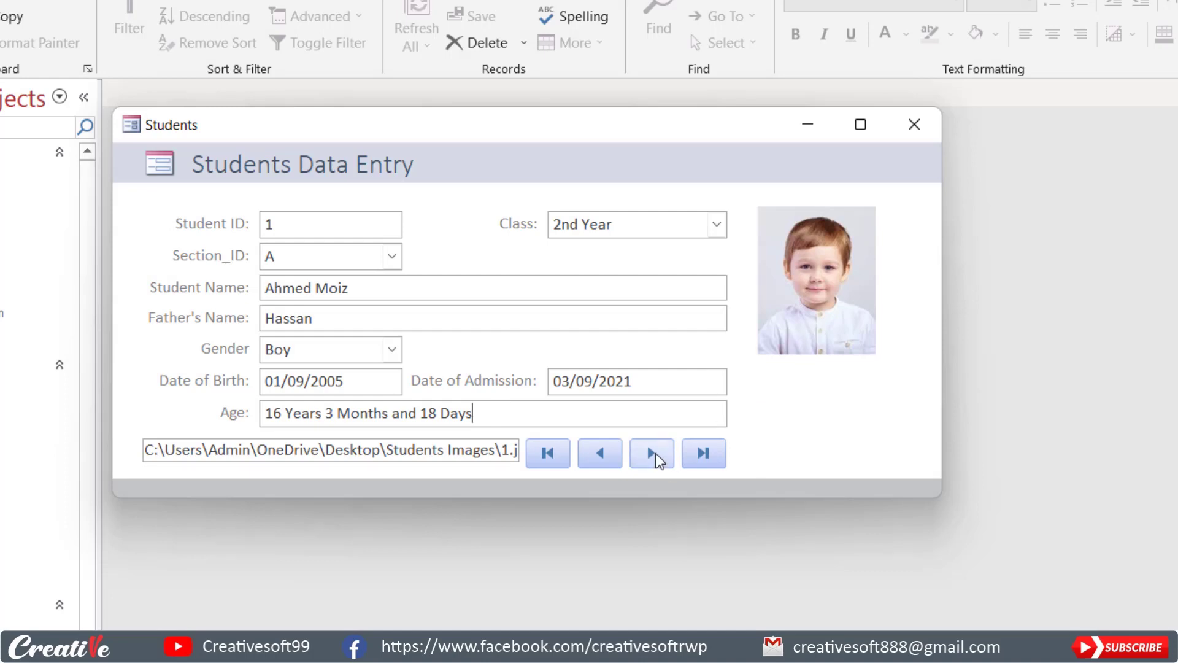
Browse forward through the student records, then return to the first record to check its photo.
{"action": "left_click", "coordinate": [657, 459]}
{"action": "left_click", "coordinate": [715, 460]}
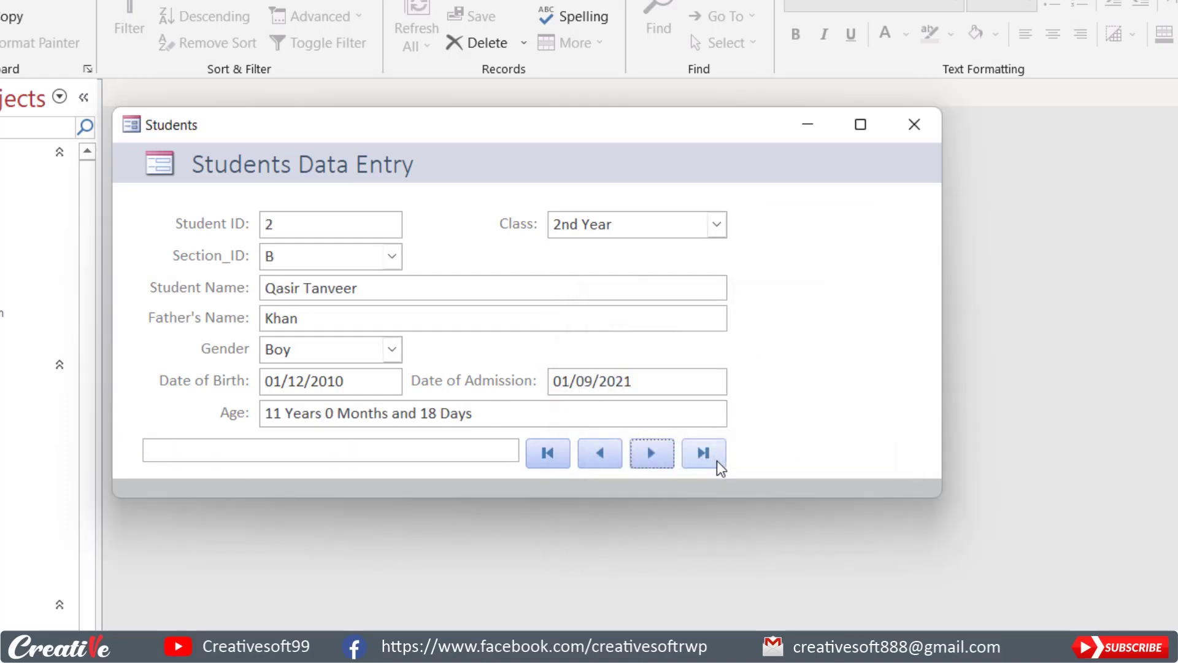
{"action": "left_click", "coordinate": [657, 459]}
{"action": "left_click", "coordinate": [605, 456]}
{"action": "left_click", "coordinate": [603, 453]}
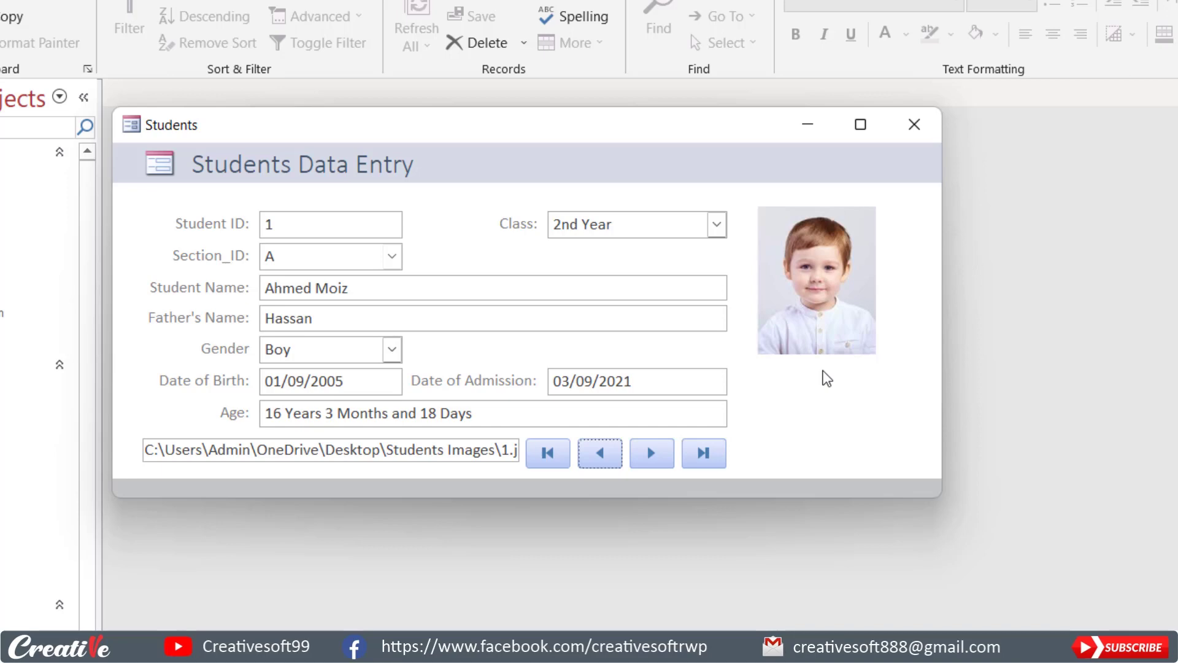
Examine the first student's full picture path, highlighting its Students Images folder portion.
{"action": "left_click", "coordinate": [342, 451]}
{"action": "left_click_drag", "start_coordinate": [142, 453], "coordinate": [527, 452]}
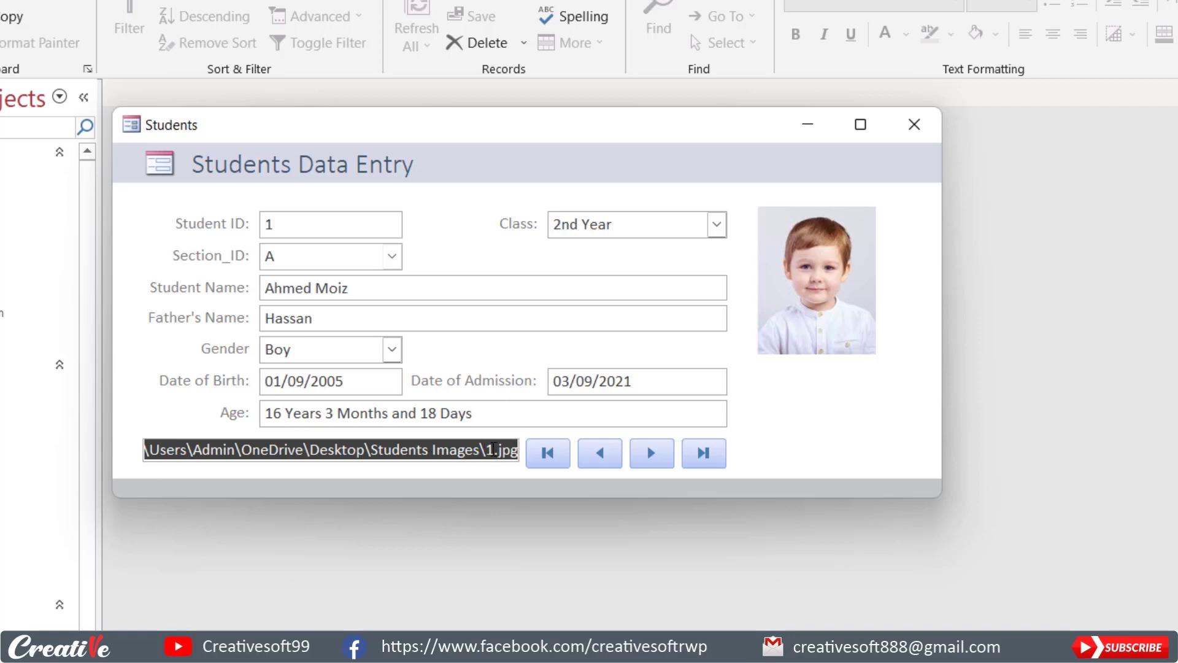
{"action": "left_click", "coordinate": [495, 451]}
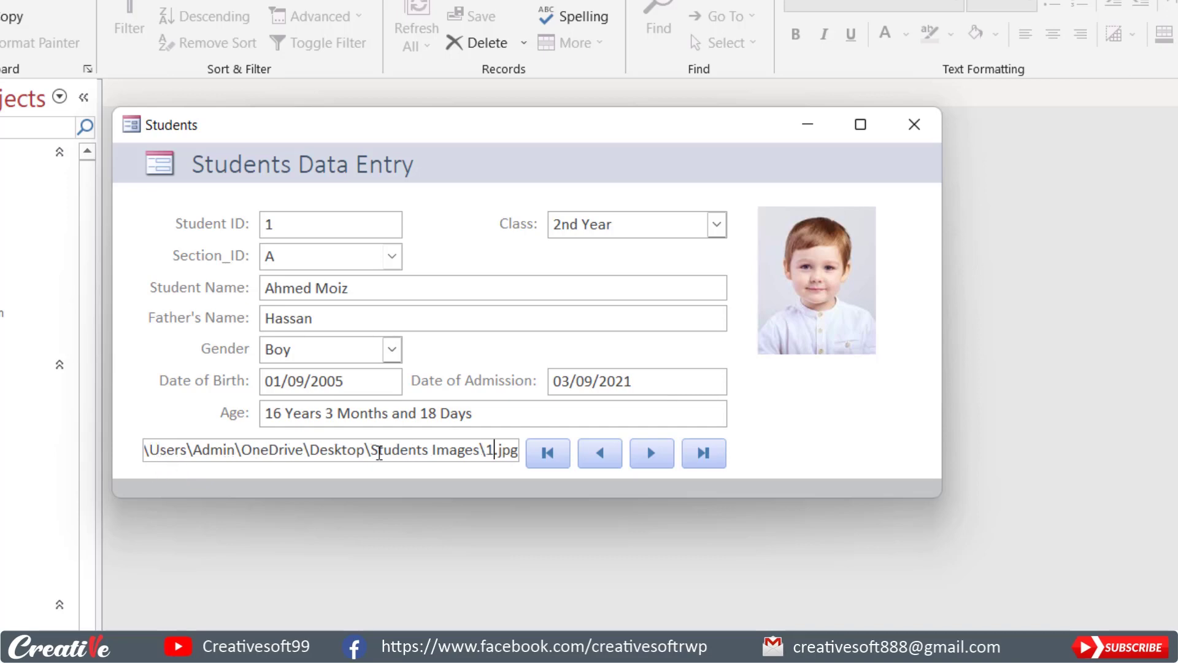
{"action": "double_click", "coordinate": [376, 450]}
{"action": "left_click_drag", "start_coordinate": [442, 453], "coordinate": [481, 451]}
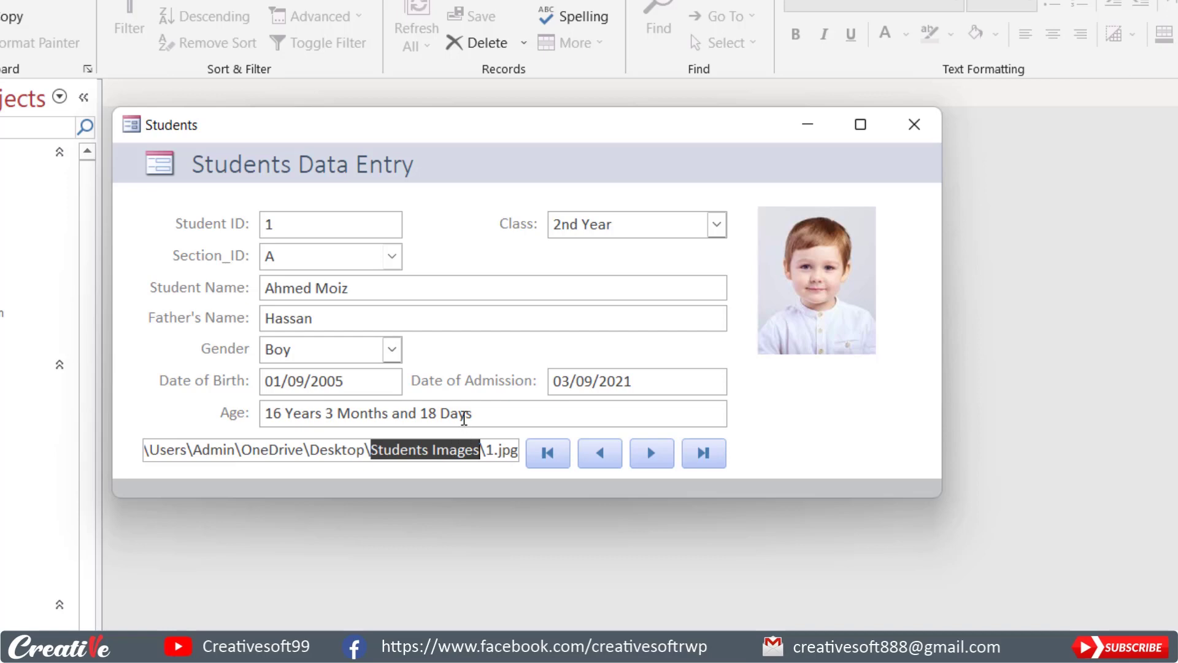
Return the form to Design View and draw a command button about 2.54 × 0.635 cm below the image control, skipping the wizard.
{"action": "right_click", "coordinate": [805, 399]}
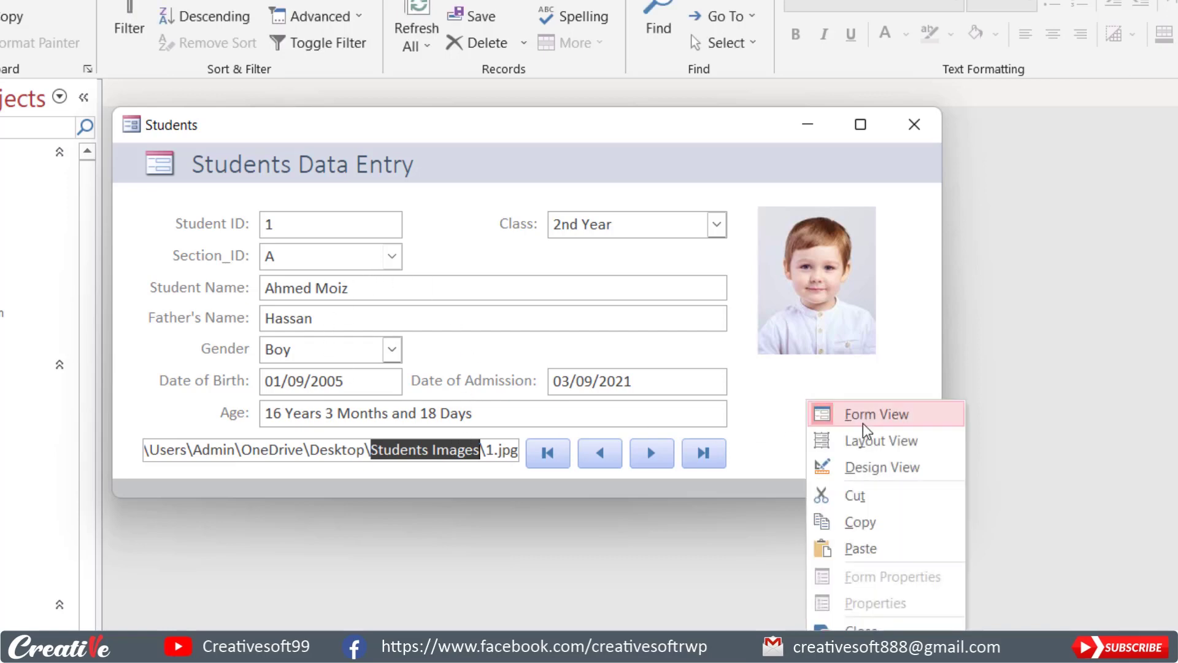
{"action": "left_click", "coordinate": [890, 458]}
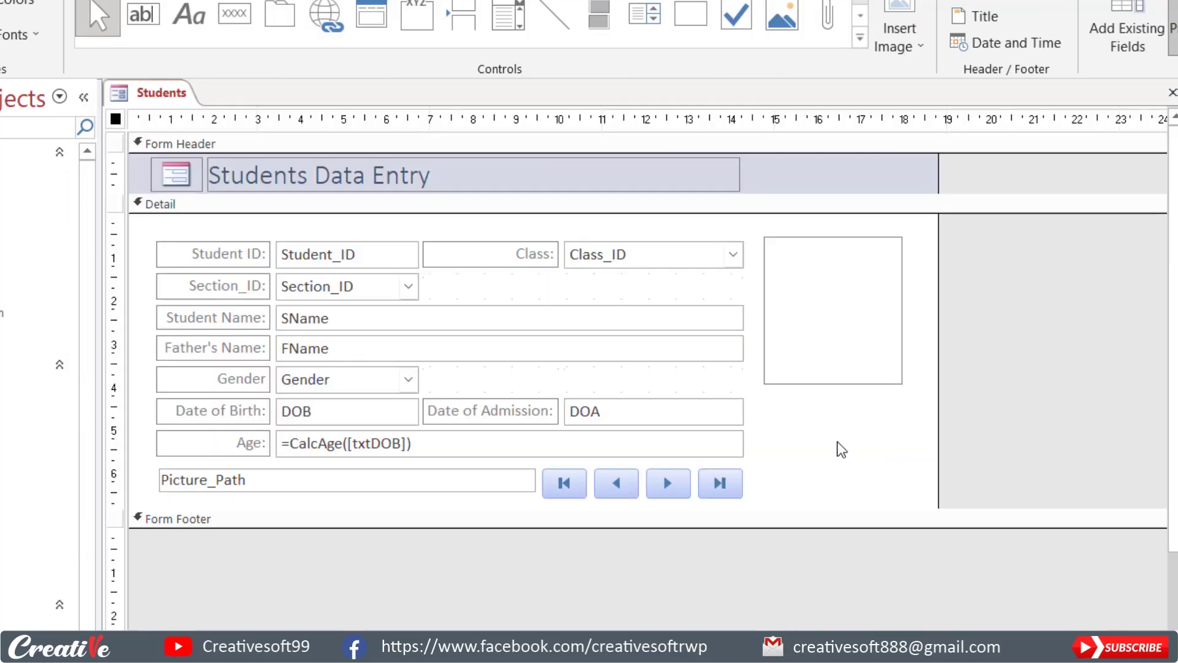
{"action": "left_click", "coordinate": [832, 425]}
{"action": "left_click", "coordinate": [247, 12]}
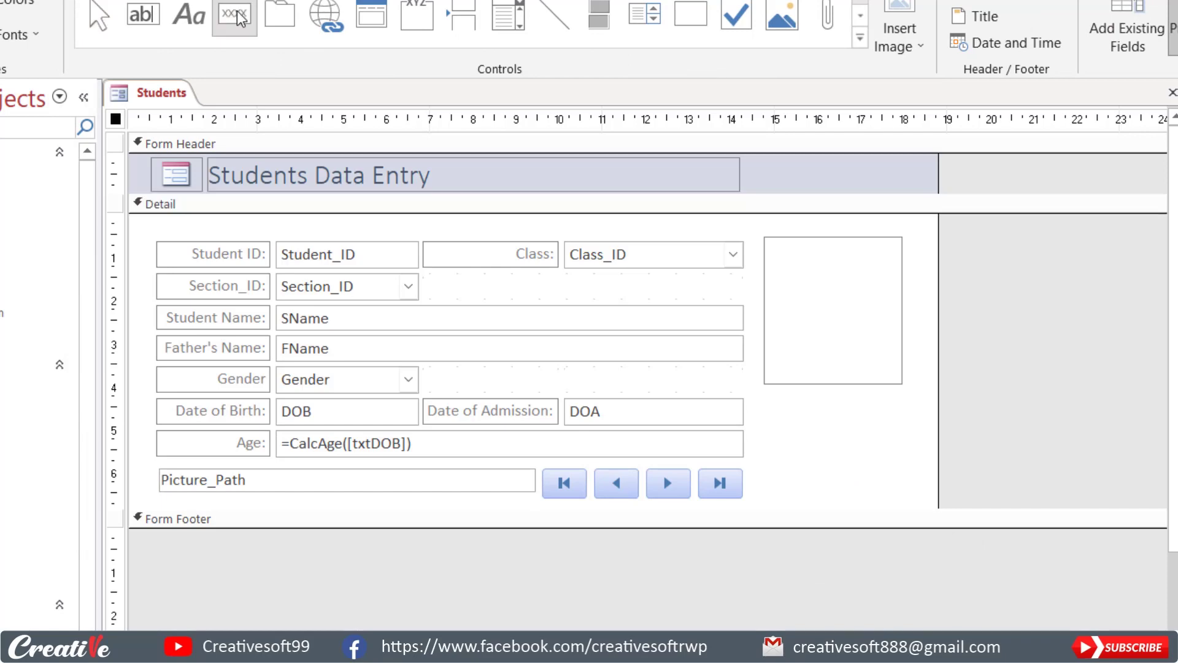
{"action": "left_click_drag", "start_coordinate": [782, 402], "coordinate": [895, 432]}
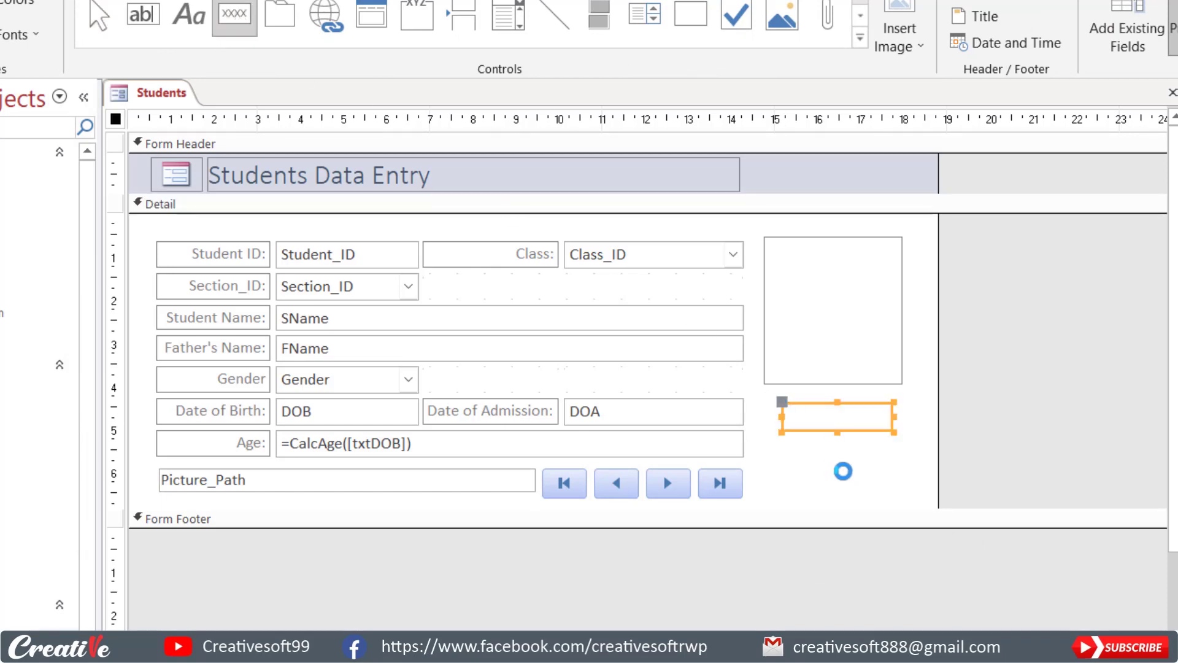
{"action": "left_click", "coordinate": [638, 423]}
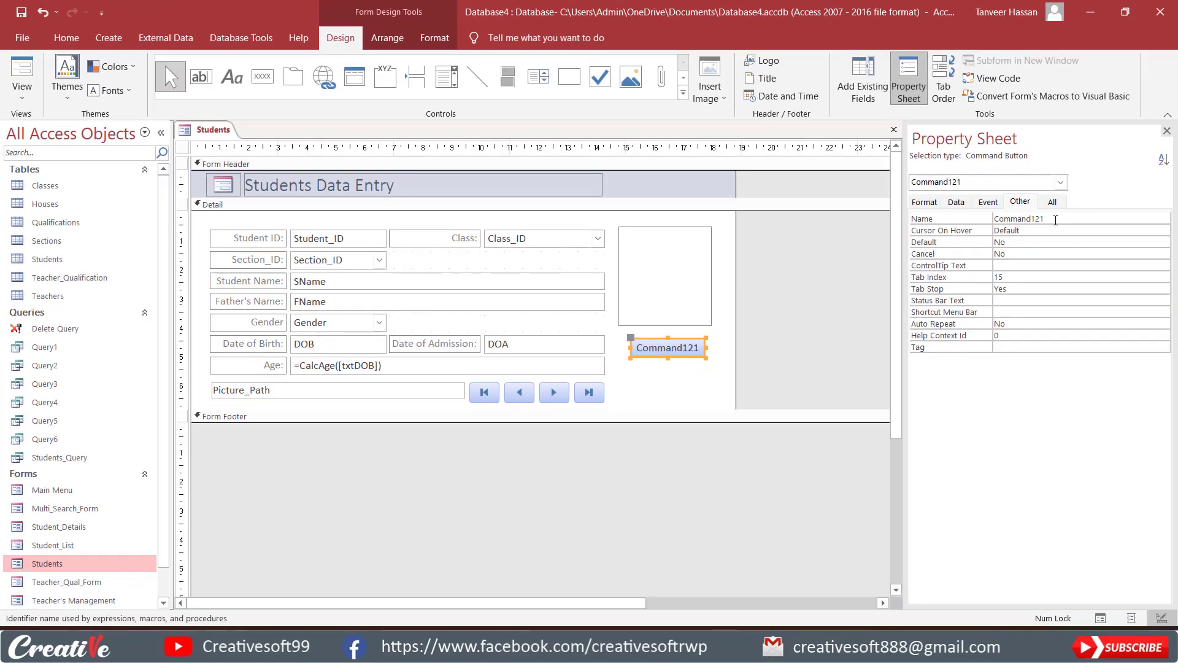
Name the new command button CmdLinkPicture.
{"action": "double_click", "coordinate": [1056, 219]}
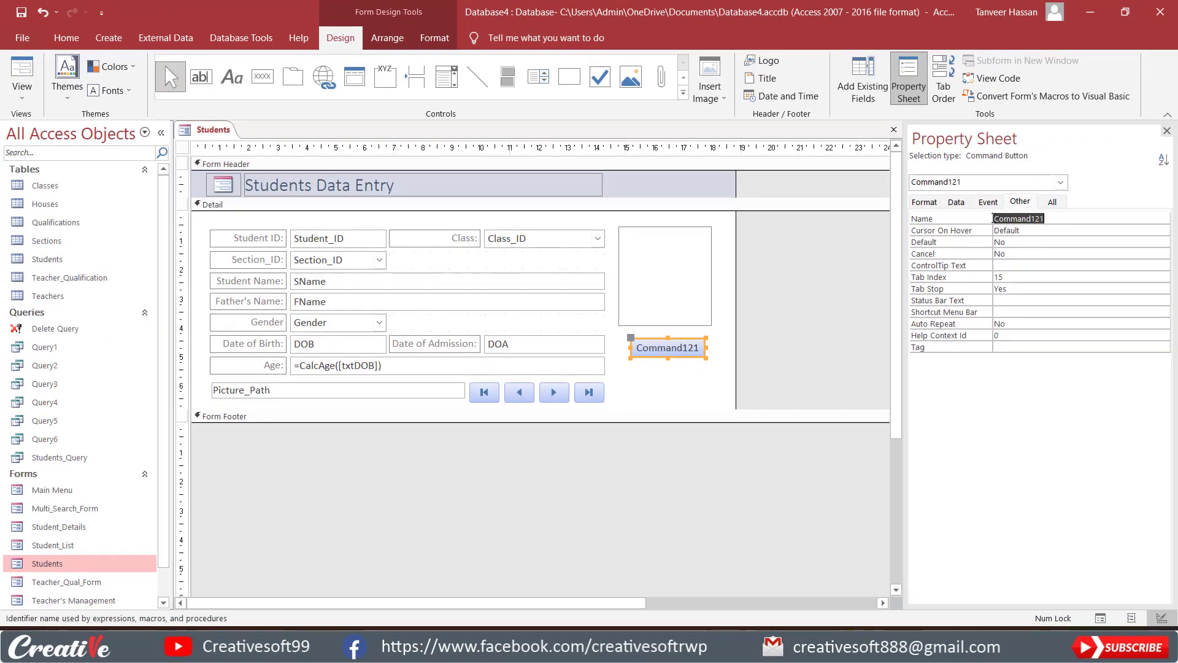
{"action": "type", "text": "CmdLinkPicture"}
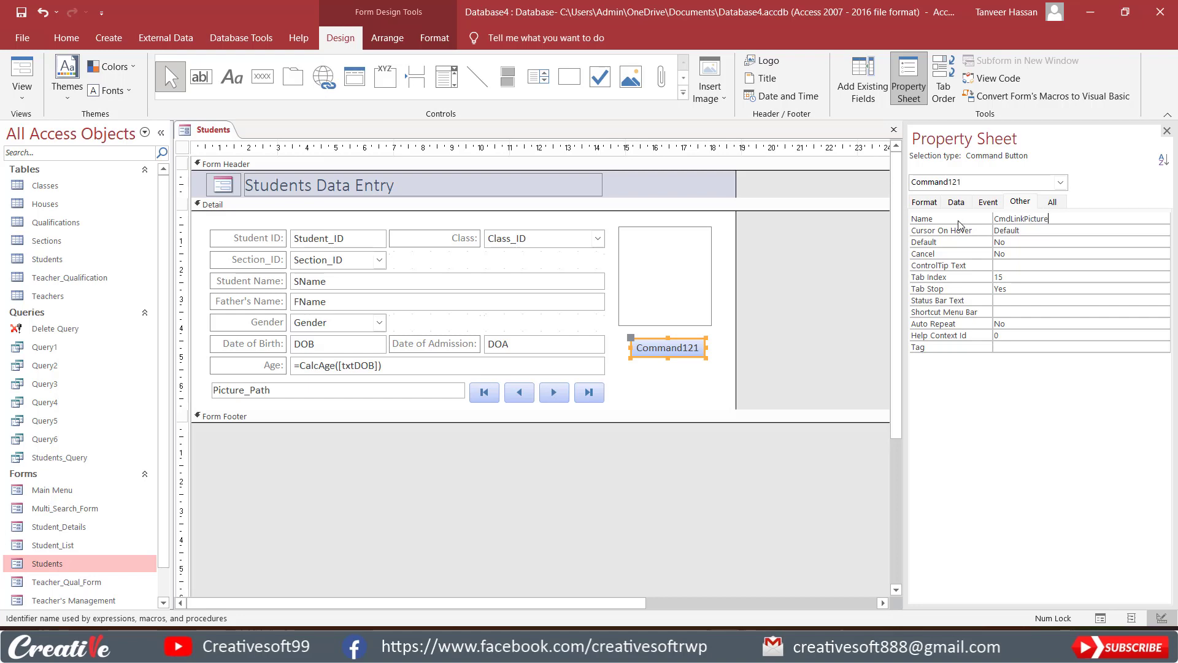
{"action": "key", "text": "Return"}
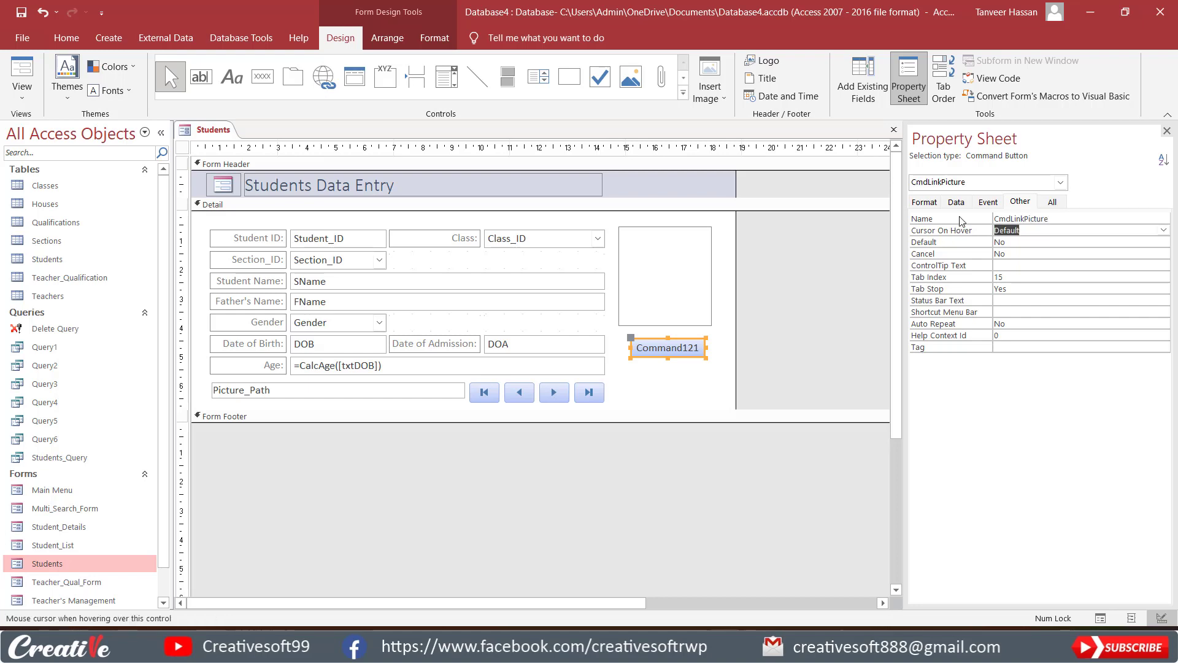
Set the CmdLinkPicture button's caption to Link Picture.
{"action": "left_click", "coordinate": [928, 203]}
{"action": "left_click_drag", "start_coordinate": [1063, 216], "coordinate": [944, 225]}
{"action": "type", "text": "Lin"}
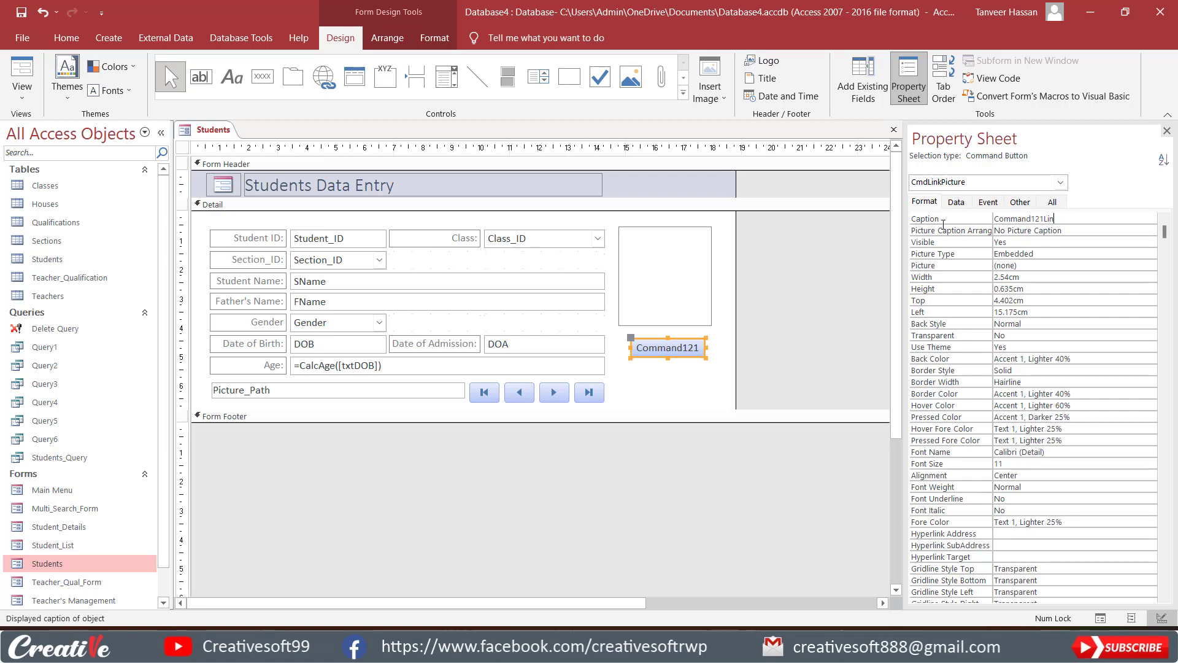
{"action": "key", "text": "BackSpace"}
{"action": "key", "text": "BackSpace"}
{"action": "key", "text": "BackSpace"}
{"action": "key", "text": "BackSpace"}
{"action": "key", "text": "BackSpace"}
{"action": "key", "text": "BackSpace"}
{"action": "key", "text": "BackSpace"}
{"action": "key", "text": "BackSpace"}
{"action": "key", "text": "BackSpace"}
{"action": "key", "text": "BackSpace"}
{"action": "key", "text": "BackSpace"}
{"action": "key", "text": "BackSpace"}
{"action": "type", "text": "Link Picture"}
{"action": "key", "text": "Return"}
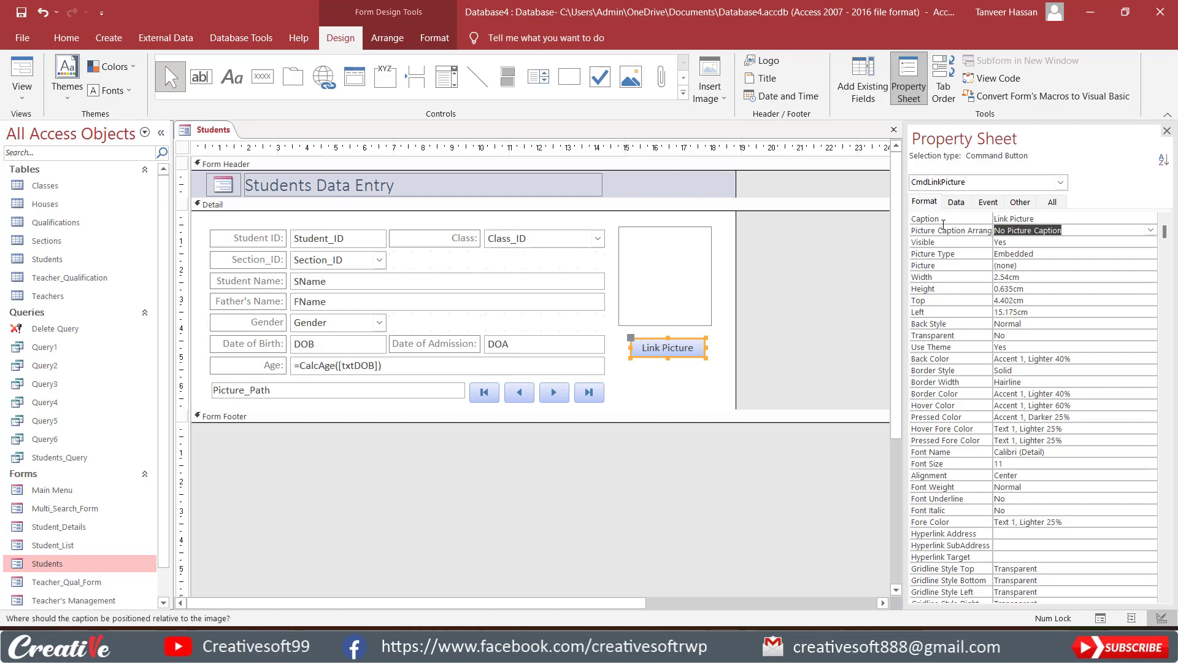
Move the Link Picture button up against the image control and place a copy of it directly below.
{"action": "left_click", "coordinate": [667, 391]}
{"action": "left_click_drag", "start_coordinate": [670, 353], "coordinate": [663, 342]}
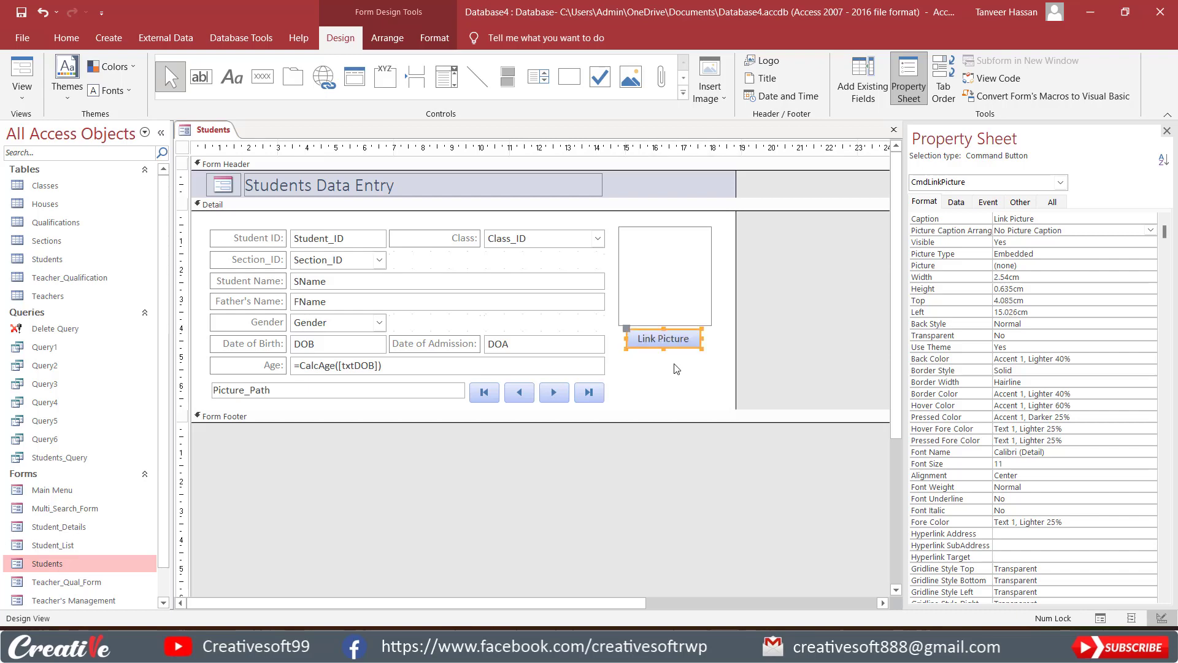
{"action": "left_click", "coordinate": [674, 363]}
{"action": "left_click", "coordinate": [677, 349]}
{"action": "key", "text": "ctrl+c"}
{"action": "key", "text": "ctrl+v"}
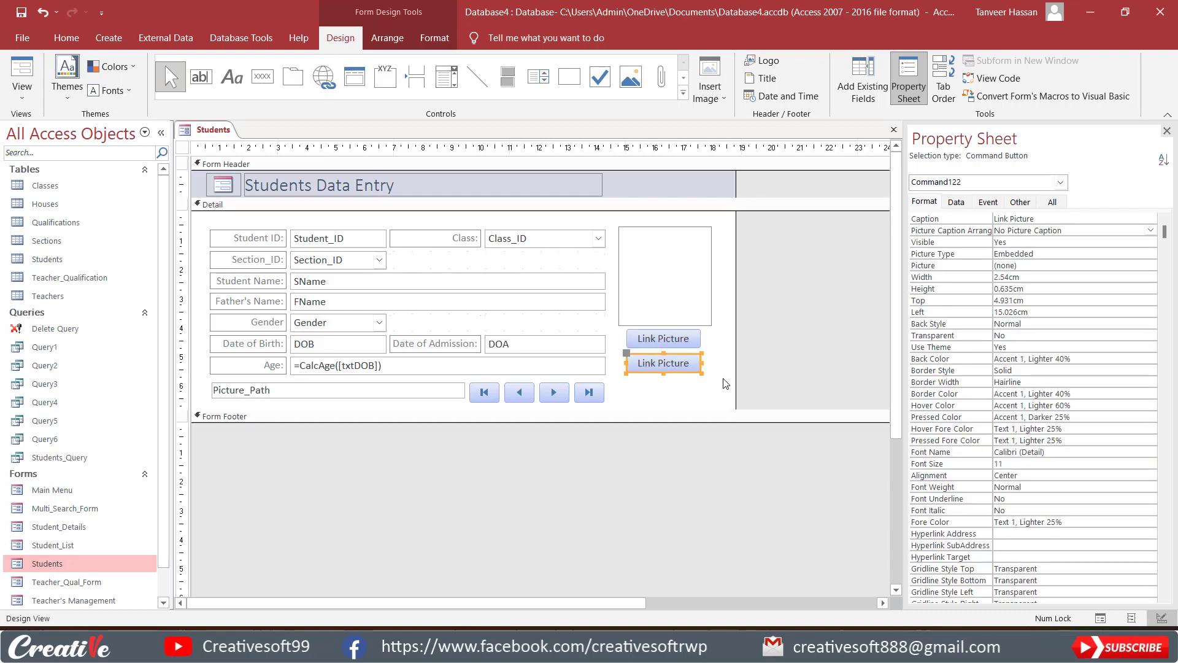
{"action": "left_click", "coordinate": [721, 387]}
Change the copied button's caption to Un-Link Picture.
{"action": "left_click", "coordinate": [672, 365]}
{"action": "left_click", "coordinate": [655, 363]}
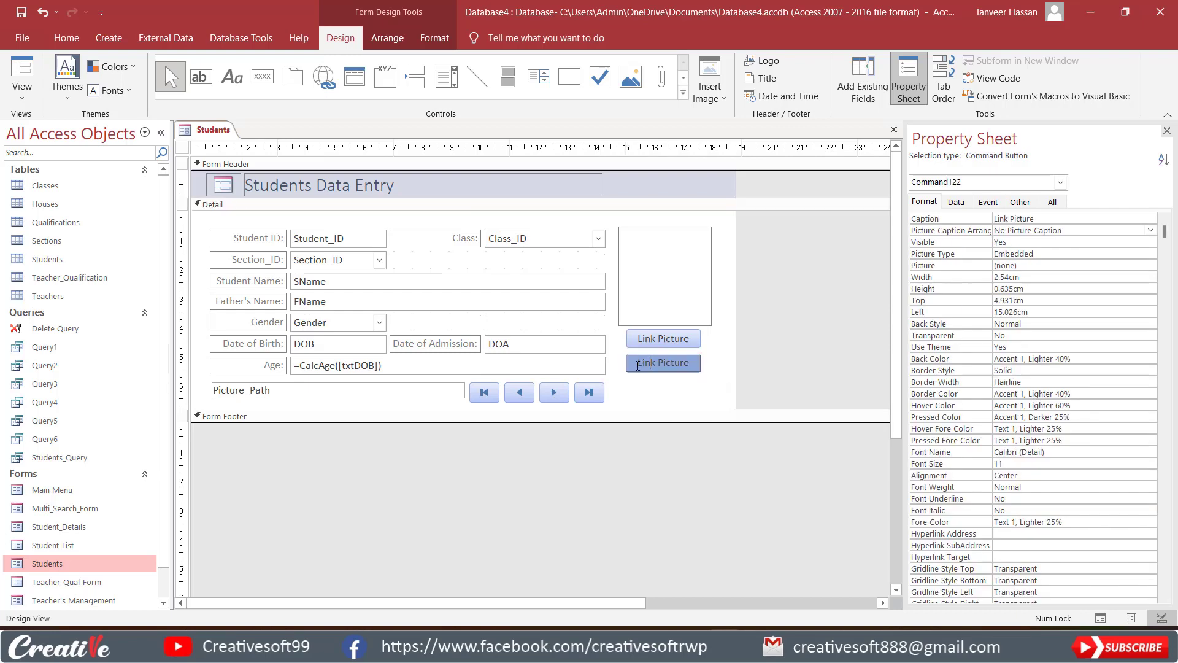
{"action": "type", "text": "Un"}
{"action": "key", "text": "BackSpace"}
{"action": "type", "text": "-"}
{"action": "left_click", "coordinate": [688, 398]}
Name the Un-Link Picture button CmdUnlinkPicture.
{"action": "left_click", "coordinate": [679, 365]}
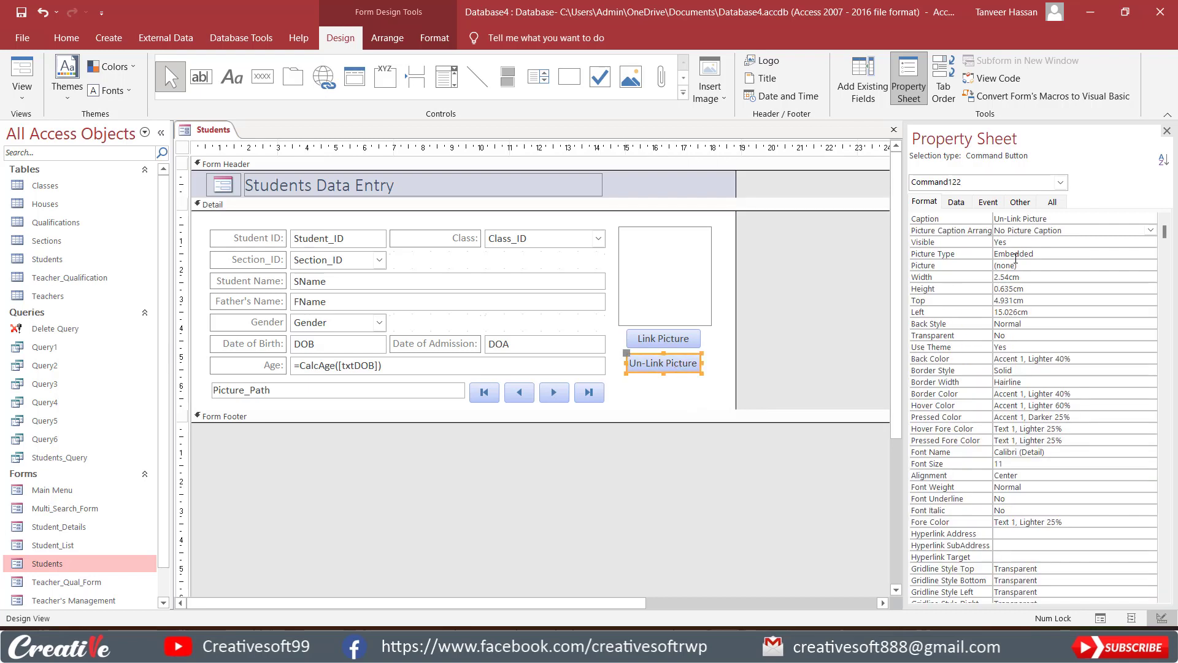
{"action": "left_click", "coordinate": [1020, 202]}
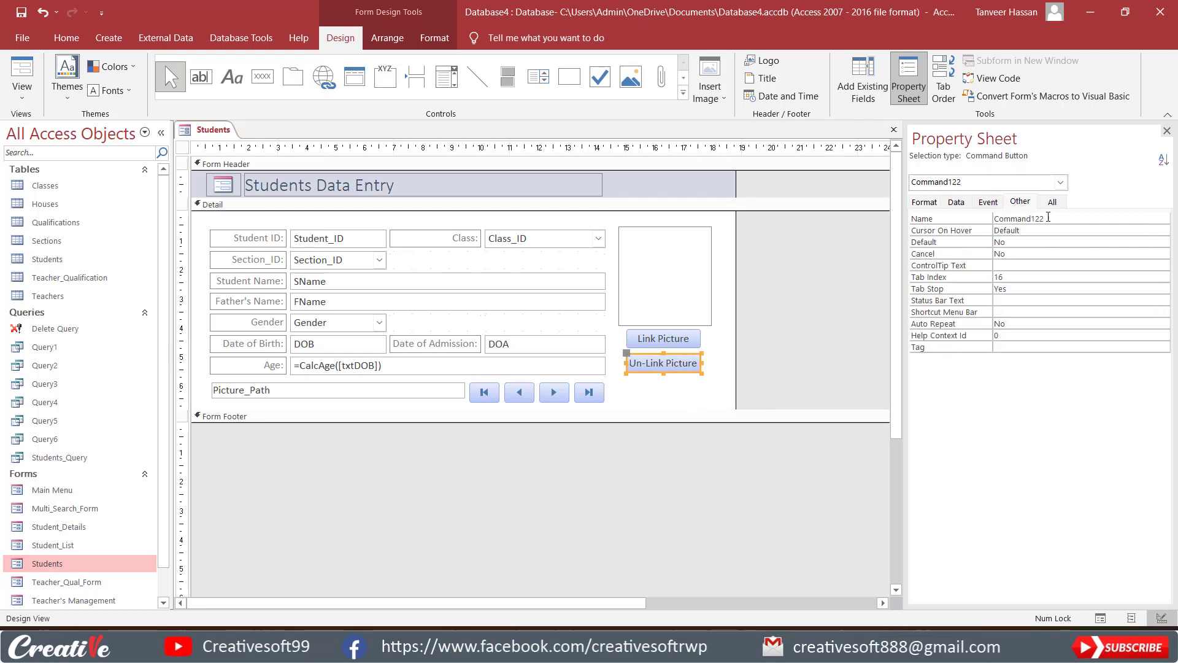
{"action": "left_click", "coordinate": [976, 219]}
{"action": "type", "text": "C"}
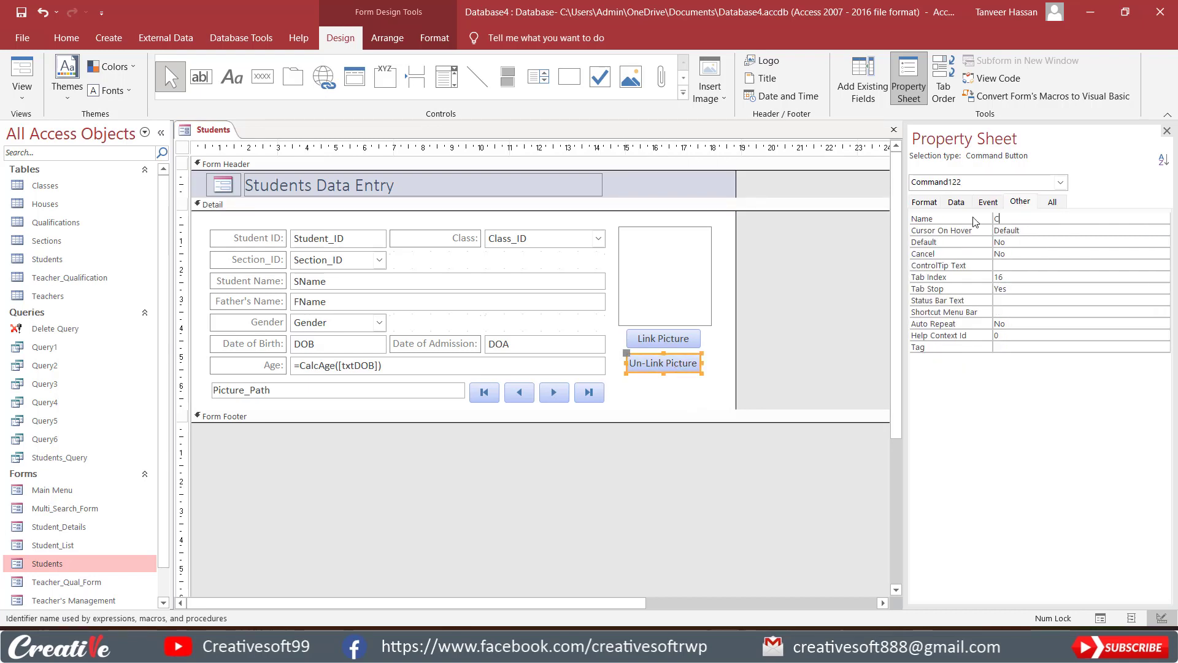
{"action": "type", "text": "mdUnlinkPictue"}
{"action": "key", "text": "Return"}
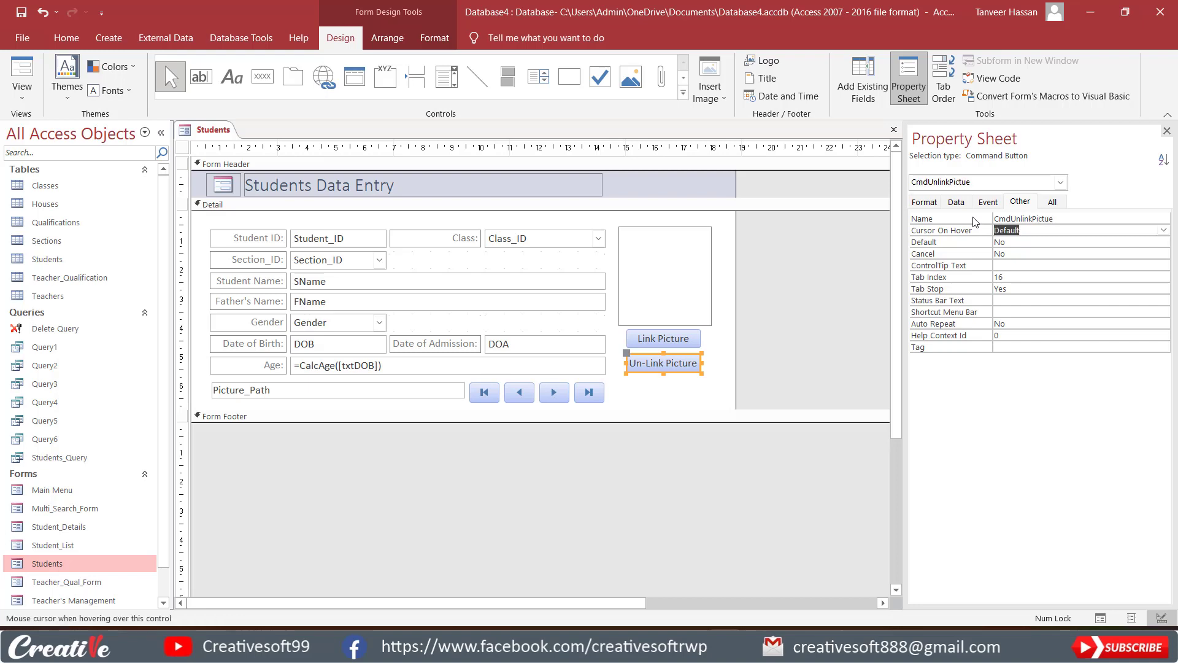
{"action": "left_click", "coordinate": [1065, 219]}
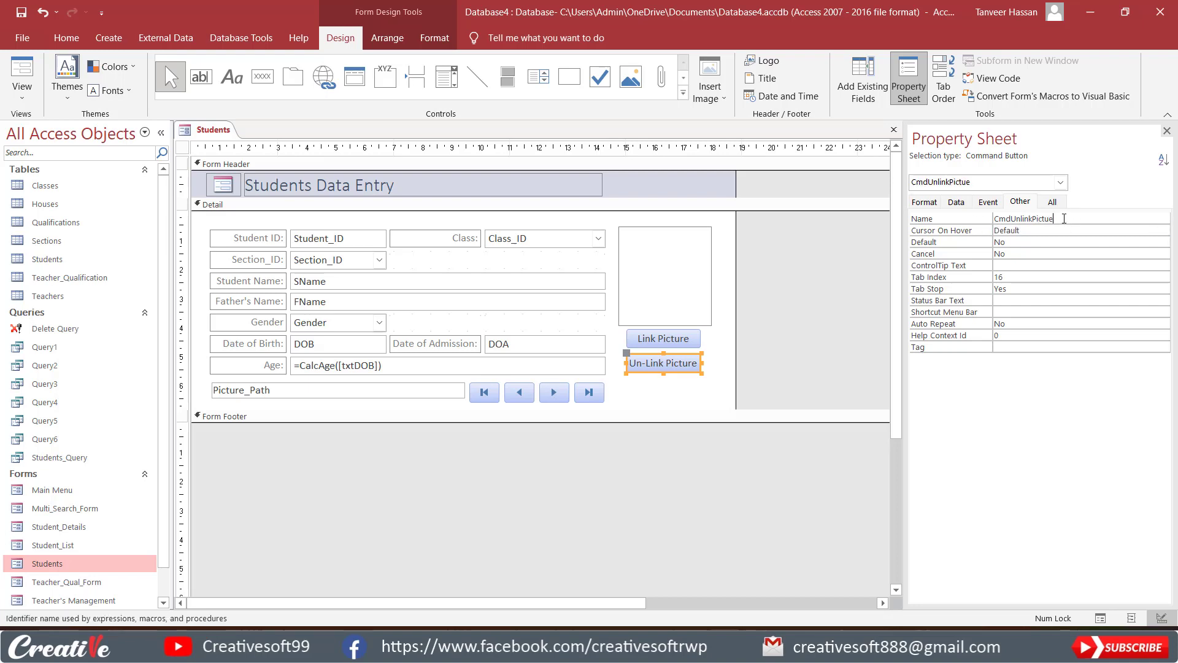
{"action": "type", "text": "re"}
{"action": "key", "text": "Return"}
{"action": "left_click", "coordinate": [1067, 217]}
Review the names of the Link Picture button and the image control, then reselect the Link Picture button.
{"action": "left_click", "coordinate": [659, 341]}
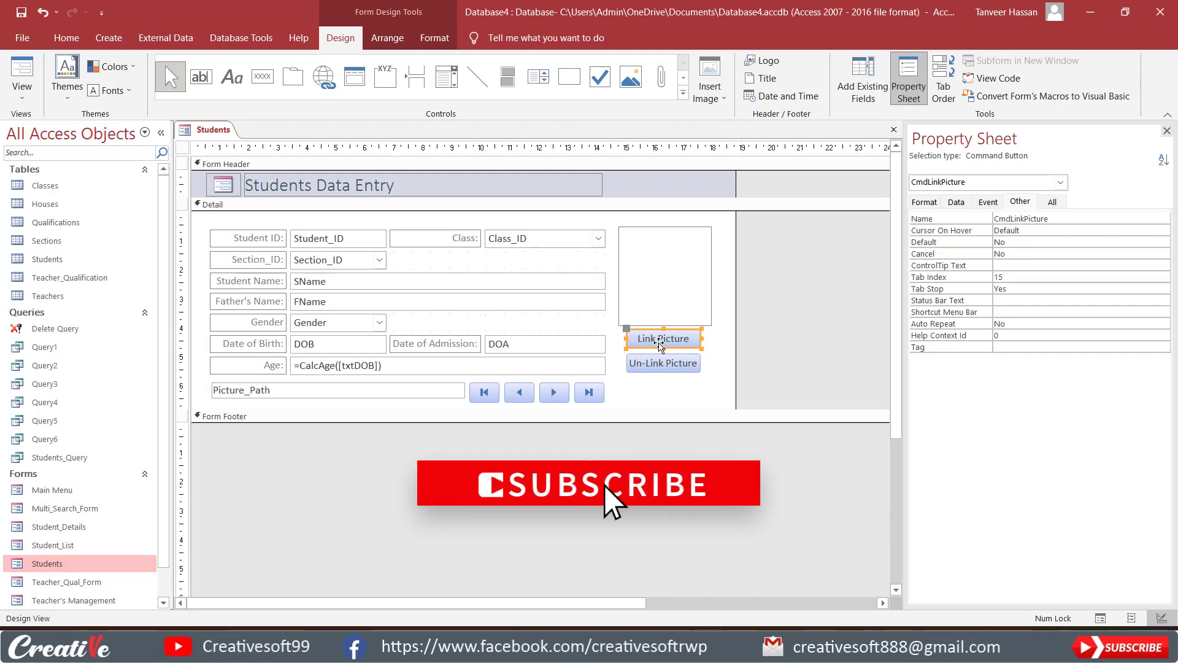
{"action": "left_click", "coordinate": [660, 287]}
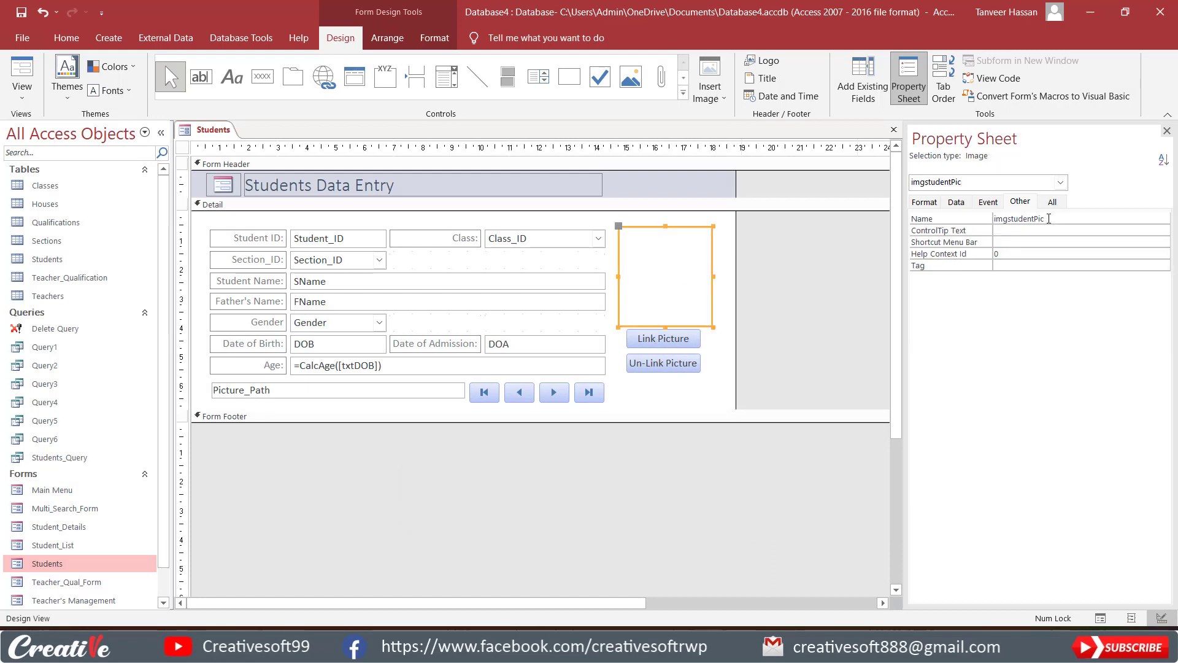
{"action": "left_click", "coordinate": [666, 339]}
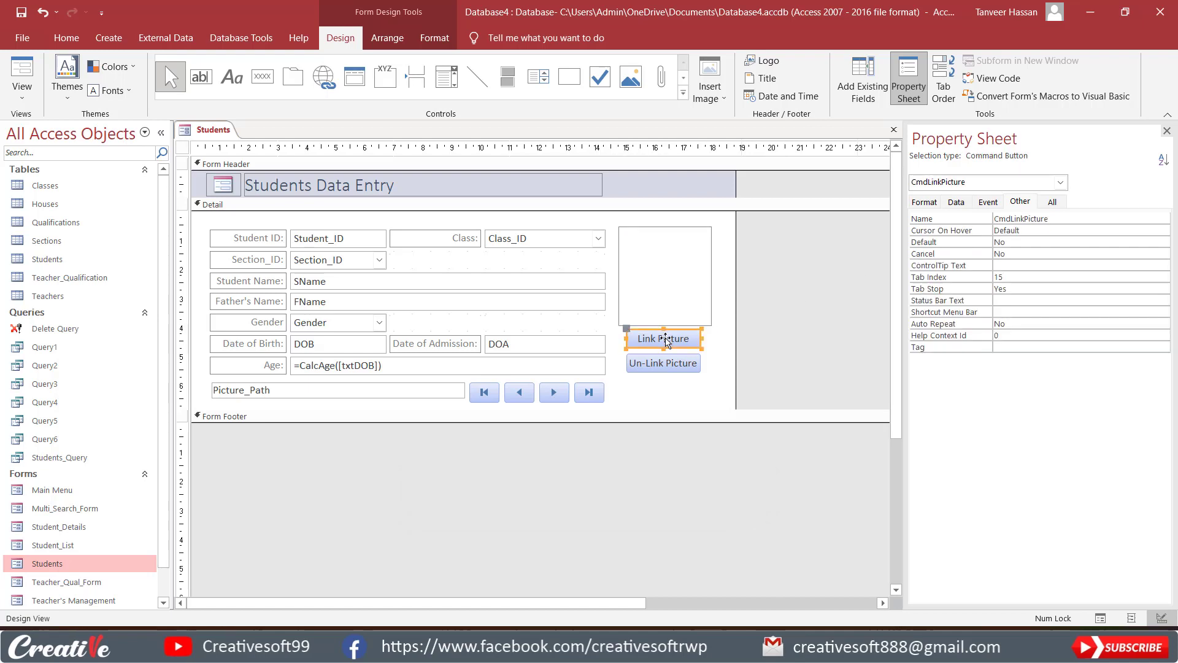
Create an On Click event procedure for the Link Picture button with the Code Builder.
{"action": "left_click", "coordinate": [988, 203]}
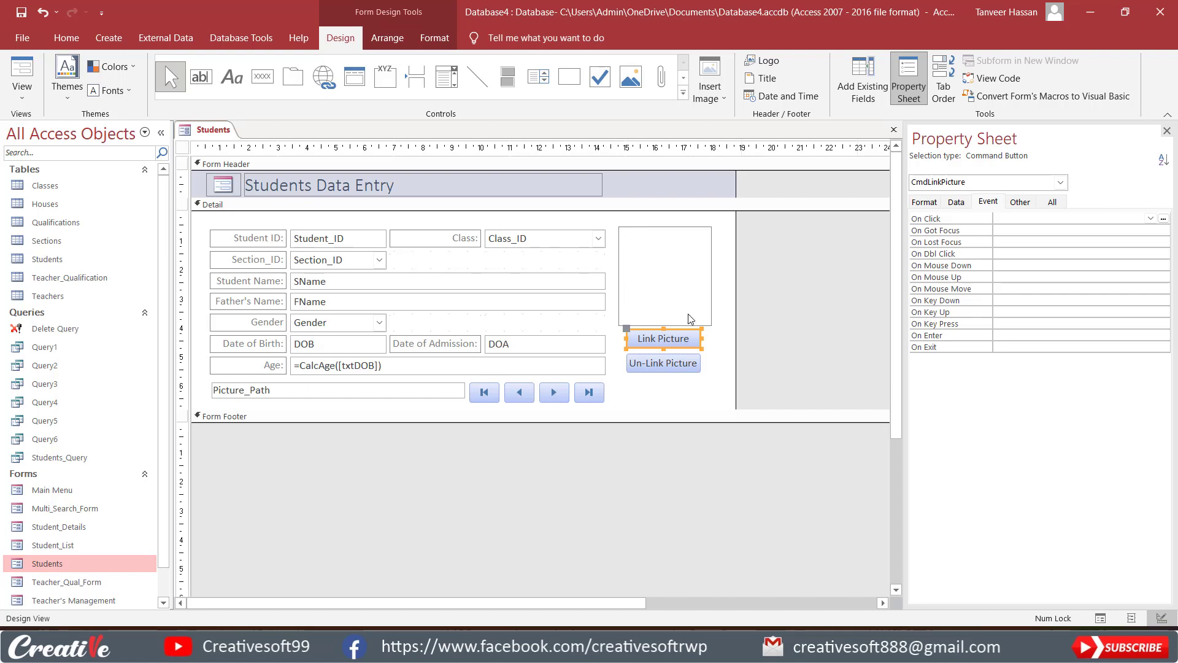
{"action": "left_click", "coordinate": [1032, 220]}
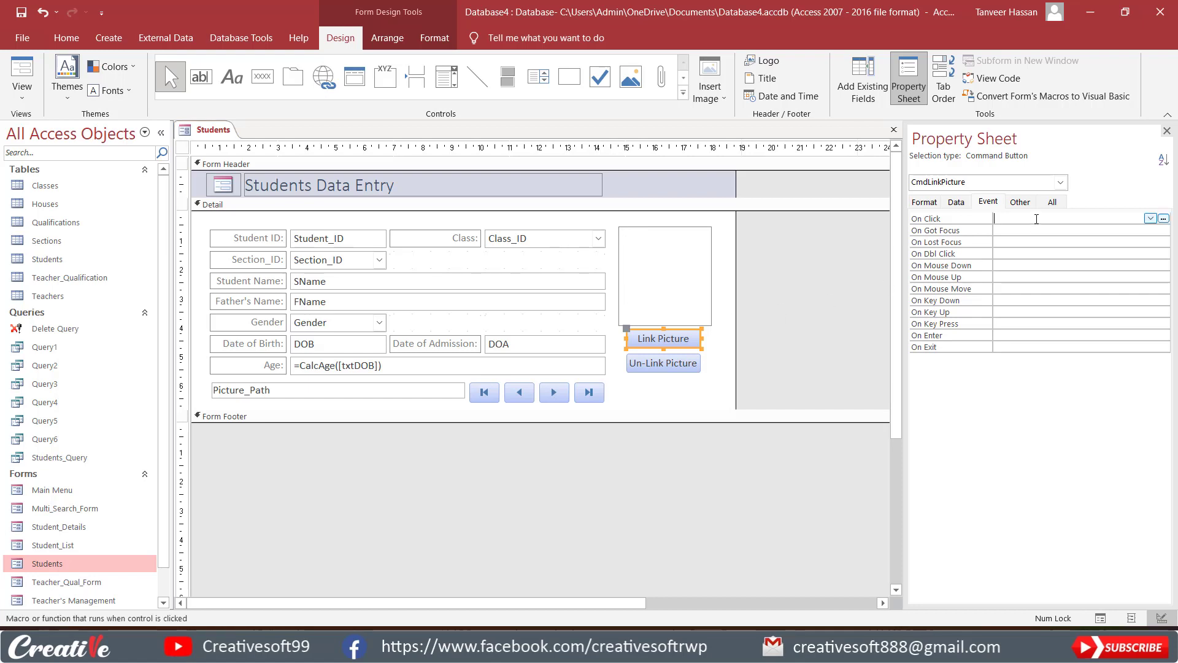
{"action": "left_click", "coordinate": [1162, 219]}
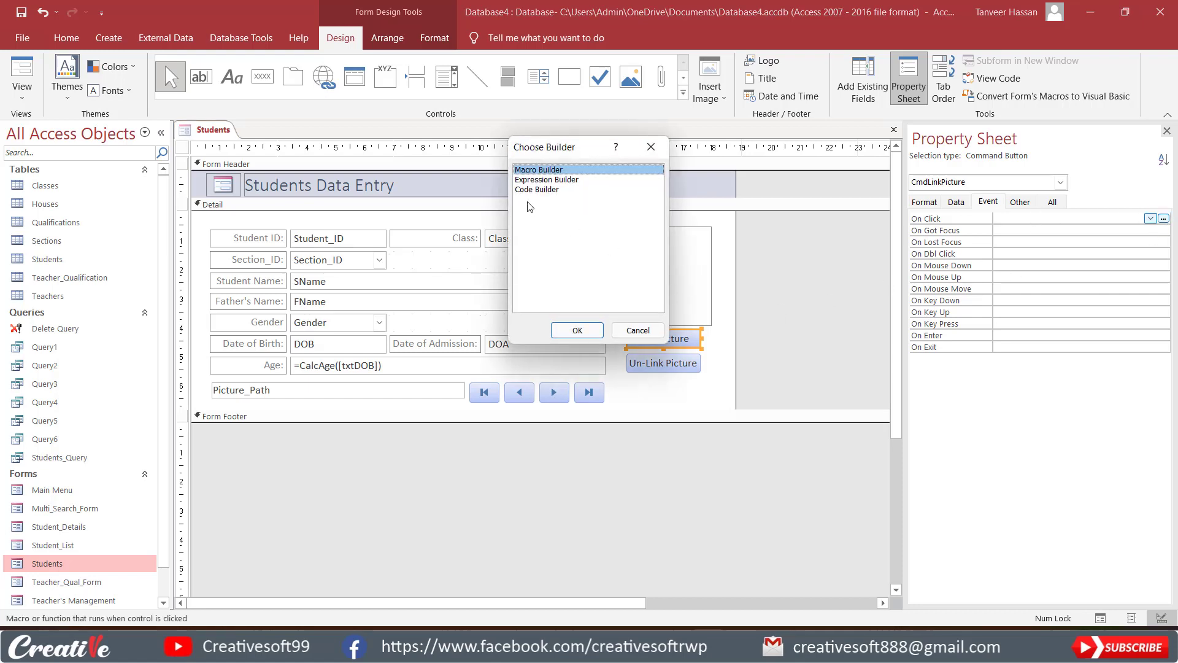
{"action": "left_click", "coordinate": [535, 190]}
{"action": "left_click", "coordinate": [575, 331]}
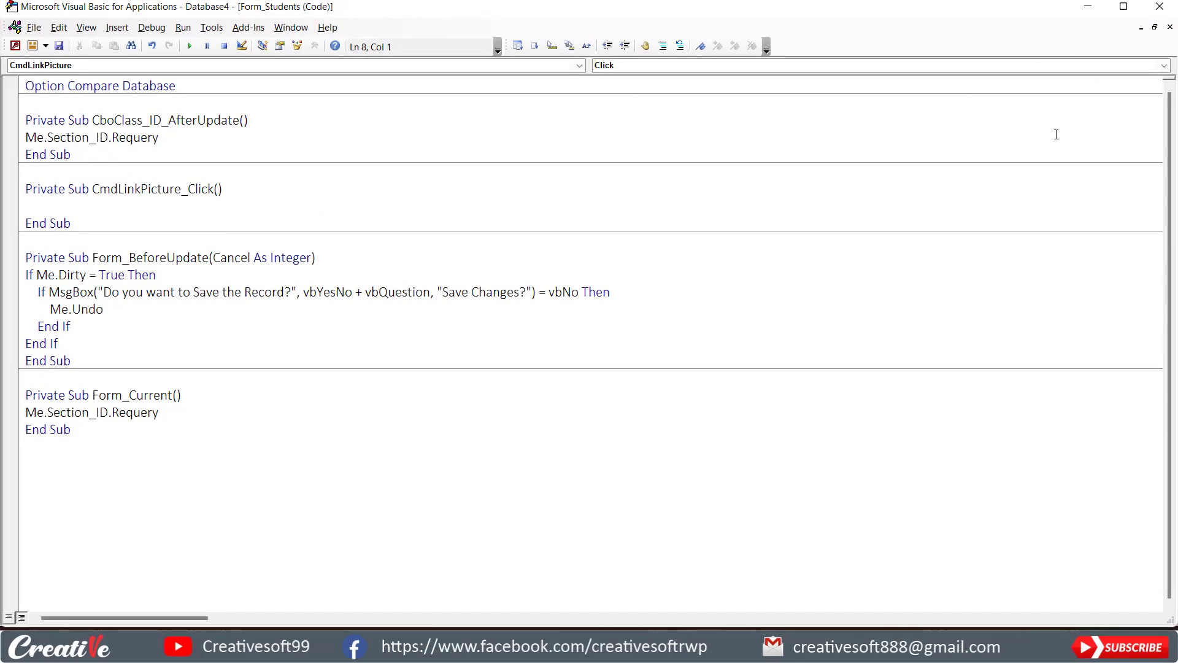
Shrink the code editor window and place it over the middle of the form design.
{"action": "left_click_drag", "start_coordinate": [990, 11], "coordinate": [950, 46]}
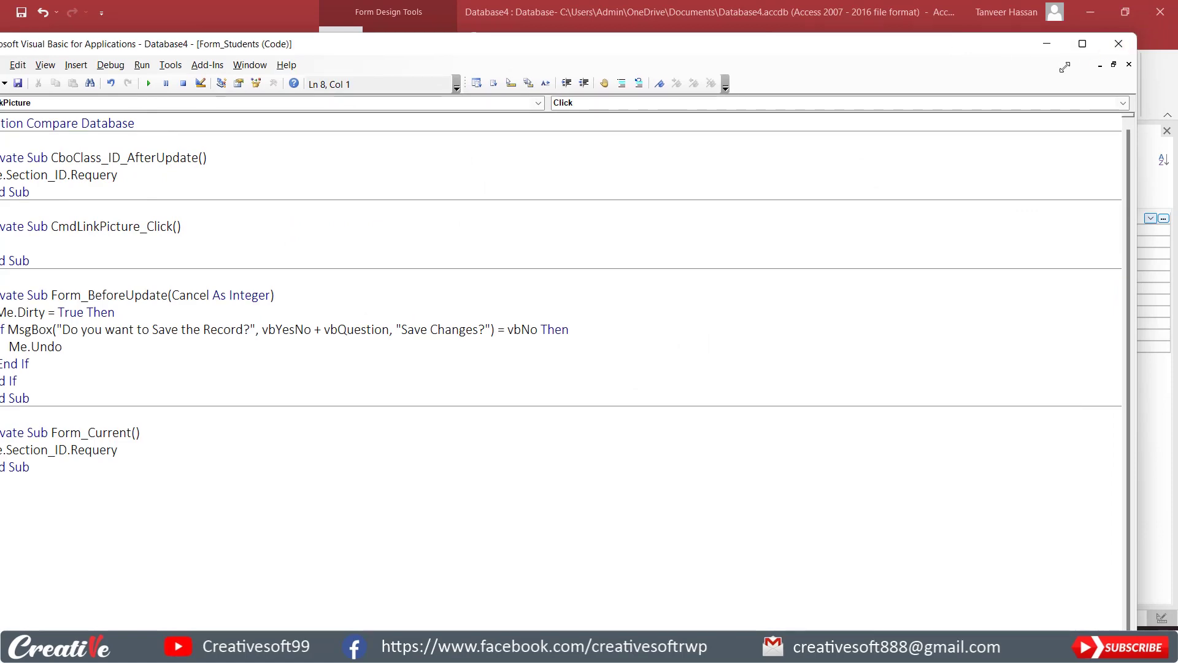
{"action": "left_click_drag", "start_coordinate": [1137, 34], "coordinate": [607, 253]}
{"action": "left_click_drag", "start_coordinate": [377, 274], "coordinate": [801, 121]}
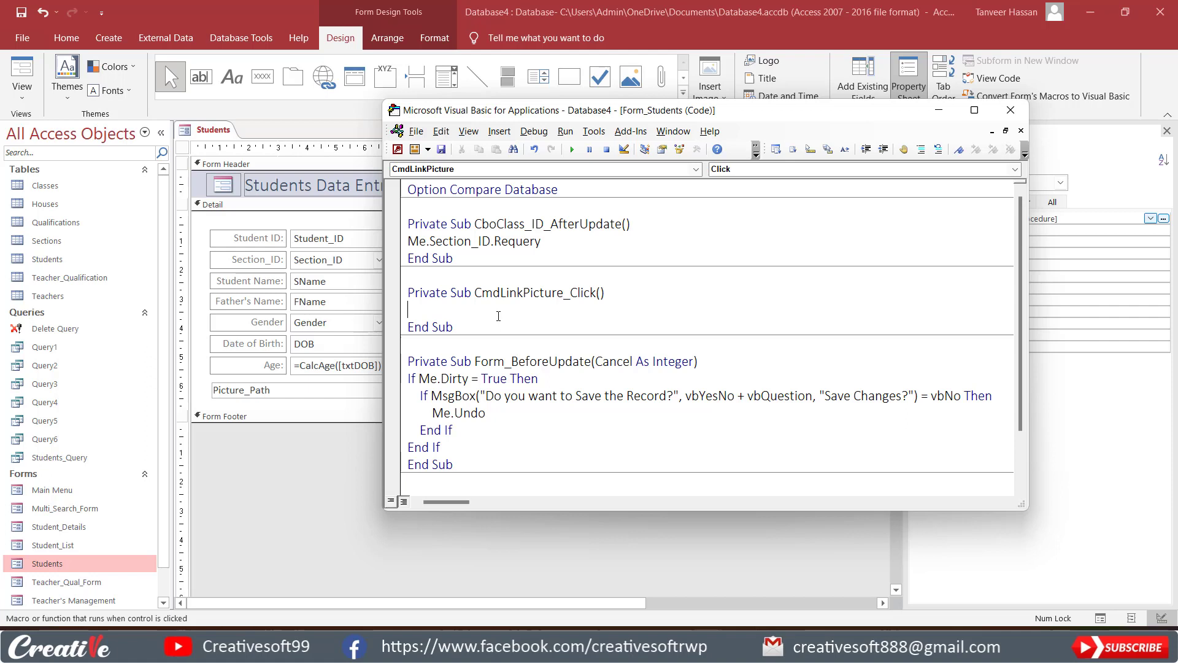
Check in the project's references that the Microsoft Office 16.0 Object Library is enabled, and look through the available libraries.
{"action": "left_click", "coordinate": [594, 132]}
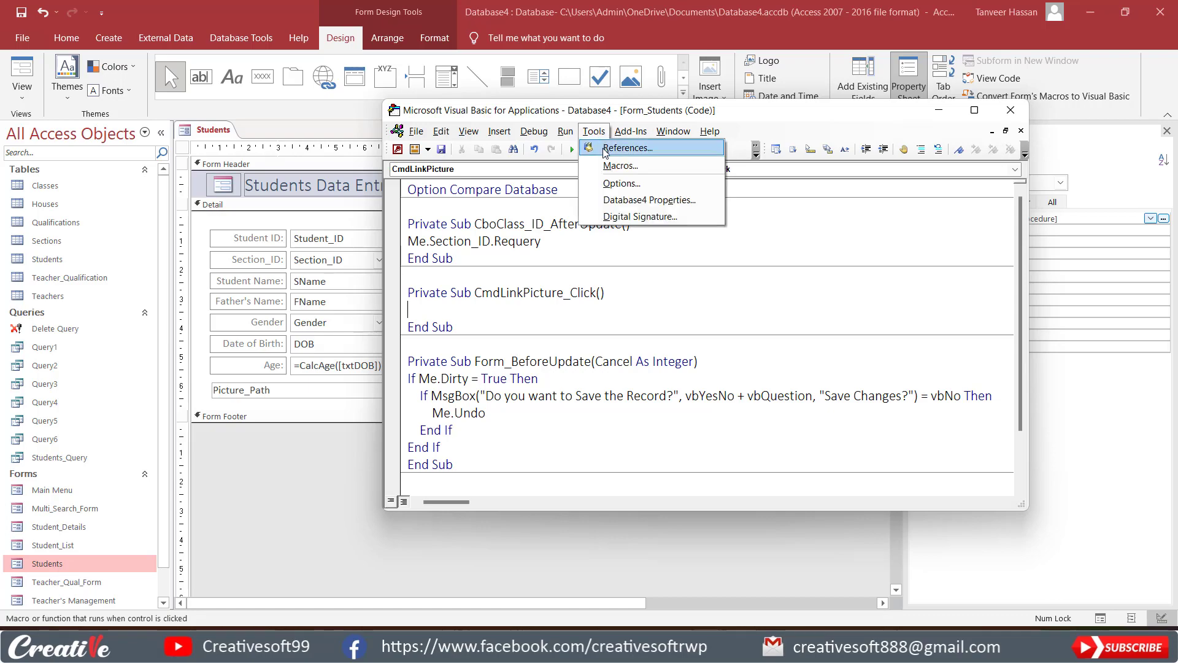
{"action": "left_click", "coordinate": [605, 150]}
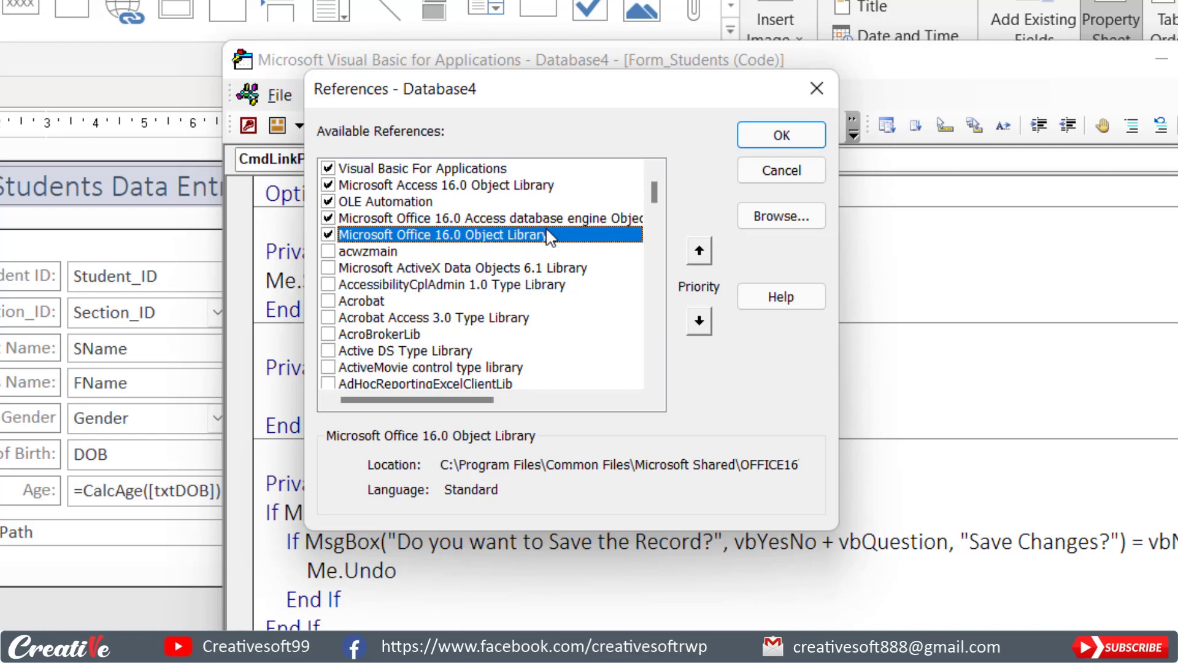
{"action": "left_click_drag", "start_coordinate": [654, 193], "coordinate": [679, 263]}
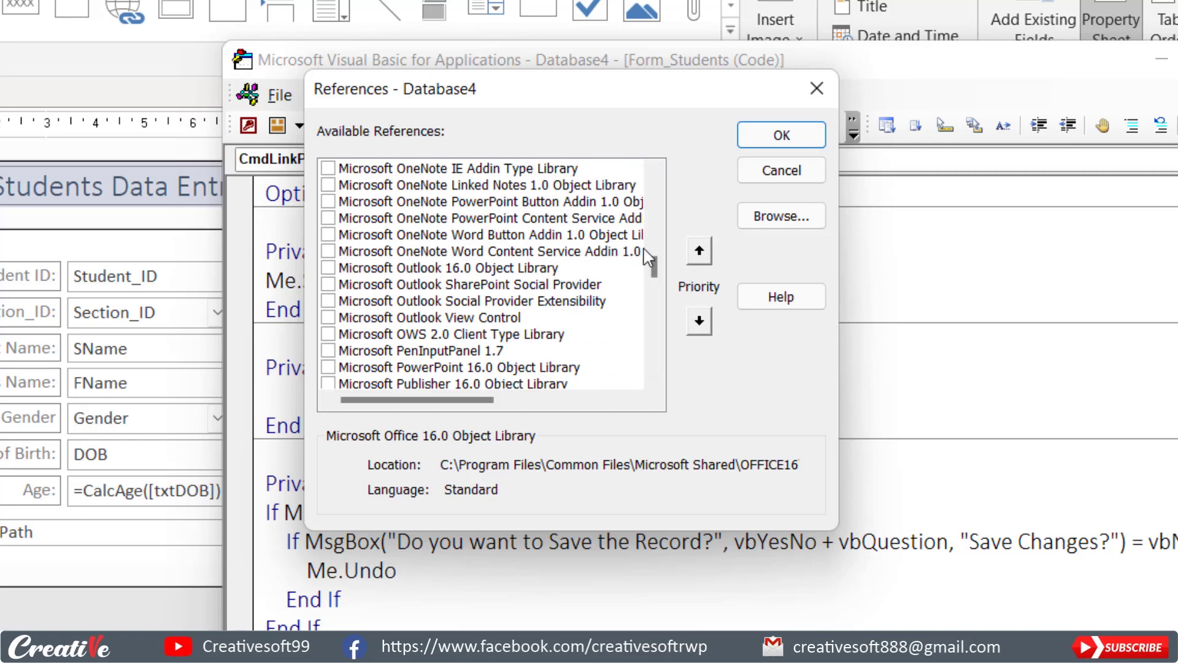
{"action": "left_click_drag", "start_coordinate": [657, 274], "coordinate": [658, 270]}
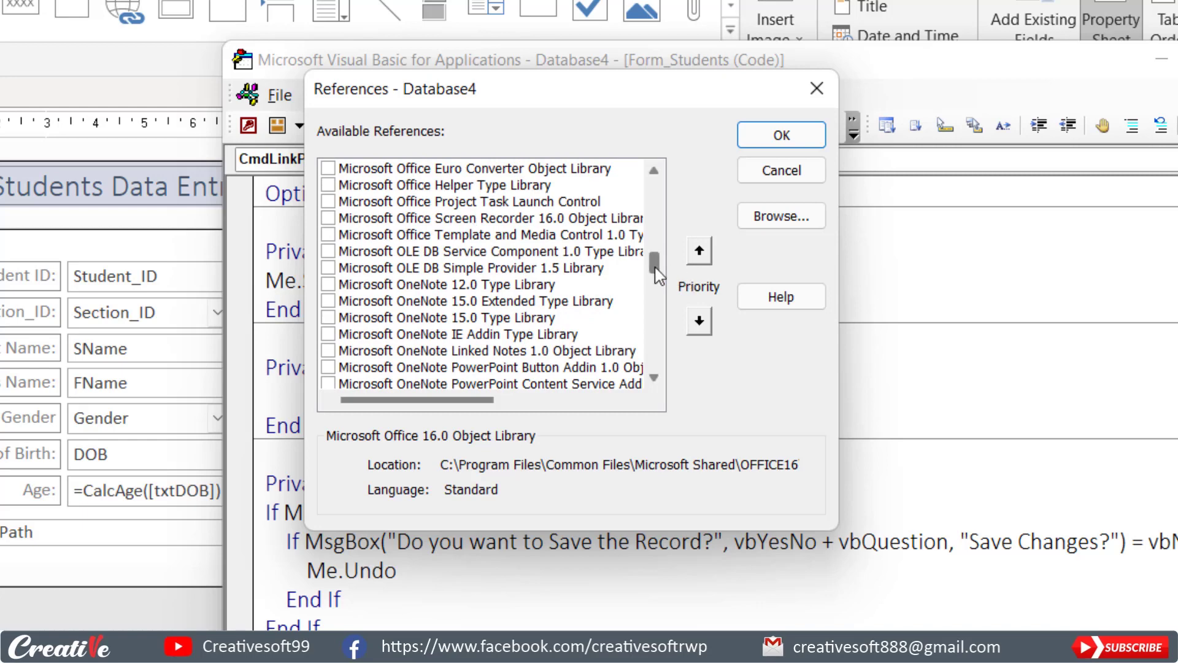
{"action": "left_click_drag", "start_coordinate": [655, 264], "coordinate": [669, 189]}
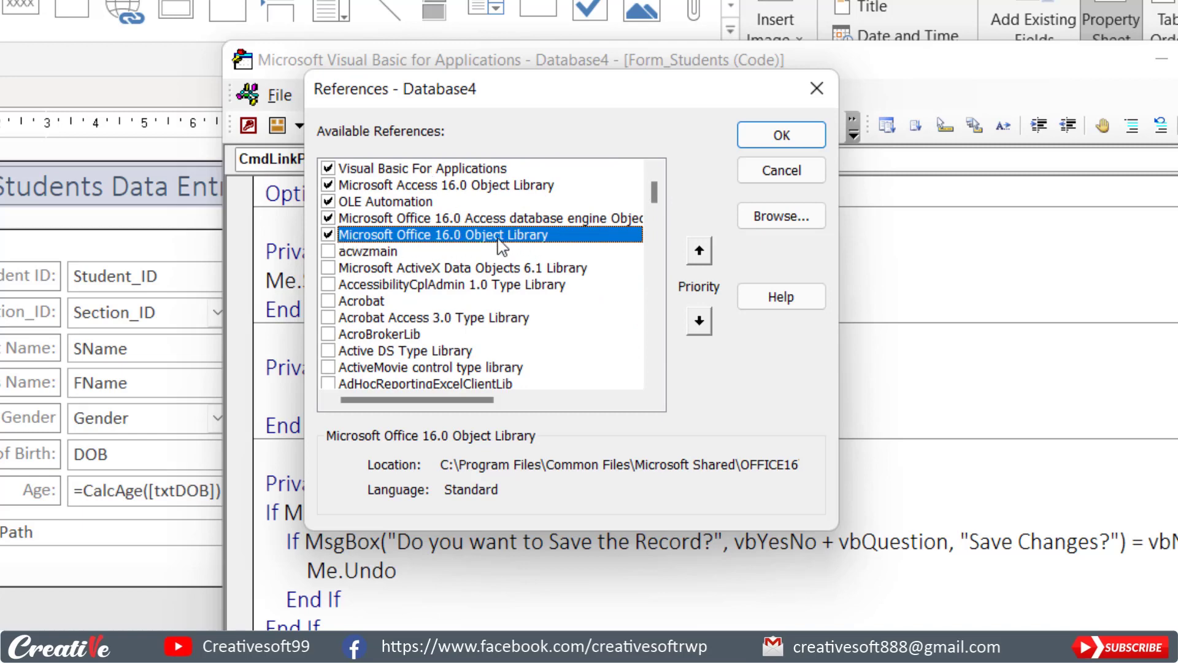
{"action": "left_click", "coordinate": [781, 135]}
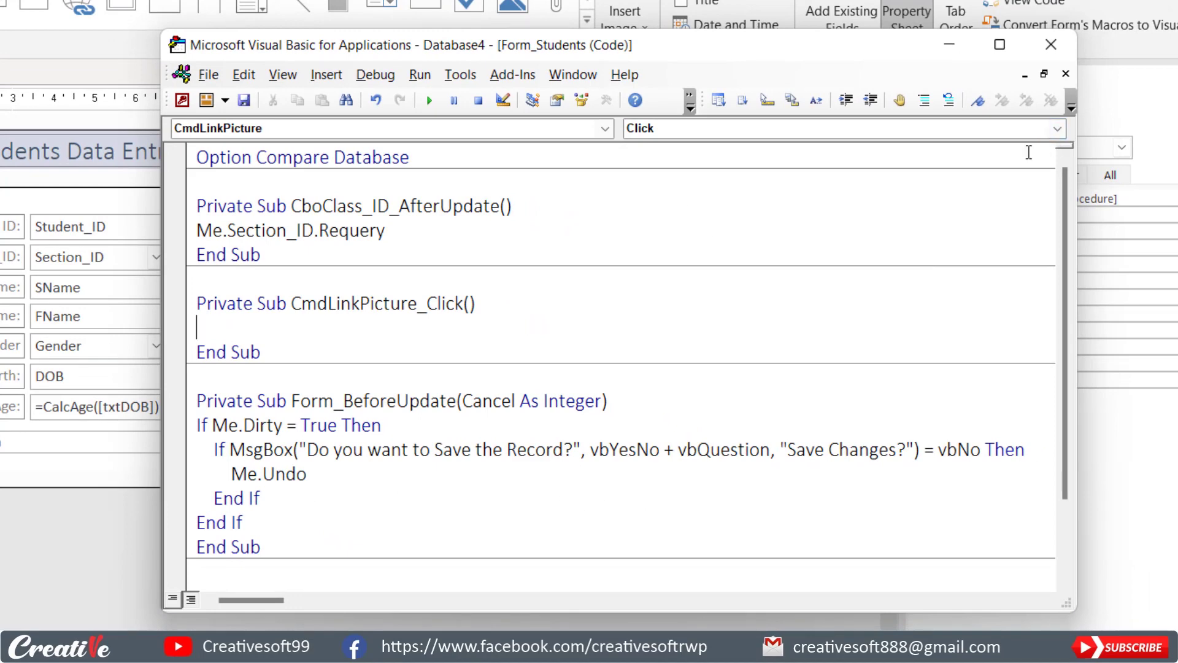
Declare the variable FD as Office.FileDialog in the CmdLinkPicture_Click procedure.
{"action": "type", "text": "dim FD as"}
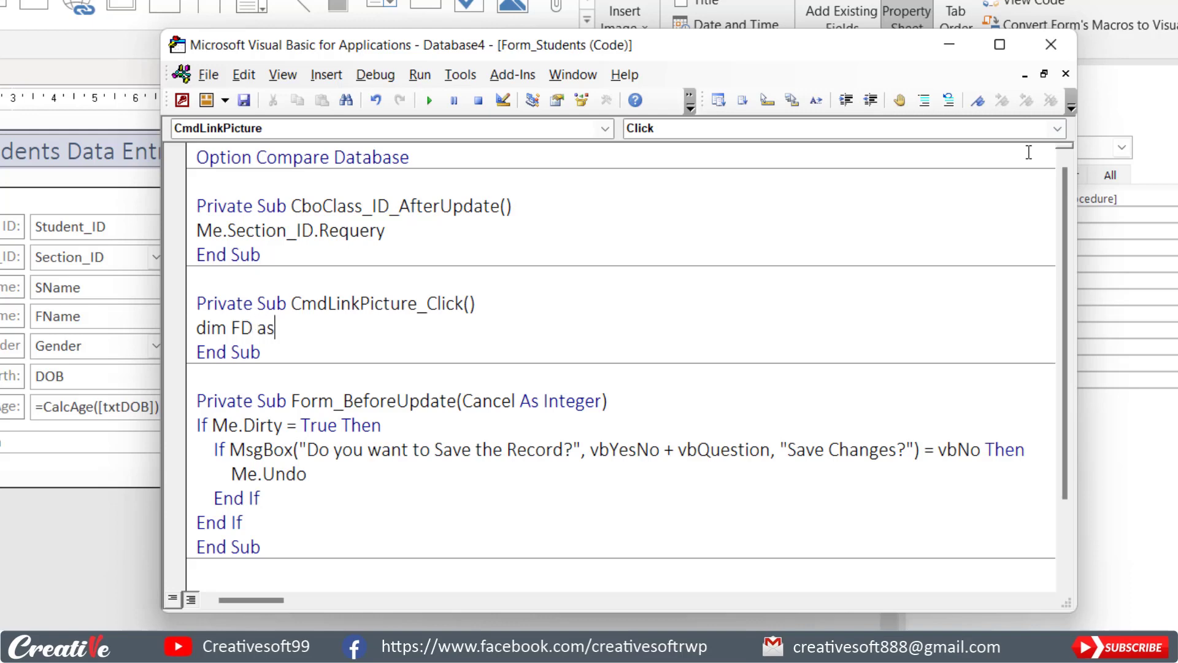
{"action": "type", "text": " offic"}
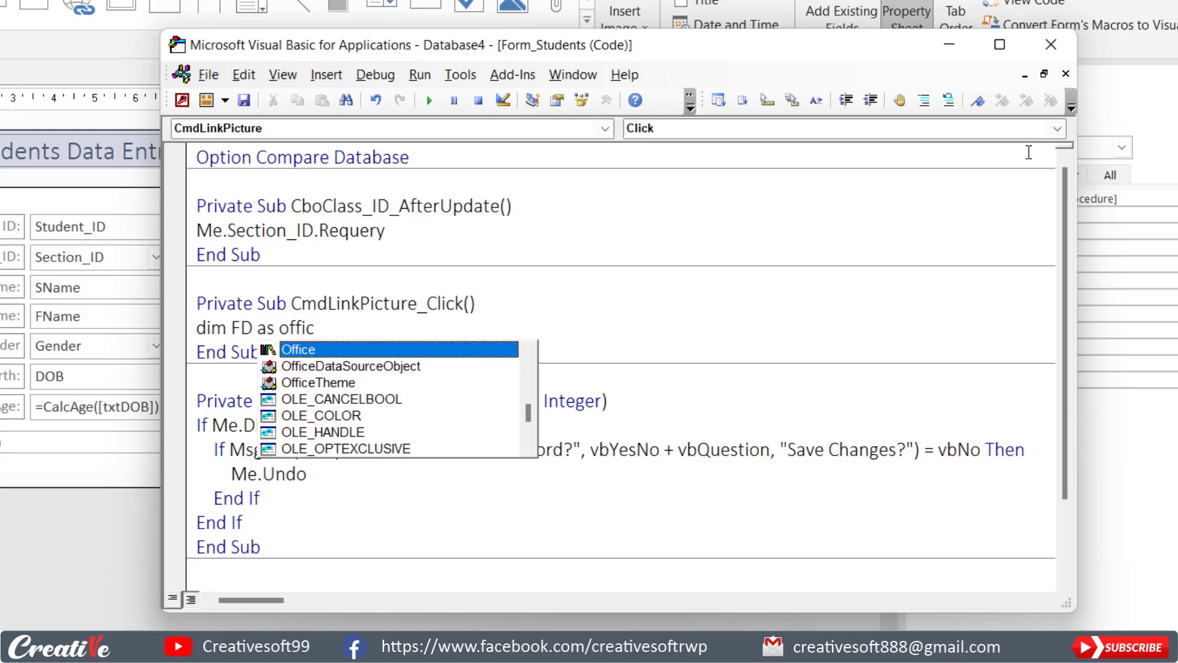
{"action": "type", "text": "e.file"}
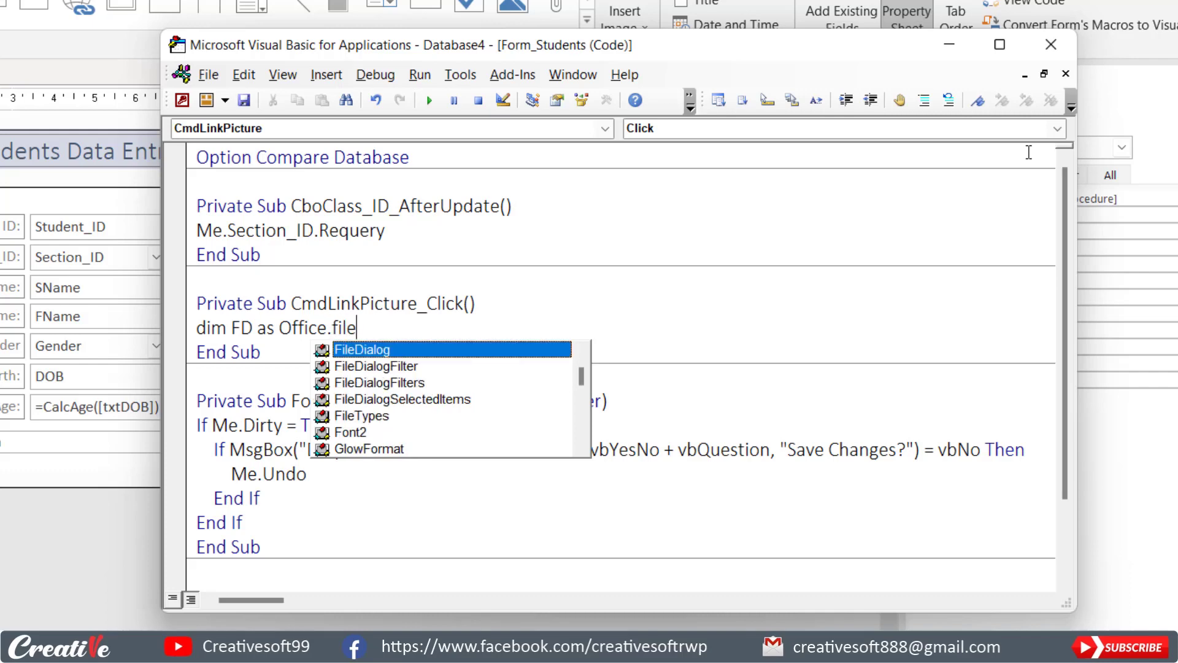
{"action": "key", "text": "Tab"}
{"action": "key", "text": "Return"}
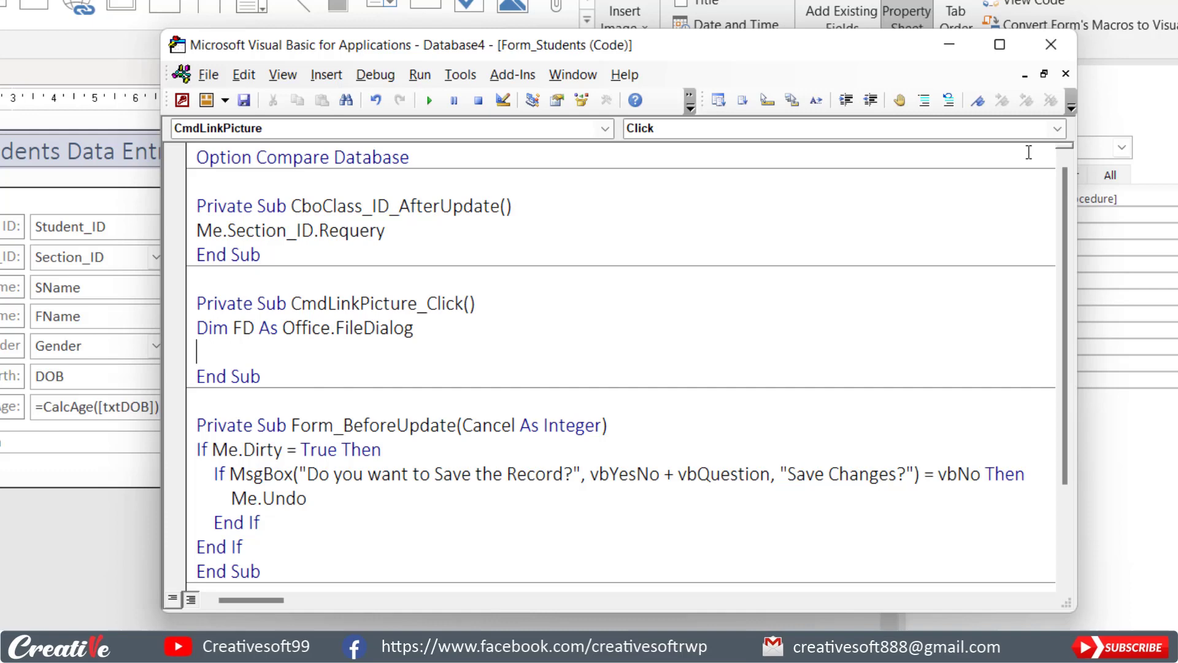
Add a line that sets FD to Application.FileDialog(msoFileDialogFilePicker).
{"action": "type", "text": "set FD = Ap"}
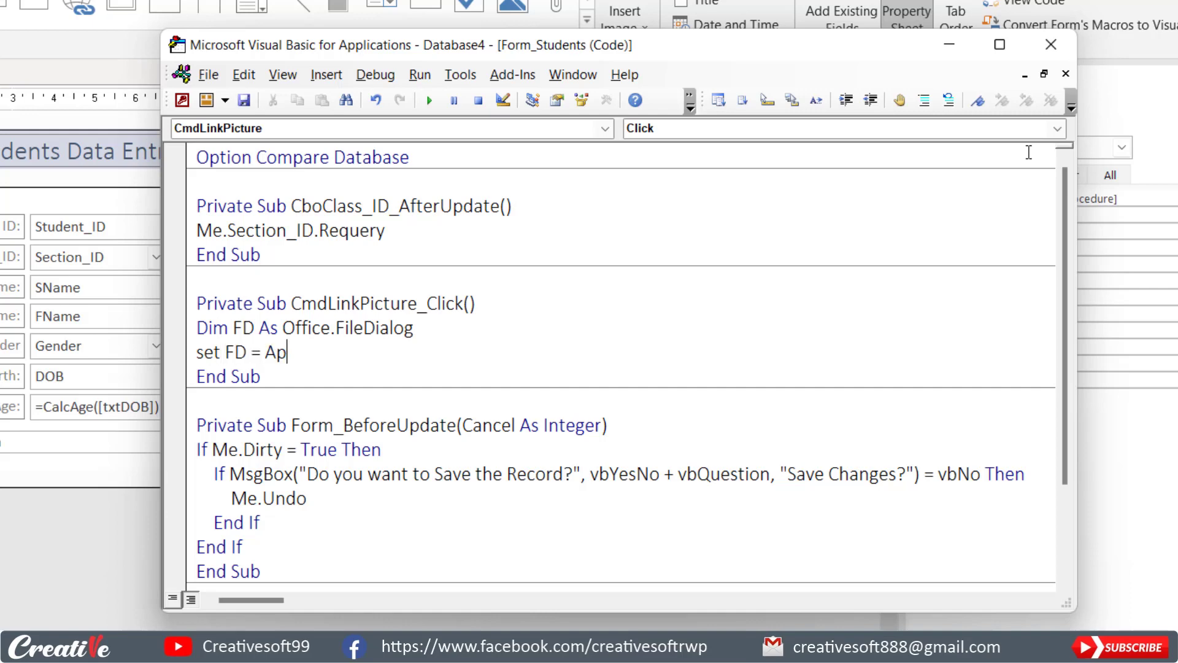
{"action": "type", "text": "plication."}
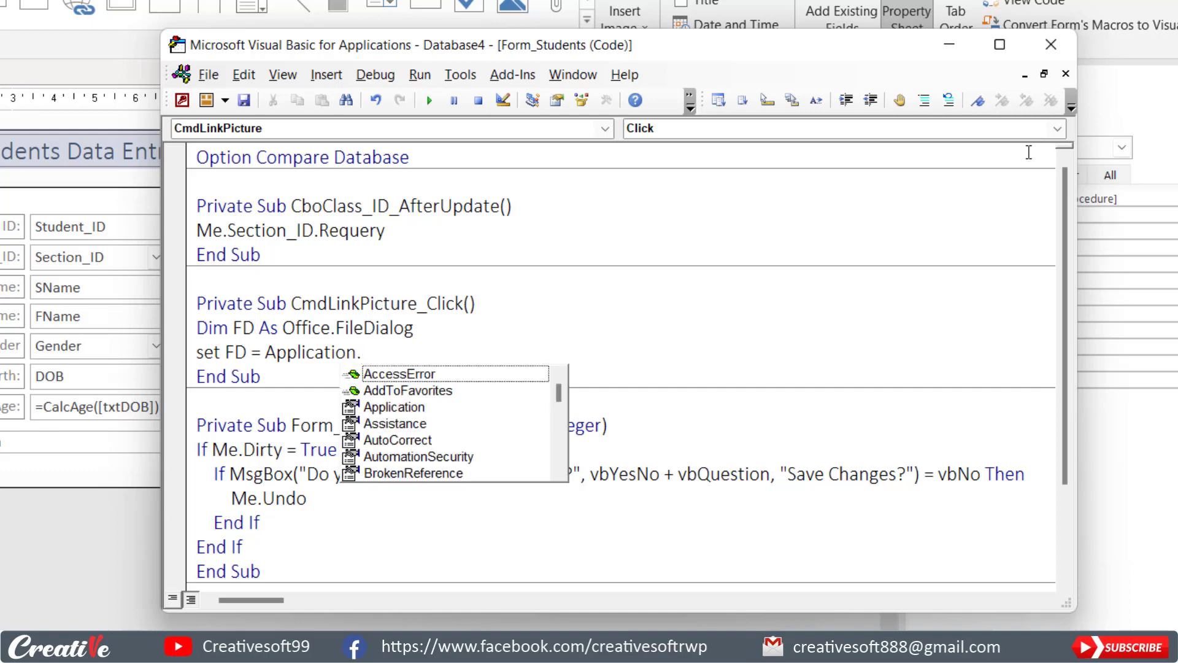
{"action": "type", "text": "file"}
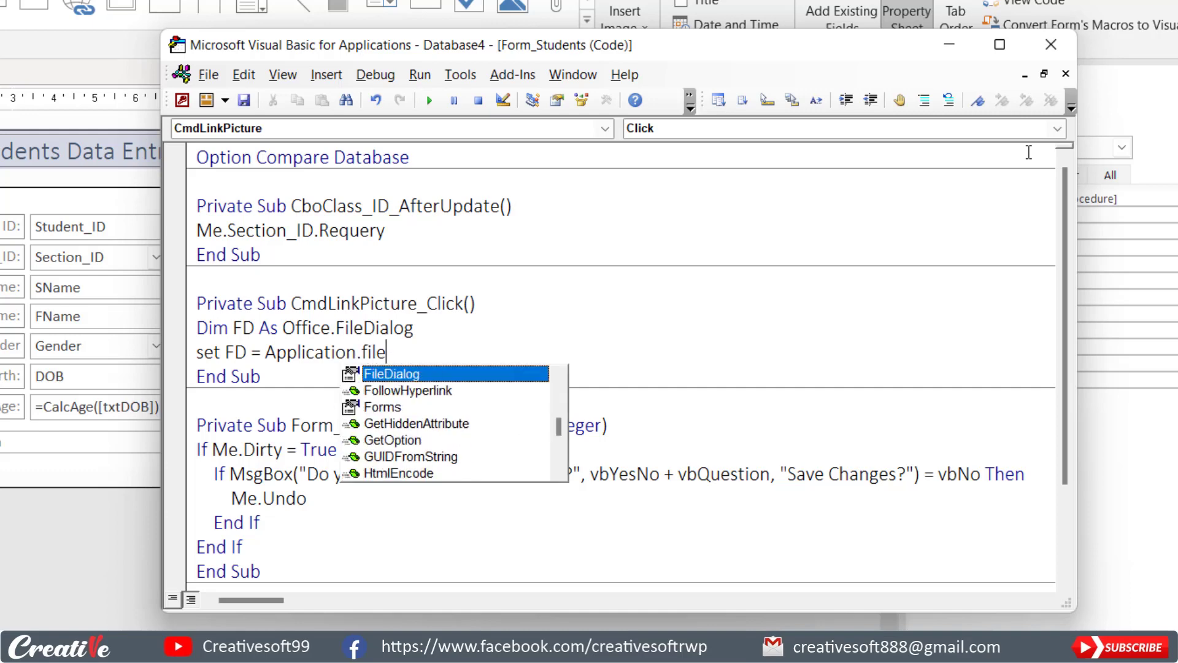
{"action": "type", "text": "("}
{"action": "key", "text": "Down"}
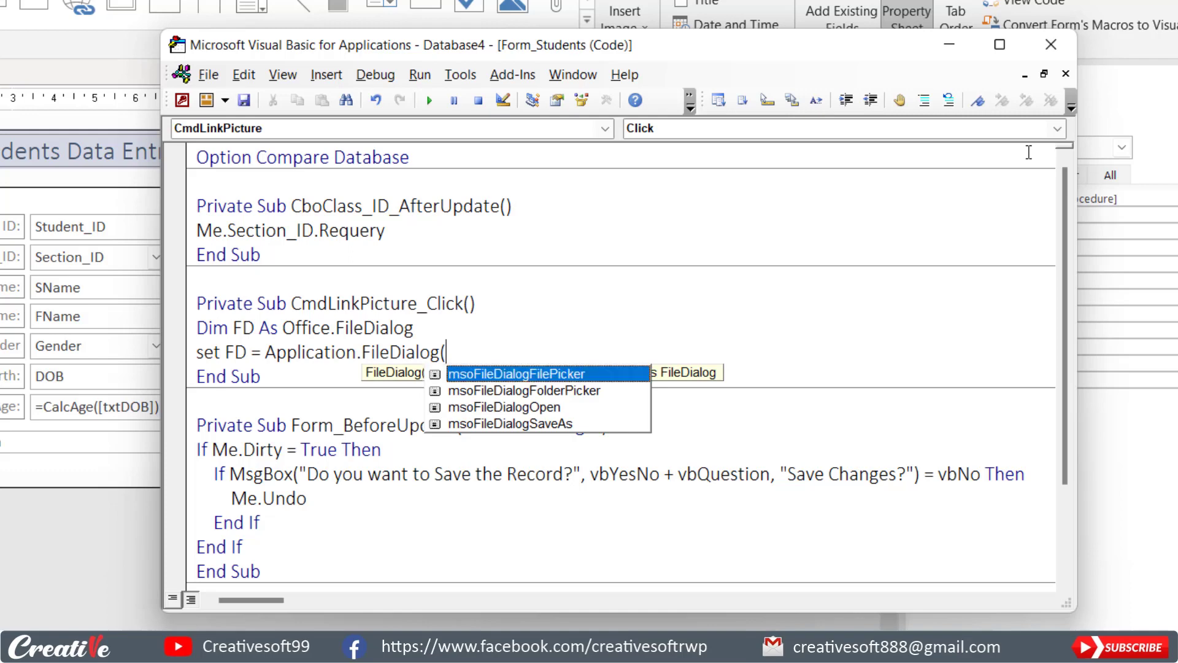
{"action": "key", "text": "Down"}
{"action": "key", "text": "Down"}
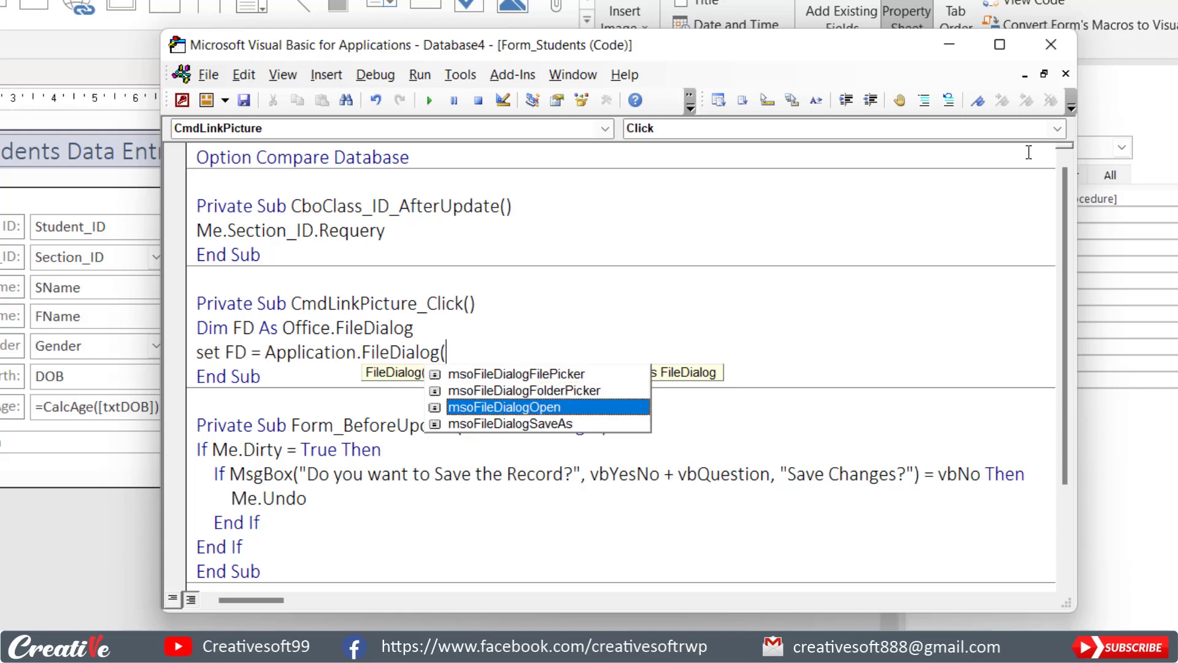
{"action": "key", "text": "Down"}
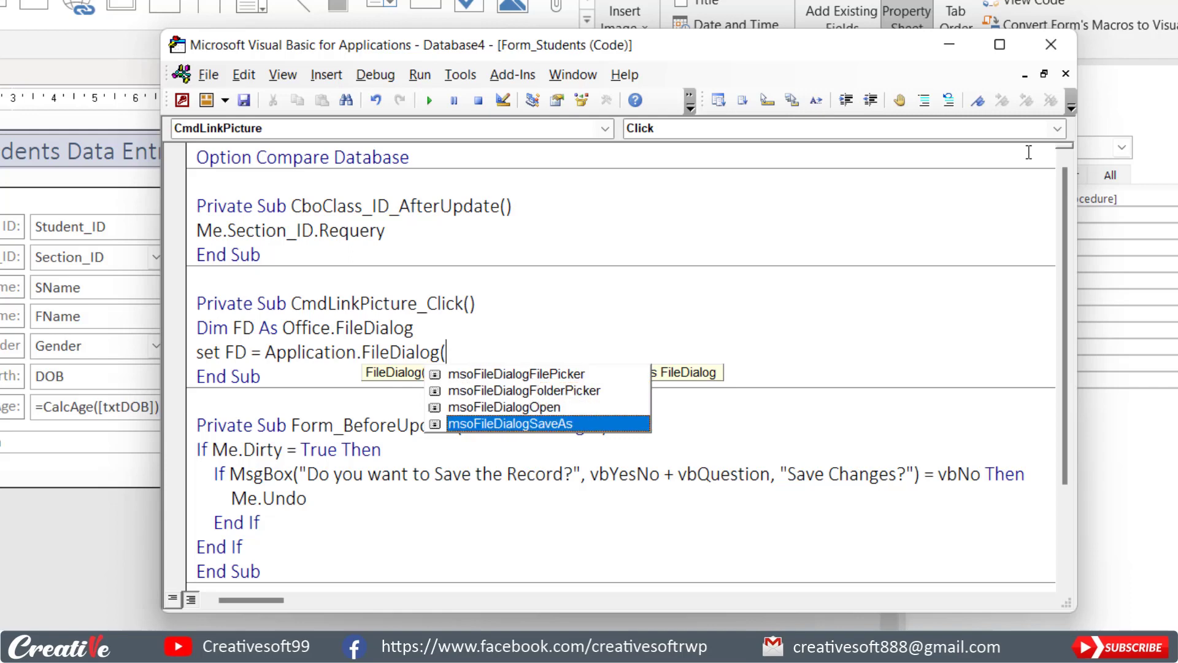
{"action": "key", "text": "Up"}
{"action": "key", "text": "Up"}
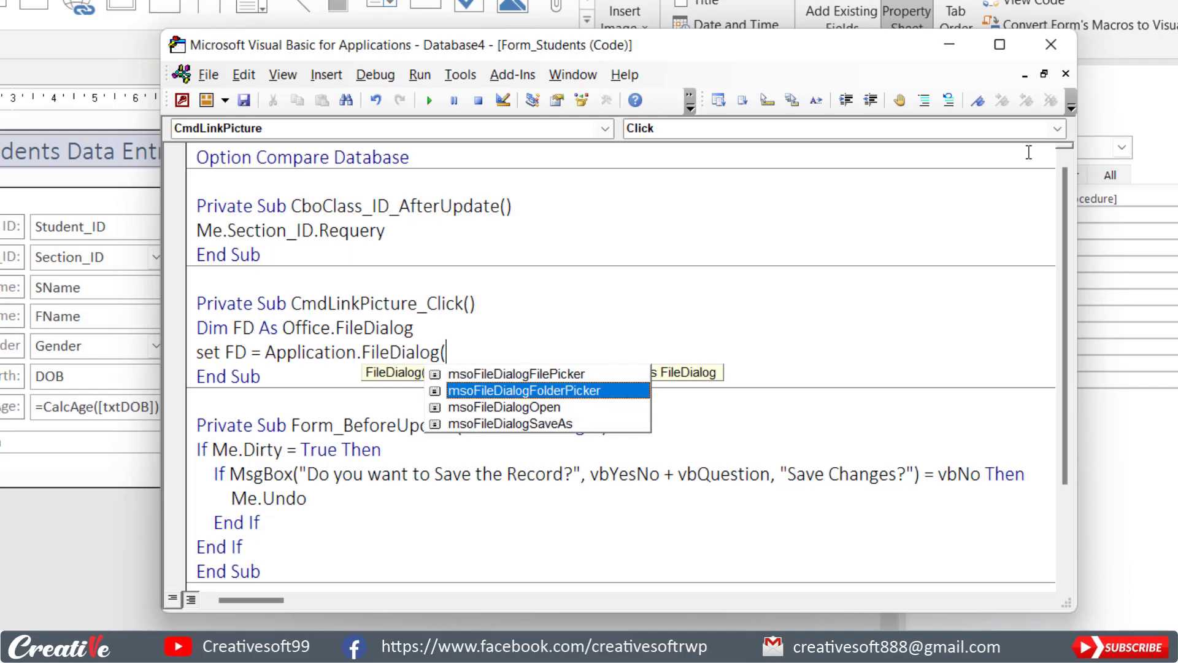
{"action": "key", "text": "Up"}
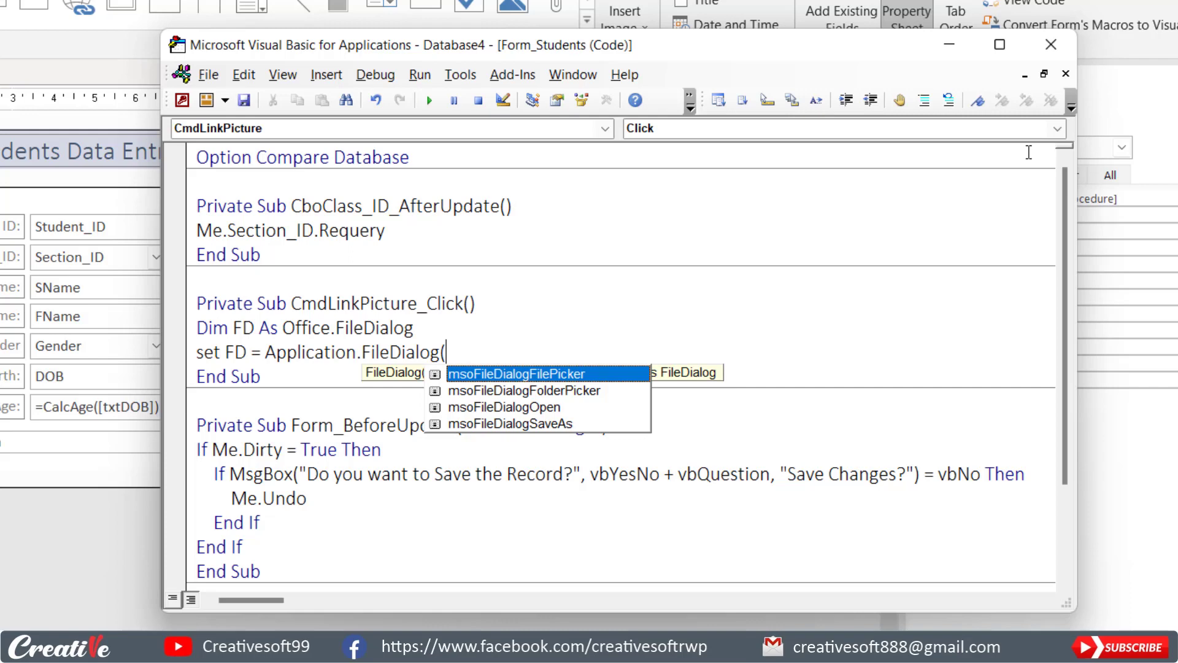
{"action": "key", "text": "Down"}
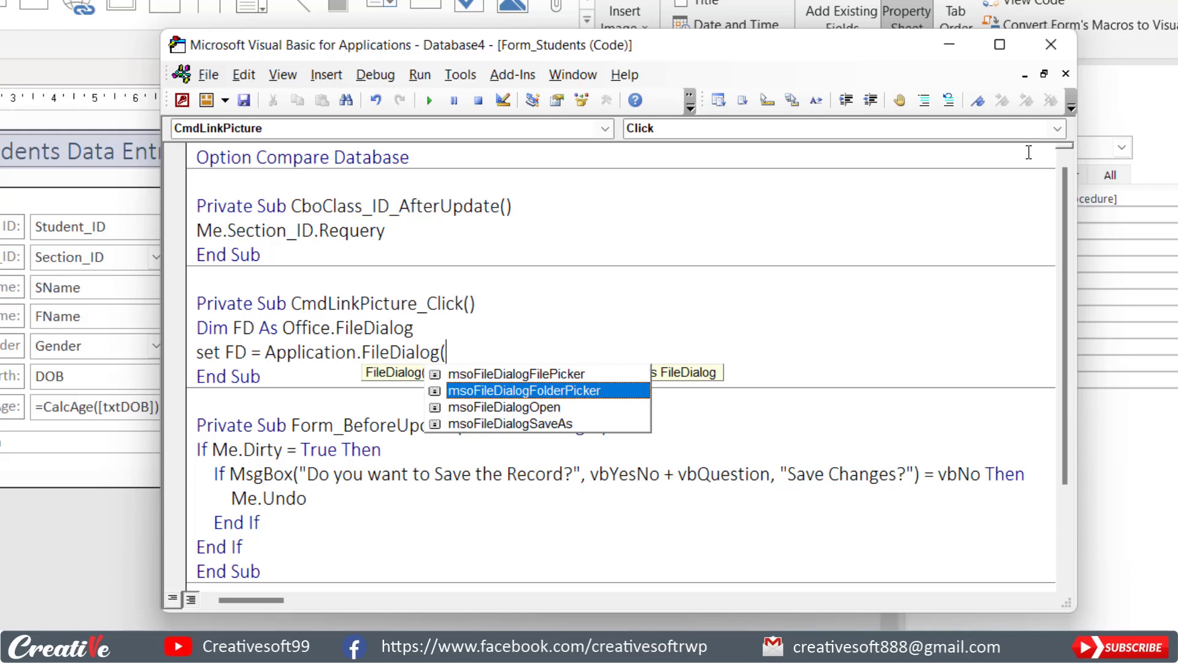
{"action": "key", "text": "Up"}
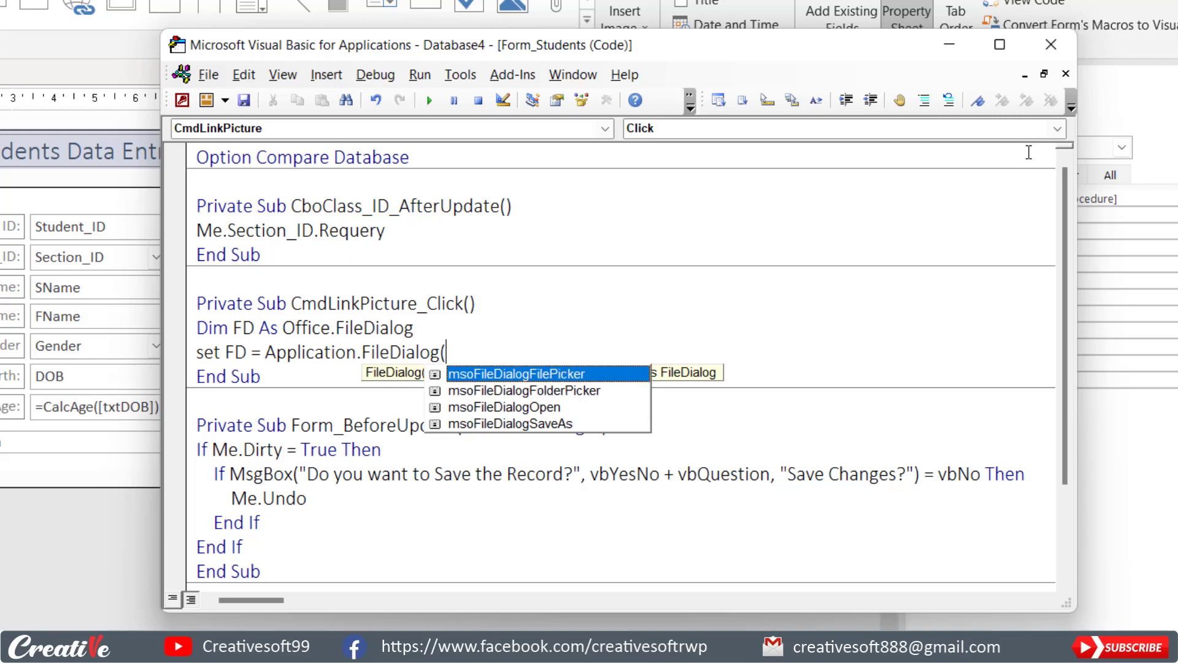
{"action": "key", "text": "Tab"}
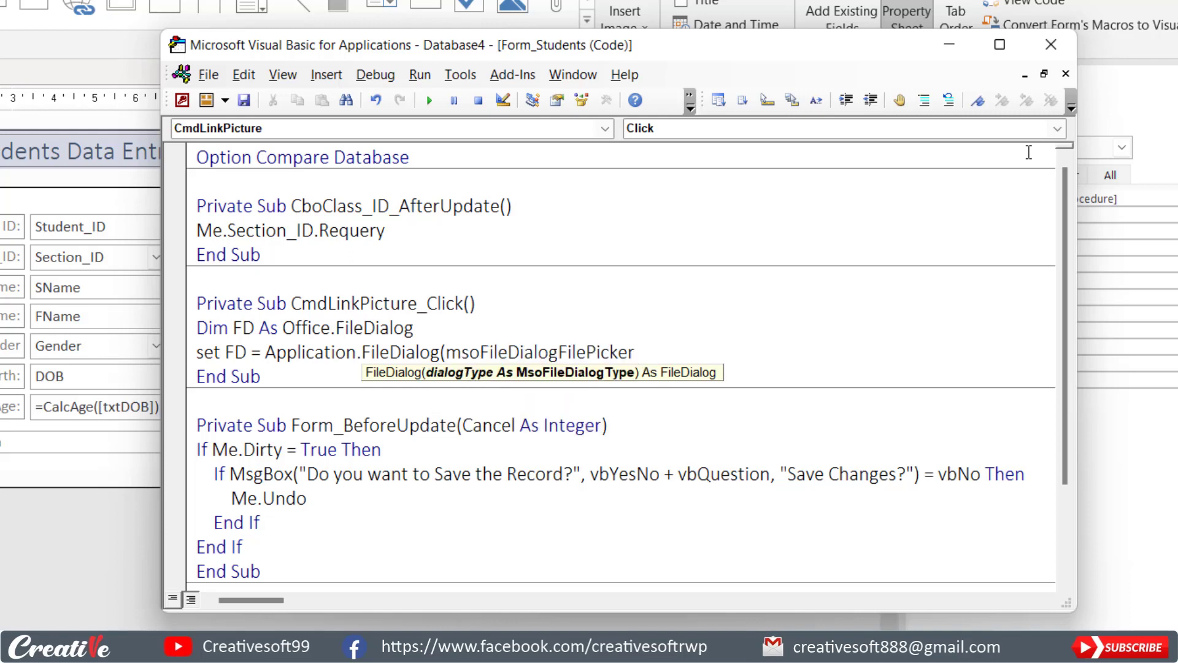
{"action": "type", "text": ")"}
{"action": "key", "text": "Return"}
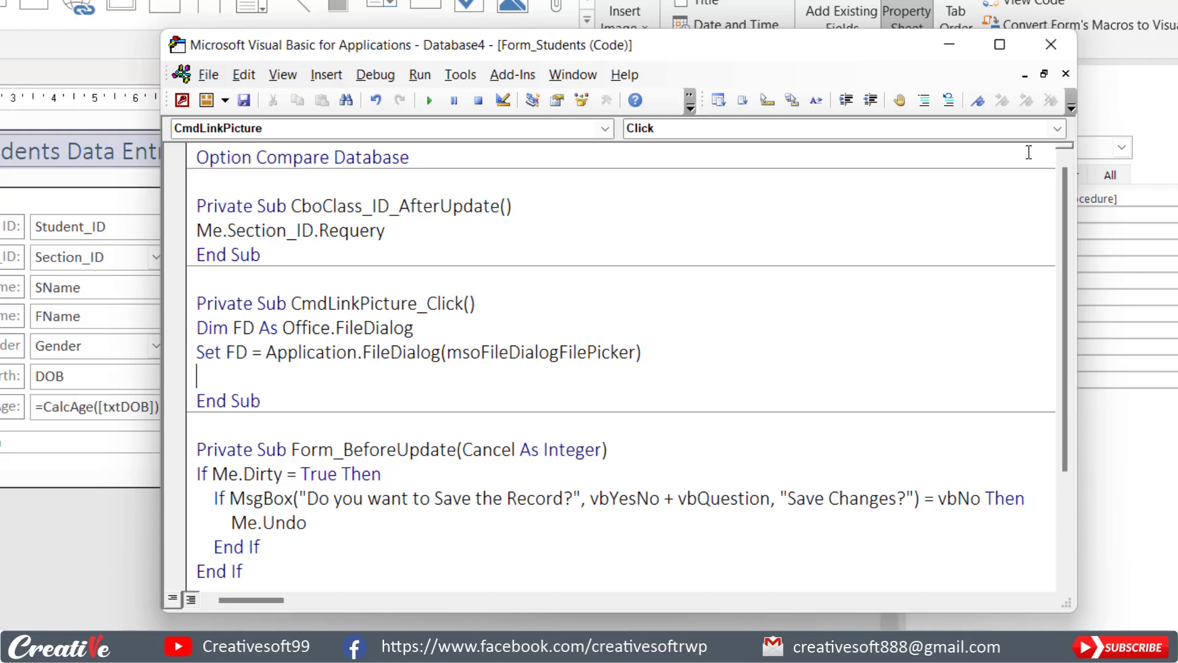
Add a line that sets FD.AllowMultiSelect to False.
{"action": "type", "text": "FD."}
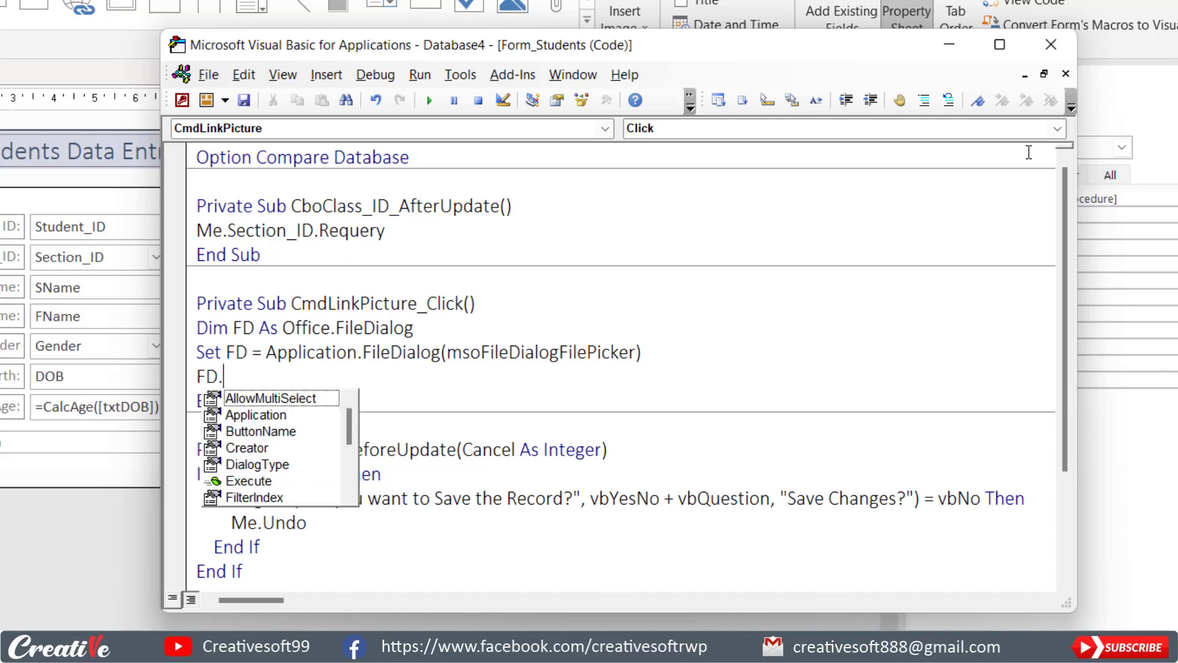
{"action": "type", "text": "al"}
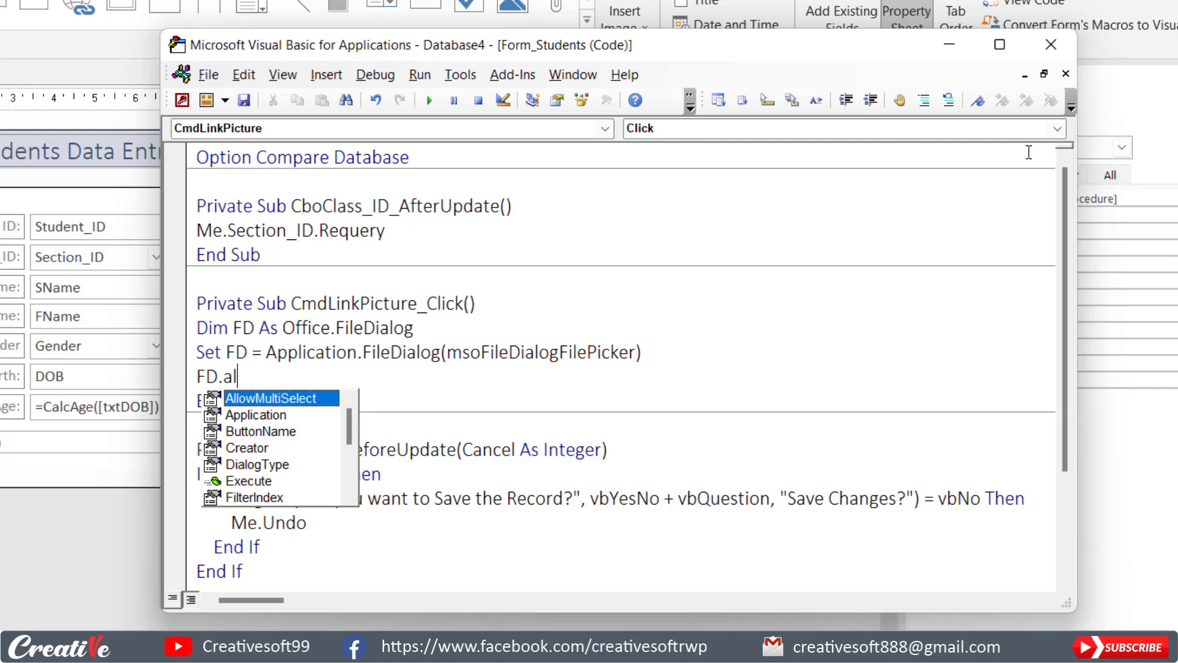
{"action": "key", "text": "Escape"}
{"action": "key", "text": "ctrl+space"}
{"action": "type", "text": "=False"}
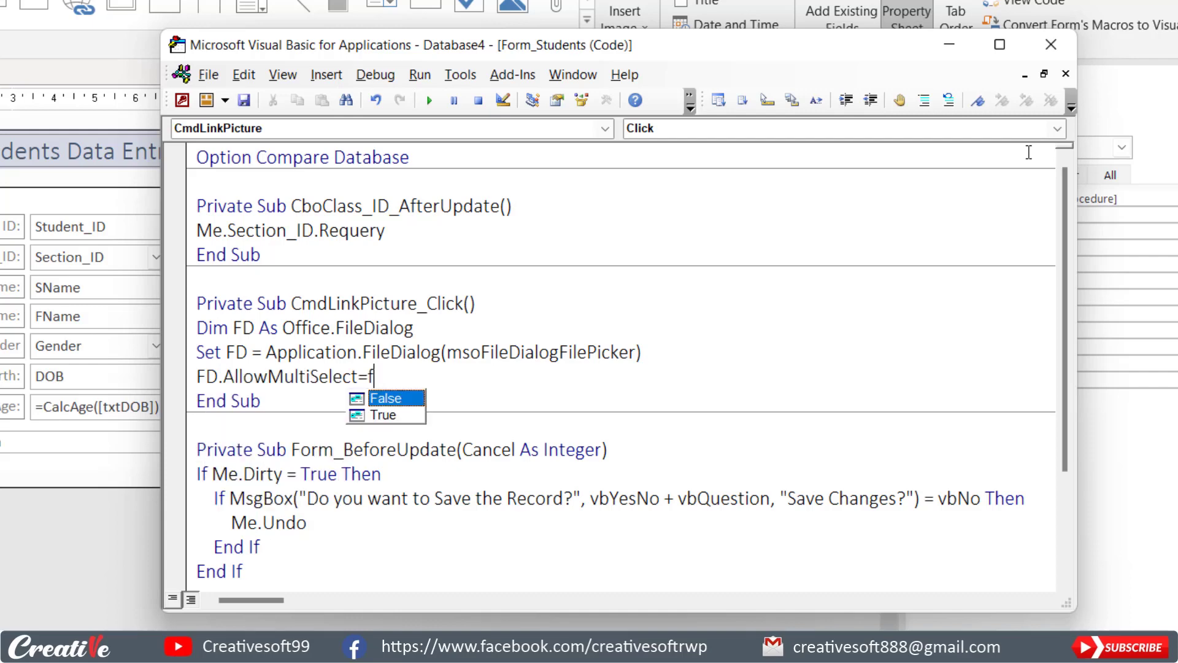
{"action": "key", "text": "Return"}
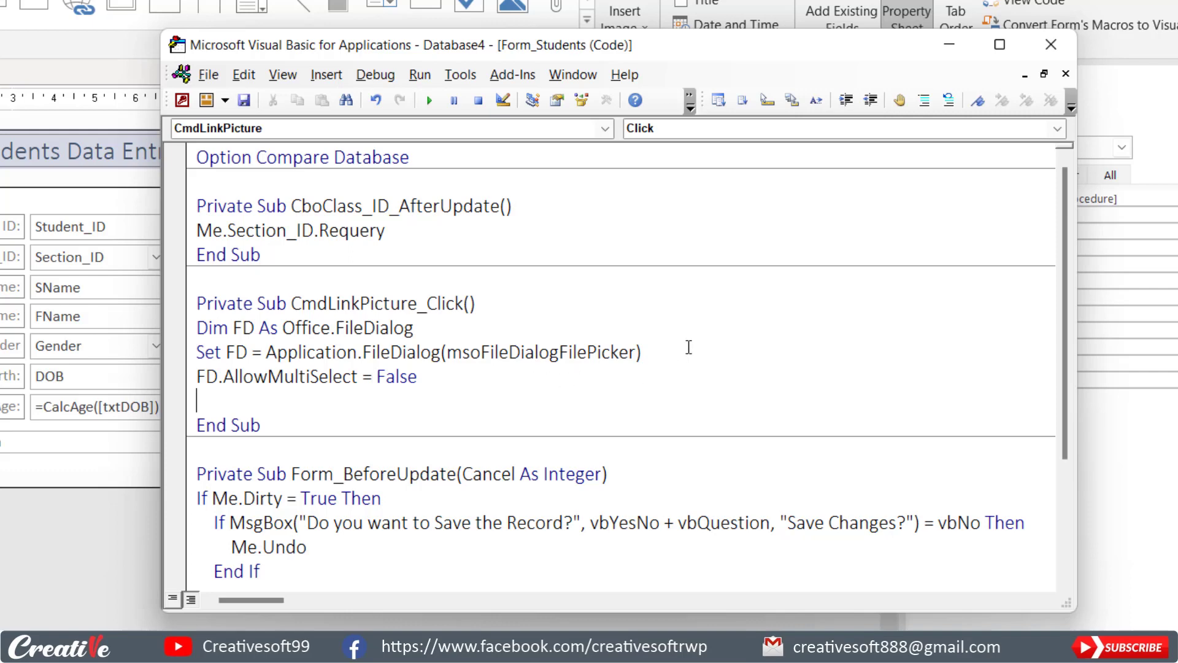
Start the condition "If FD.Show = True Then" with an indented line below it.
{"action": "type", "text": "If FD.Show"}
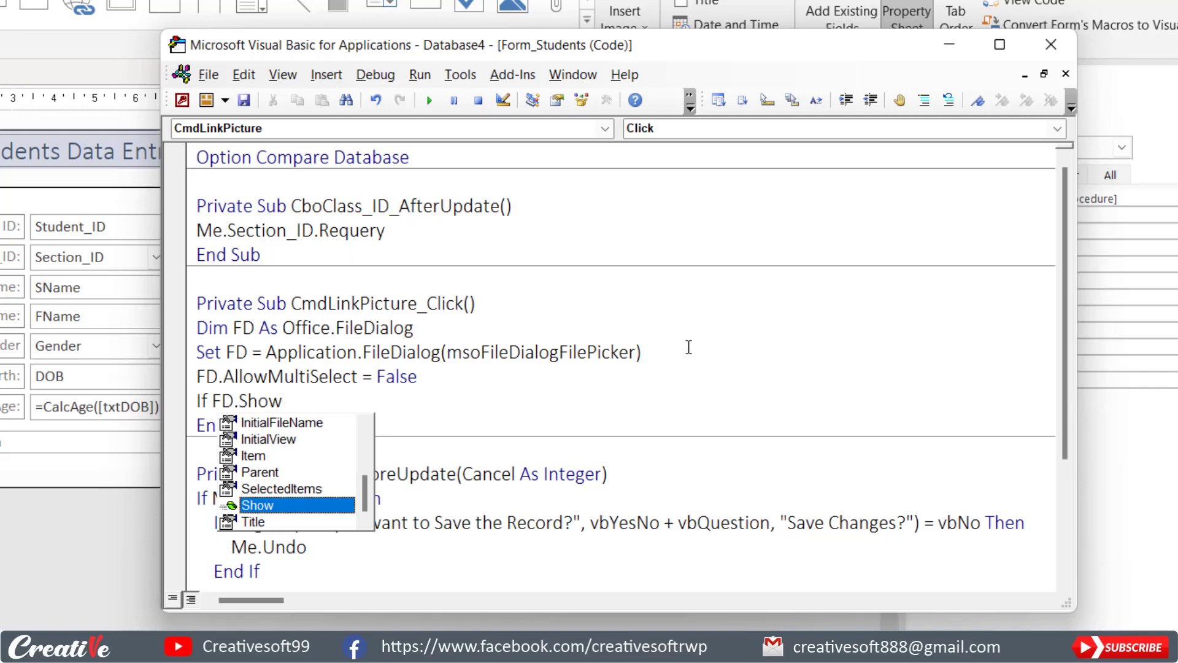
{"action": "type", "text": "=t"}
{"action": "key", "text": "BackSpace"}
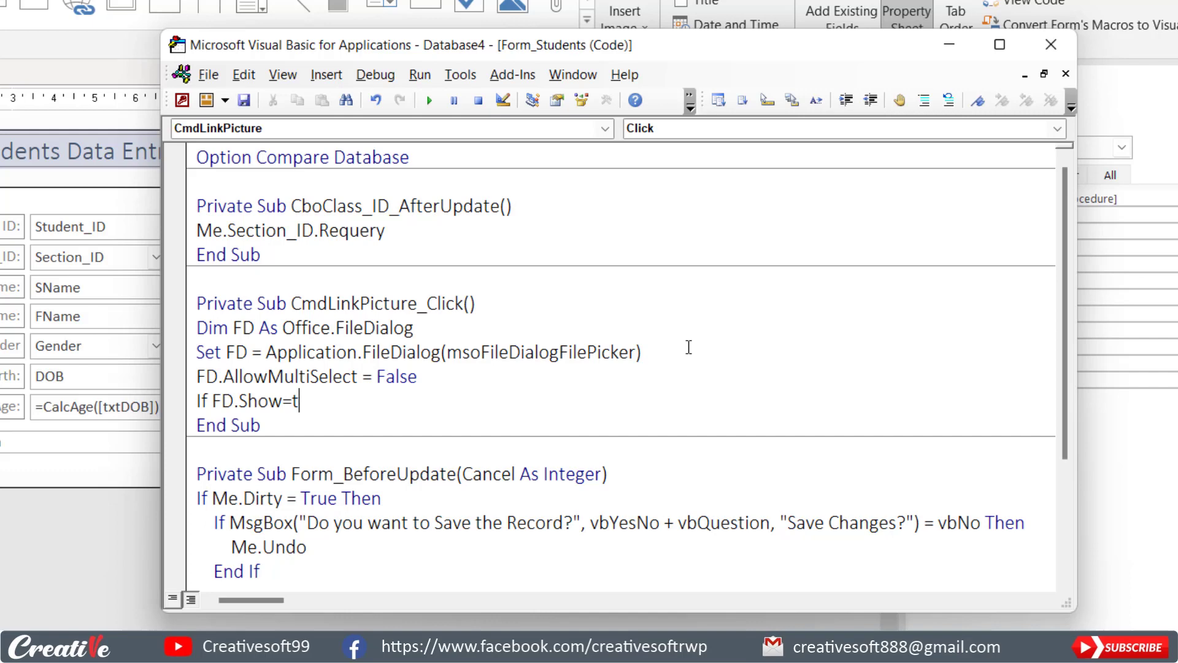
{"action": "type", "text": "rue then"}
{"action": "key", "text": "Return"}
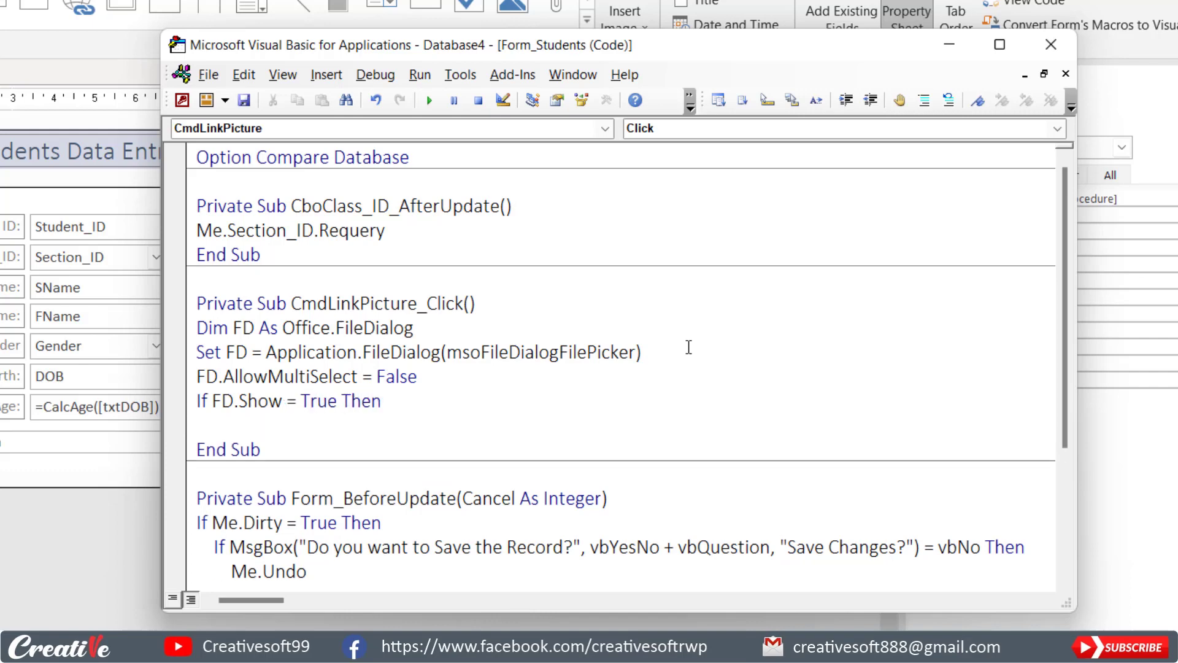
{"action": "key", "text": "Tab"}
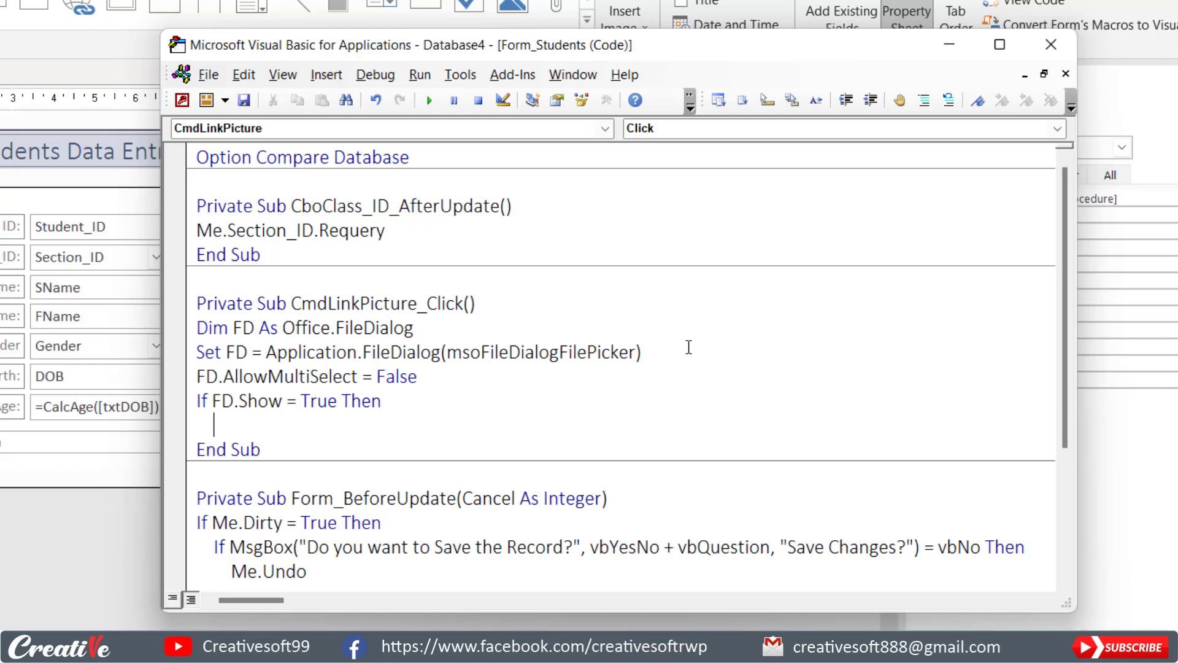
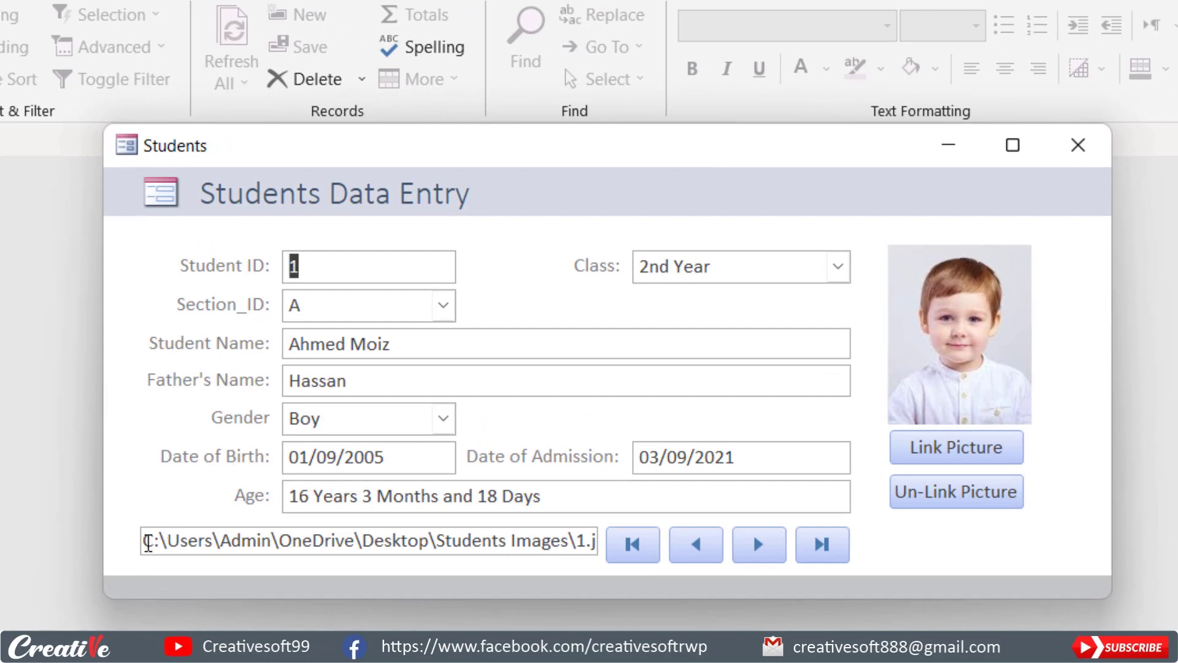
Clear the picture path of the first student record, close the Students form and save the record.
{"action": "left_click_drag", "start_coordinate": [144, 539], "coordinate": [731, 529]}
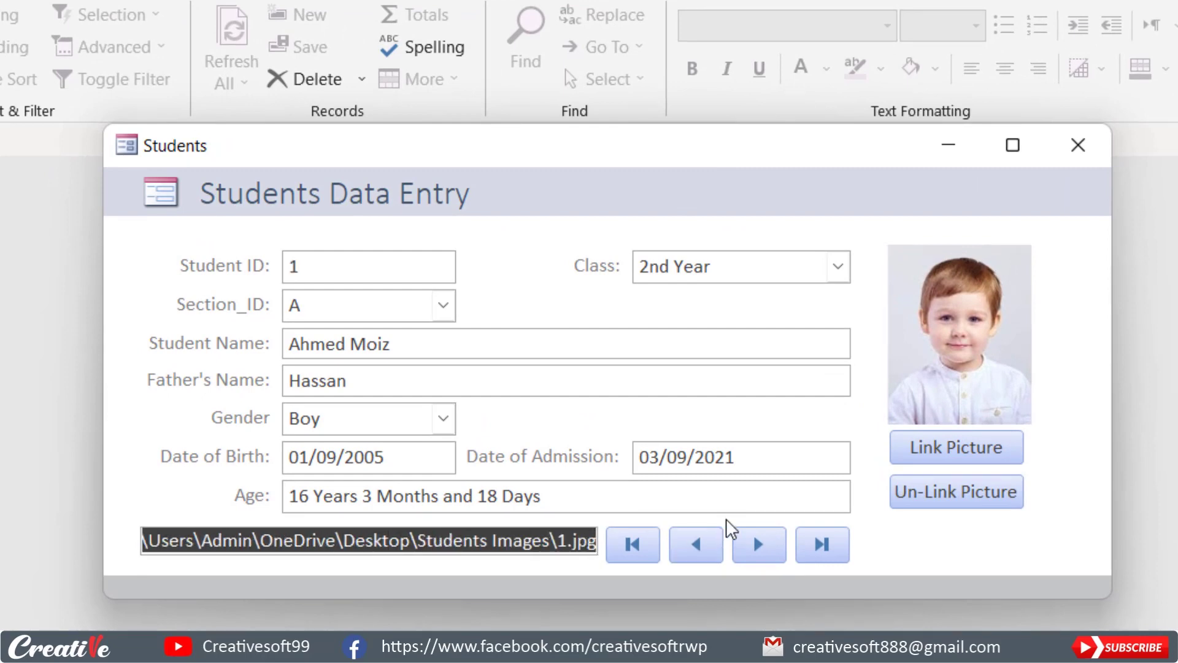
{"action": "key", "text": "Delete"}
{"action": "left_click", "coordinate": [584, 500]}
{"action": "left_click", "coordinate": [704, 555]}
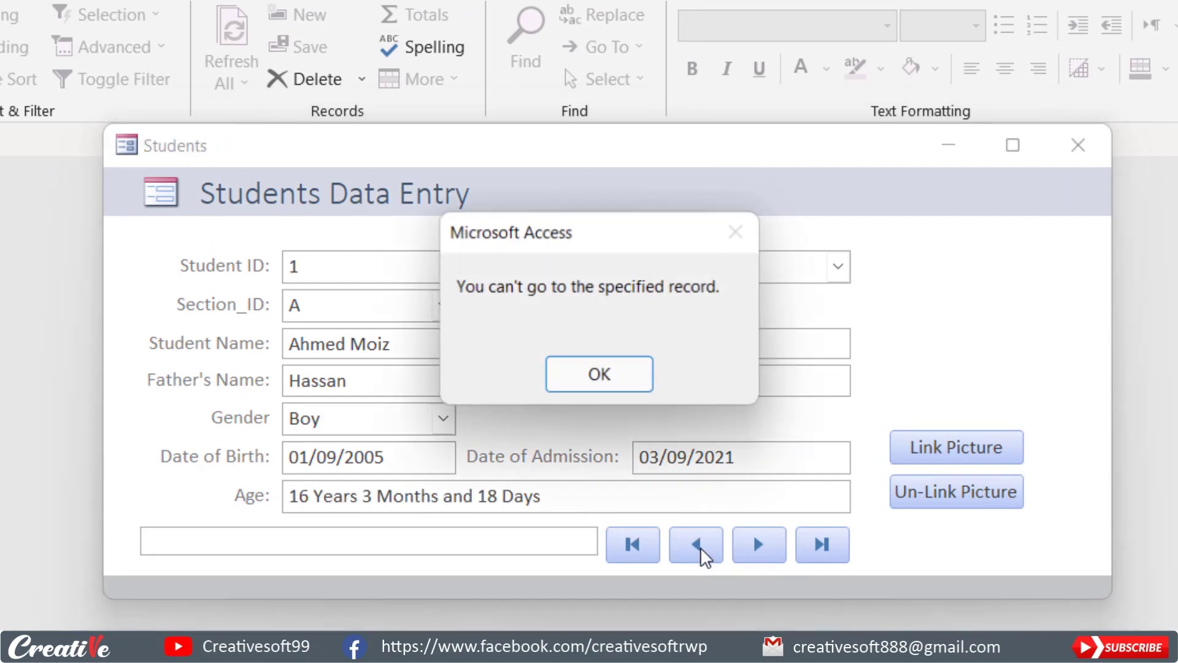
{"action": "left_click", "coordinate": [601, 373]}
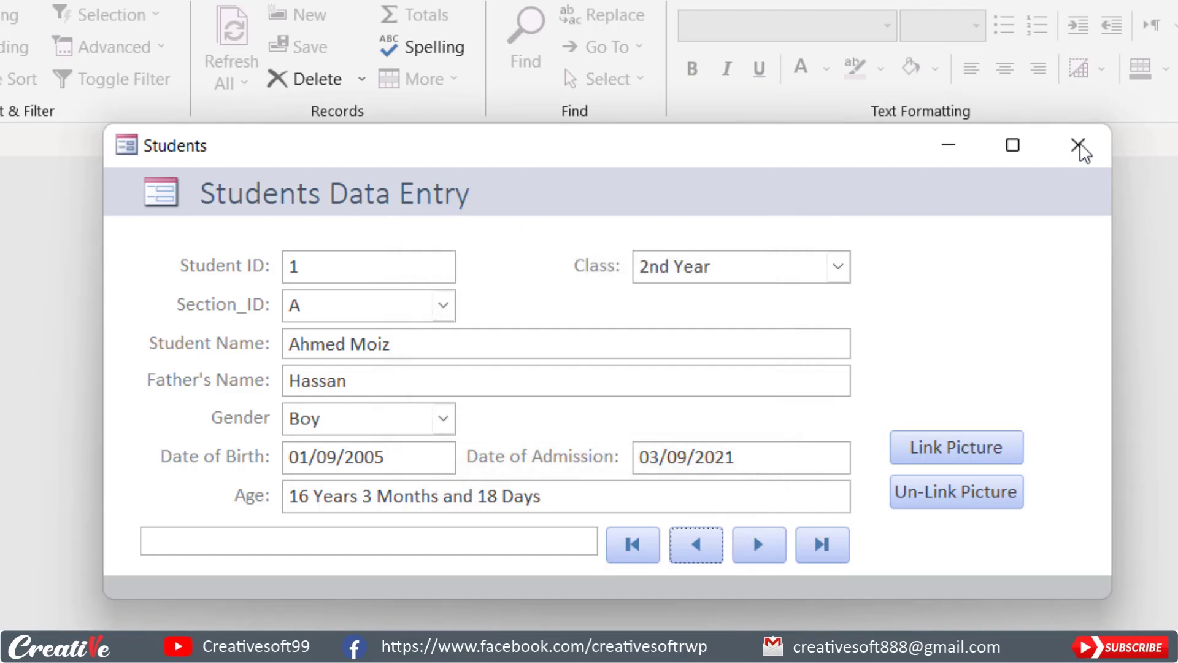
{"action": "left_click", "coordinate": [1078, 145]}
{"action": "left_click", "coordinate": [509, 568]}
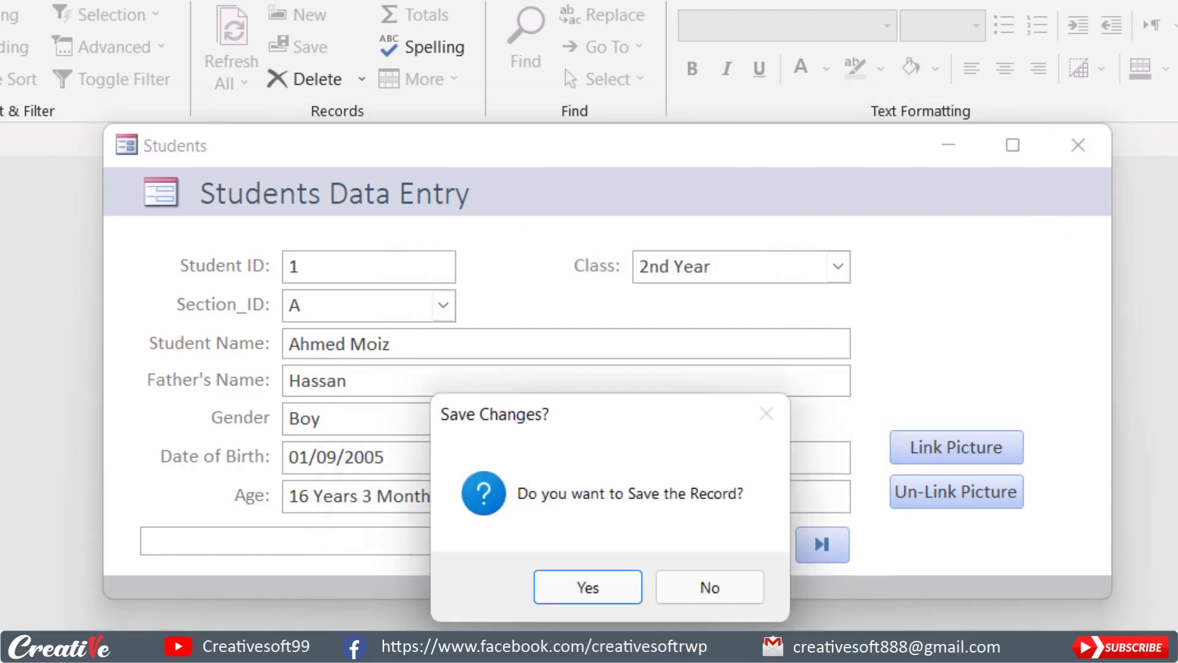
{"action": "left_click", "coordinate": [581, 590]}
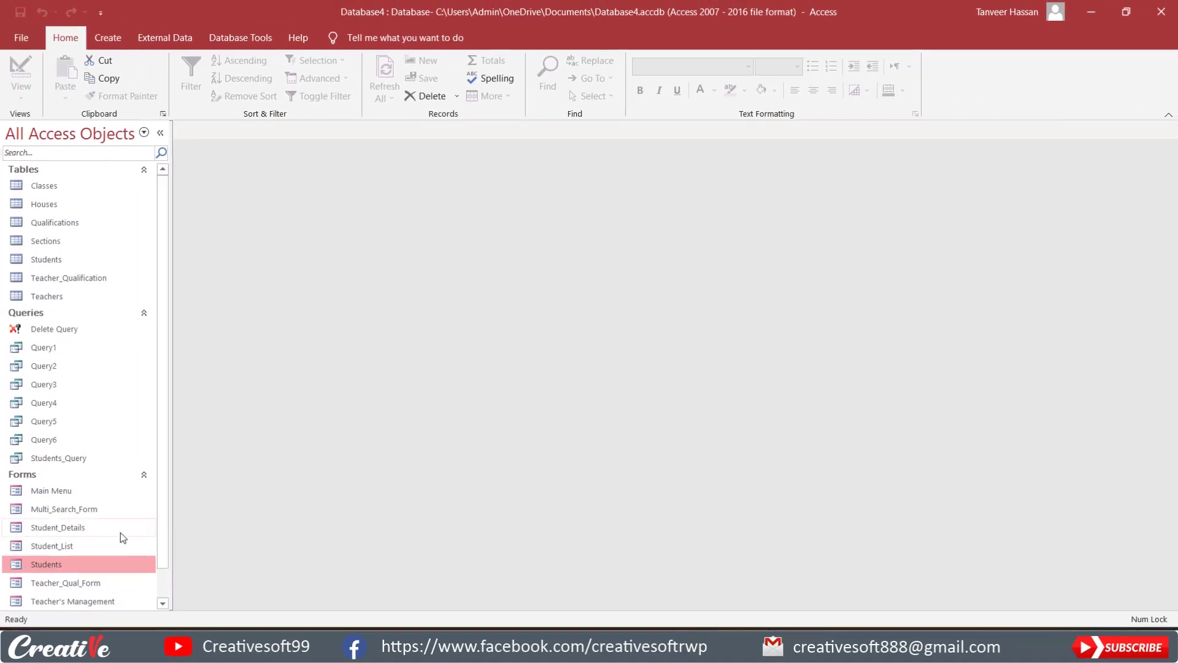
Reopen the Students form, link 1.jpg from the Students Images folder to the first record and save it.
{"action": "double_click", "coordinate": [78, 562]}
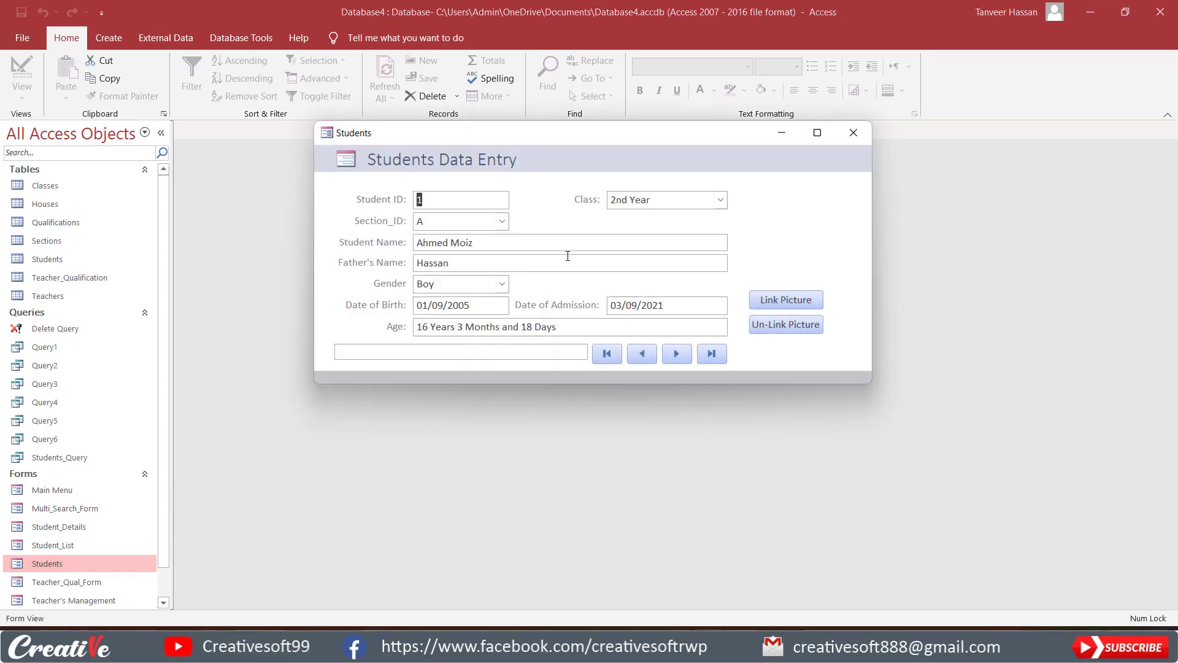
{"action": "left_click_drag", "start_coordinate": [612, 136], "coordinate": [568, 128]}
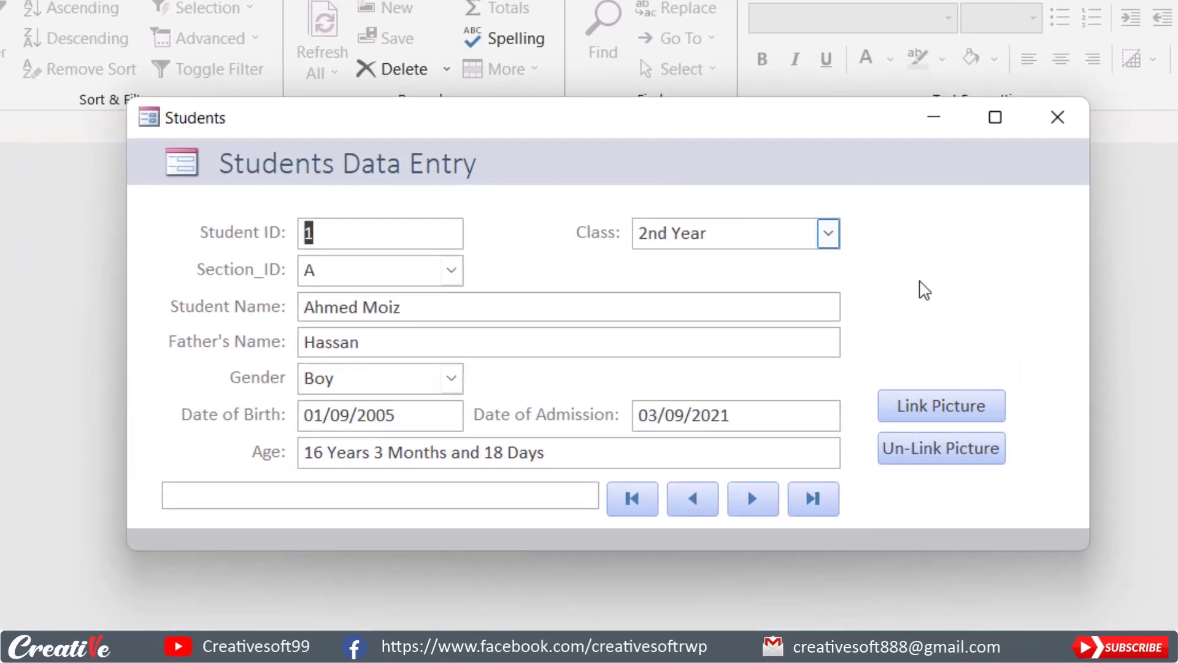
{"action": "left_click", "coordinate": [945, 412]}
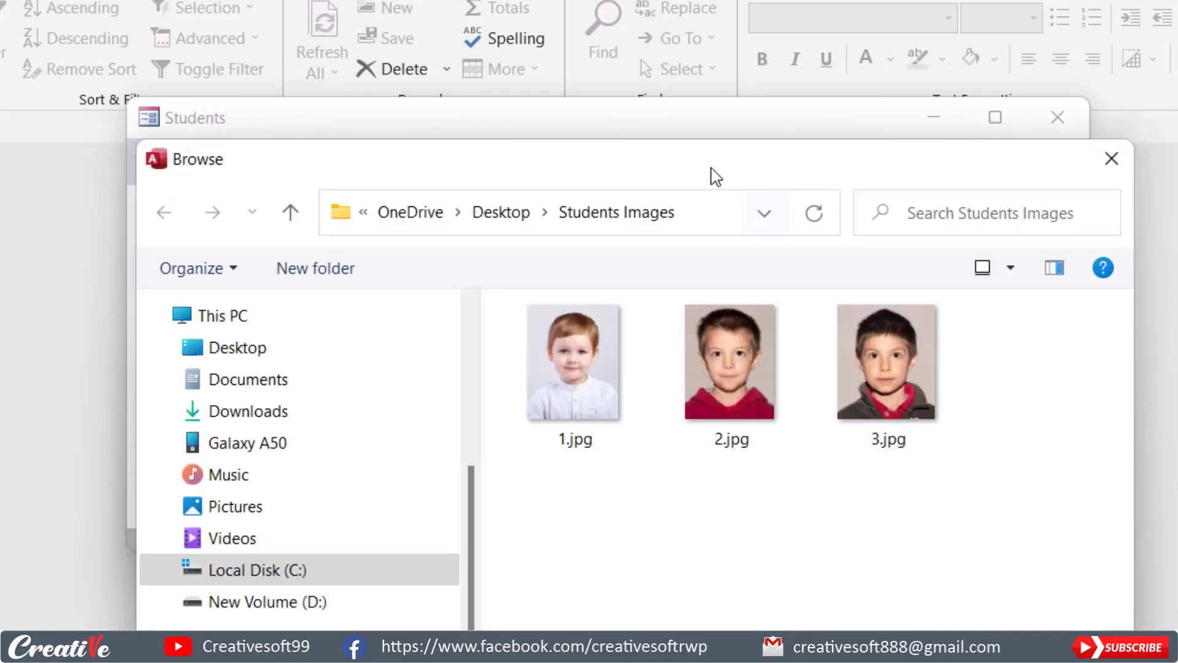
{"action": "left_click_drag", "start_coordinate": [710, 174], "coordinate": [541, 70]}
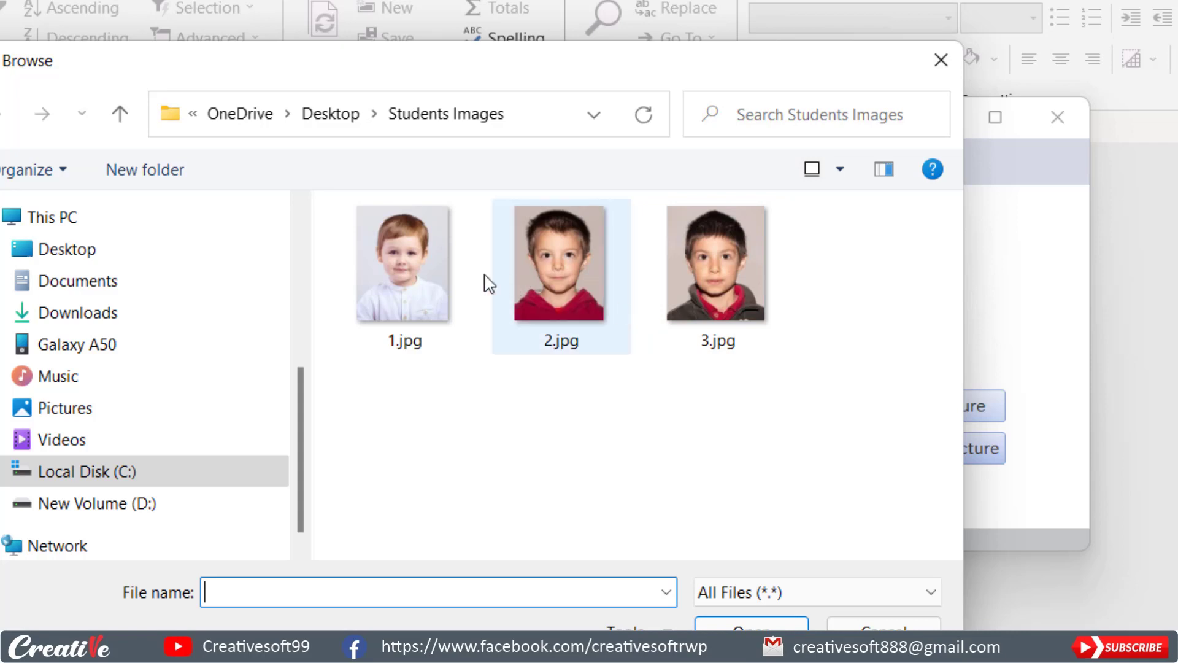
{"action": "left_click", "coordinate": [403, 274]}
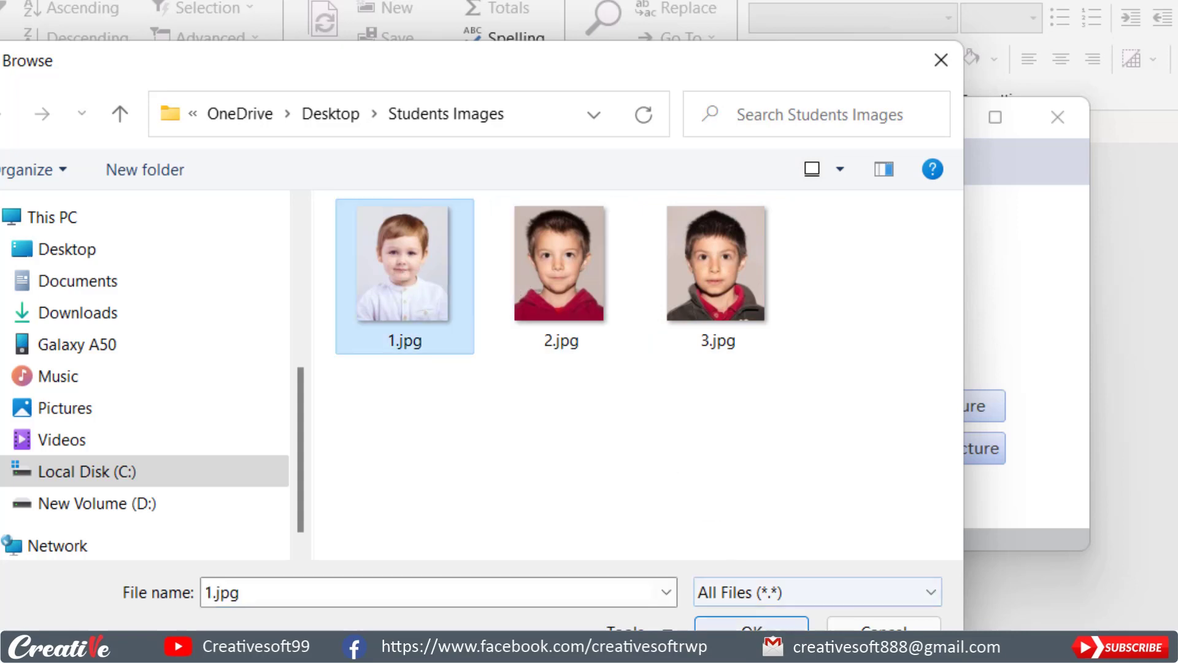
{"action": "left_click", "coordinate": [751, 625]}
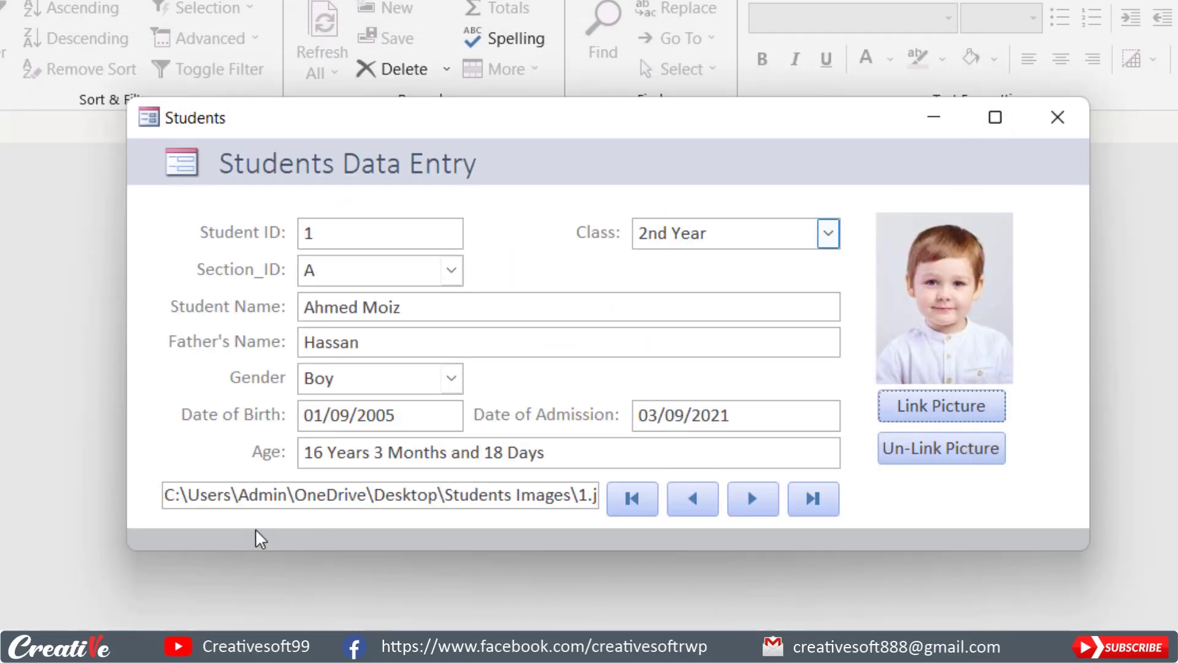
{"action": "left_click_drag", "start_coordinate": [164, 495], "coordinate": [605, 494]}
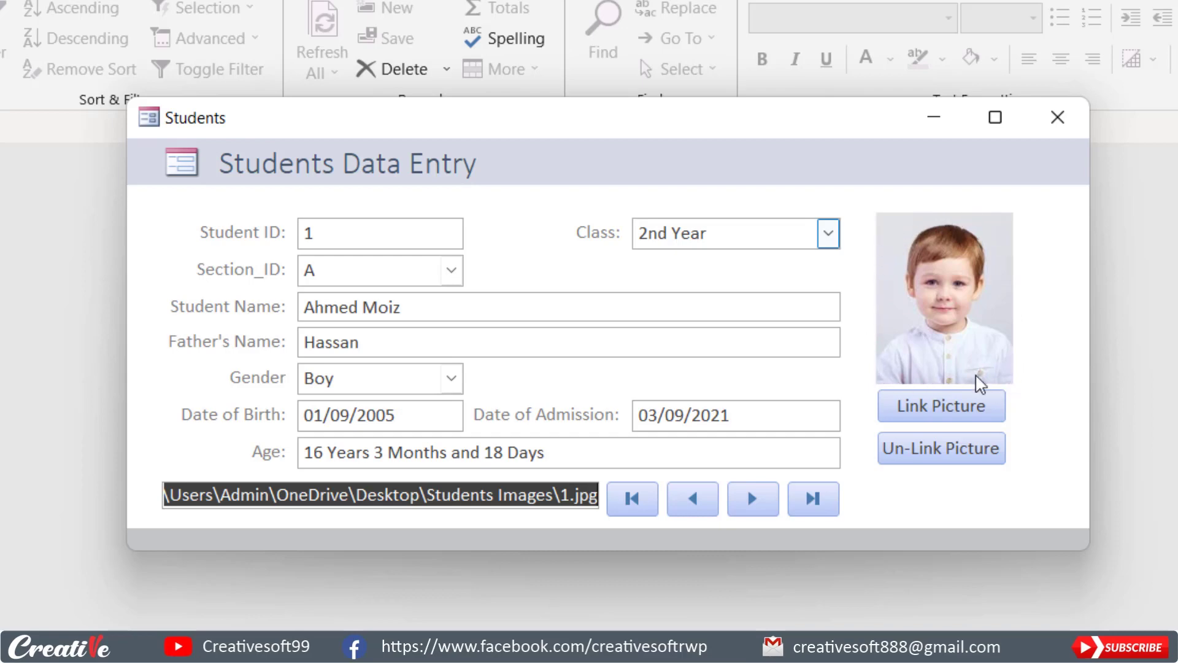
{"action": "left_click", "coordinate": [754, 500]}
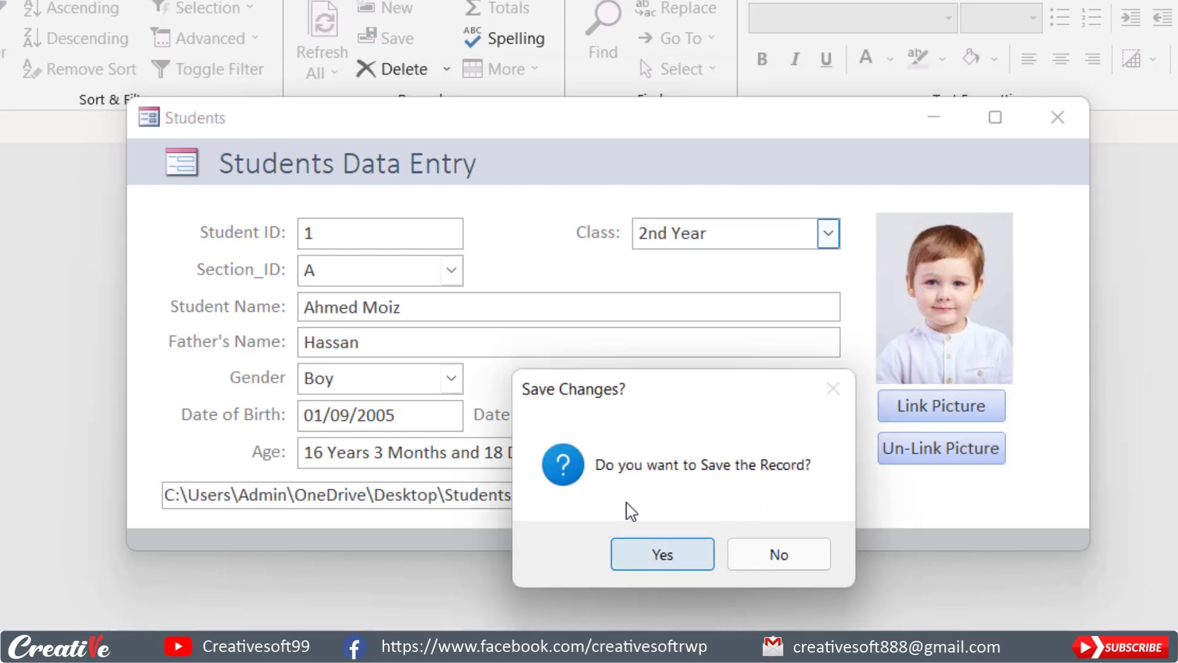
{"action": "left_click", "coordinate": [661, 556]}
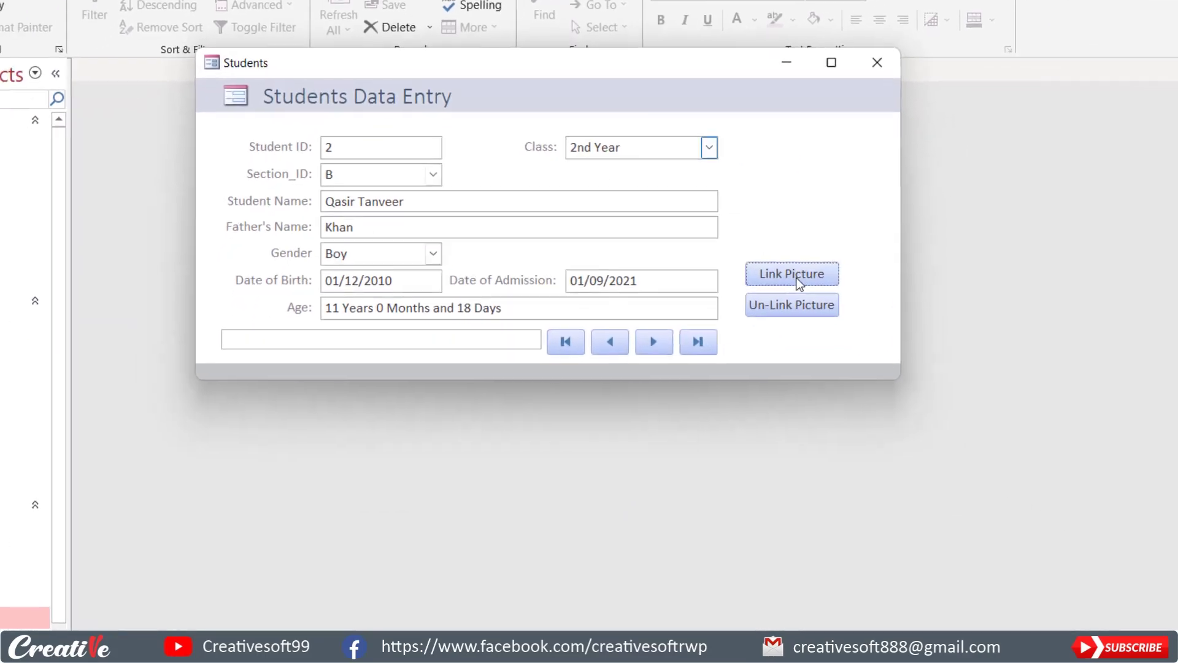
Link 2.jpg to the second student record, save it and compare the pictures and paths of both records.
{"action": "left_click", "coordinate": [798, 281]}
{"action": "left_click", "coordinate": [650, 233]}
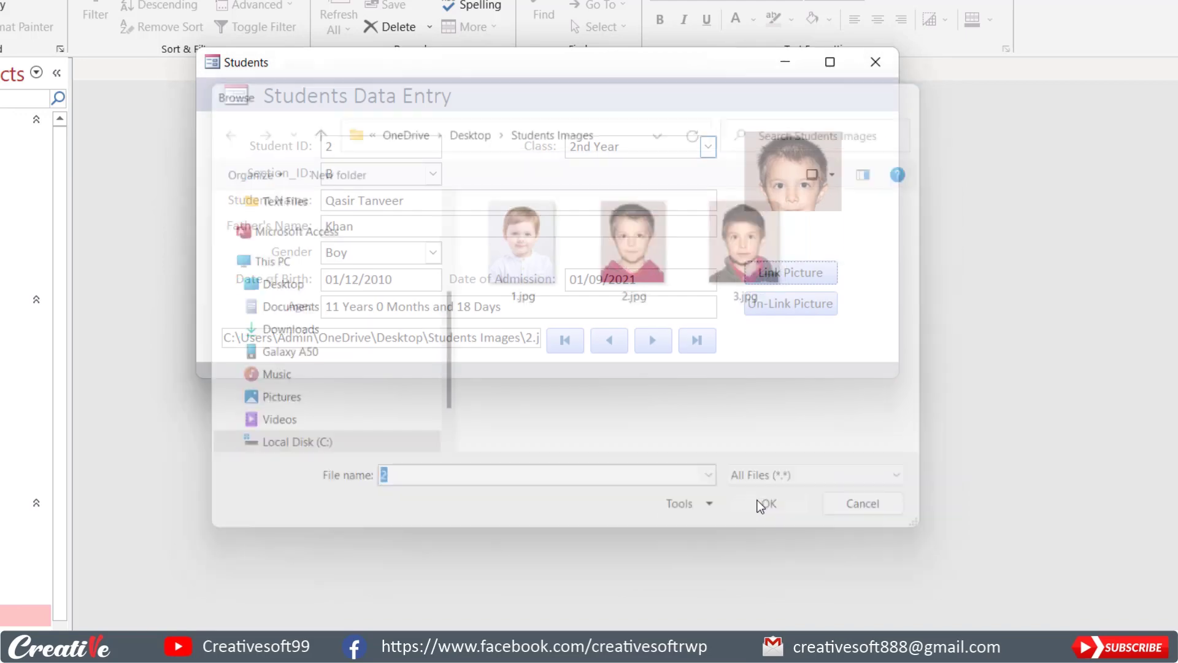
{"action": "left_click", "coordinate": [771, 509]}
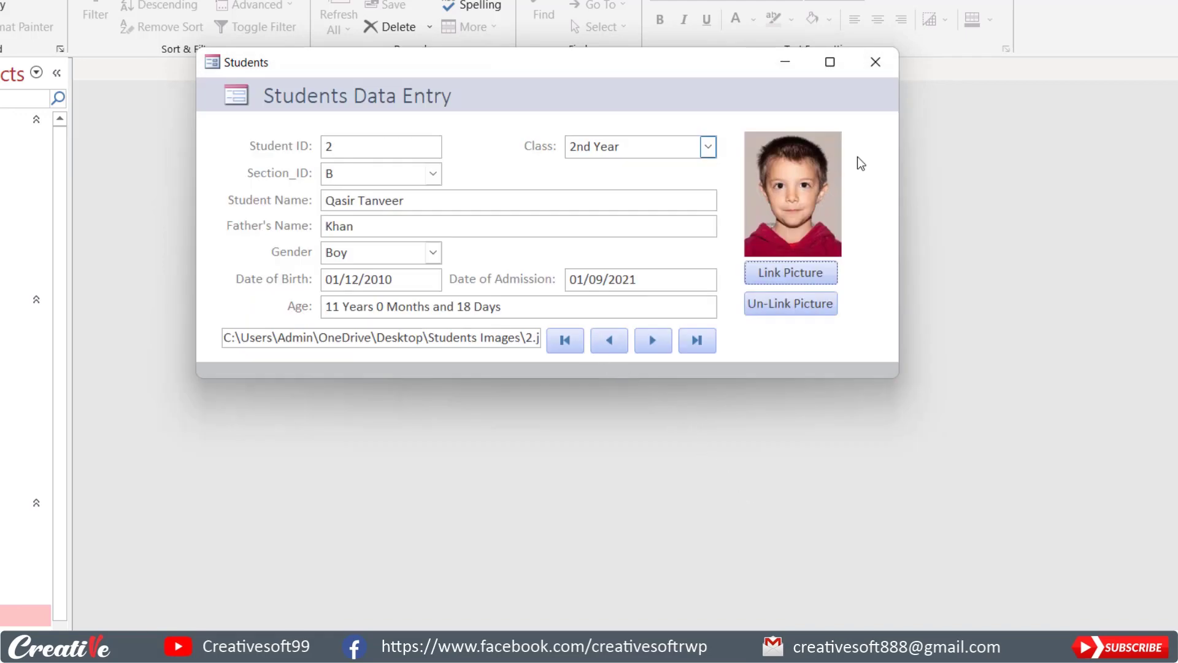
{"action": "left_click", "coordinate": [607, 342]}
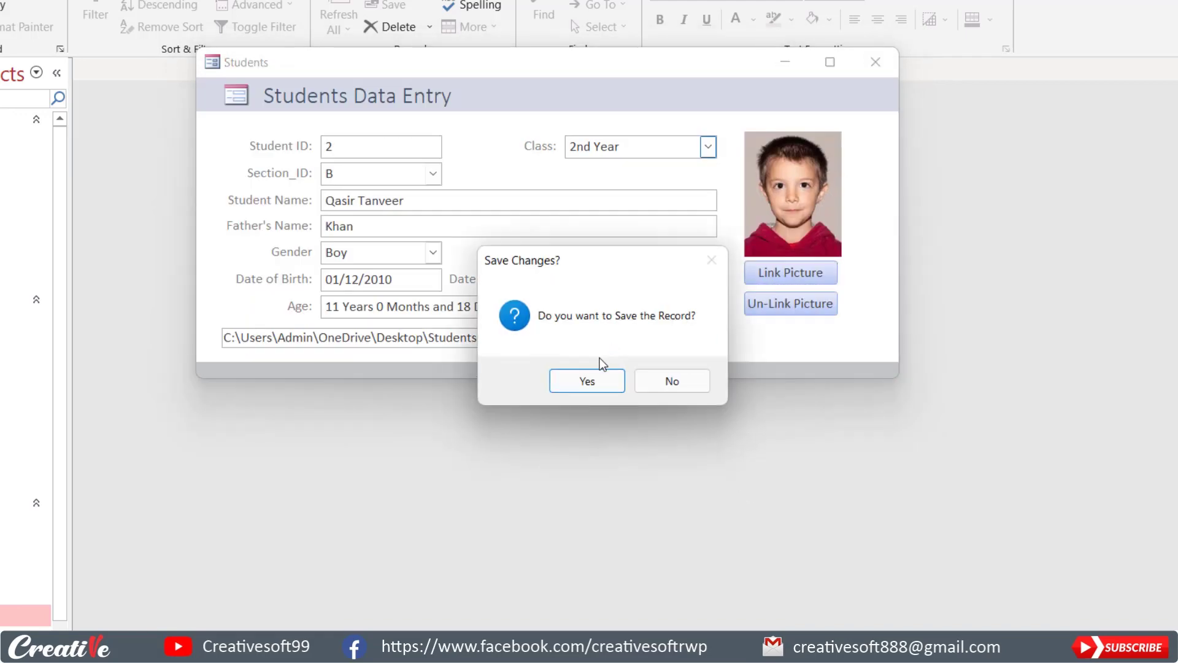
{"action": "left_click", "coordinate": [583, 383]}
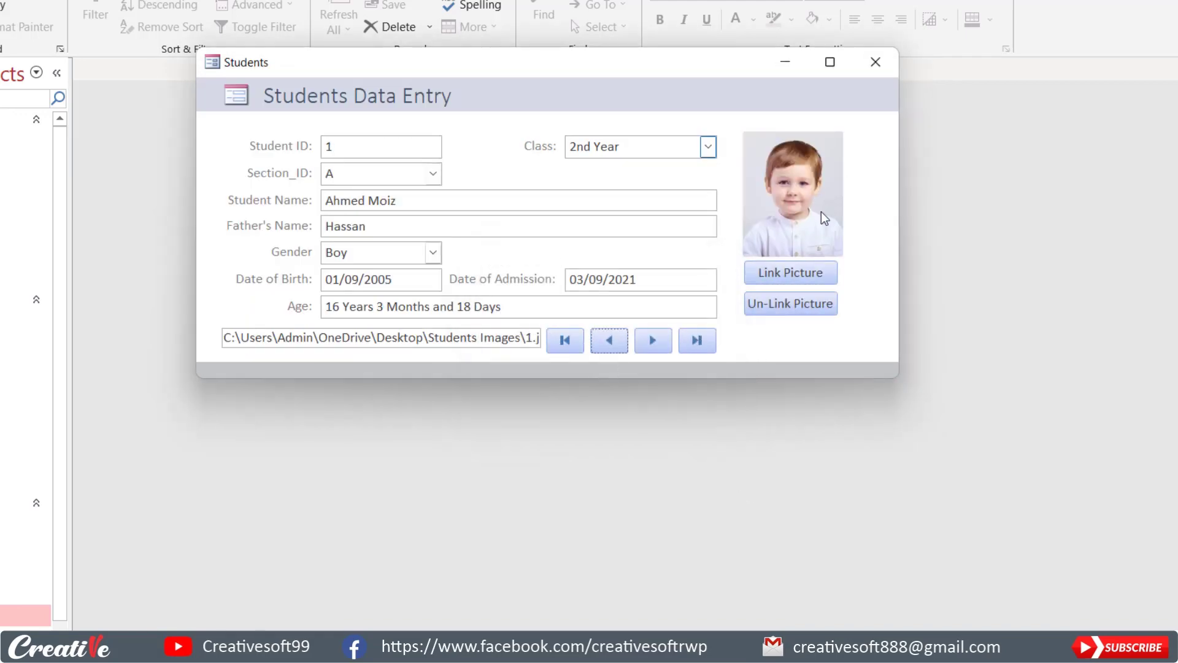
{"action": "left_click", "coordinate": [652, 339]}
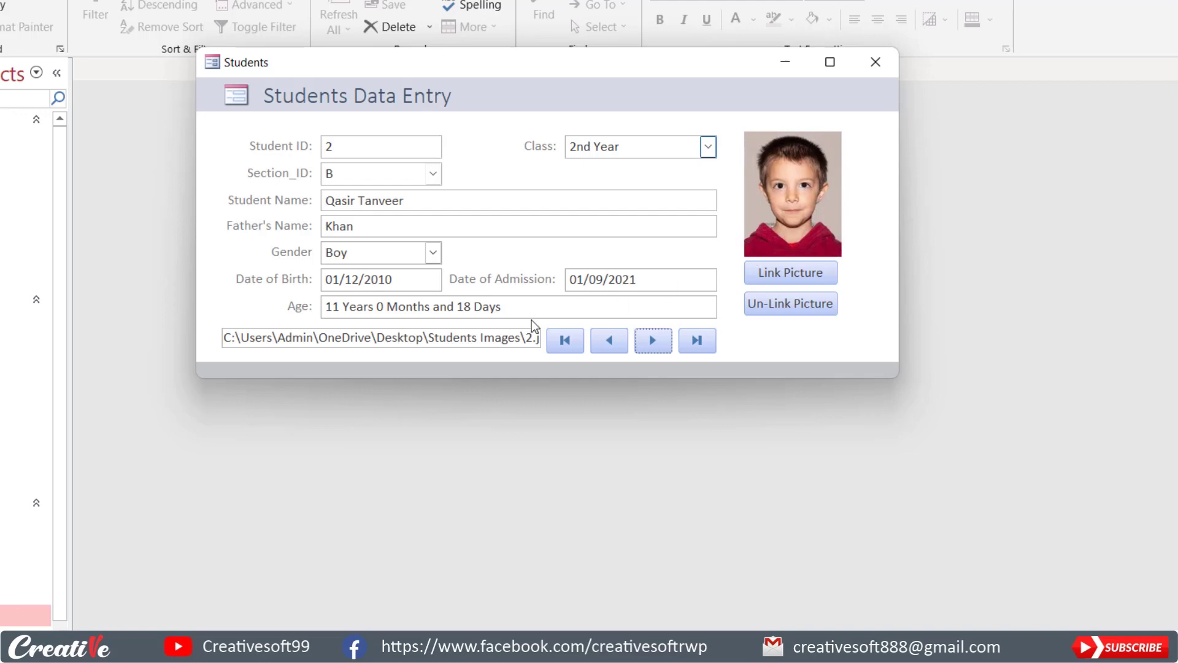
{"action": "left_click_drag", "start_coordinate": [225, 339], "coordinate": [548, 338]}
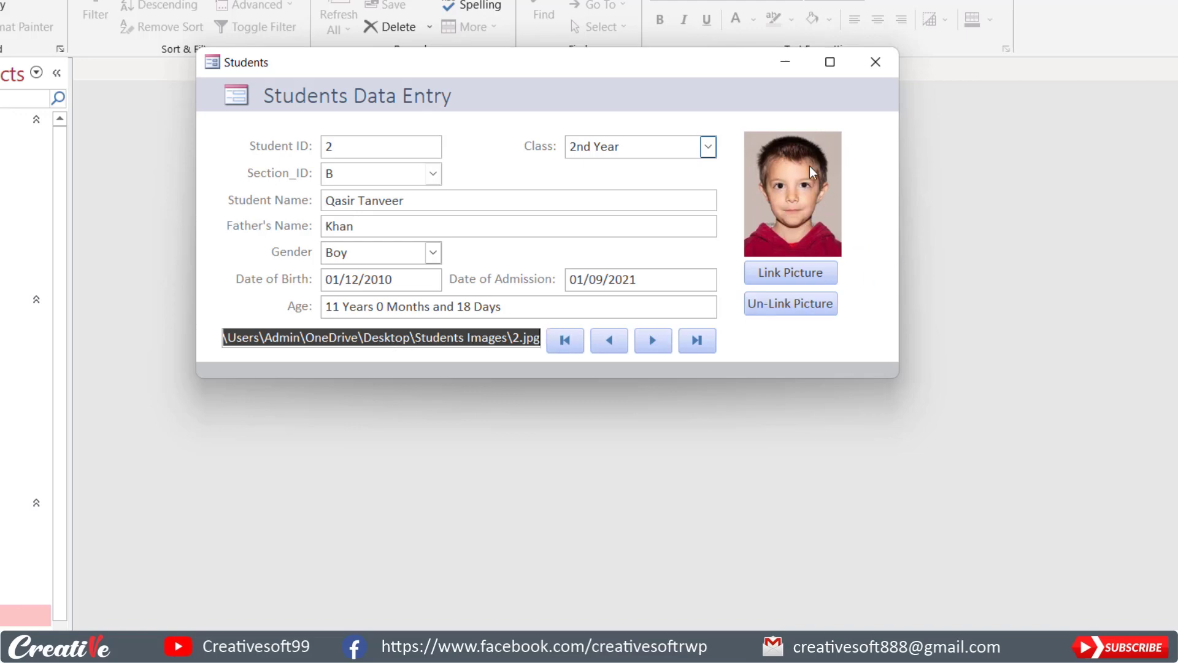
In the Students form's design, create an On Click event procedure for the Un-Link Picture button with Code Builder.
{"action": "right_click", "coordinate": [777, 338]}
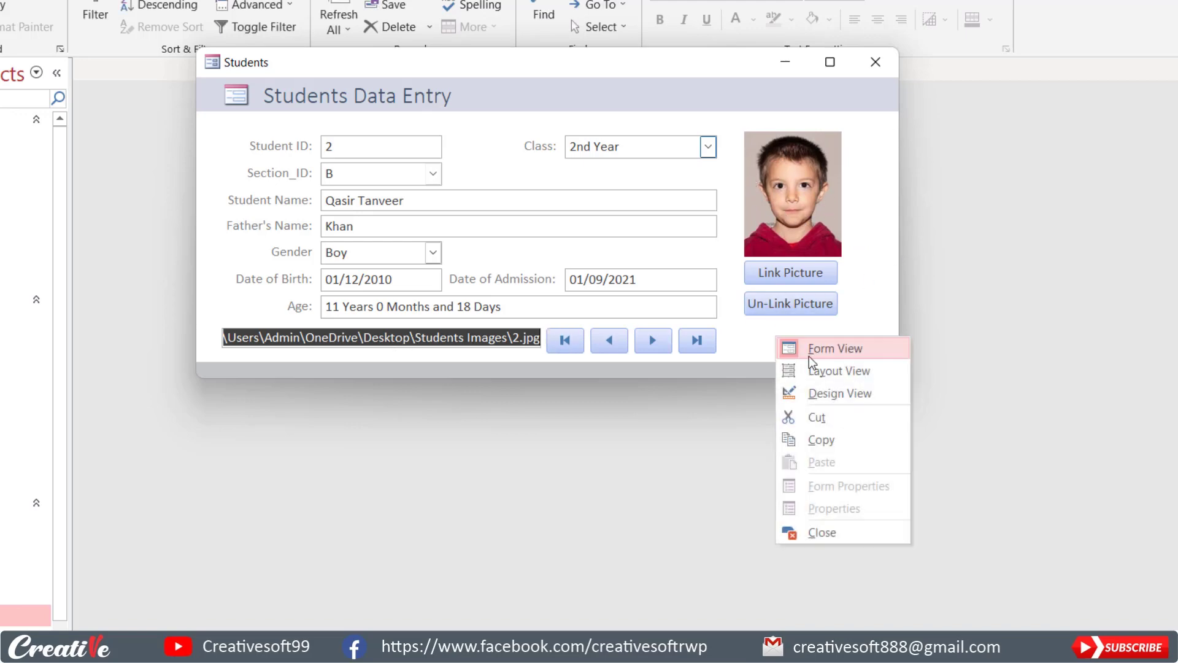
{"action": "left_click", "coordinate": [819, 392]}
{"action": "left_click", "coordinate": [689, 364]}
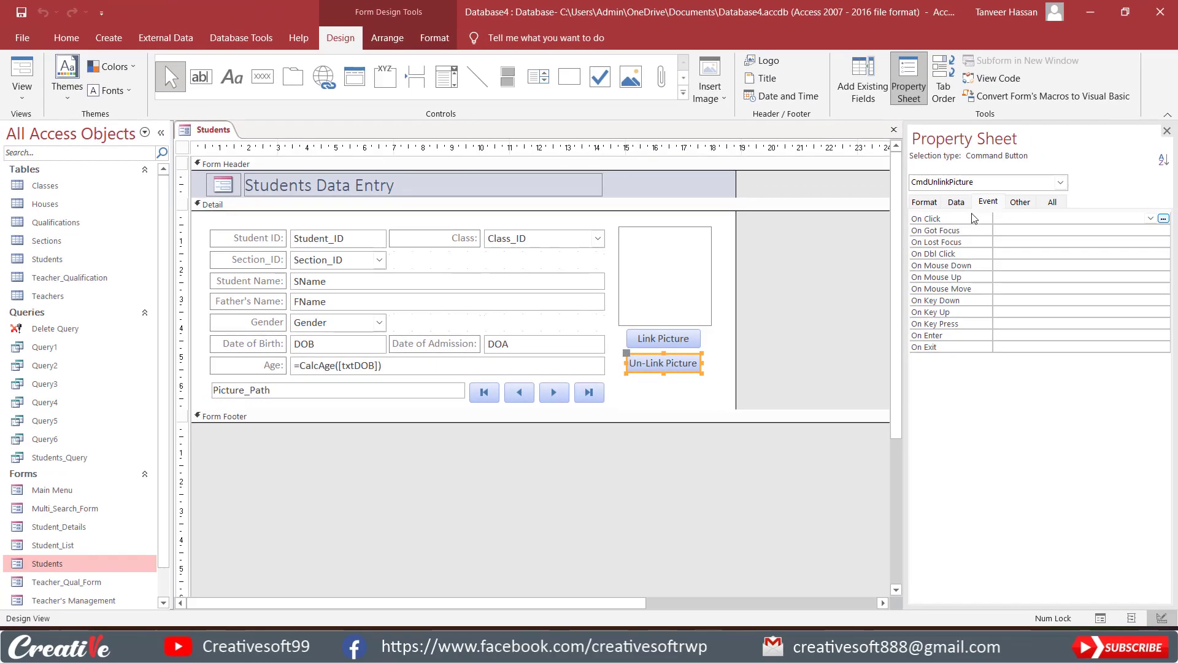
{"action": "left_click", "coordinate": [1164, 218]}
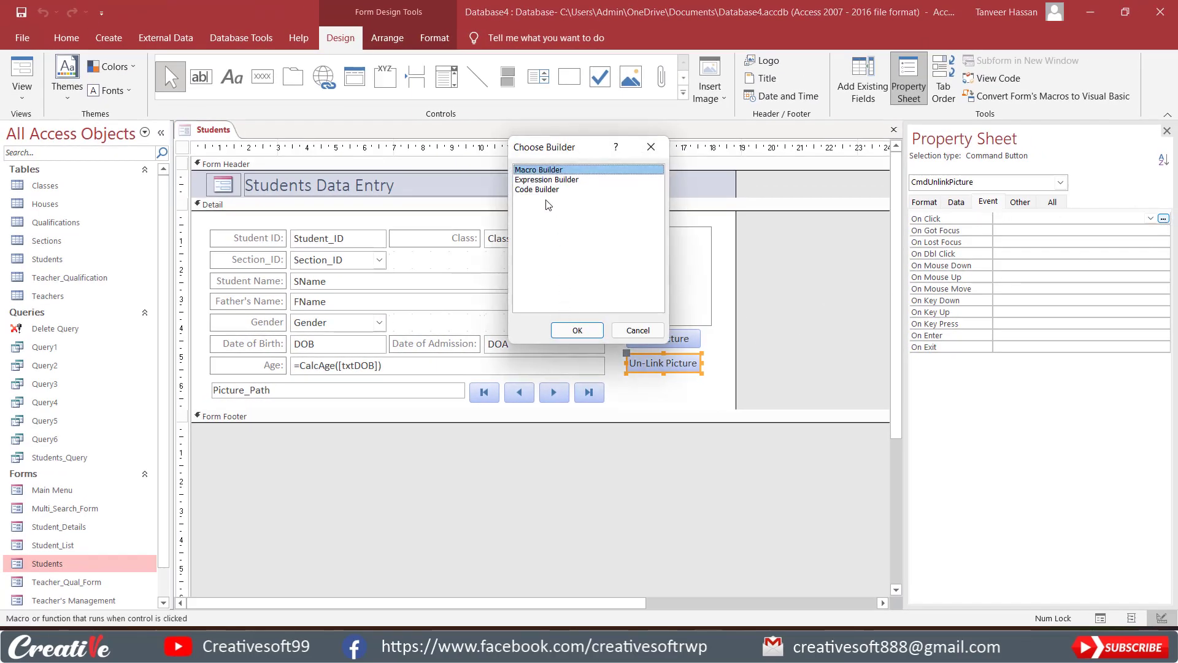
{"action": "left_click", "coordinate": [547, 190]}
{"action": "left_click", "coordinate": [576, 330]}
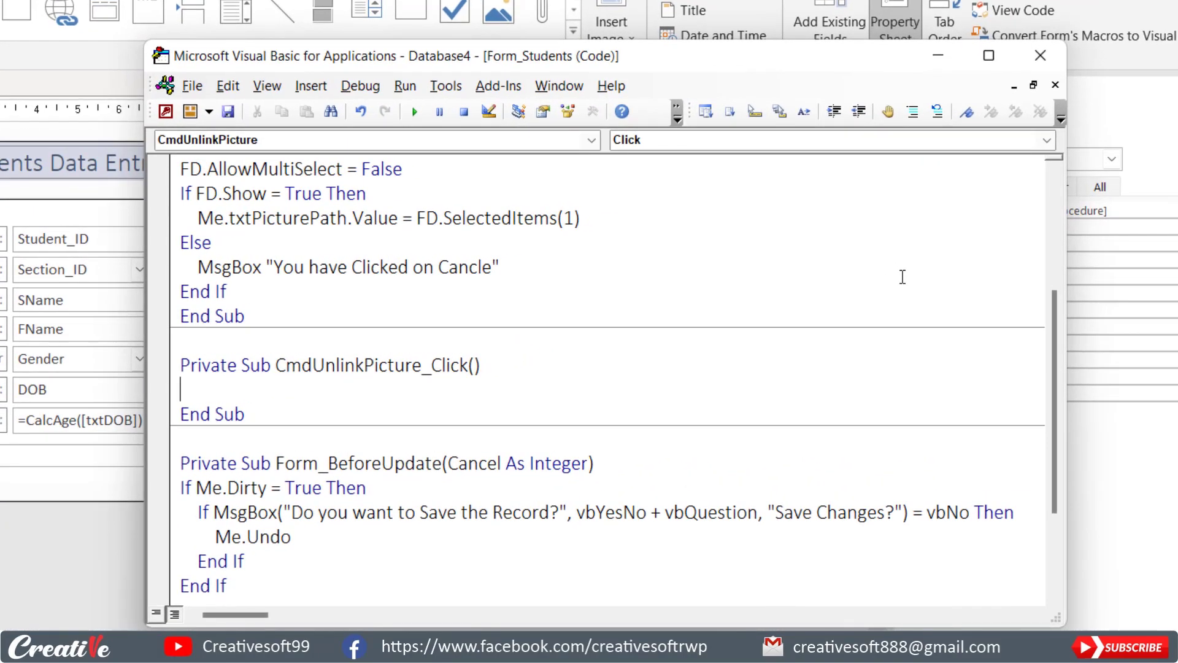
Add the line Me.txtPicturePath.Value = "" to the CmdUnlinkPicture_Click procedure.
{"action": "type", "text": "me.txt"}
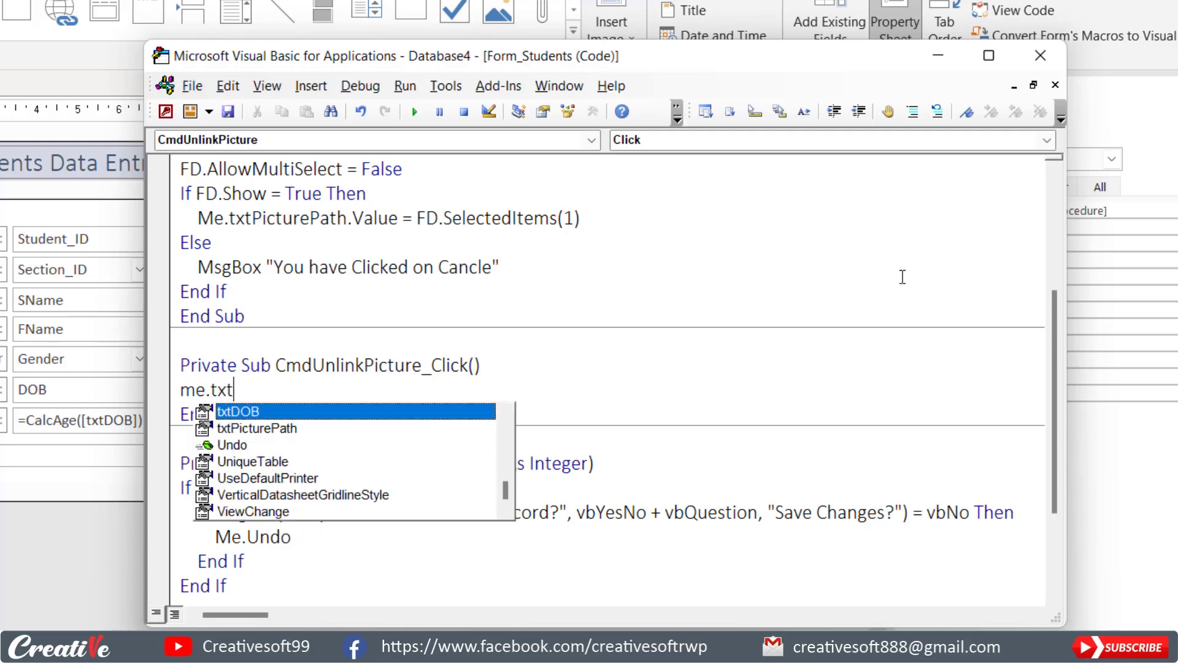
{"action": "key", "text": "Down"}
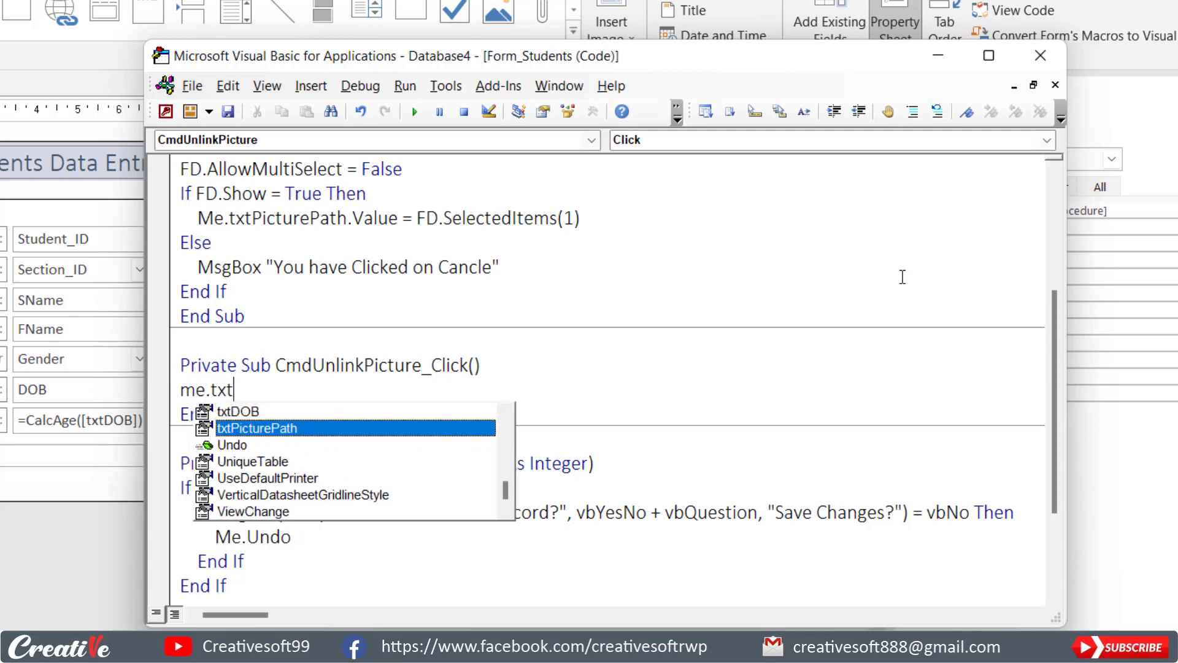
{"action": "type", "text": "PicturePath.value"}
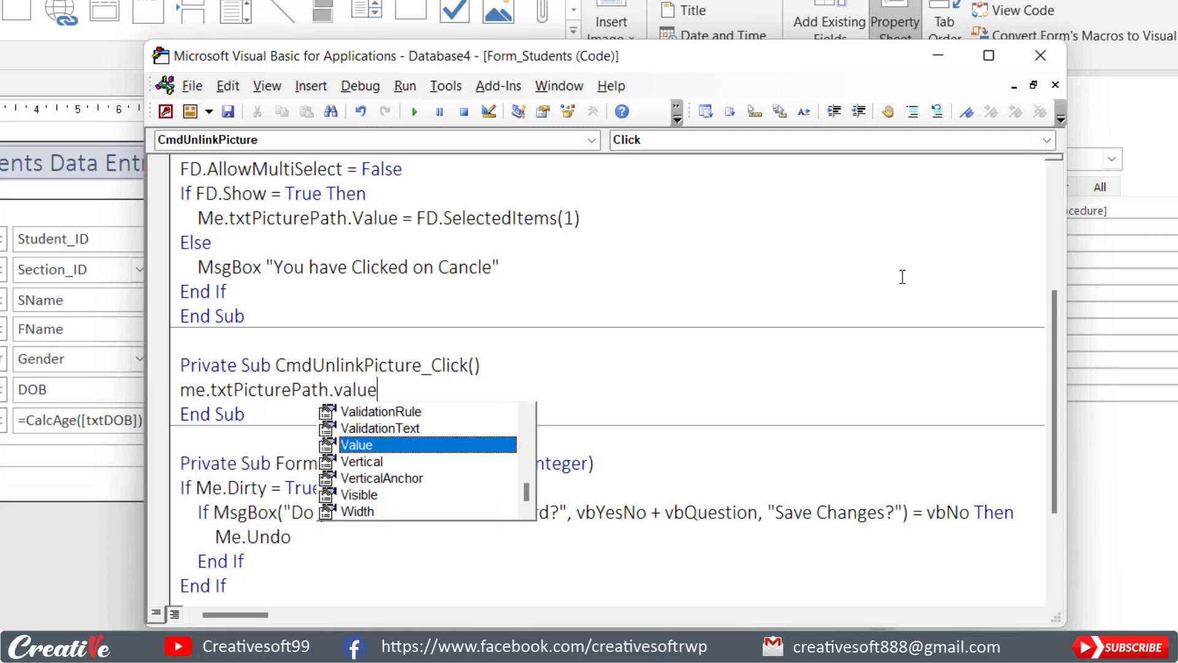
{"action": "type", "text": "=\"\""}
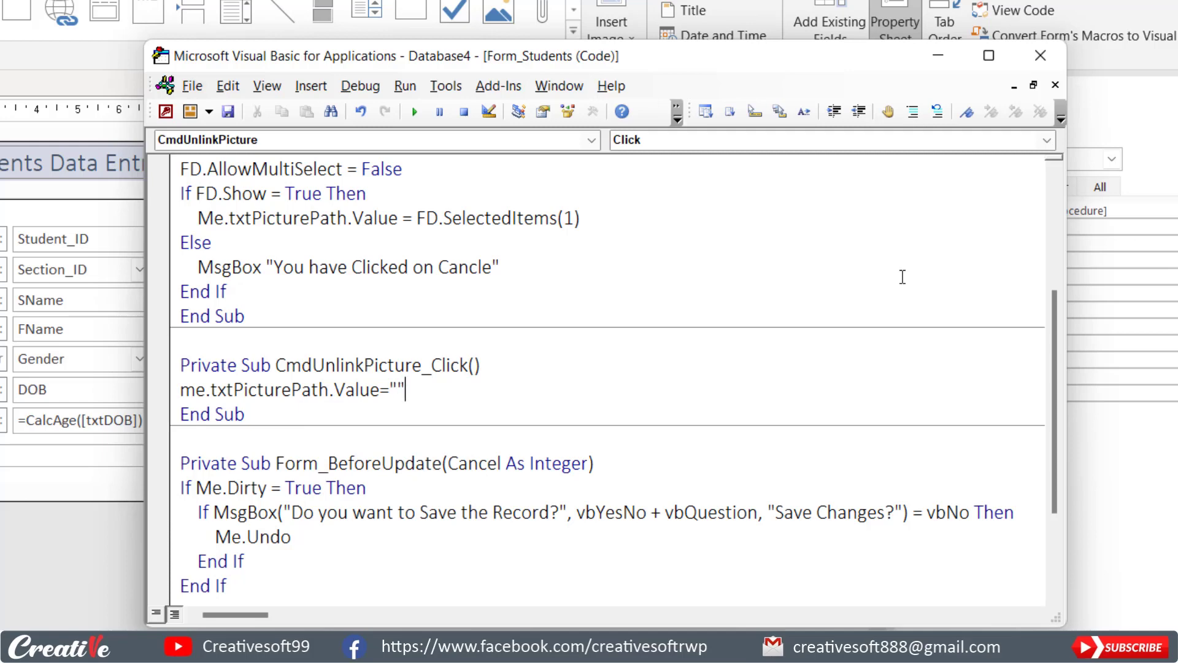
Add the line Me.imgstudentPic.Requery below the line that empties the picture path.
{"action": "key", "text": "Return"}
{"action": "type", "text": "me.txt"}
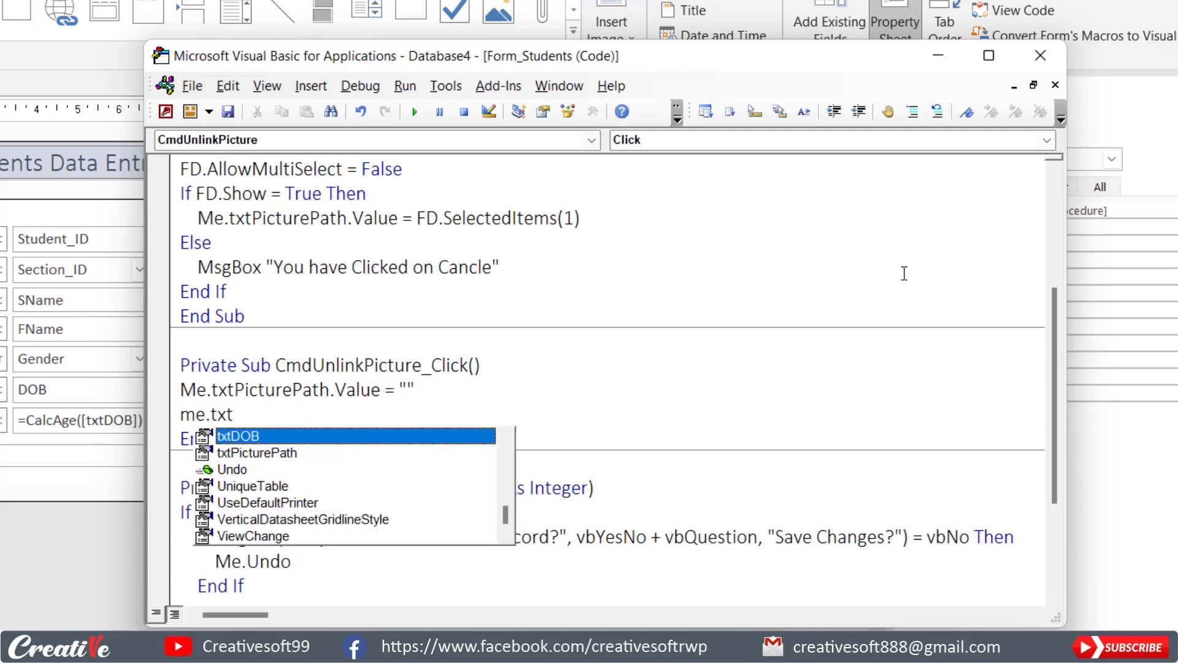
{"action": "key", "text": "Down"}
{"action": "type", "text": "PicturePath.req"}
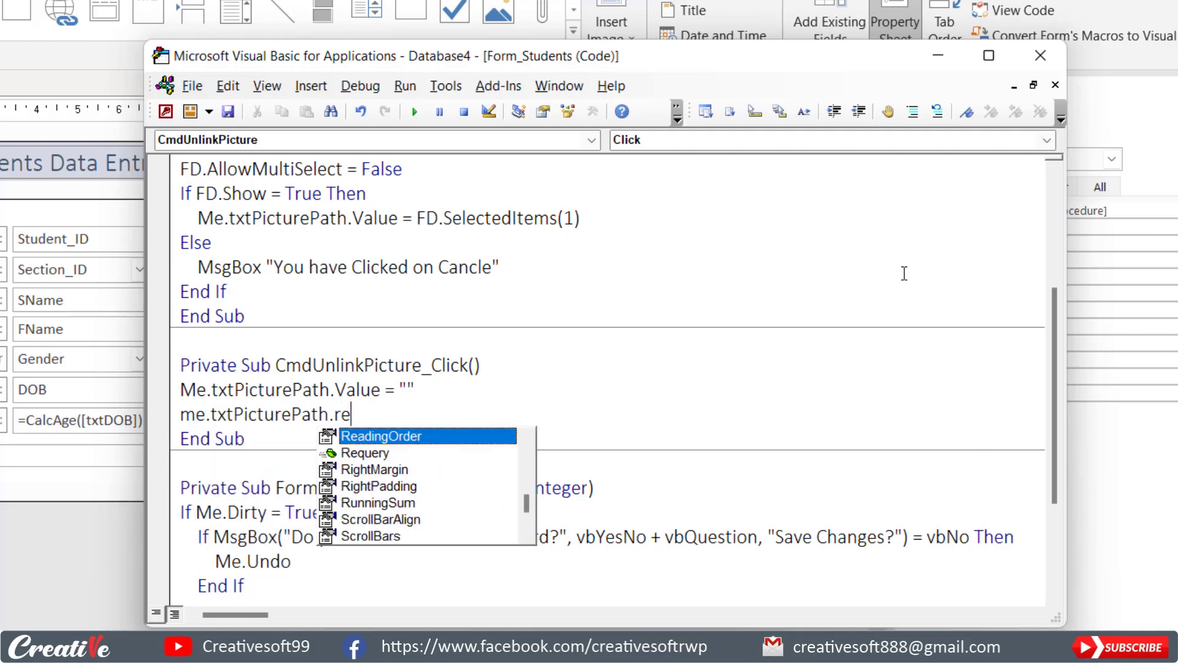
{"action": "key", "text": "BackSpace"}
{"action": "key", "text": "BackSpace"}
{"action": "key", "text": "BackSpace"}
{"action": "key", "text": "BackSpace"}
{"action": "key", "text": "BackSpace"}
{"action": "key", "text": "BackSpace"}
{"action": "key", "text": "BackSpace"}
{"action": "key", "text": "BackSpace"}
{"action": "key", "text": "BackSpace"}
{"action": "key", "text": "BackSpace"}
{"action": "key", "text": "BackSpace"}
{"action": "key", "text": "BackSpace"}
{"action": "key", "text": "BackSpace"}
{"action": "key", "text": "BackSpace"}
{"action": "key", "text": "BackSpace"}
{"action": "key", "text": "BackSpace"}
{"action": "key", "text": "BackSpace"}
{"action": "key", "text": "BackSpace"}
{"action": "key", "text": "BackSpace"}
{"action": "type", "text": ".img"}
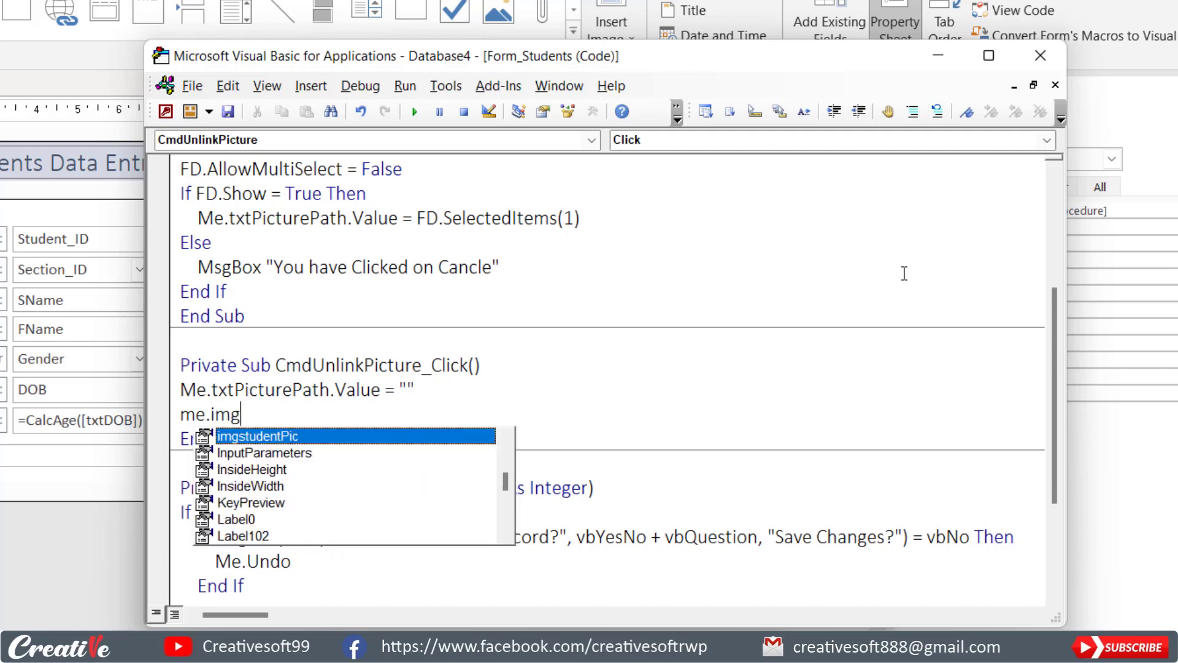
{"action": "type", "text": "studentPic.Requery"}
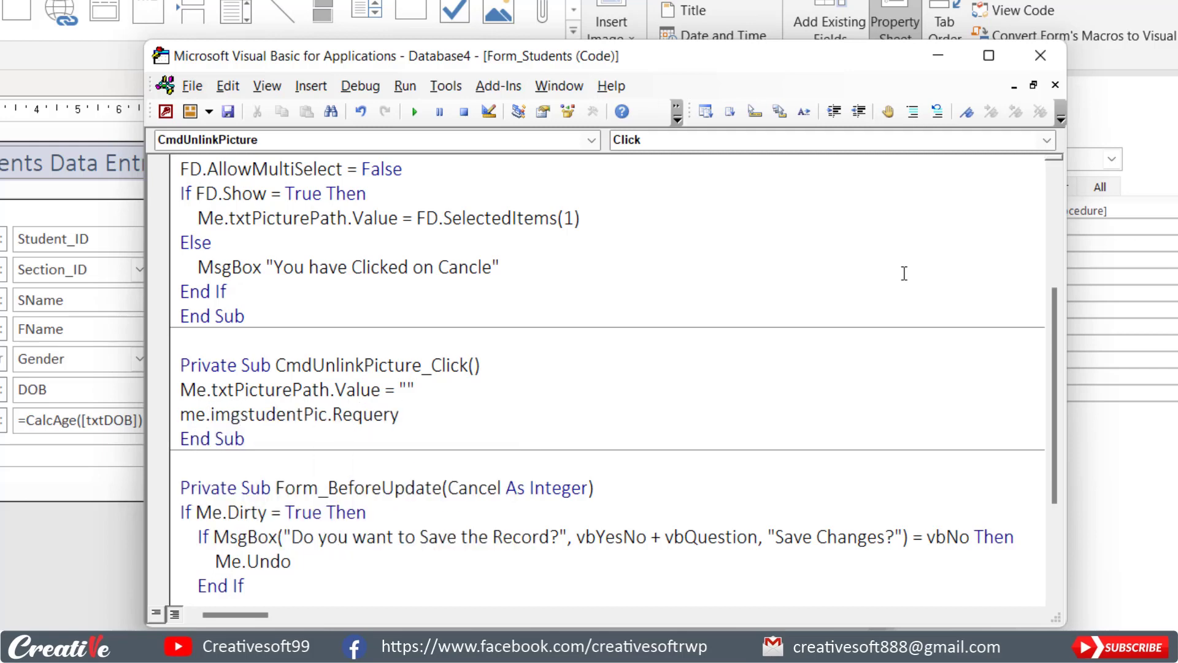
{"action": "key", "text": "Down"}
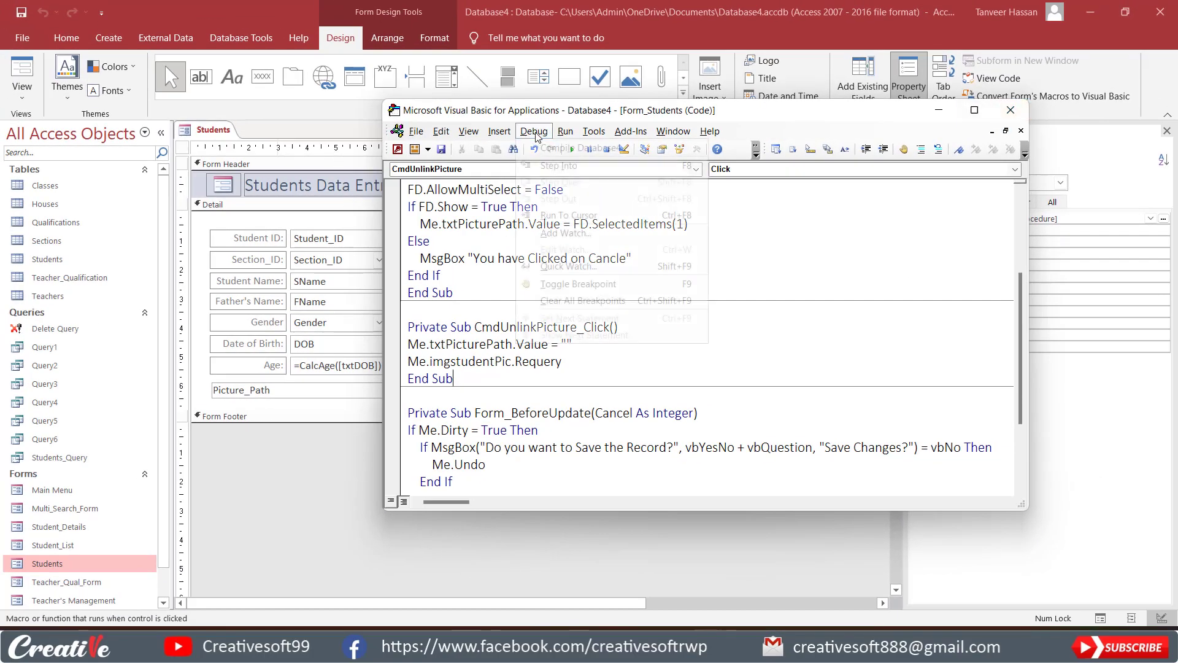
Compile the database code, close the code editor and show the Students form in Form View.
{"action": "left_click", "coordinate": [533, 131]}
{"action": "left_click", "coordinate": [546, 149]}
{"action": "left_click", "coordinate": [1011, 109]}
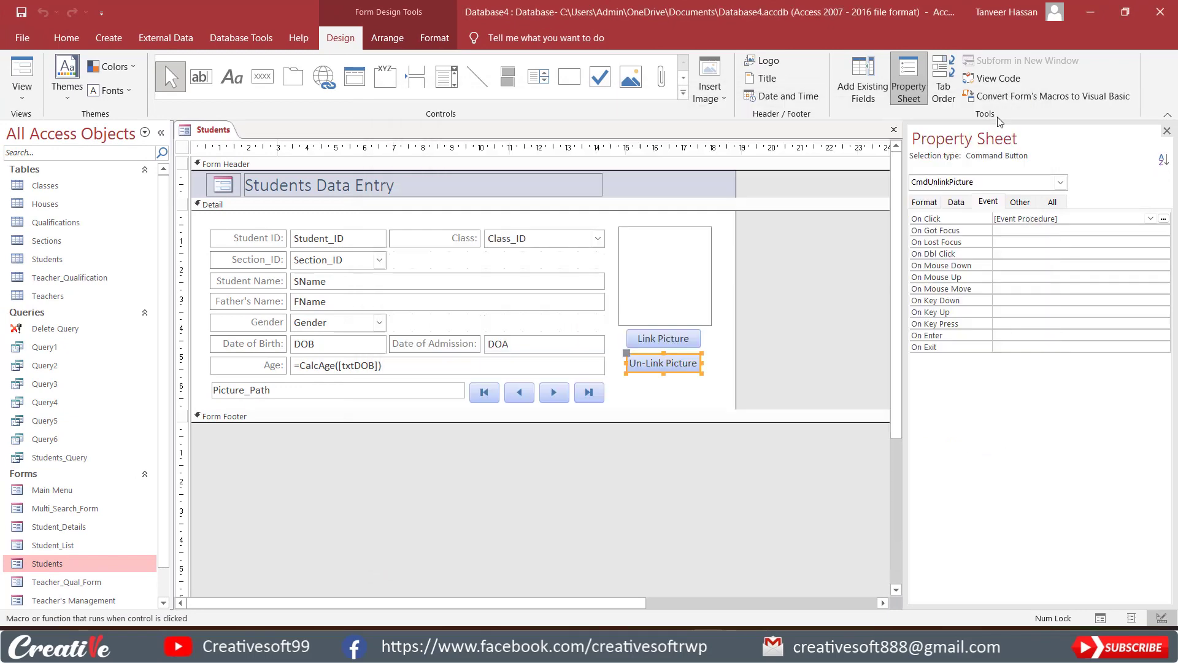
{"action": "left_click", "coordinate": [24, 68]}
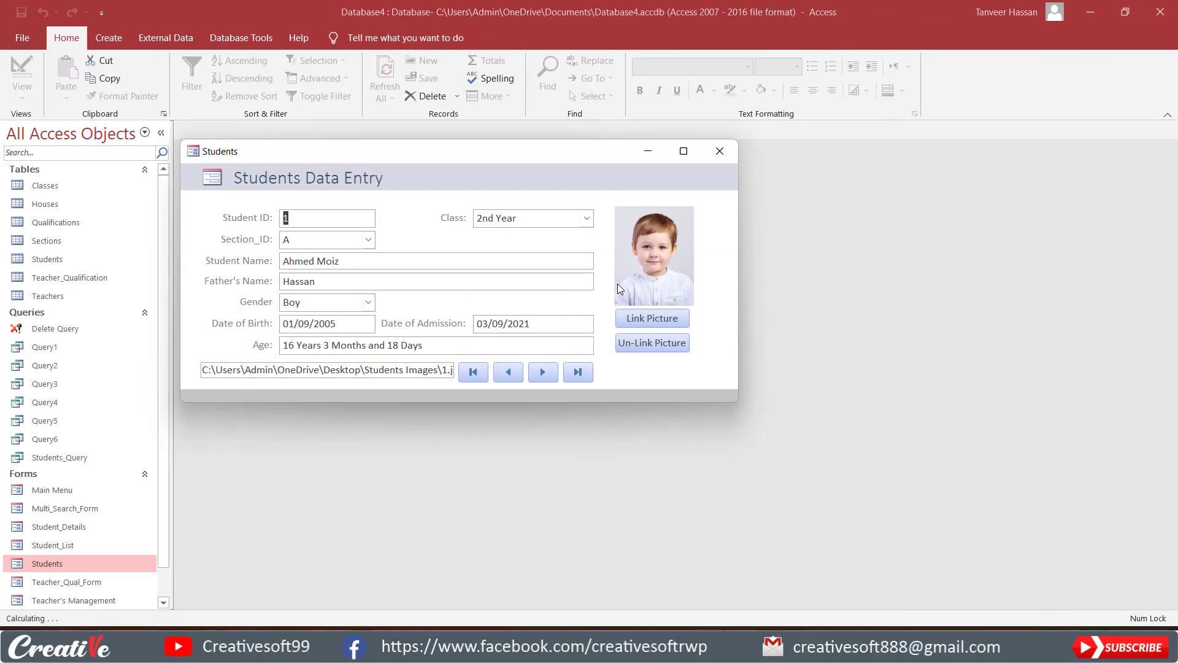
Test the Un-Link Picture button on the record with Student ID 1, going to the next record and back to check it.
{"action": "left_click_drag", "start_coordinate": [481, 154], "coordinate": [559, 146]}
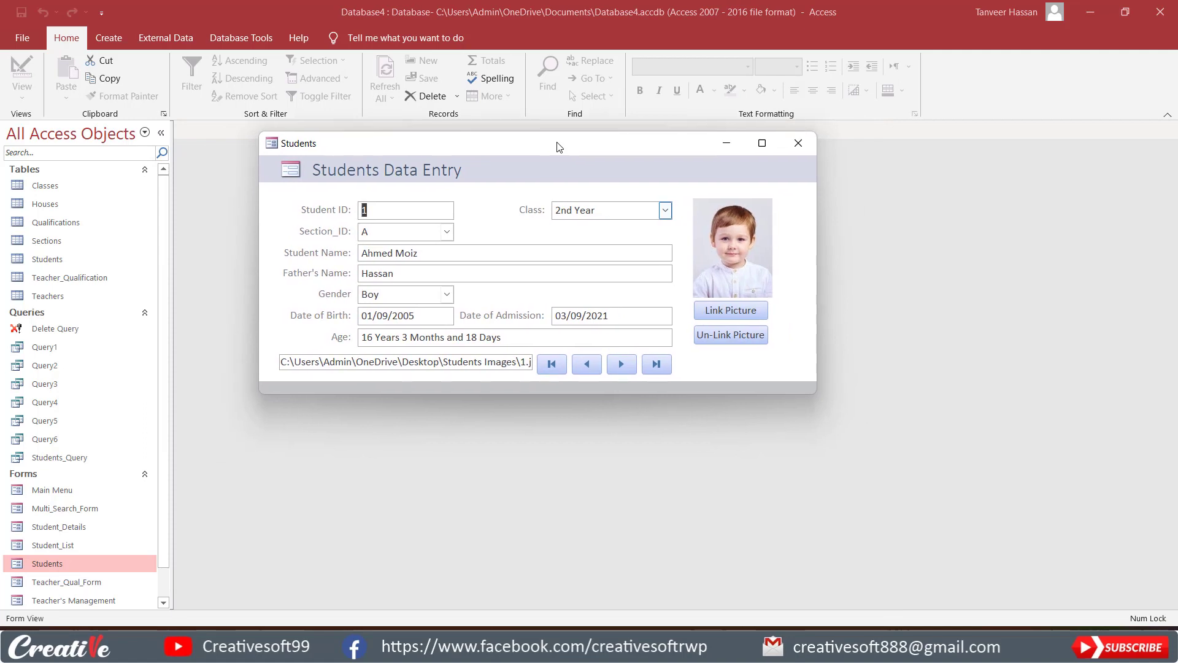
{"action": "left_click", "coordinate": [740, 336]}
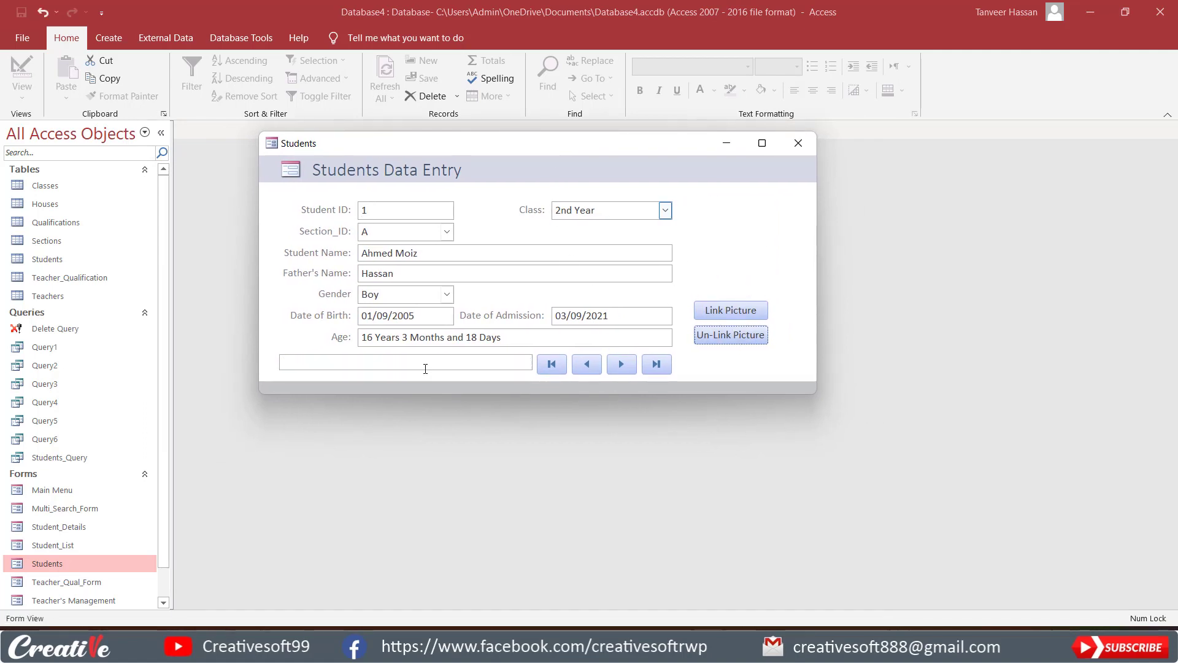
{"action": "left_click", "coordinate": [620, 362]}
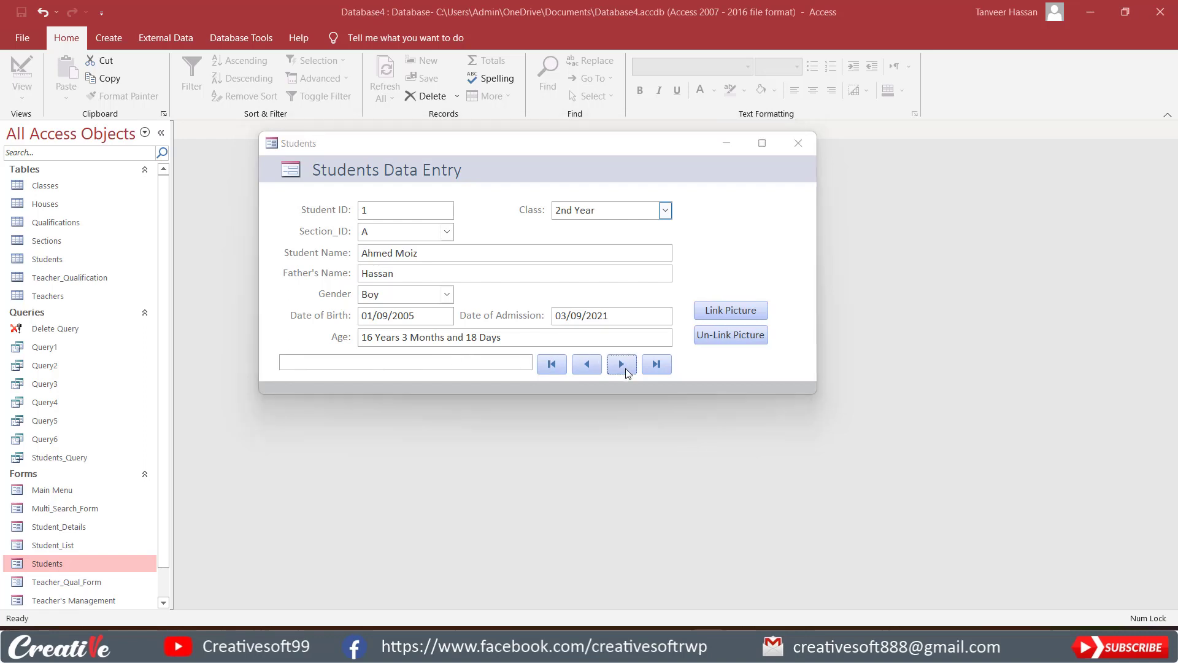
{"action": "left_click", "coordinate": [584, 377]}
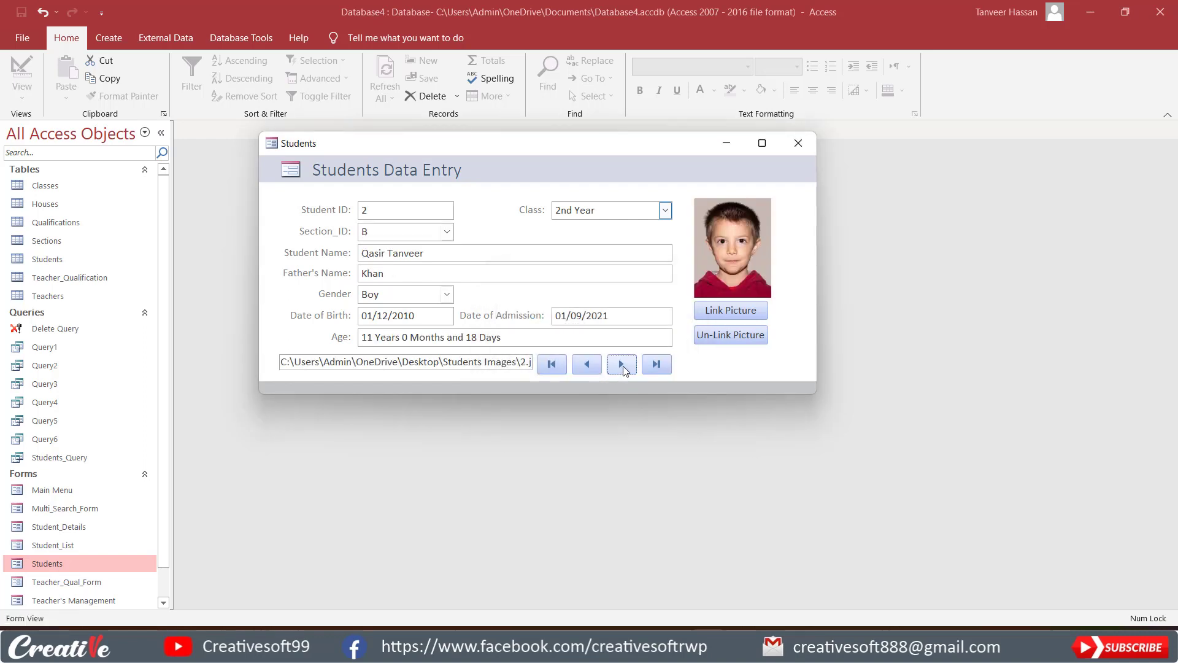
{"action": "left_click", "coordinate": [583, 365]}
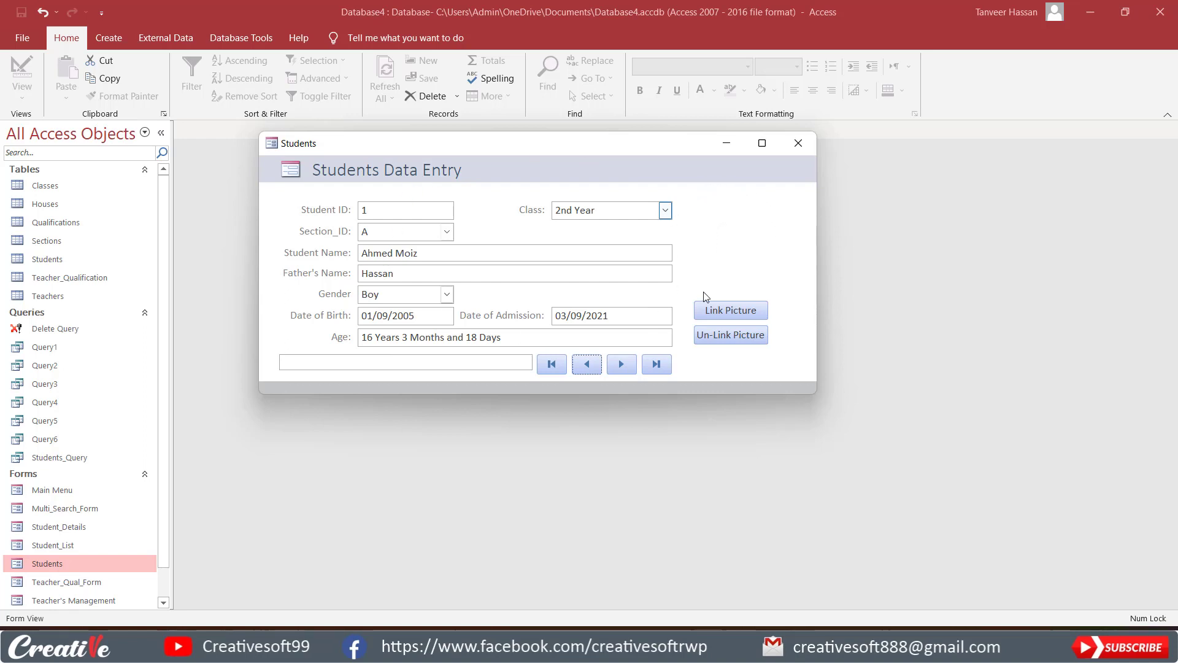
In the Students form's Design View, set the Border Style of the imgstudentPic image control to Solid.
{"action": "right_click", "coordinate": [730, 222]}
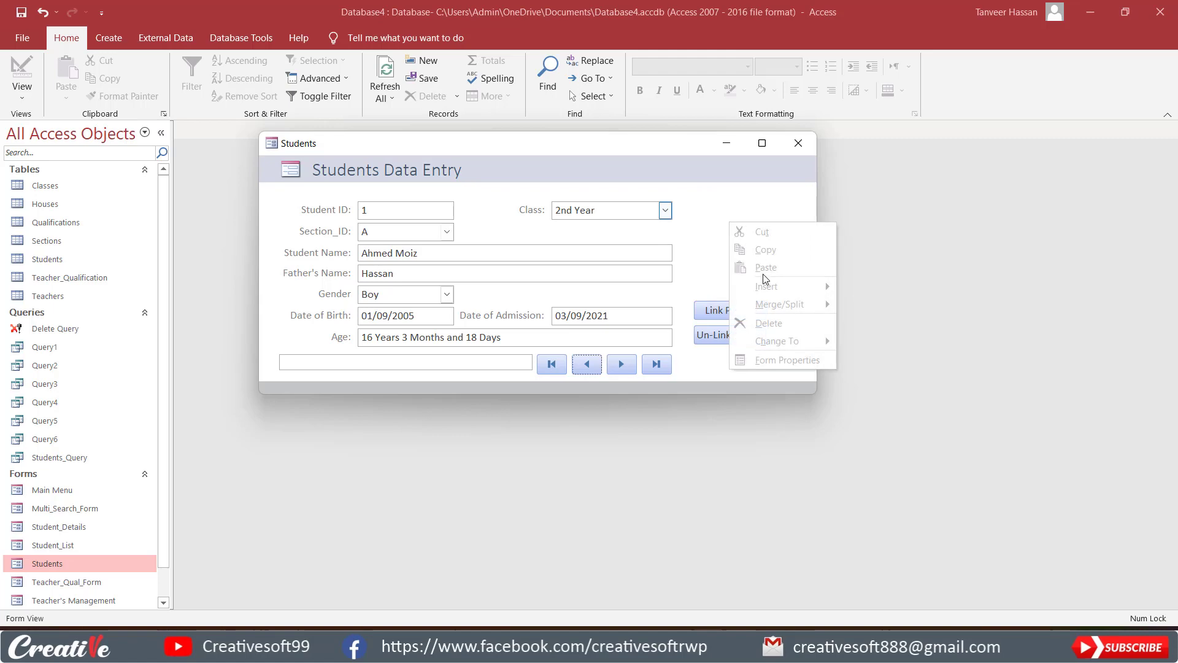
{"action": "right_click", "coordinate": [665, 161]}
{"action": "left_click", "coordinate": [699, 204]}
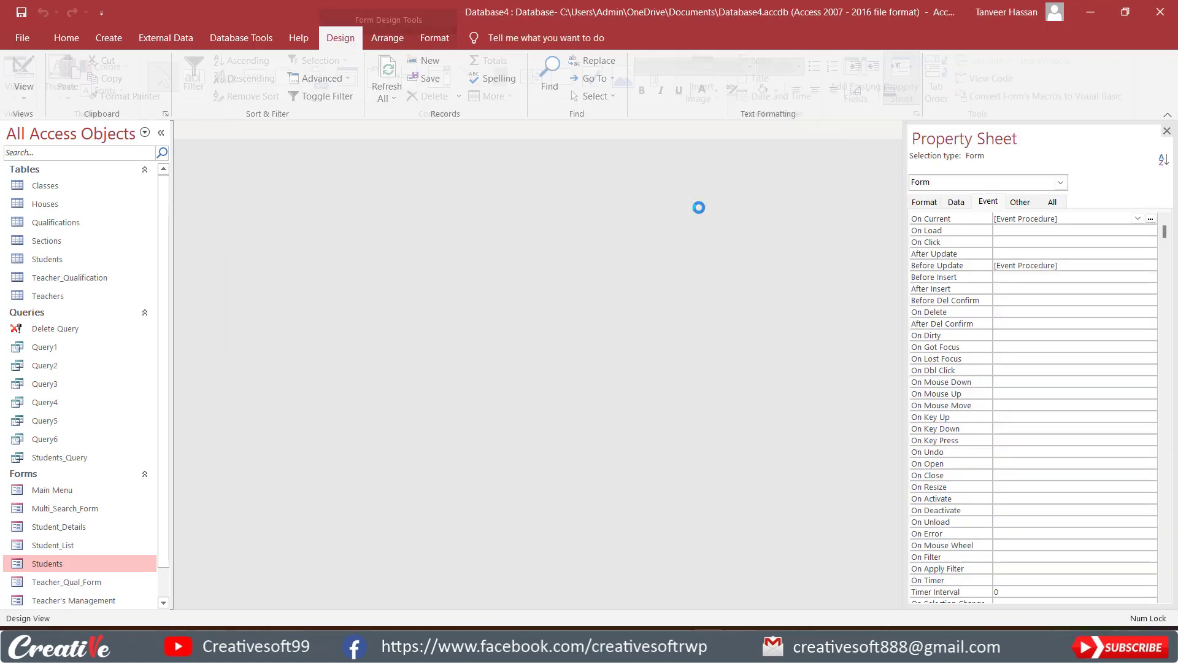
{"action": "left_click", "coordinate": [678, 276]}
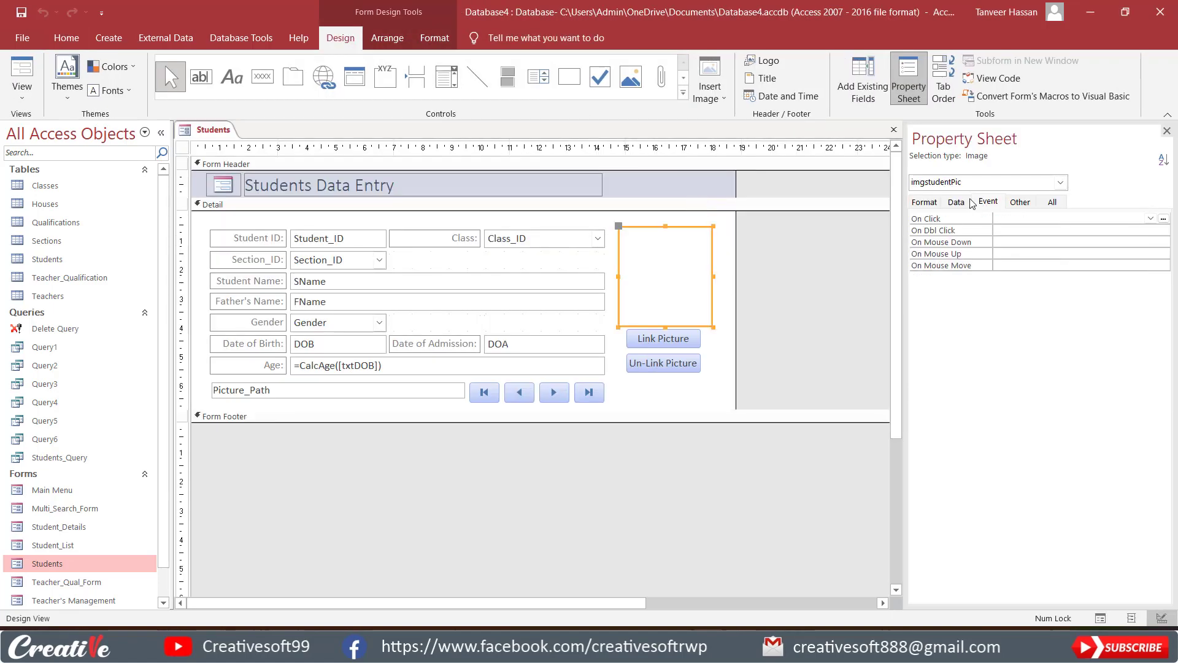
{"action": "left_click", "coordinate": [925, 203]}
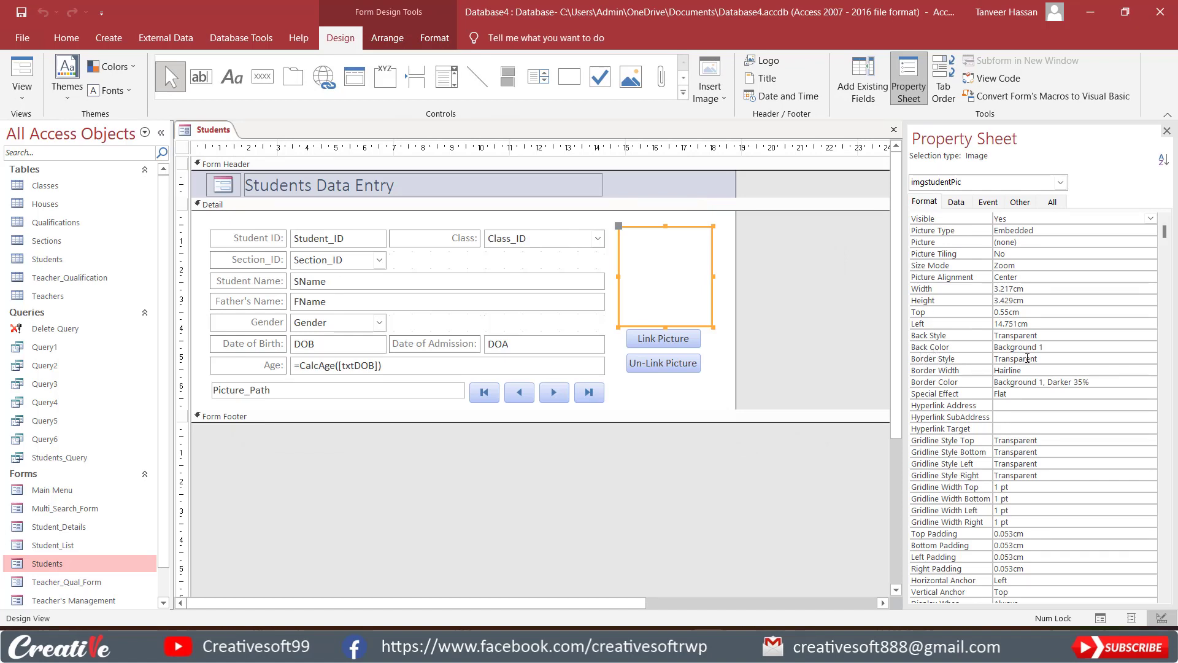
{"action": "left_click", "coordinate": [1121, 361]}
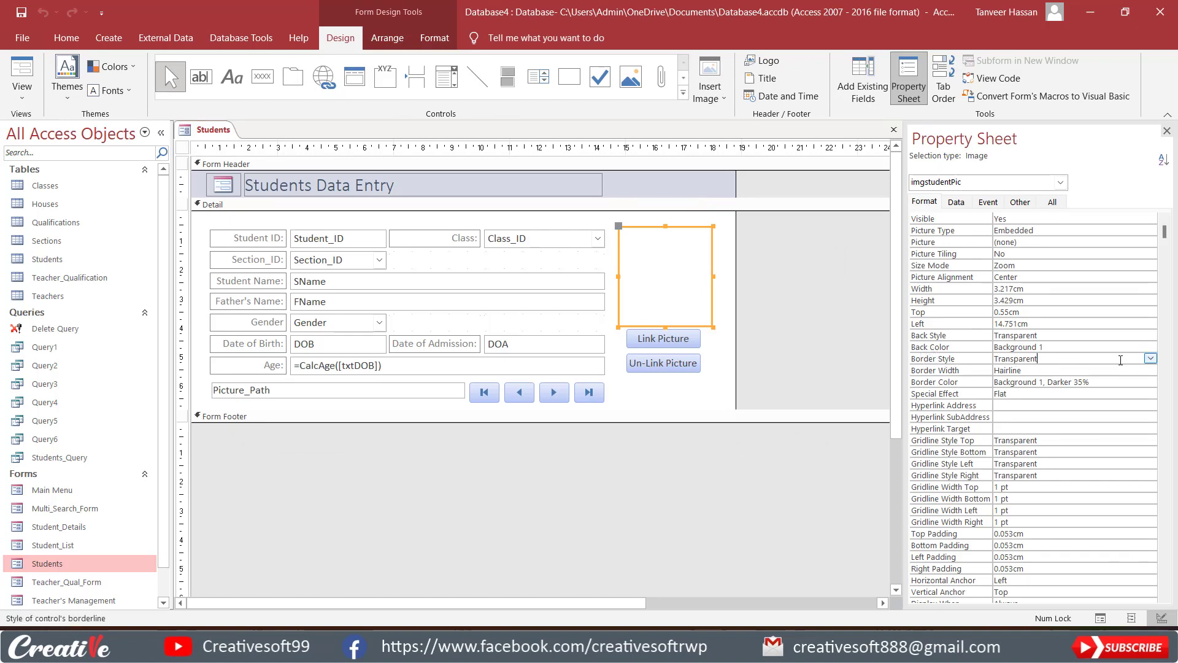
{"action": "left_click", "coordinate": [1153, 358]}
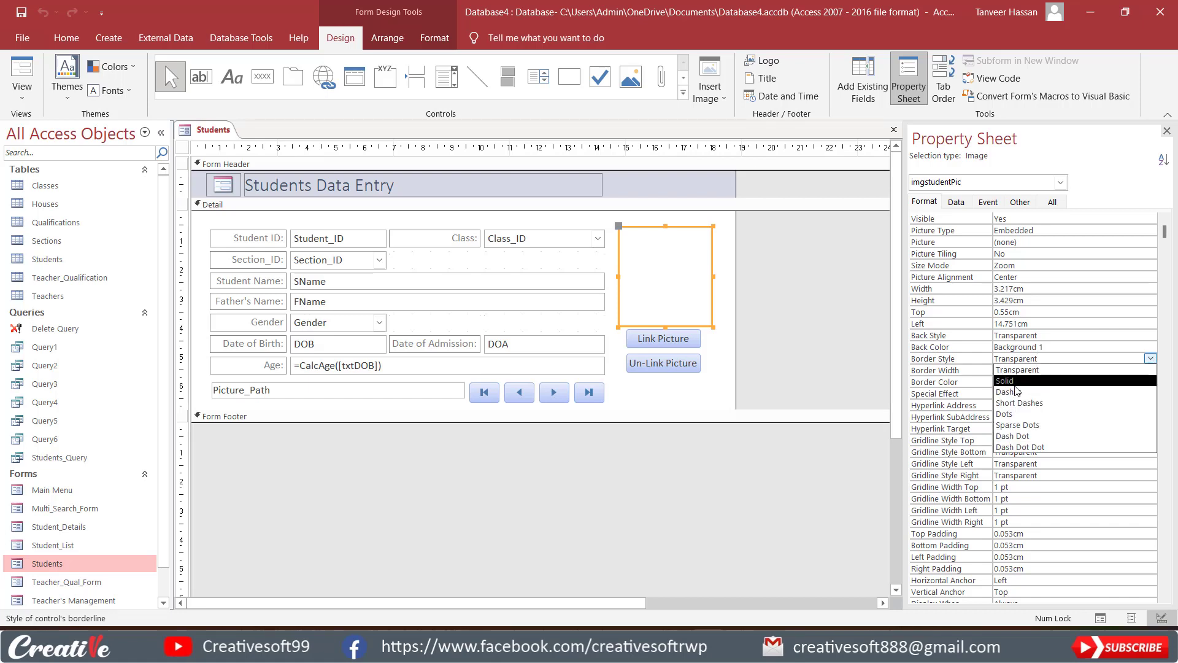
{"action": "left_click", "coordinate": [1013, 384]}
{"action": "left_click", "coordinate": [800, 307]}
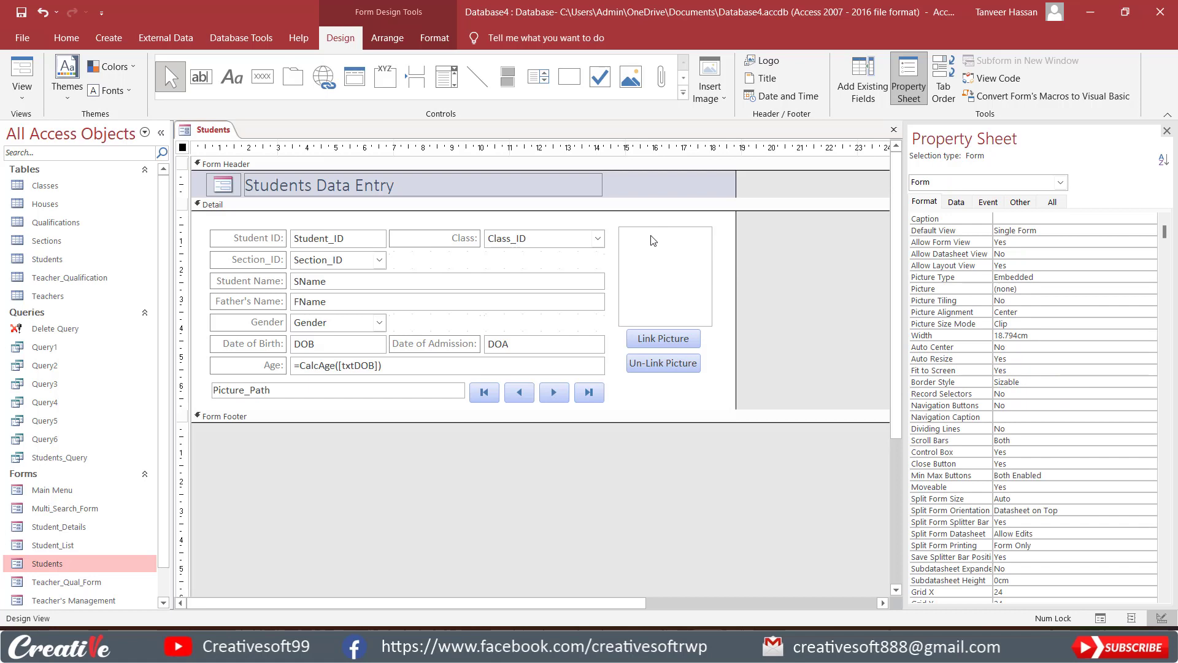
Show the form in Form View and link 3.jpg from the Students Images folder to the record with Student ID 1.
{"action": "left_click", "coordinate": [22, 78]}
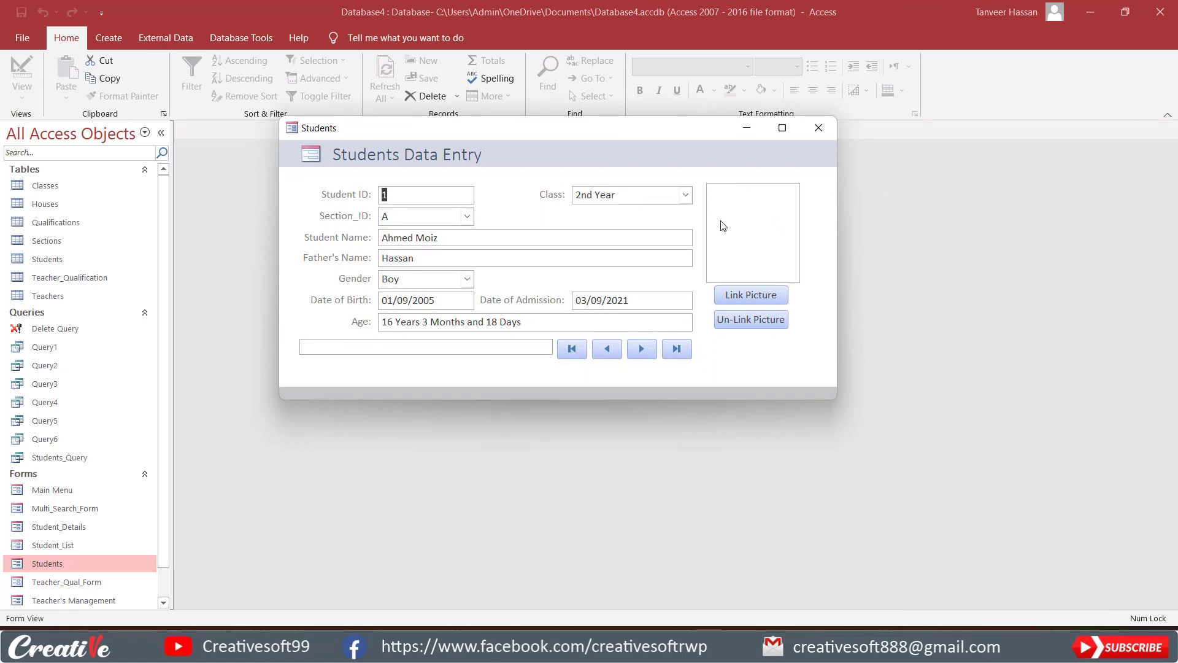
{"action": "left_click", "coordinate": [751, 294]}
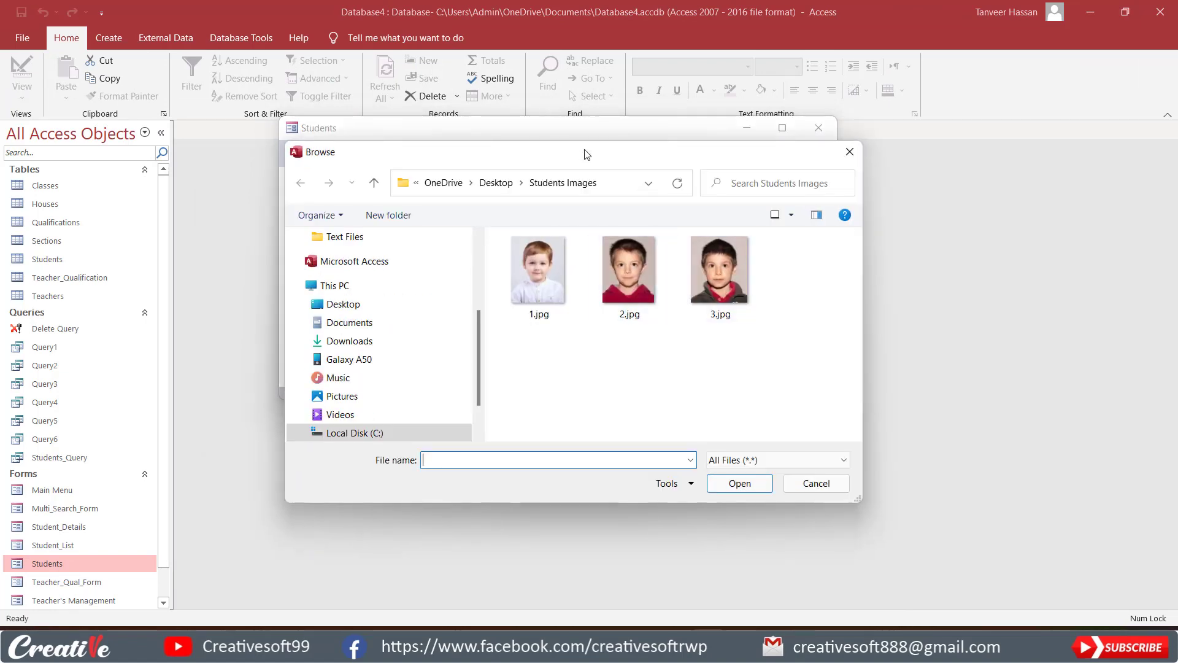
{"action": "left_click_drag", "start_coordinate": [584, 154], "coordinate": [490, 114]}
{"action": "left_click", "coordinate": [624, 219]}
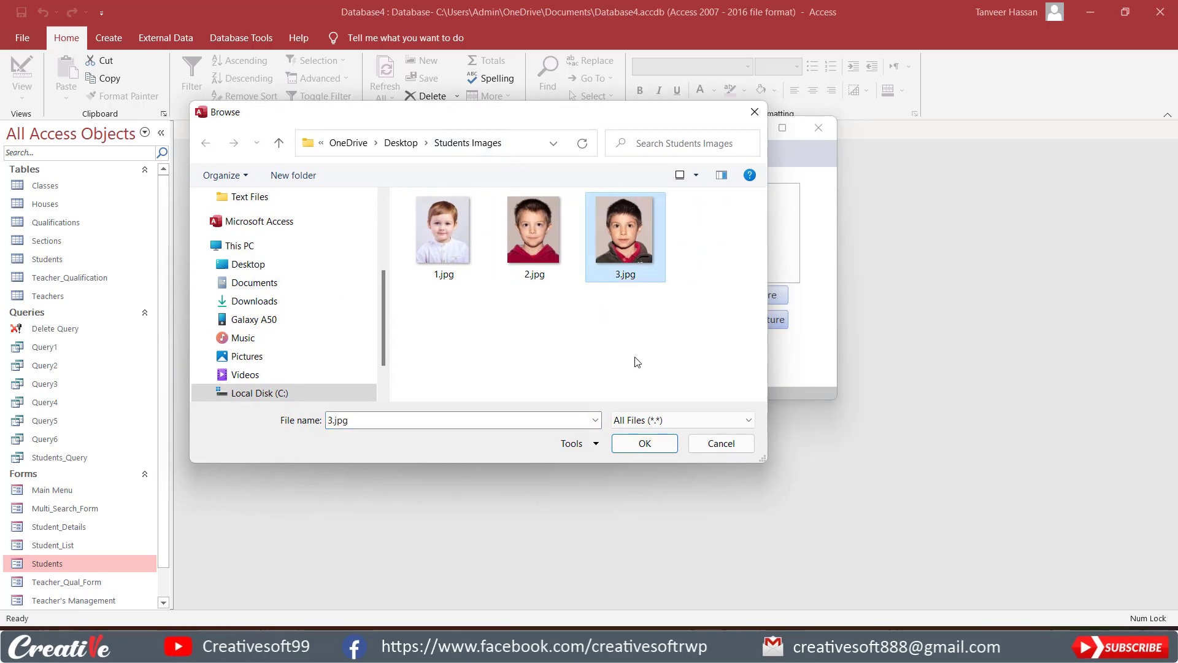
{"action": "left_click", "coordinate": [641, 448]}
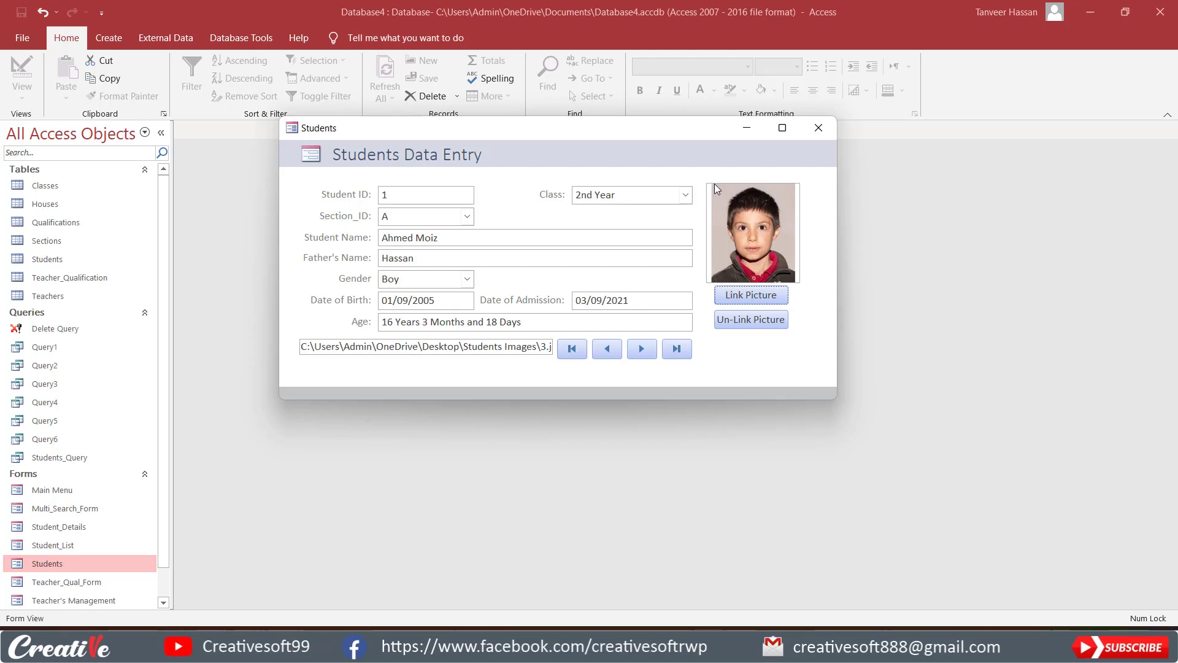
In Design View, set the Size Mode of imgstudentPic to Stretch and return the form to Form View.
{"action": "right_click", "coordinate": [817, 229]}
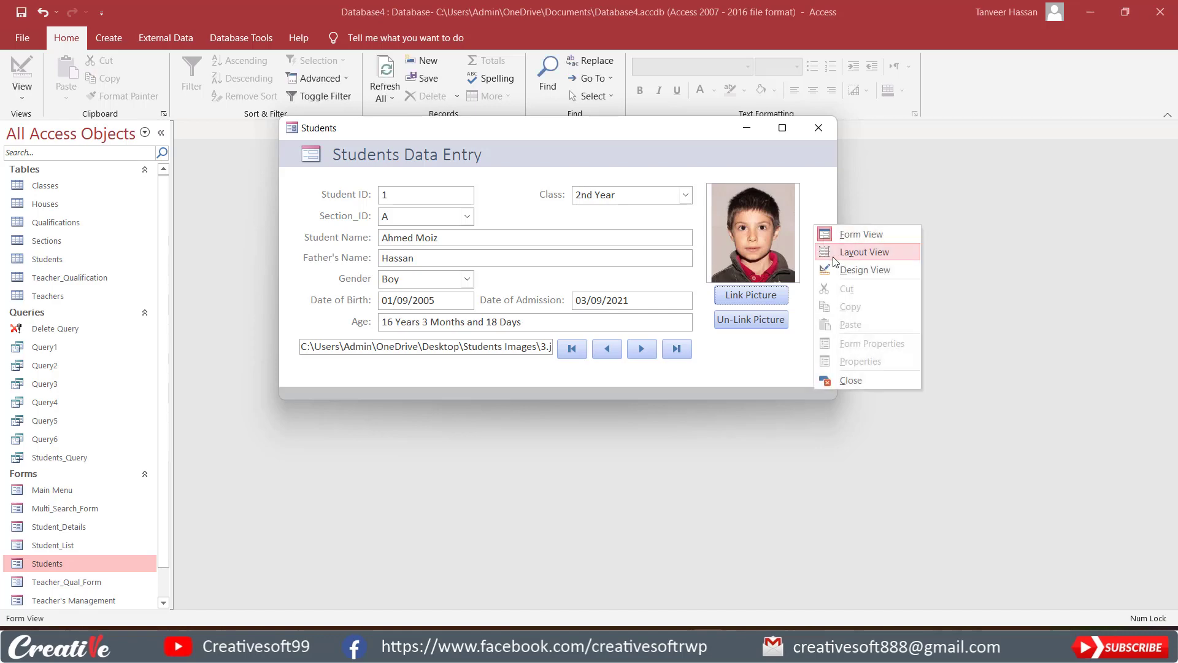
{"action": "left_click", "coordinate": [836, 272]}
{"action": "left_click", "coordinate": [582, 377]}
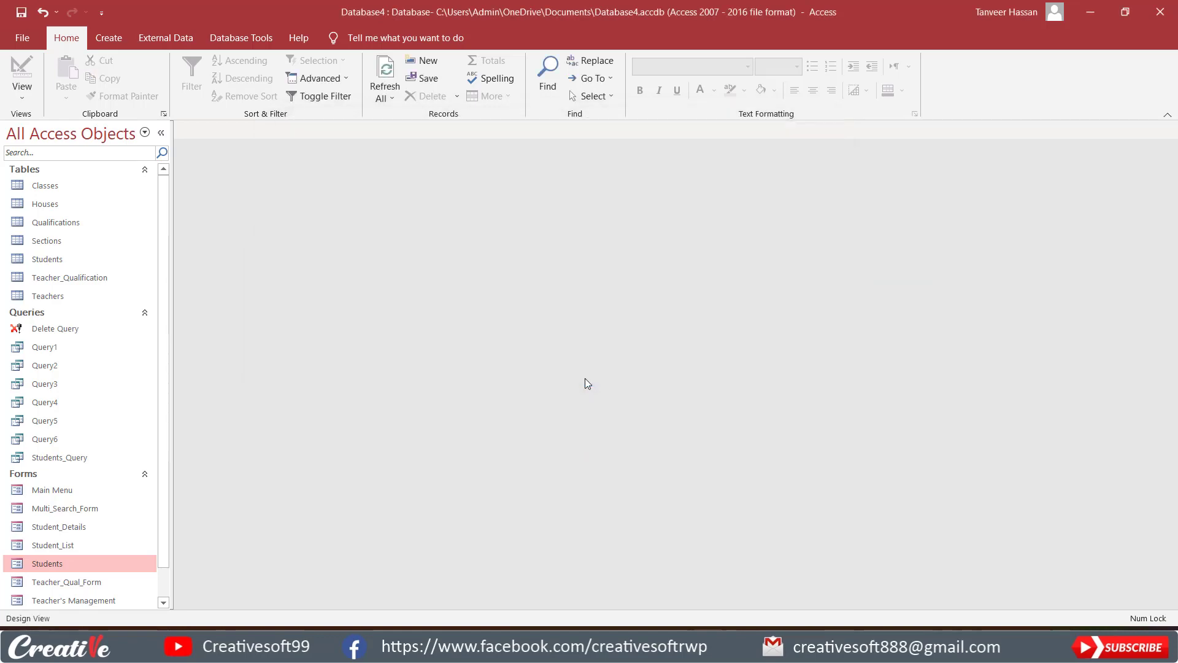
{"action": "left_click", "coordinate": [659, 270]}
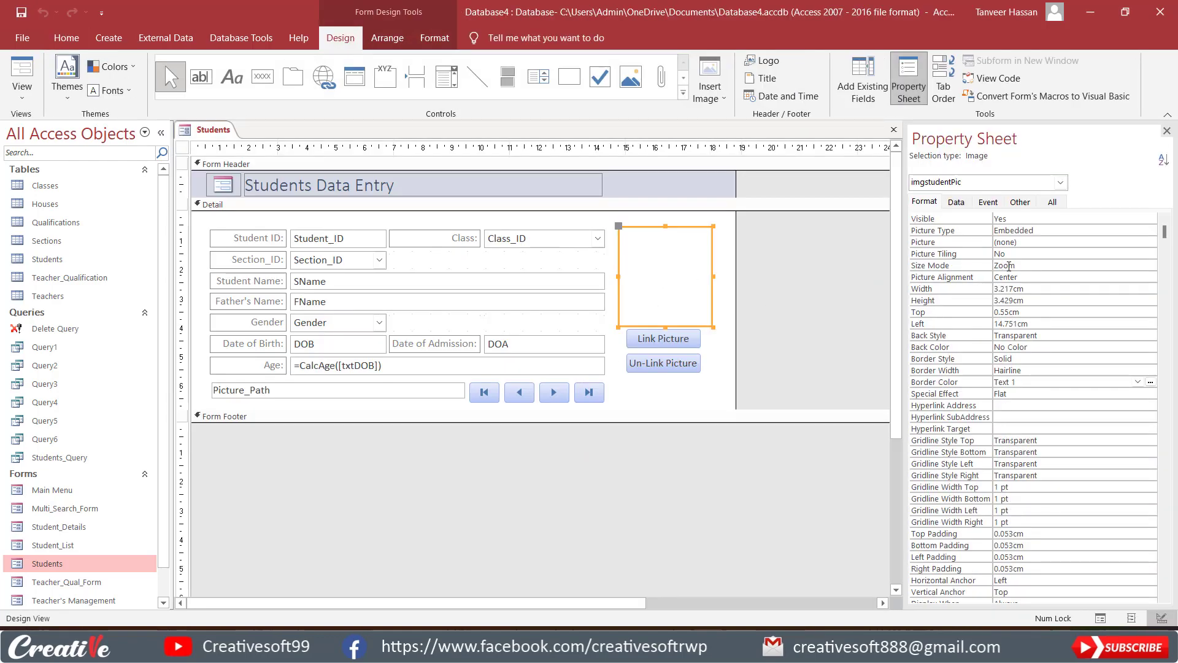
{"action": "left_click", "coordinate": [1046, 265]}
{"action": "left_click", "coordinate": [1150, 266]}
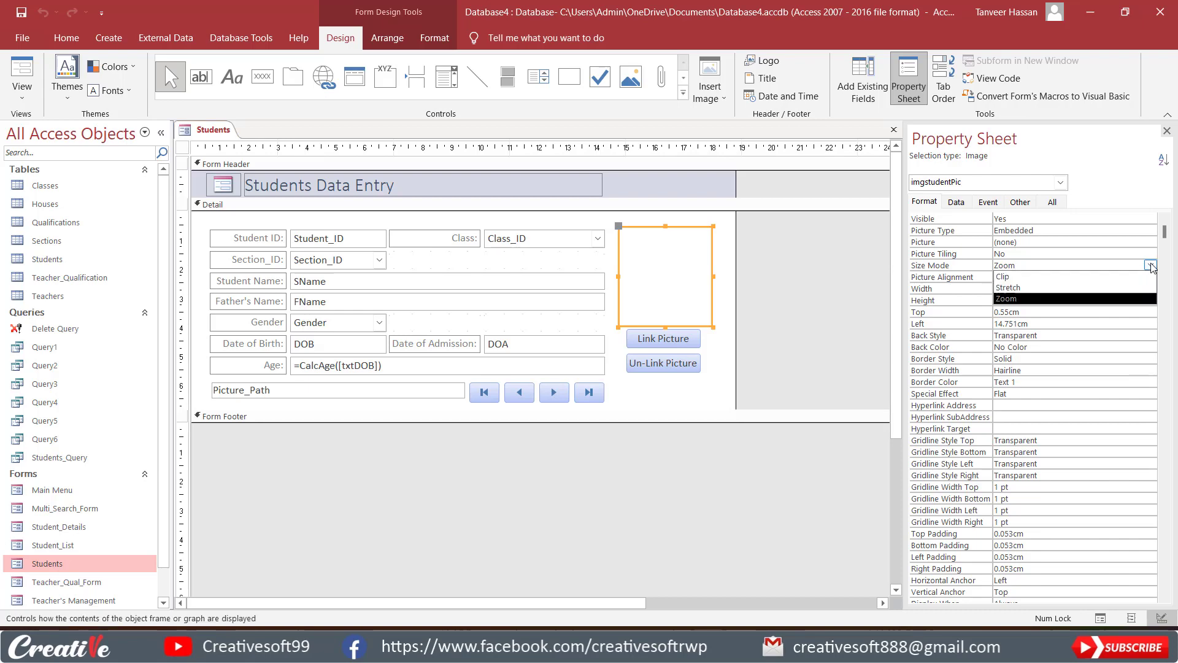
{"action": "left_click", "coordinate": [1063, 287]}
{"action": "left_click", "coordinate": [21, 71]}
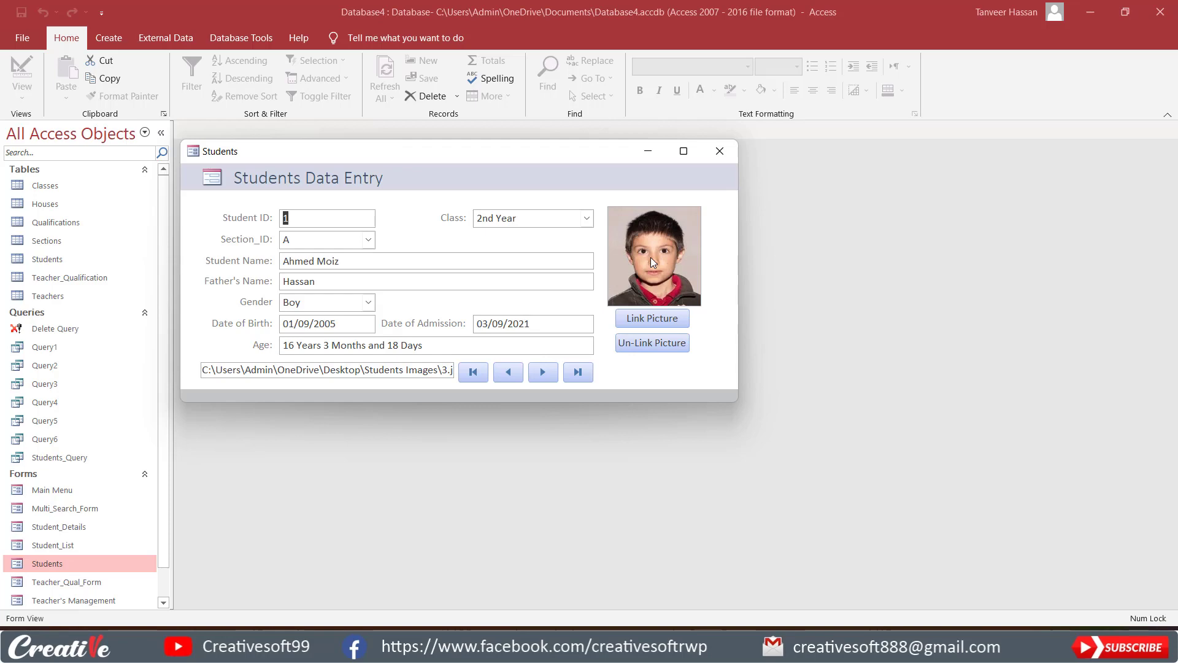
In Layout View, narrow the student picture to about 2.92 cm wide, then close the Students form and save its design.
{"action": "right_click", "coordinate": [718, 261]}
{"action": "left_click", "coordinate": [742, 286]}
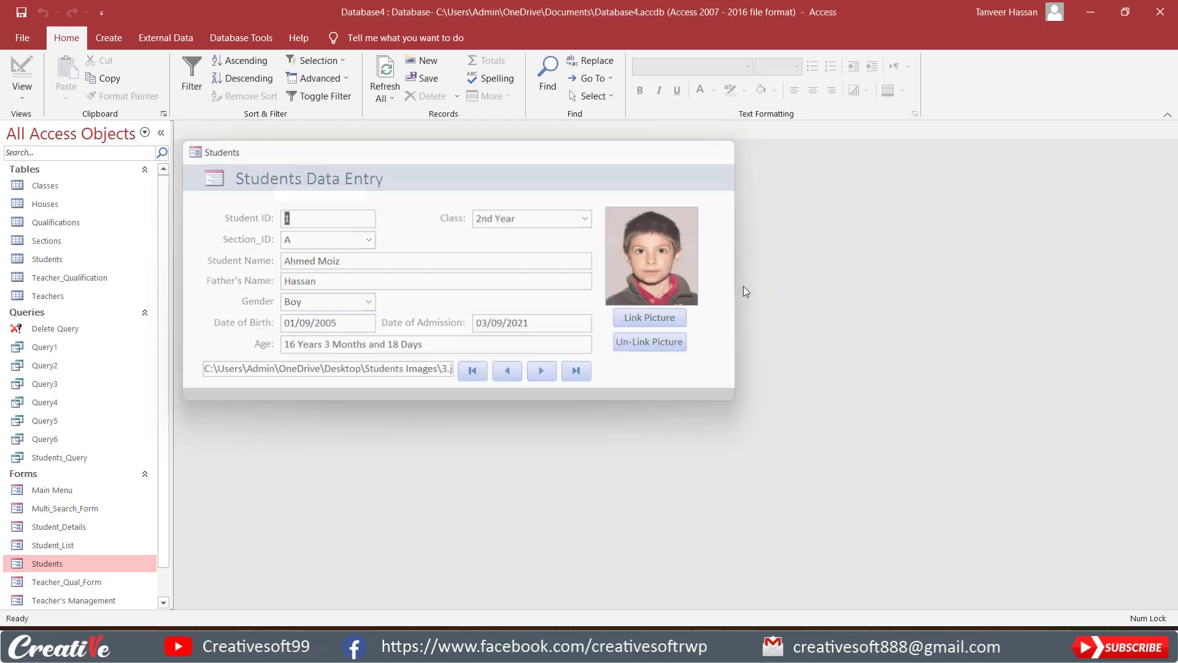
{"action": "left_click", "coordinate": [644, 235]}
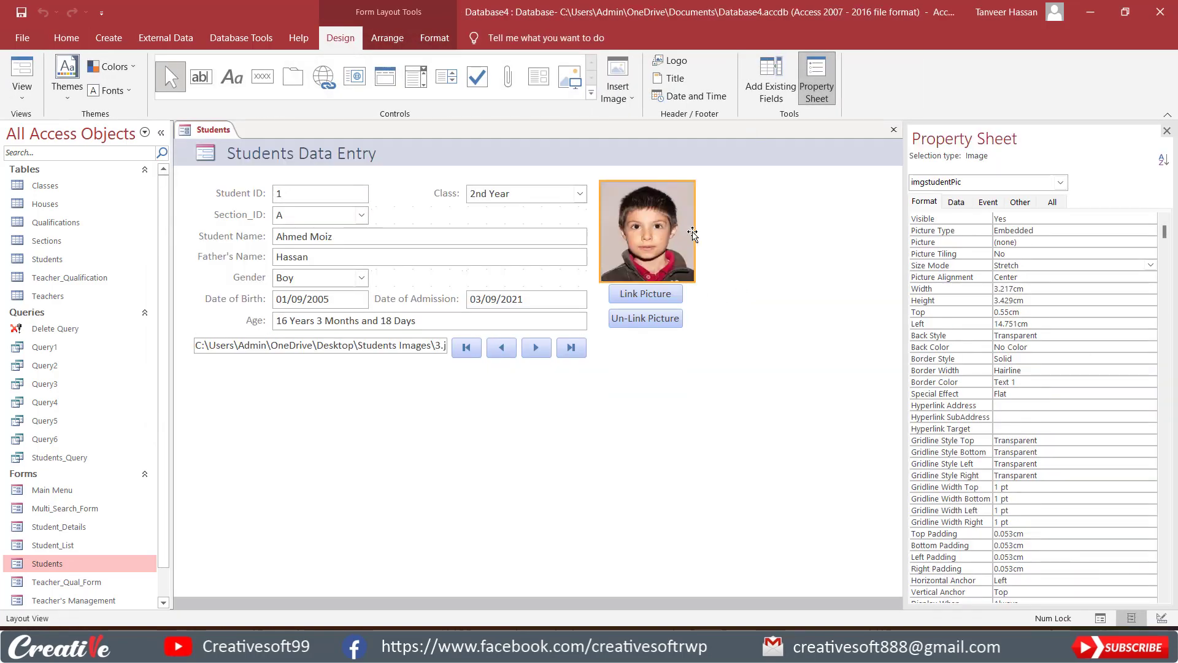
{"action": "left_click_drag", "start_coordinate": [689, 232], "coordinate": [684, 232]}
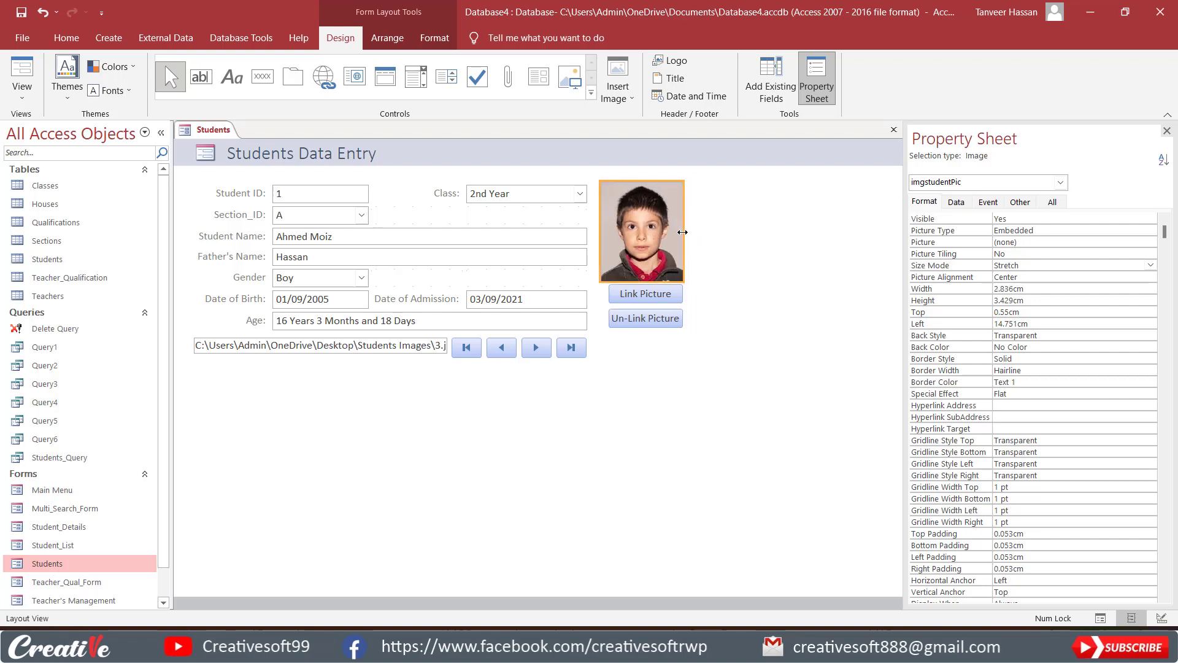
{"action": "right_click", "coordinate": [638, 369]}
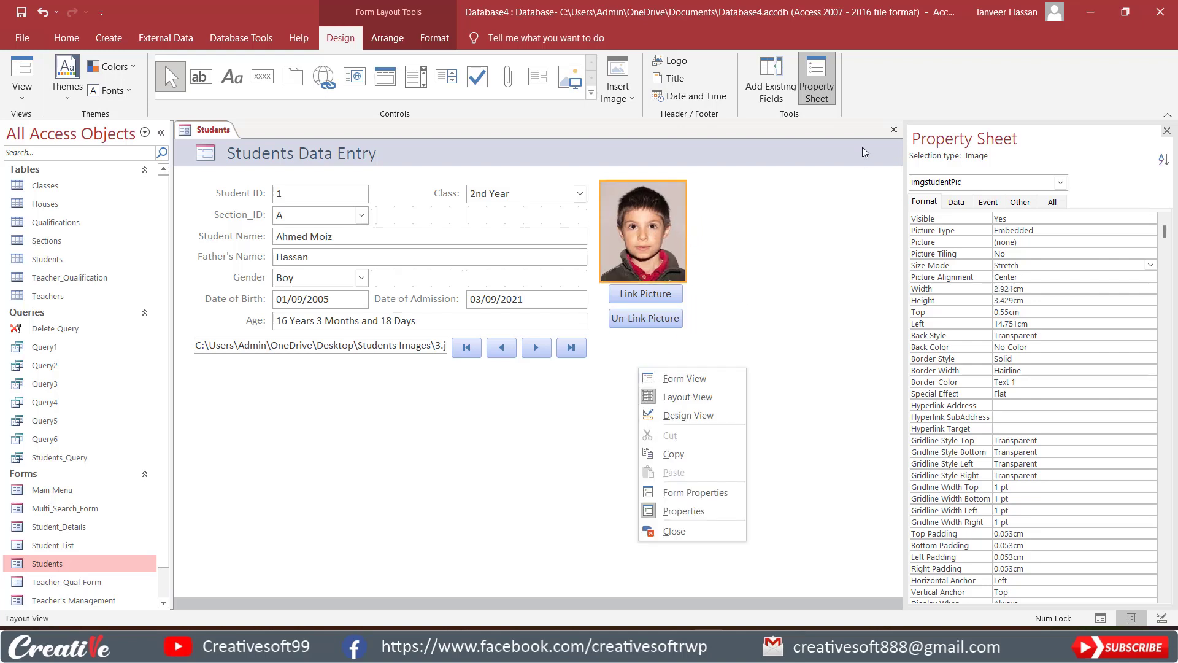
{"action": "left_click", "coordinate": [890, 131]}
{"action": "left_click", "coordinate": [555, 360]}
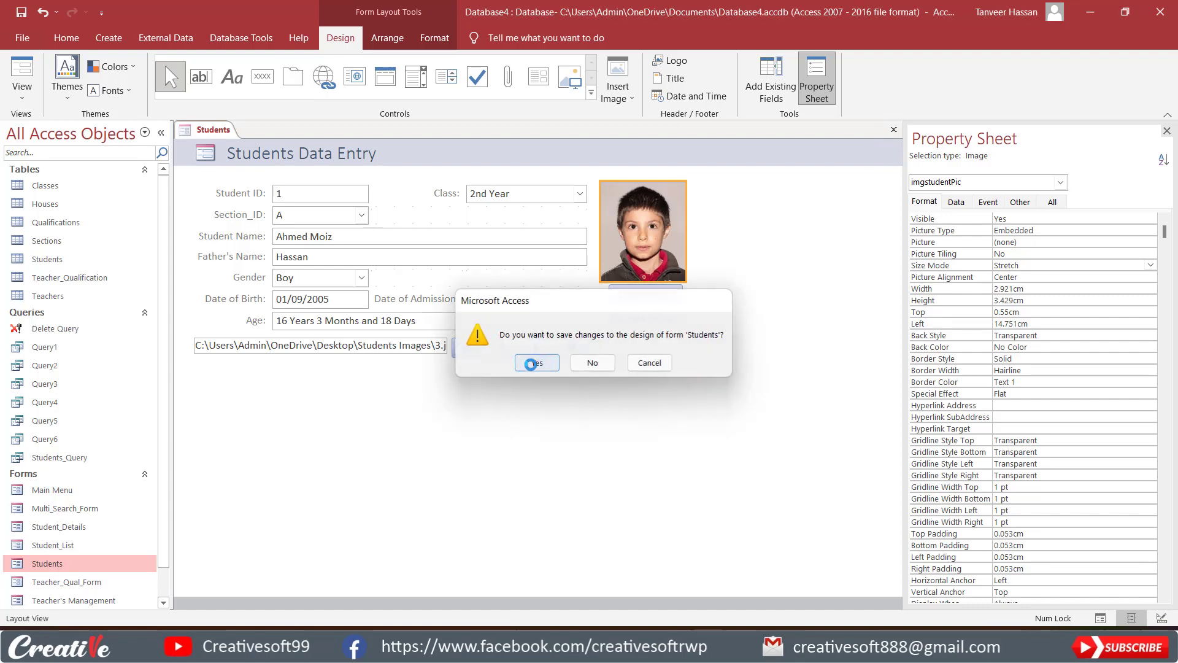
Open the Students form in Design View and widen the form to about 18.16 cm, past the picture frame's edge.
{"action": "right_click", "coordinate": [53, 563]}
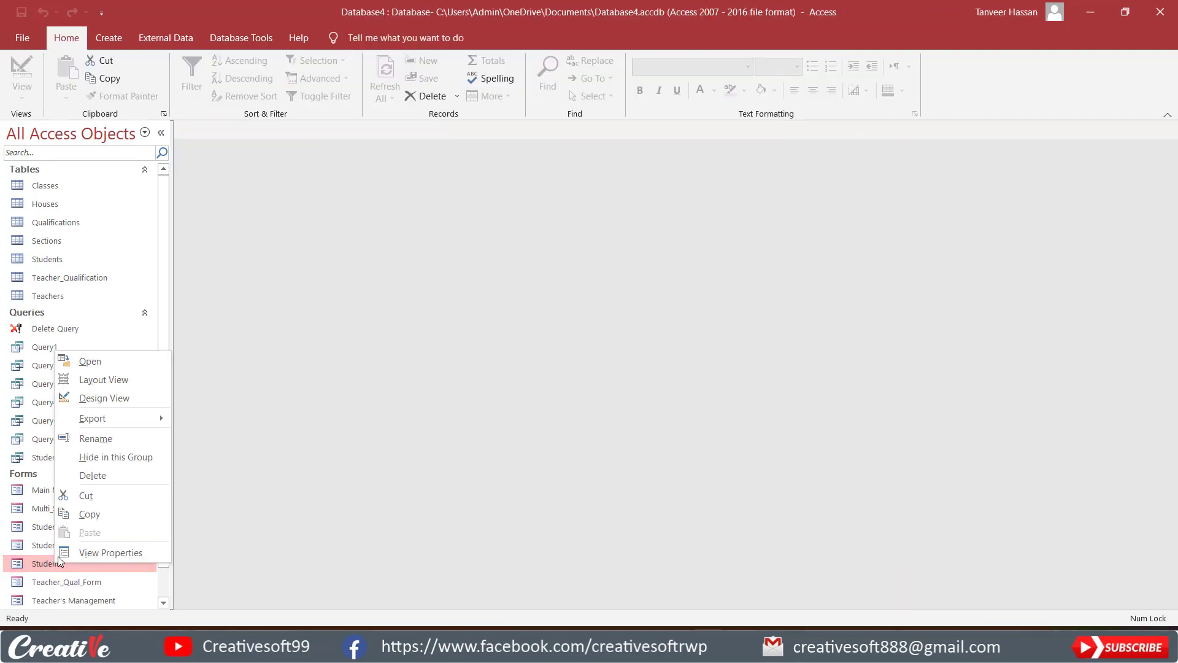
{"action": "left_click", "coordinate": [92, 395]}
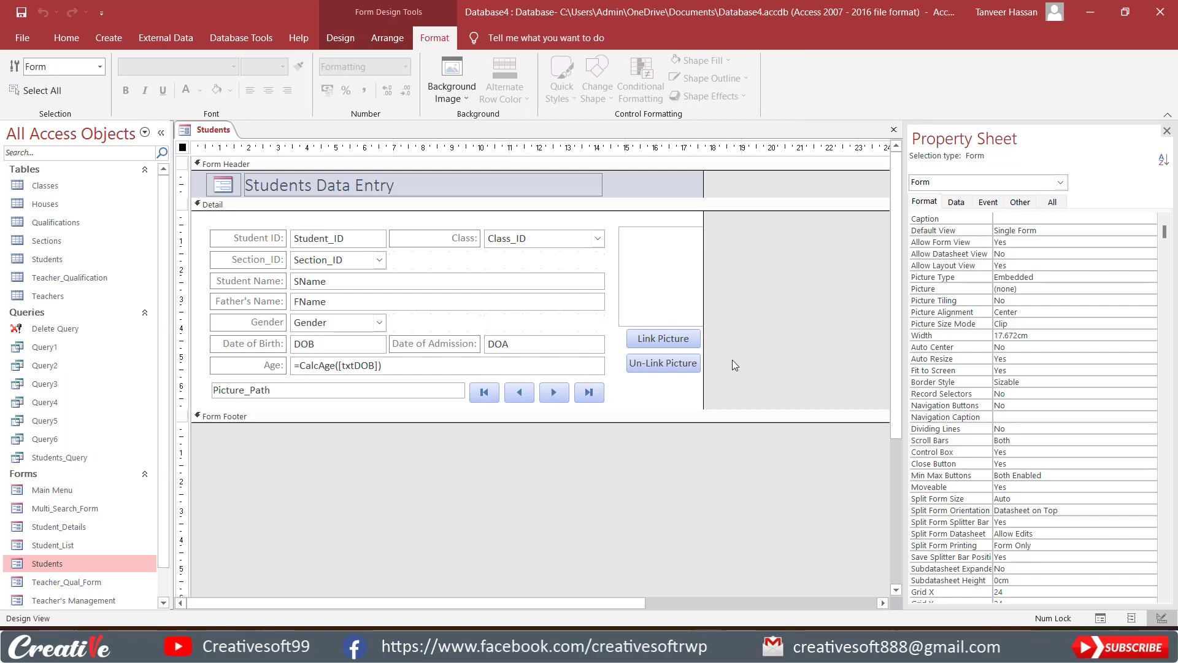
{"action": "left_click_drag", "start_coordinate": [703, 387], "coordinate": [638, 338]}
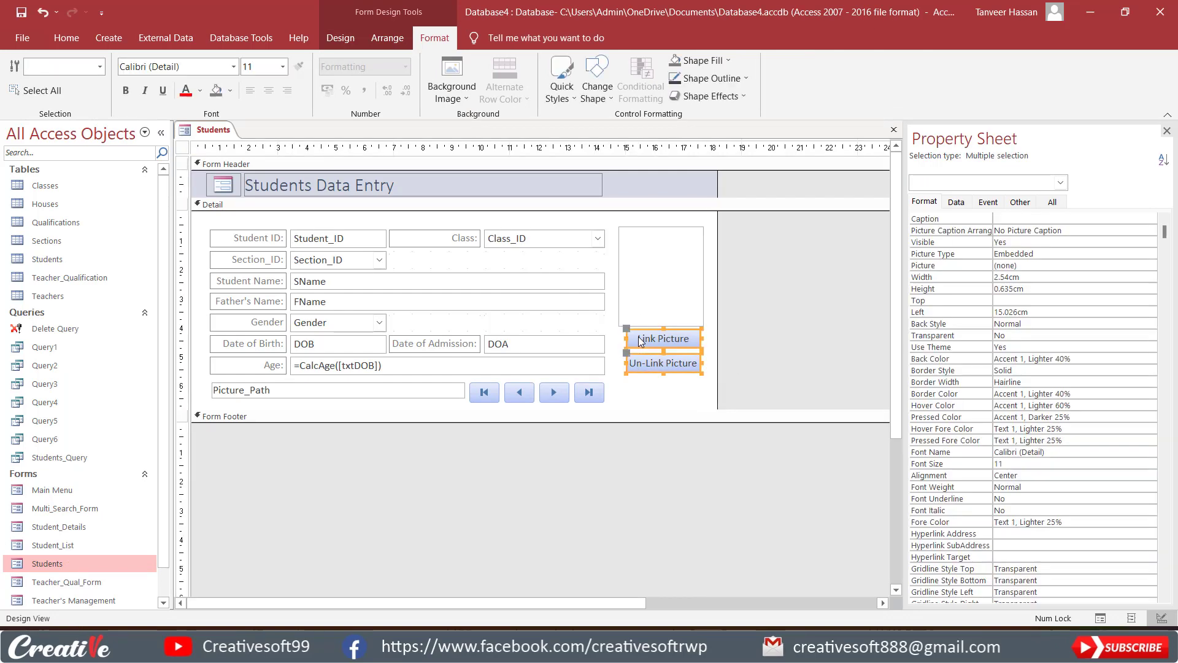
Align the Link Picture and Un-Link Picture buttons left and size them To Widest, ending in Form View.
{"action": "left_click", "coordinate": [387, 41]}
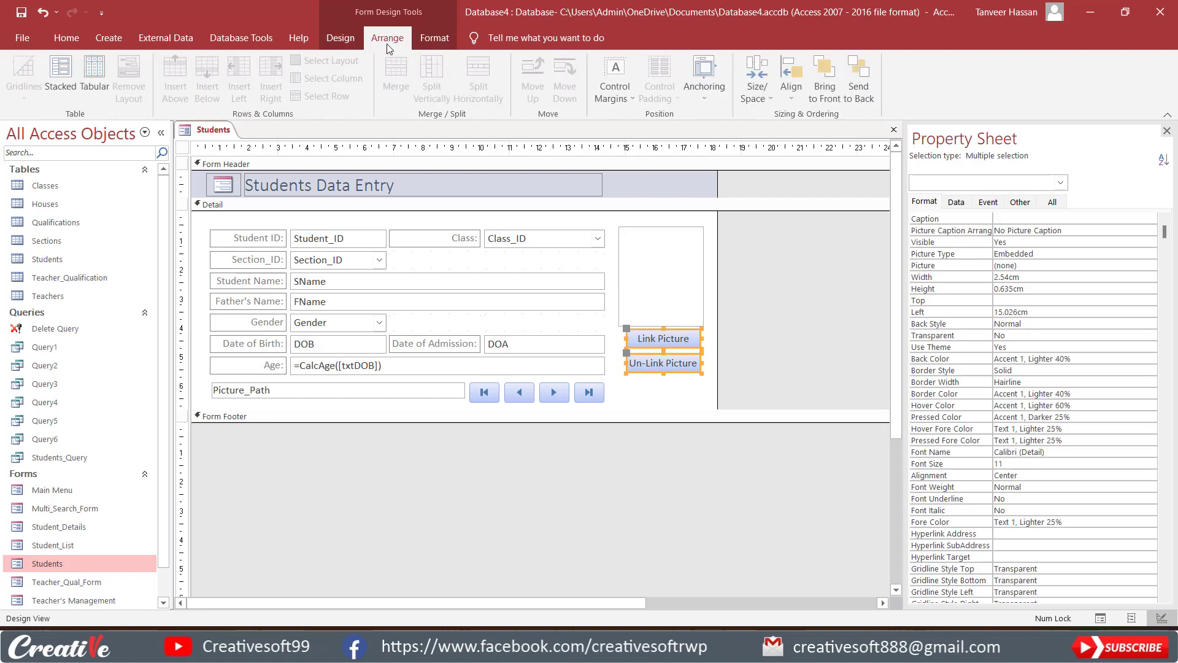
{"action": "left_click", "coordinate": [792, 83]}
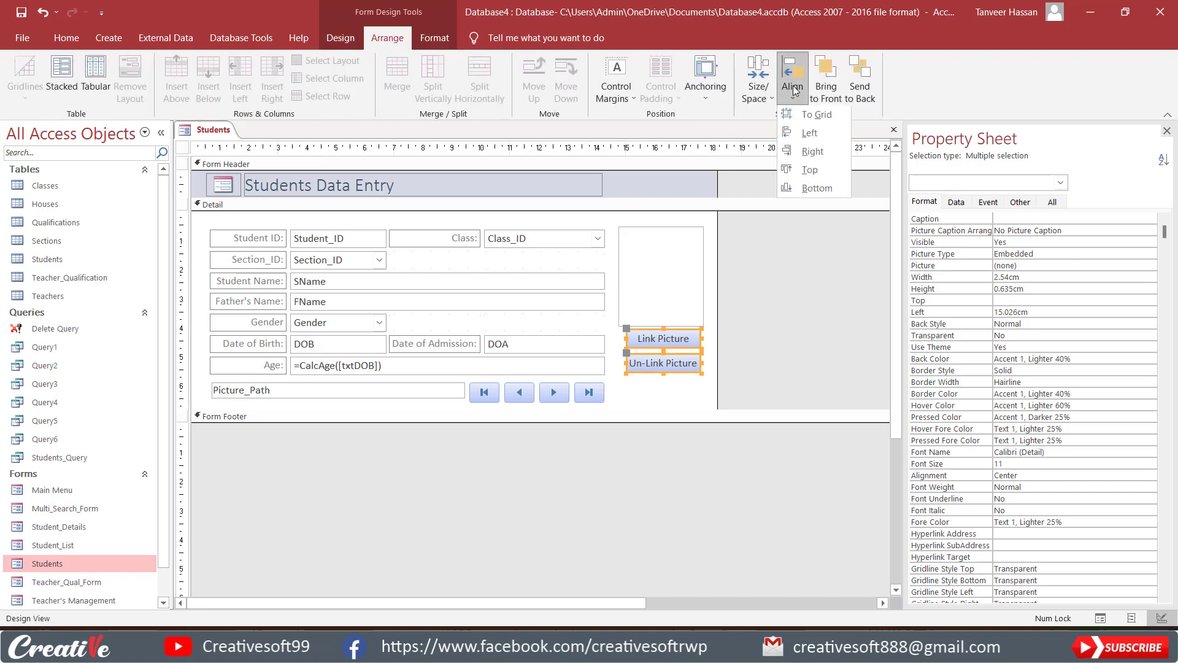
{"action": "left_click", "coordinate": [800, 138]}
{"action": "left_click", "coordinate": [758, 83]}
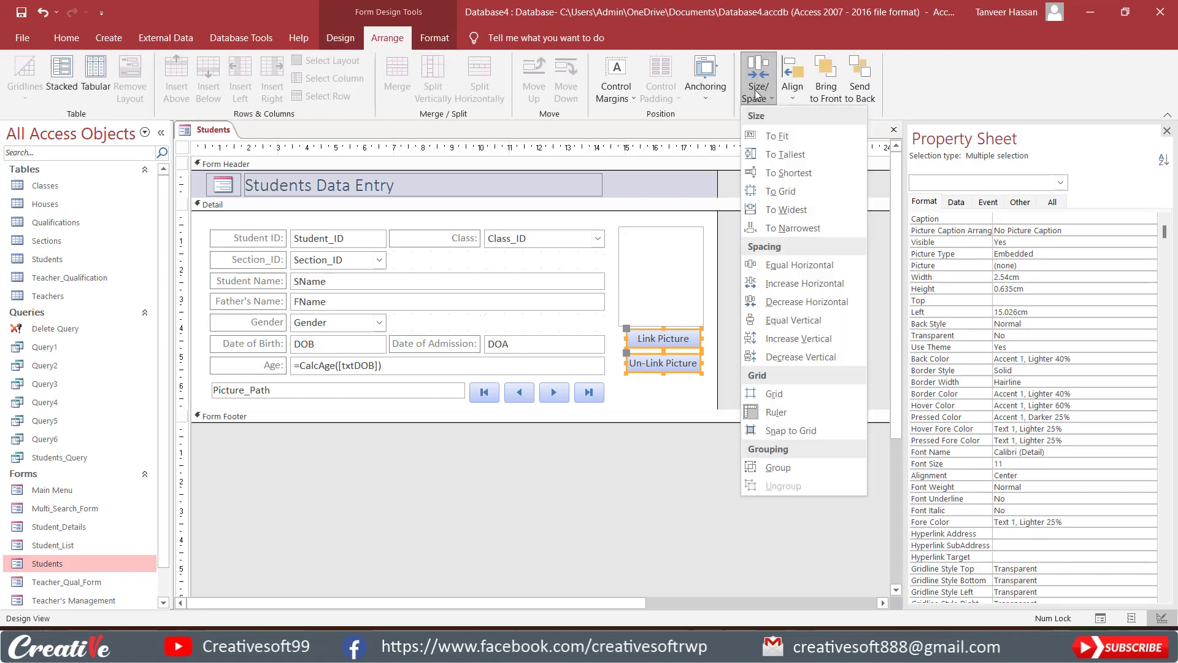
{"action": "left_click", "coordinate": [775, 210]}
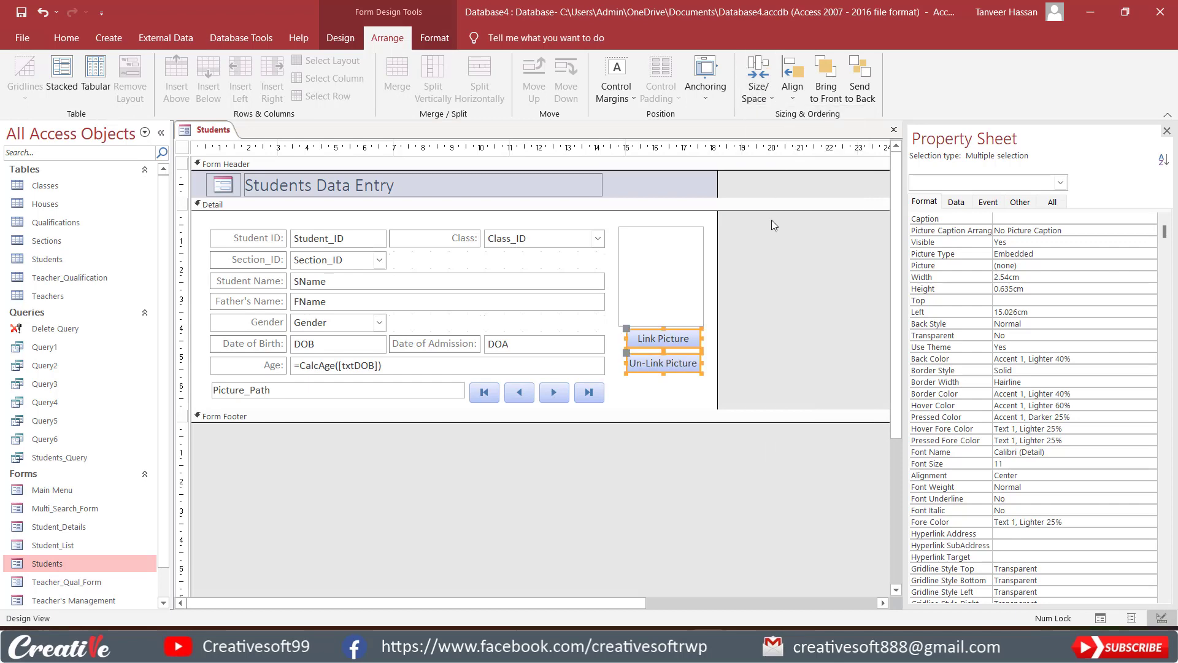
{"action": "left_click", "coordinate": [748, 341]}
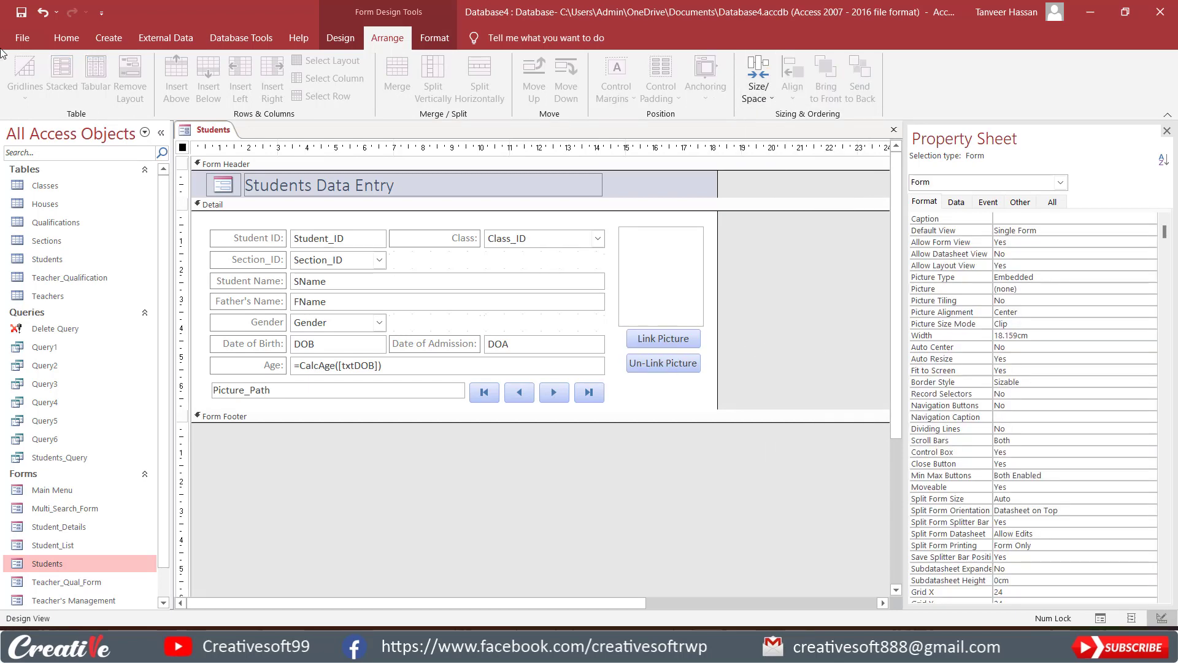
{"action": "left_click", "coordinate": [331, 38]}
{"action": "left_click", "coordinate": [22, 72]}
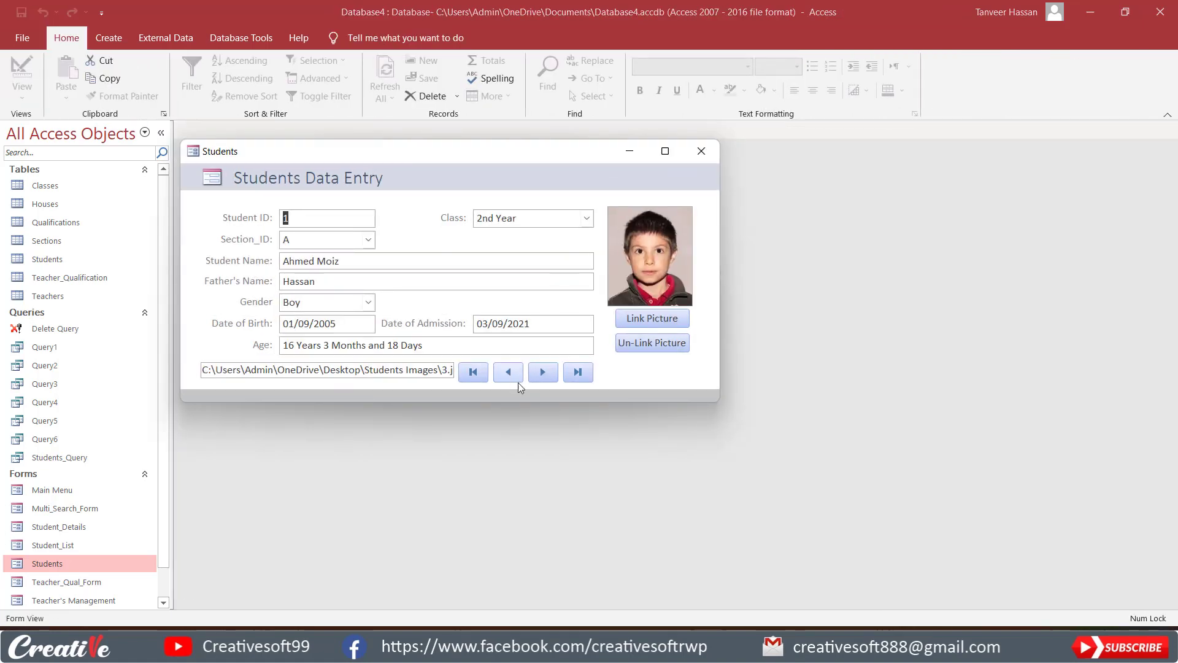
Page back and forth between the first two student records to check their linked pictures.
{"action": "left_click", "coordinate": [540, 373]}
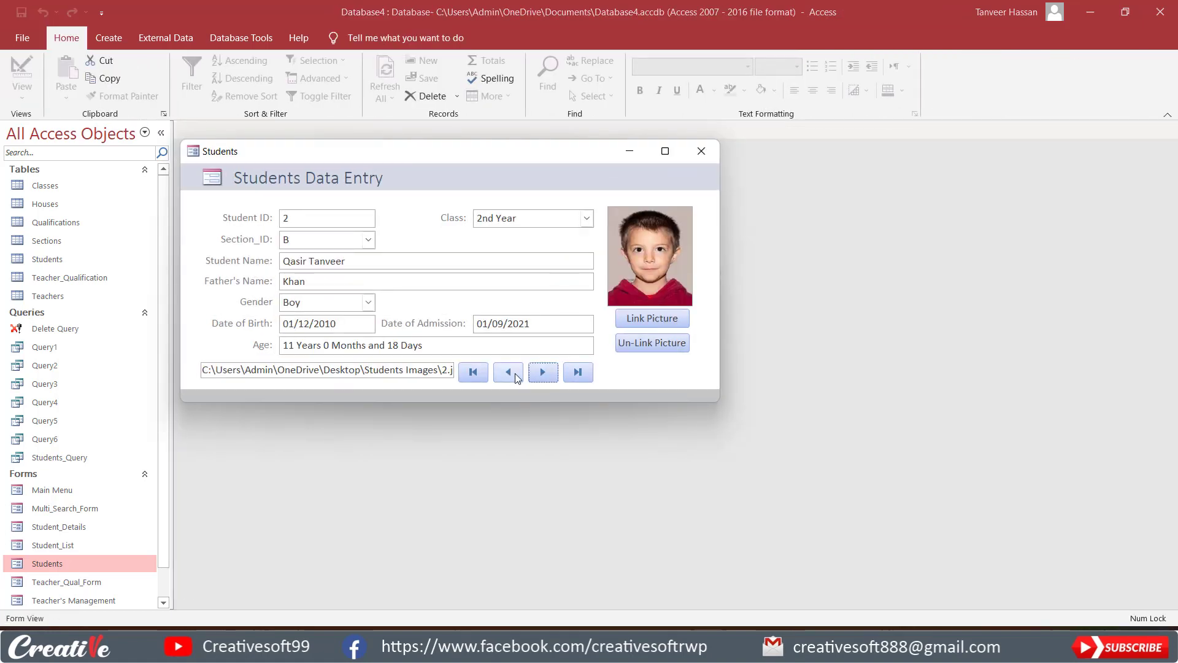
{"action": "left_click", "coordinate": [508, 372]}
{"action": "left_click", "coordinate": [543, 375]}
In Design View, set the Visible property of txtPicturePath to No, then close the Students form and save its design.
{"action": "right_click", "coordinate": [635, 358]}
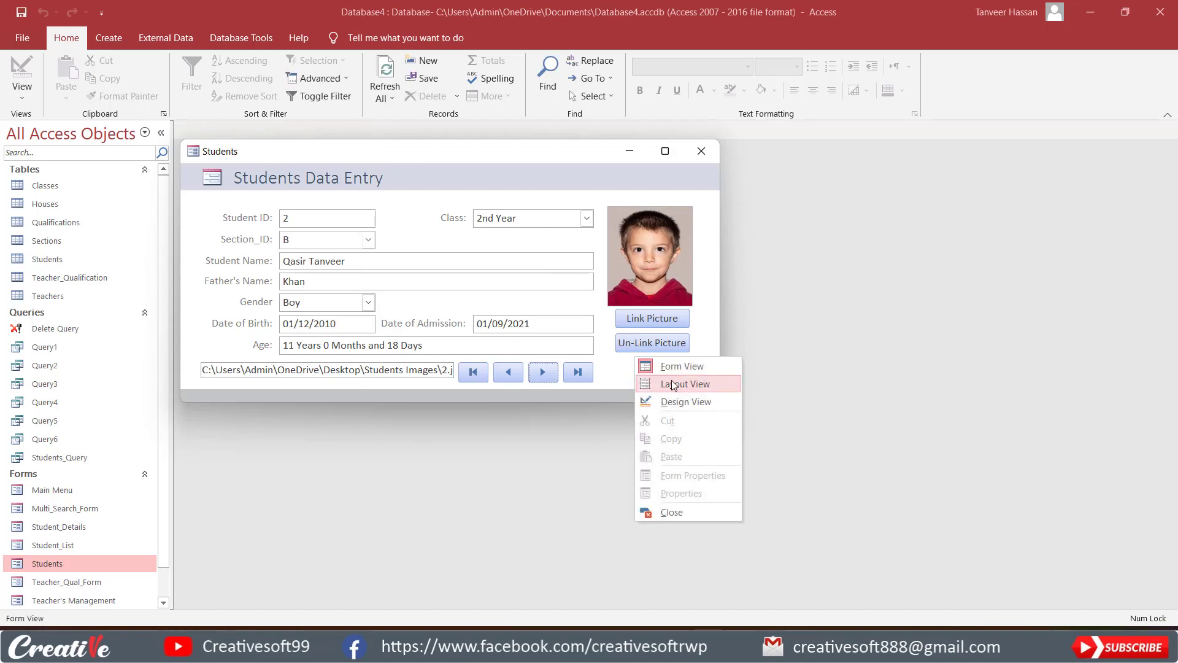
{"action": "left_click", "coordinate": [674, 403]}
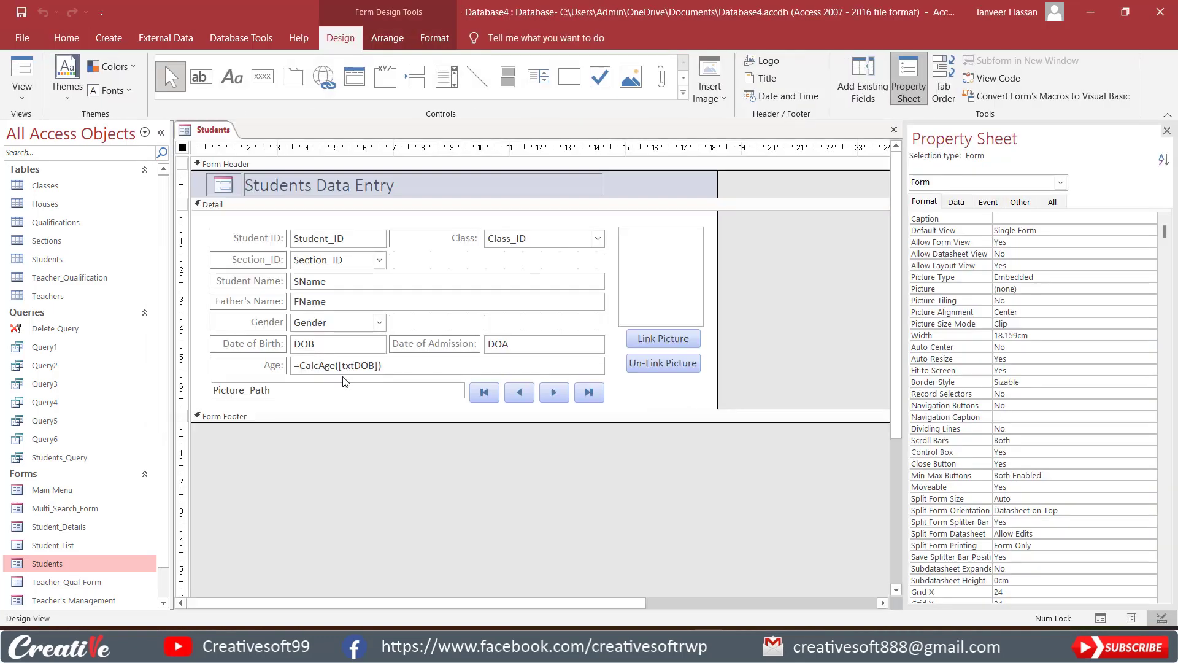
{"action": "left_click", "coordinate": [326, 392]}
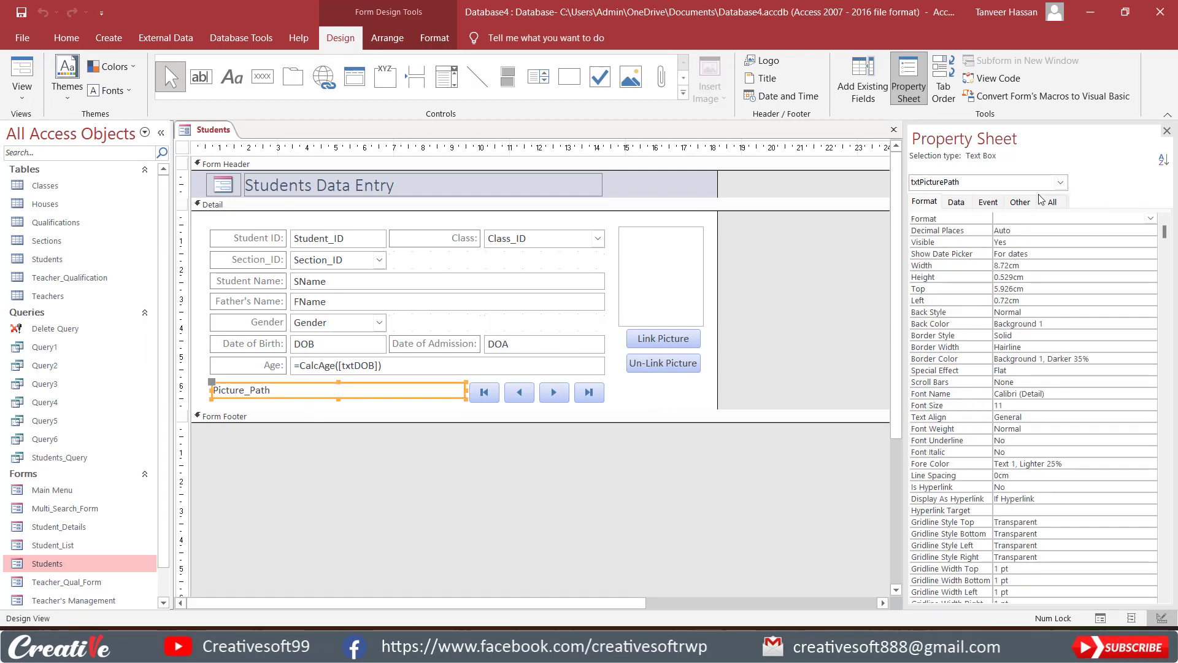
{"action": "left_click", "coordinate": [958, 203]}
{"action": "left_click", "coordinate": [936, 203]}
{"action": "double_click", "coordinate": [1007, 242]}
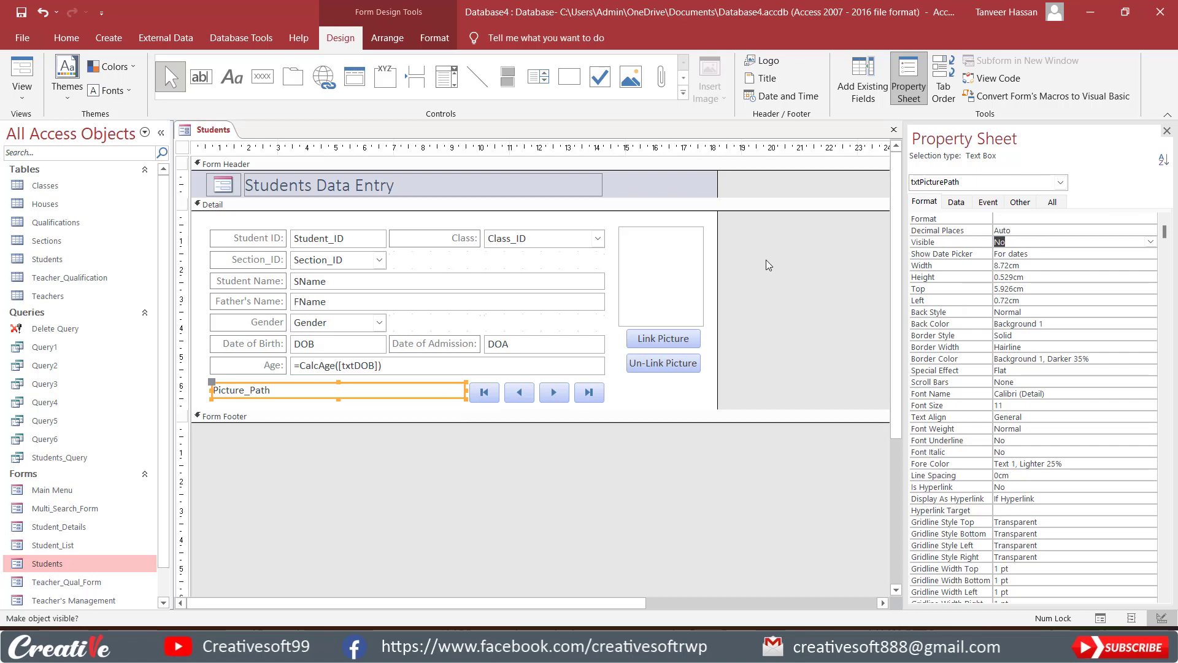
{"action": "left_click", "coordinate": [892, 131]}
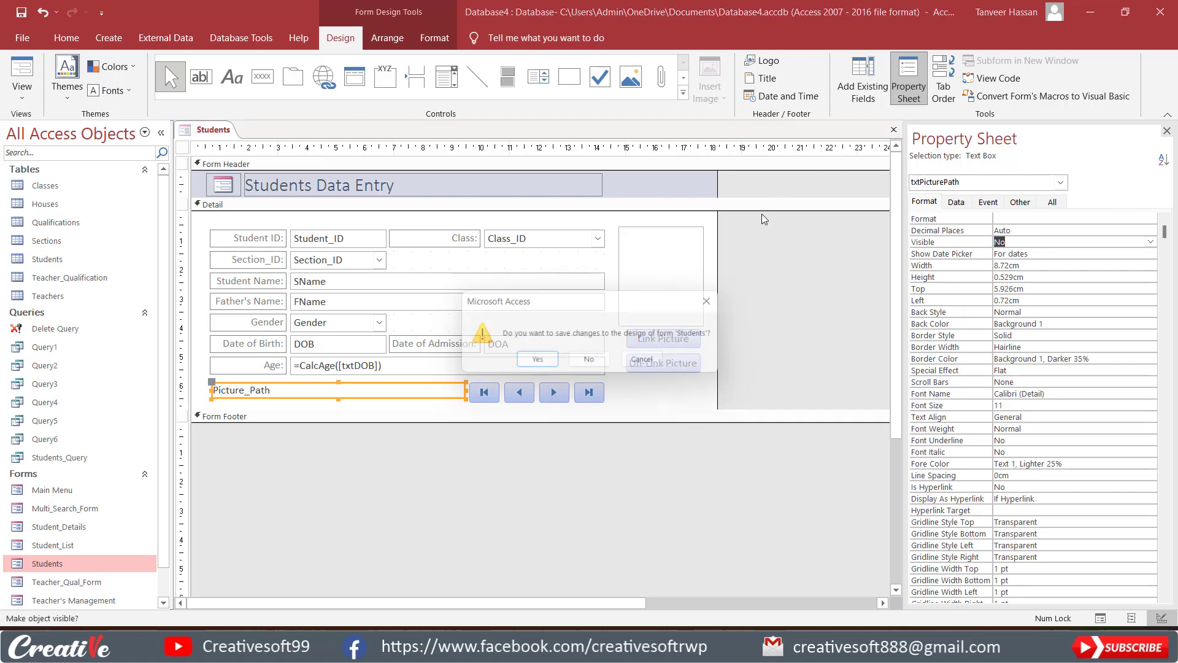
{"action": "left_click", "coordinate": [538, 364]}
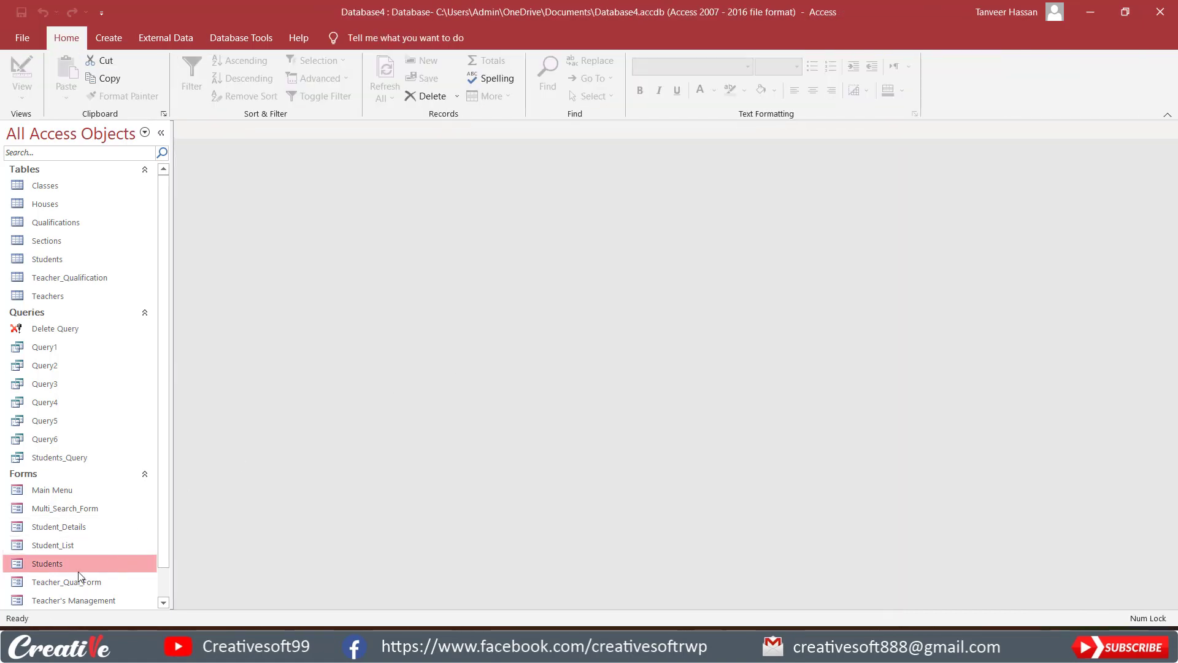
On the reopened Students form, link 1.jpg as the picture for Student ID 1 and save the record.
{"action": "double_click", "coordinate": [79, 571]}
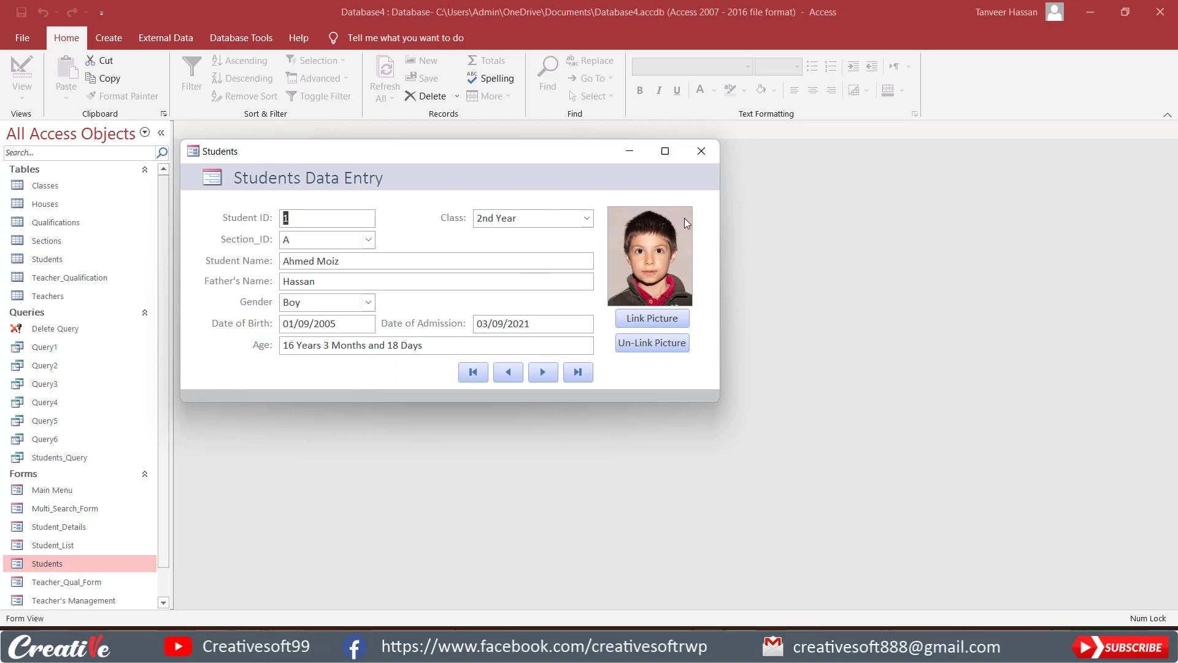
{"action": "left_click", "coordinate": [654, 318]}
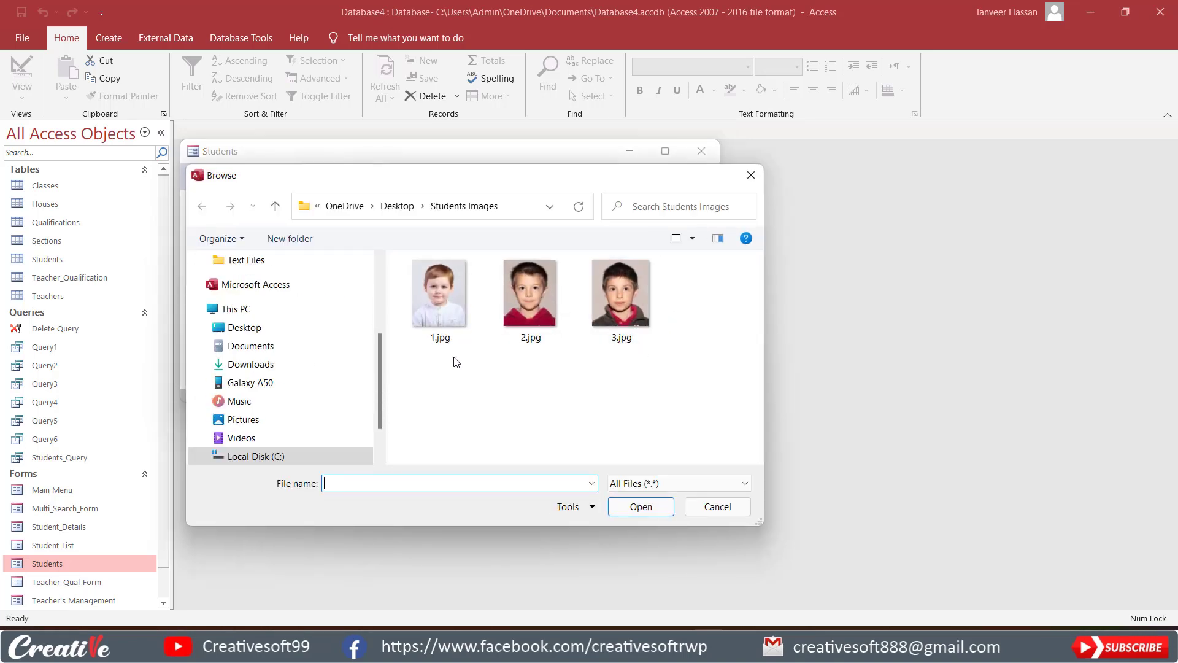
{"action": "left_click", "coordinate": [437, 312]}
{"action": "left_click", "coordinate": [641, 506]}
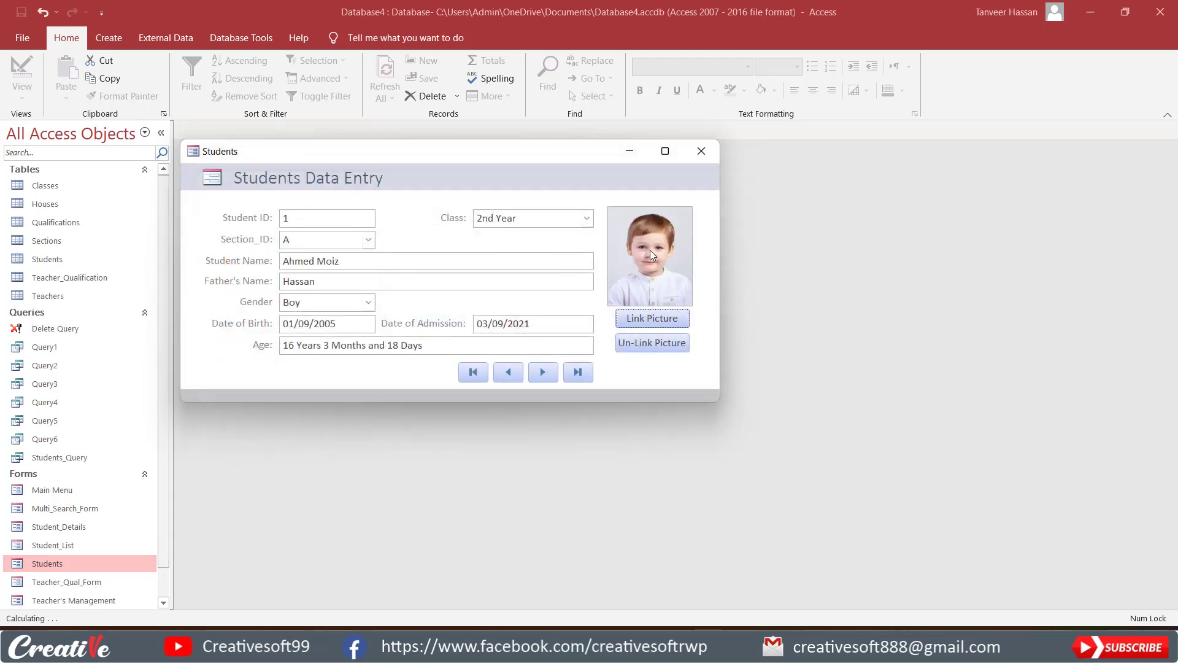
{"action": "left_click", "coordinate": [541, 373]}
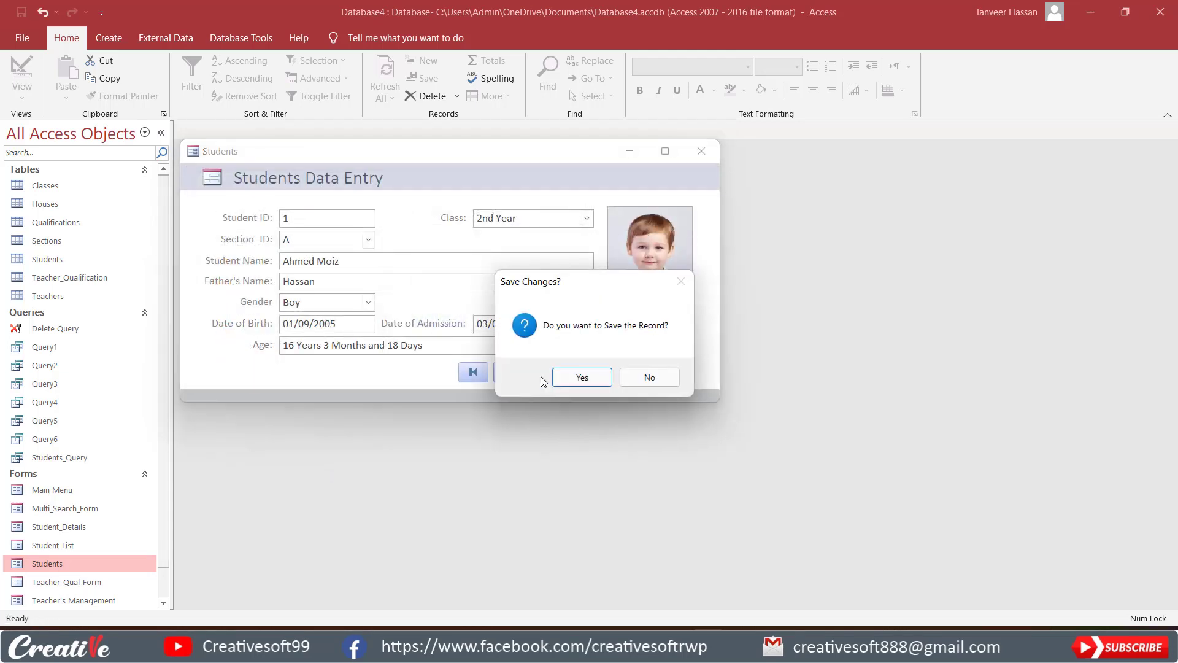
{"action": "left_click", "coordinate": [607, 377]}
Page forward to Student ID 3 and back to Student ID 1 to check each record's picture.
{"action": "left_click", "coordinate": [540, 372]}
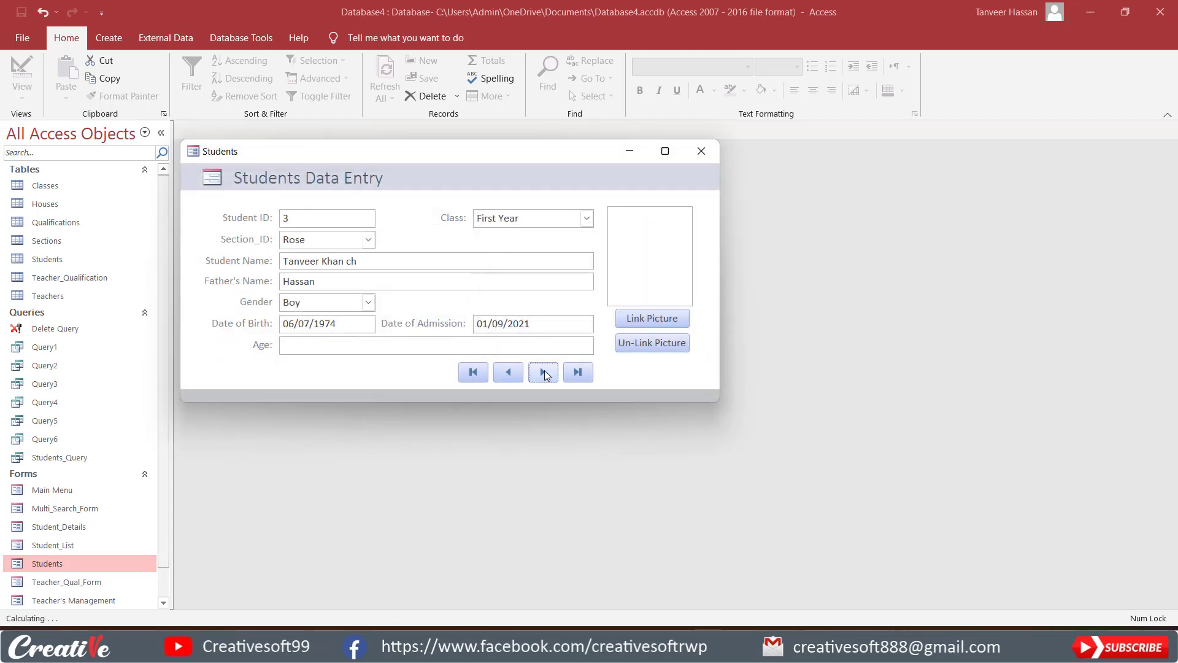
{"action": "left_click", "coordinate": [507, 373]}
{"action": "left_click", "coordinate": [504, 375]}
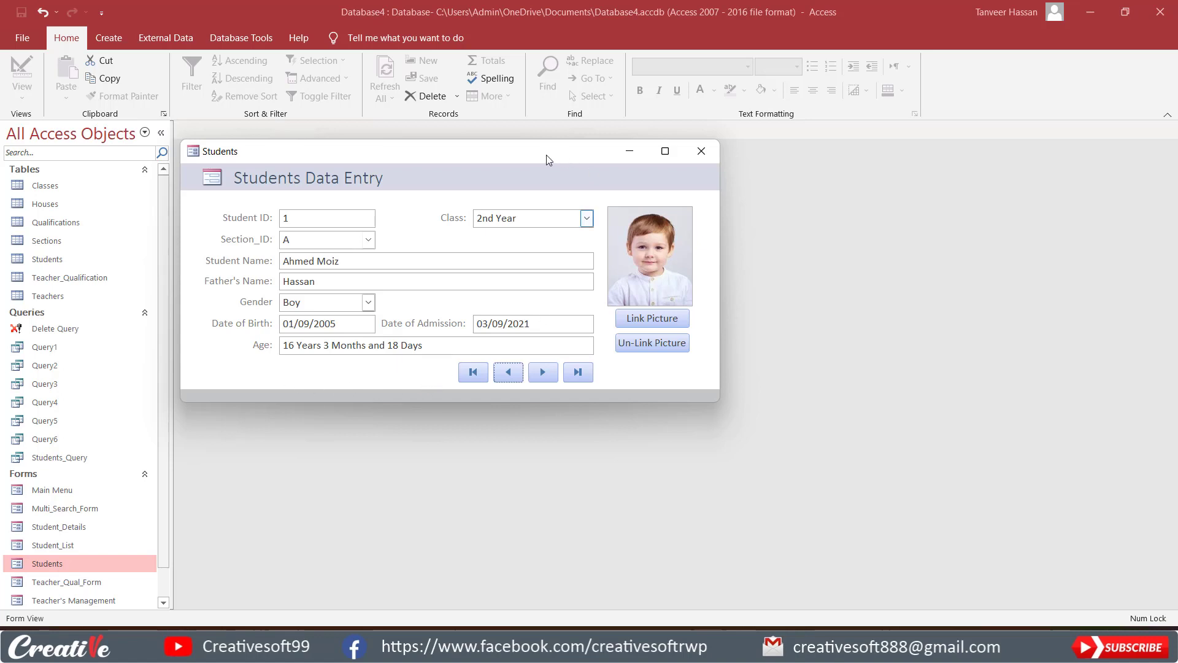
Move the Students form window aside and switch the form to Design View.
{"action": "left_click_drag", "start_coordinate": [546, 155], "coordinate": [624, 153]}
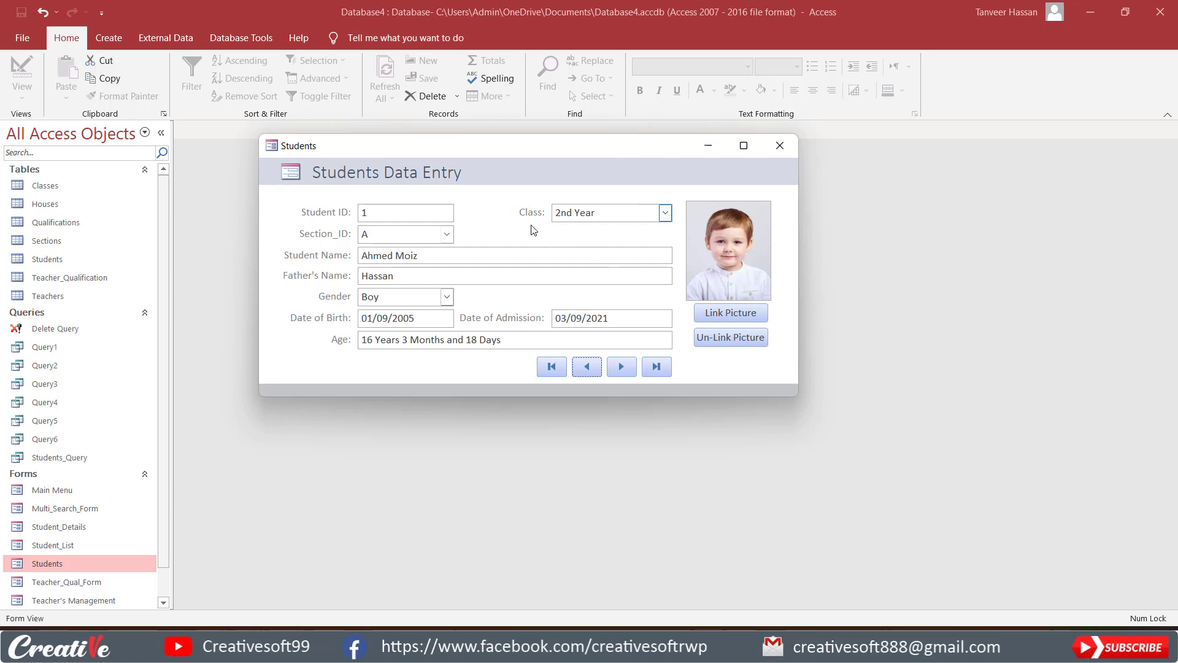
{"action": "right_click", "coordinate": [610, 167]}
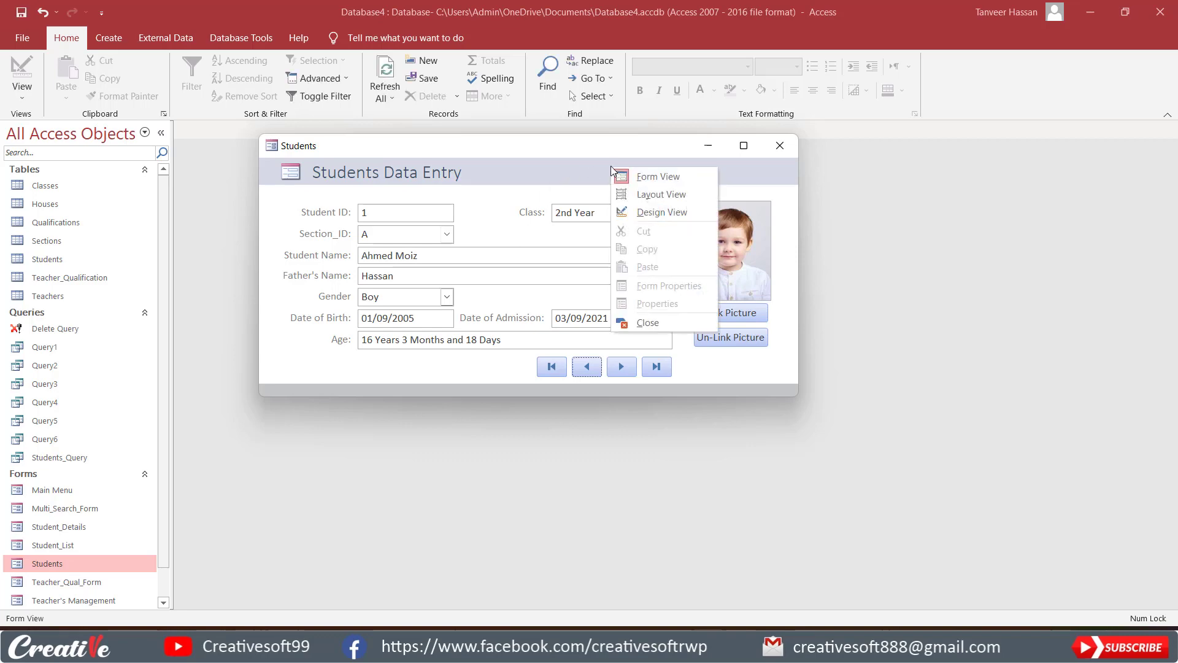
{"action": "left_click", "coordinate": [633, 214]}
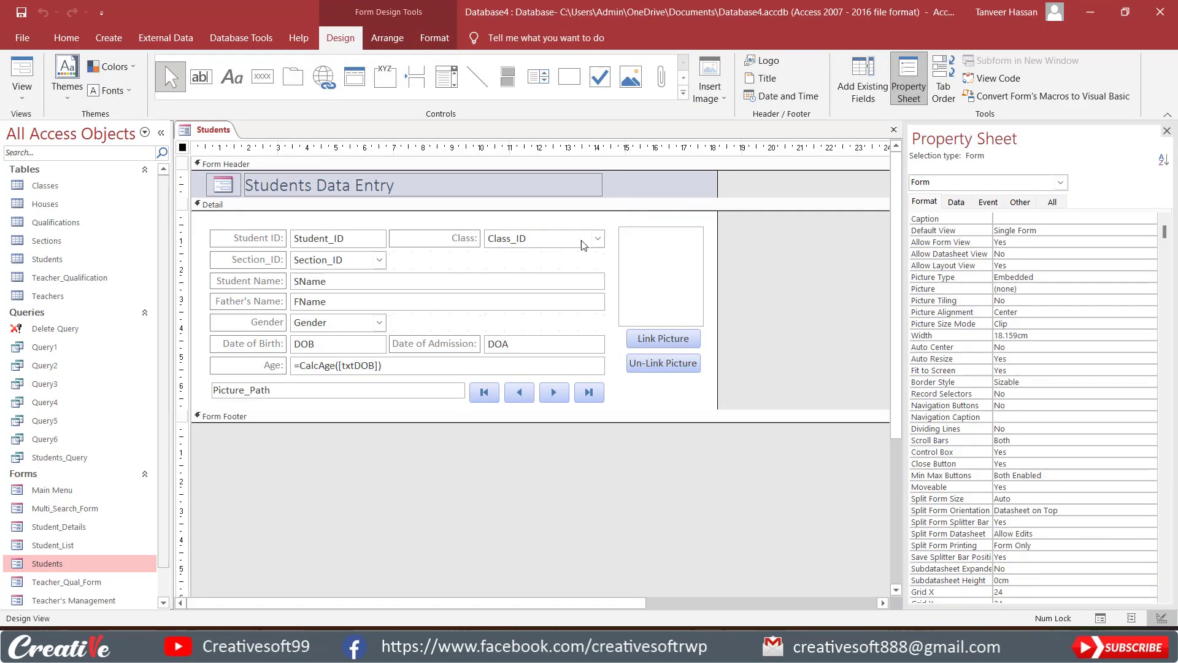